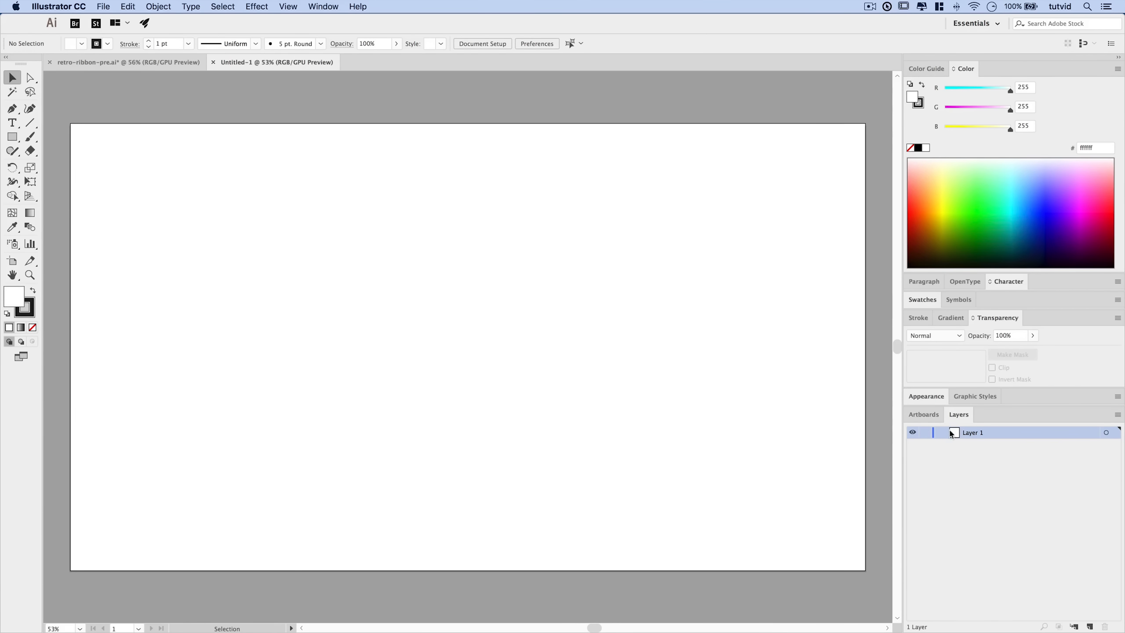
Set the Layers panel's row size to a custom 75 pixels.
click(1117, 414)
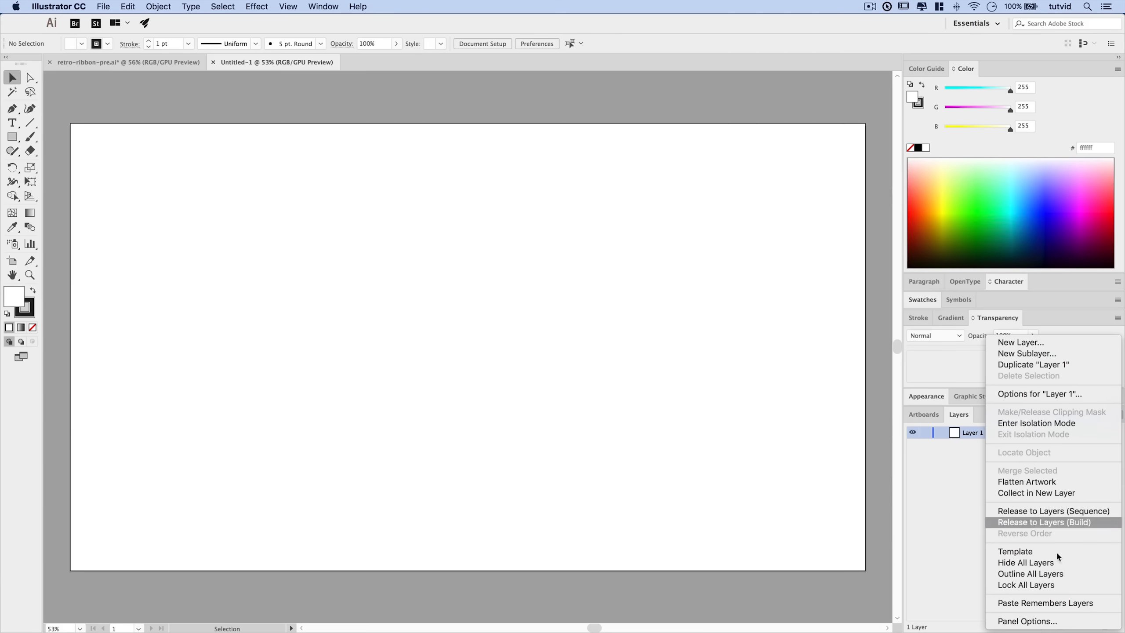
click(1024, 620)
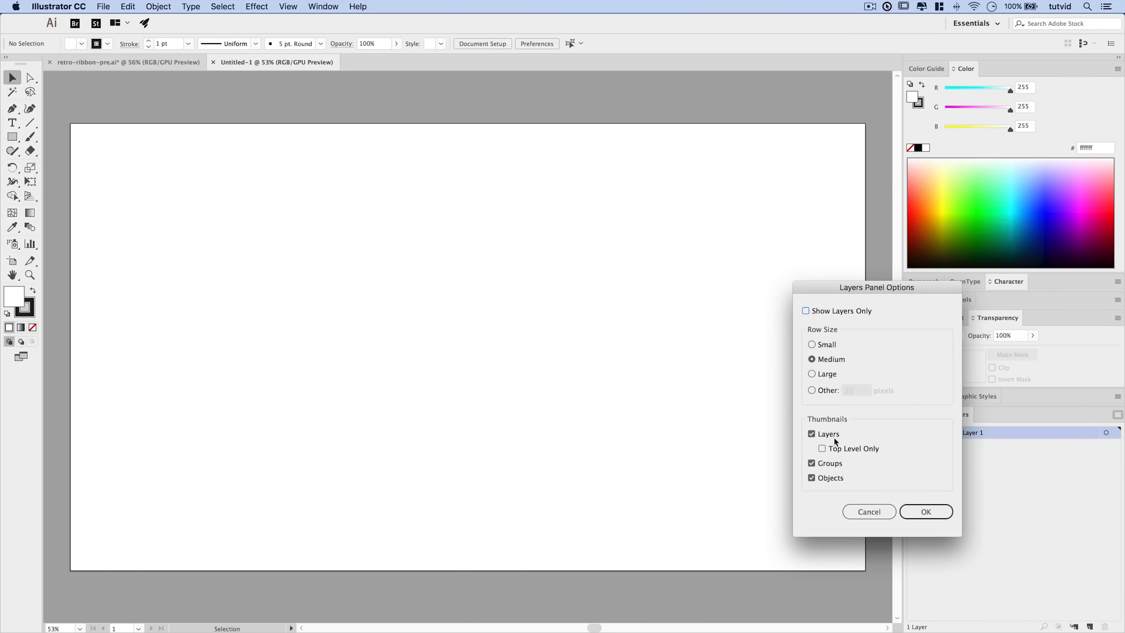
click(819, 391)
text(75)
click(922, 510)
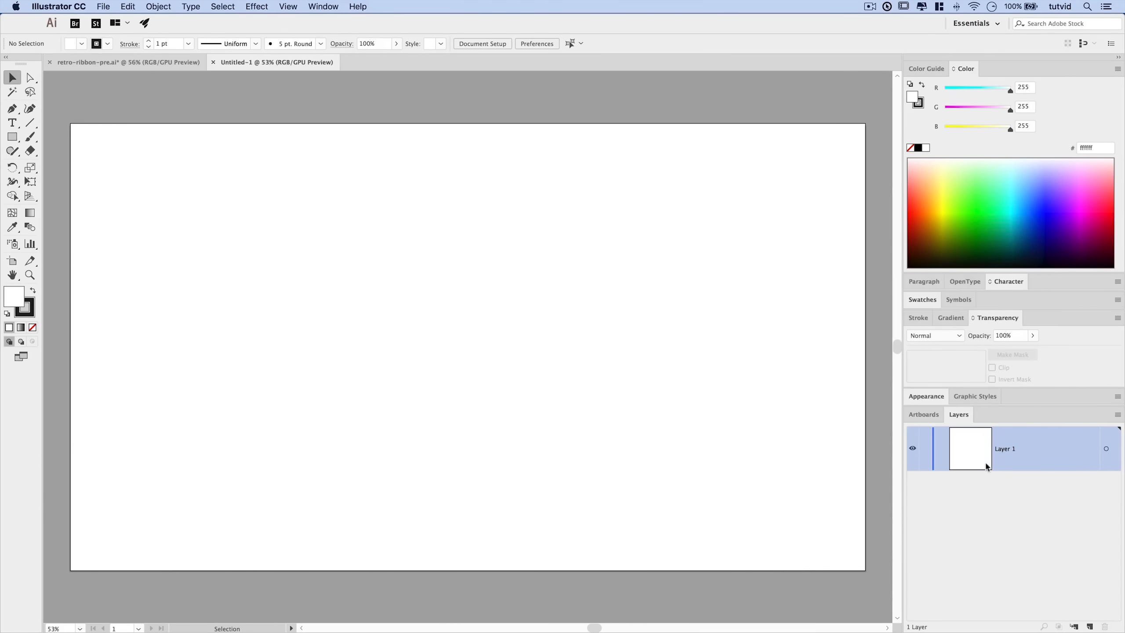
Rename Layer 1 as BG.
double_click(1001, 449)
text(BG)
key(Return)
Create a 2560 × 1440 px rectangle and centre it horizontally and vertically on the artboard.
click(12, 136)
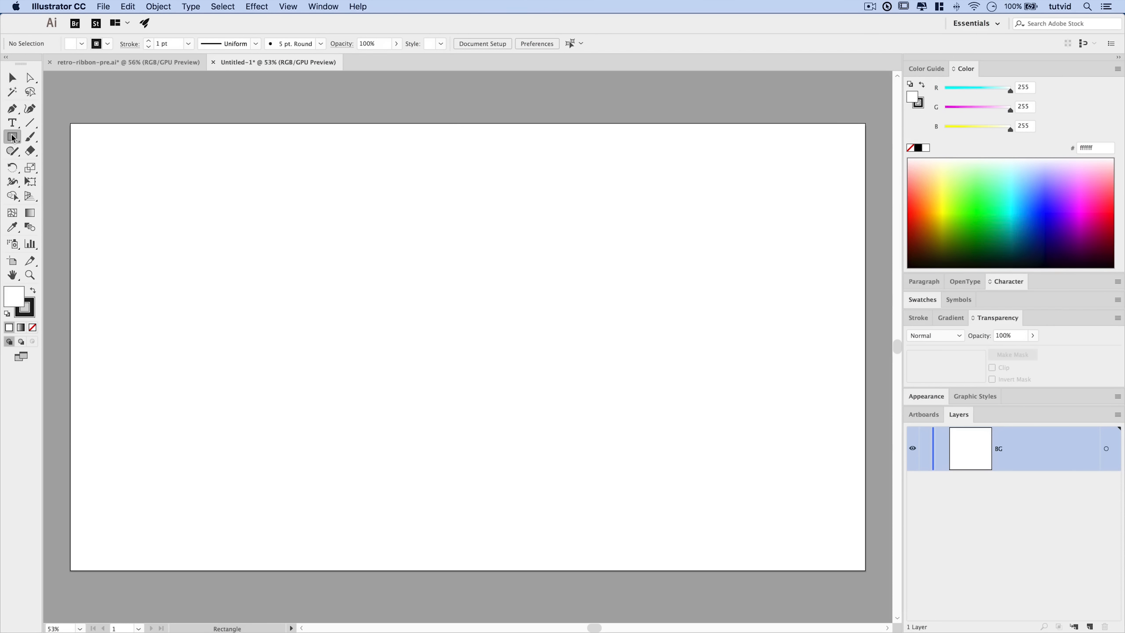
click(281, 231)
text(2560)
key(Tab)
text(144)
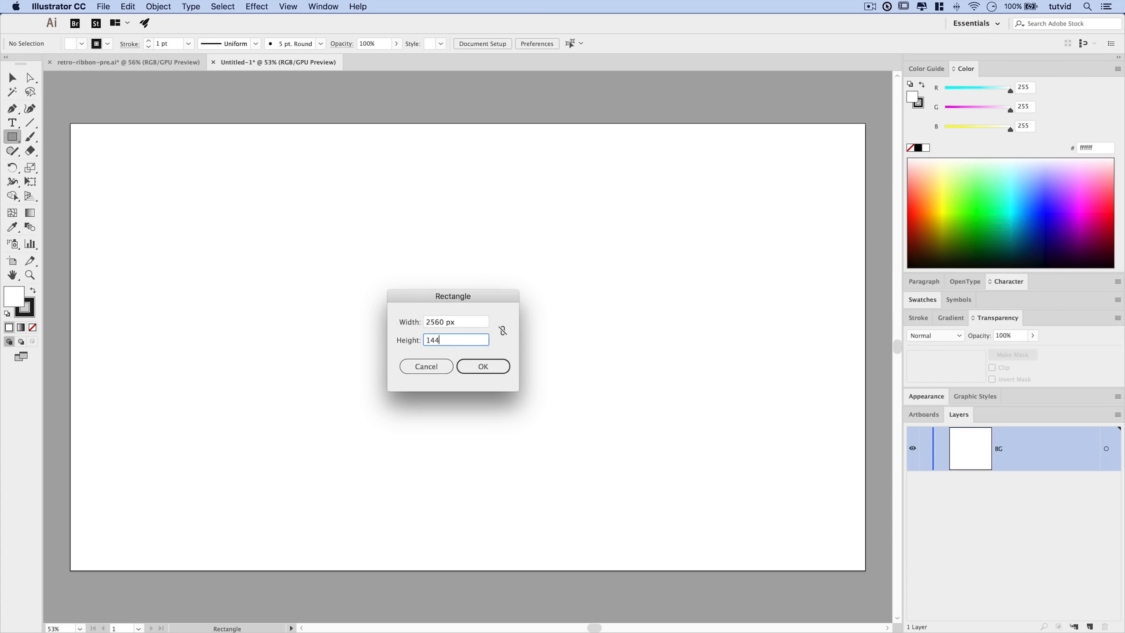
click(482, 366)
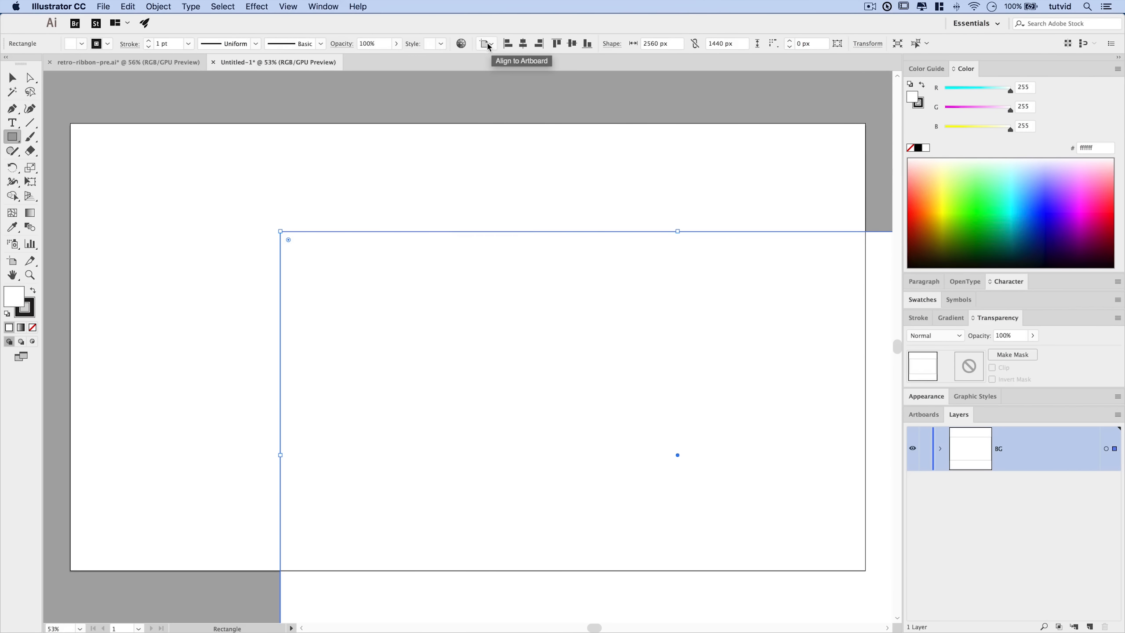
click(523, 43)
click(571, 43)
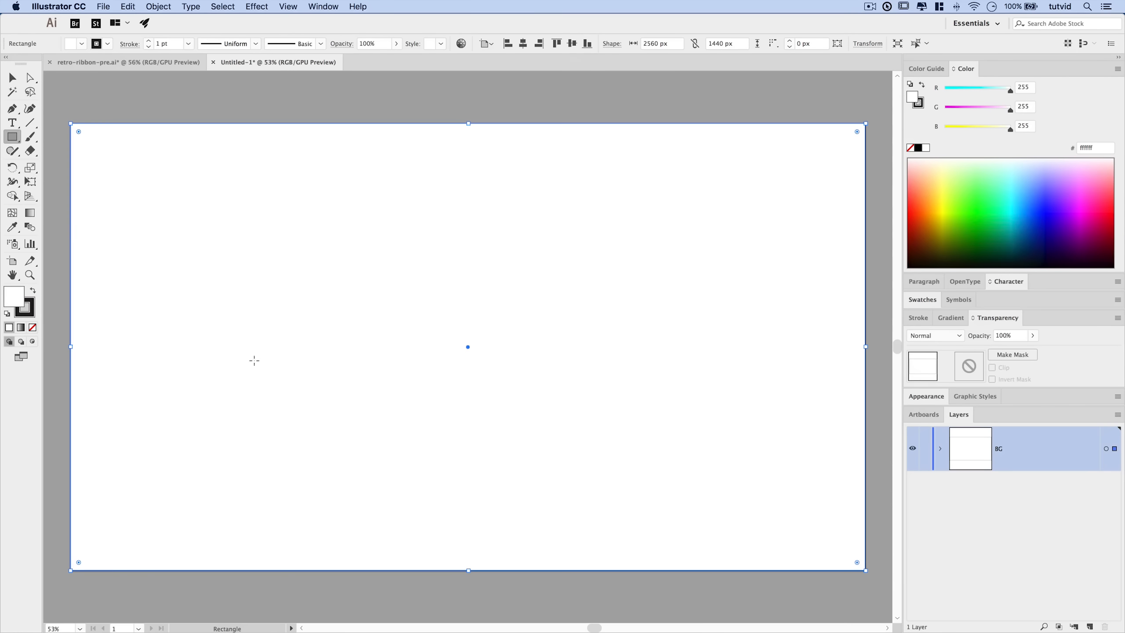
Remove the background rectangle's stroke and set its fill colour to #14161a.
click(31, 305)
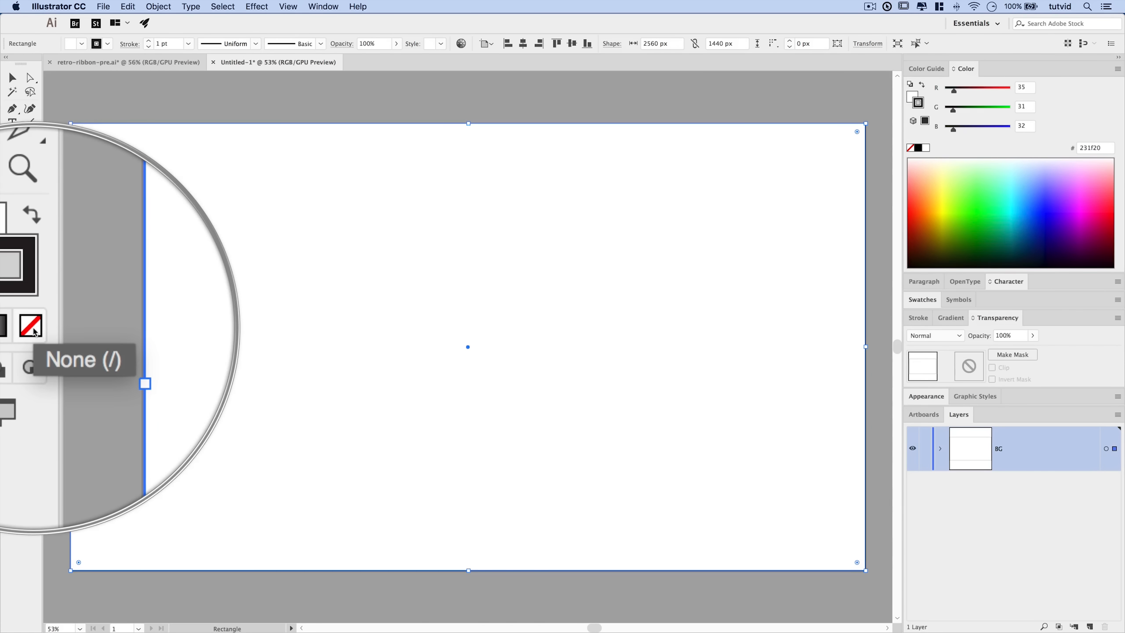
click(33, 328)
double_click(18, 300)
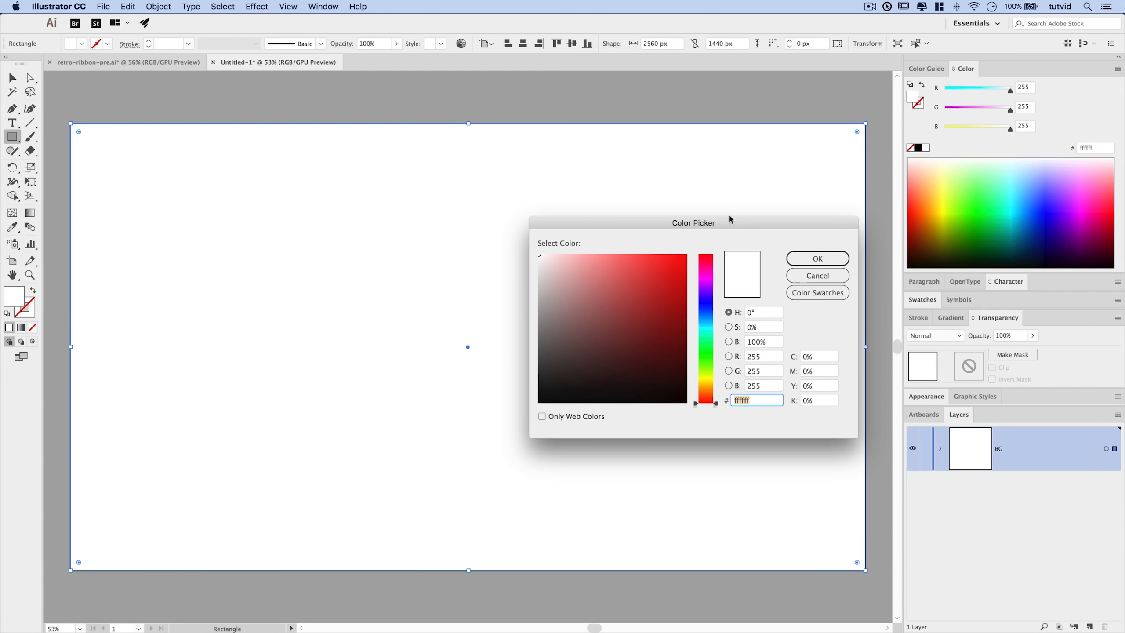
drag(676, 235, 588, 204)
click(667, 368)
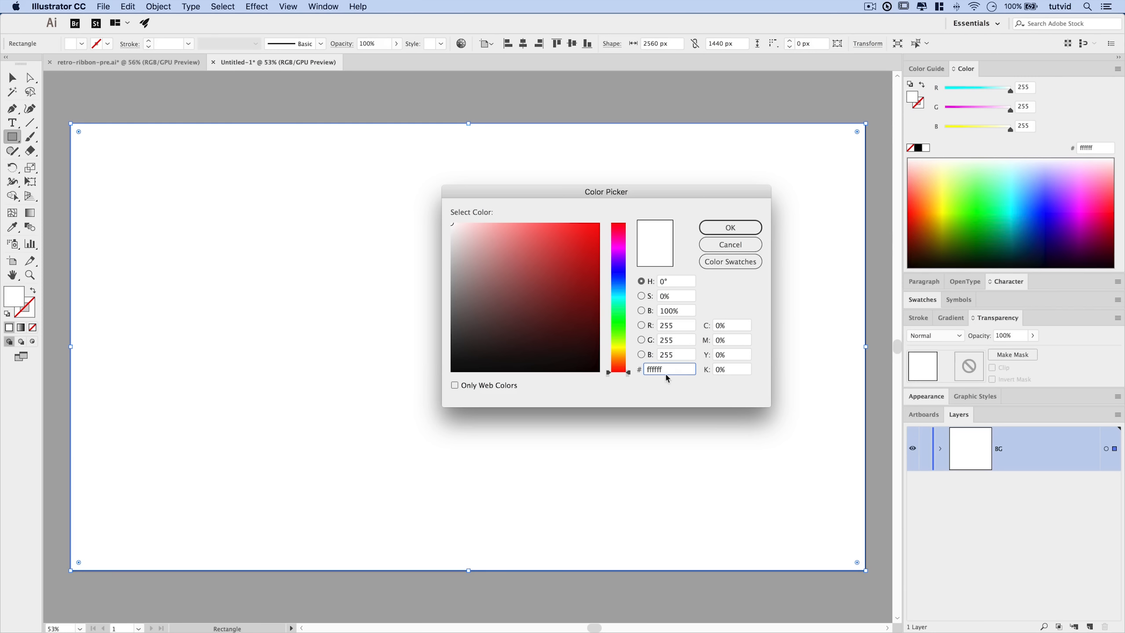
double_click(650, 370)
text(14161a)
click(726, 229)
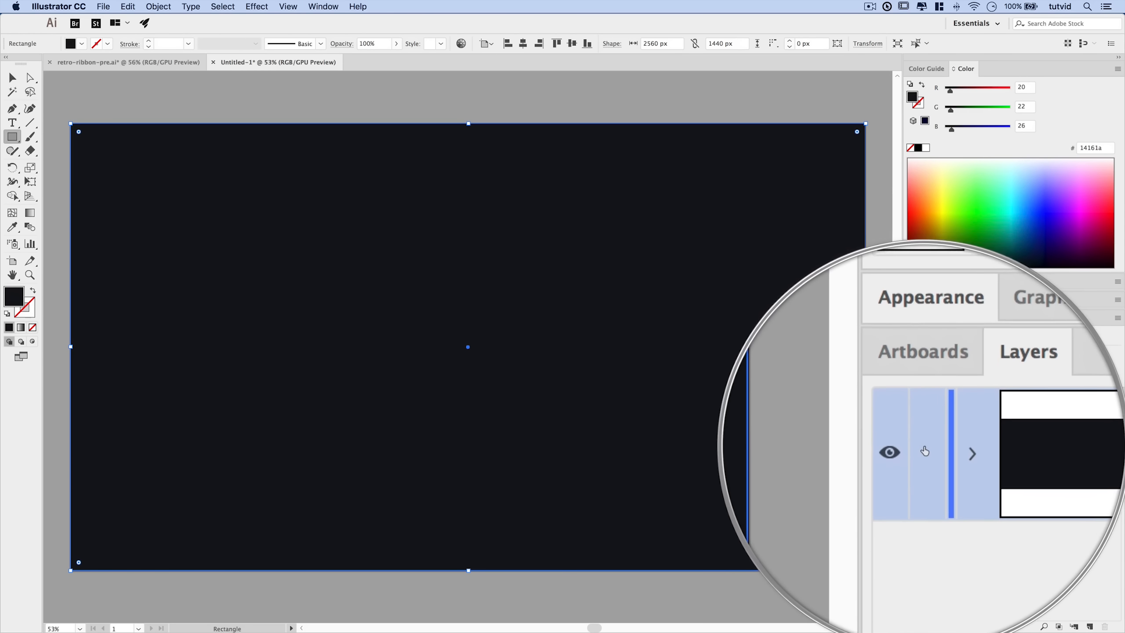
Deselect everything, lock the BG layer and add a new layer named artwork above it.
key(super+shift+a)
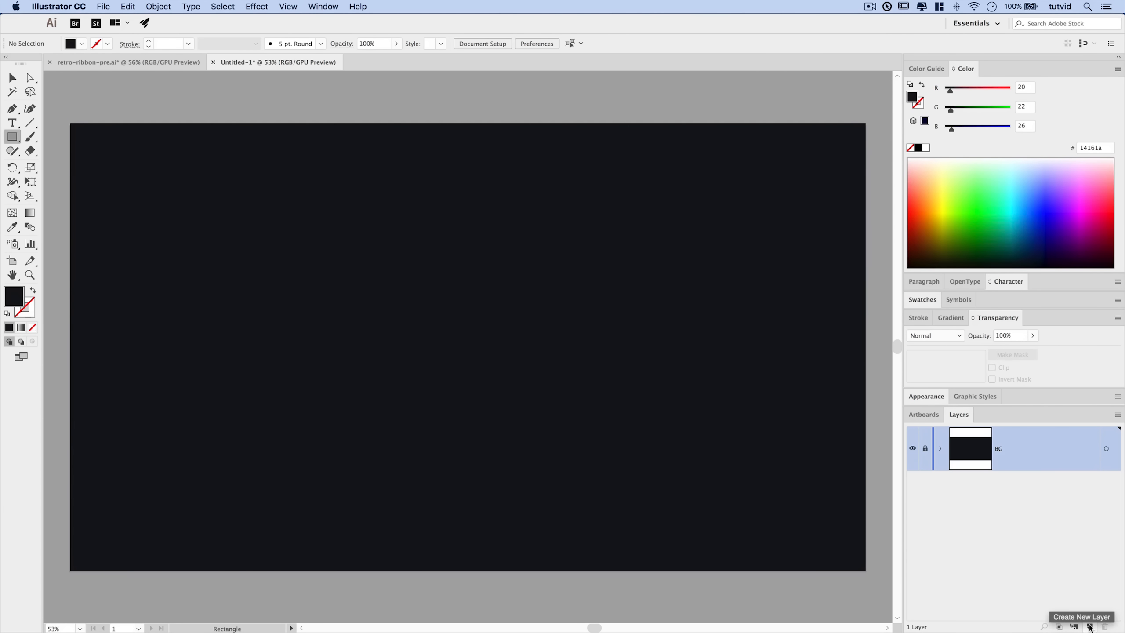
click(1090, 626)
double_click(1007, 450)
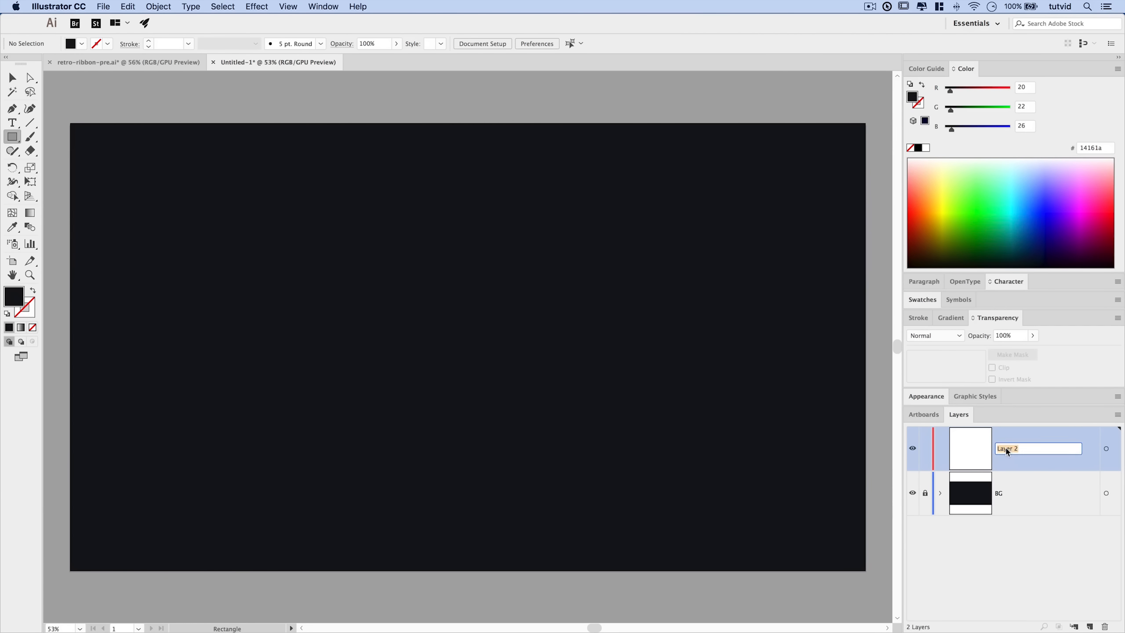
text(artwork)
key(Return)
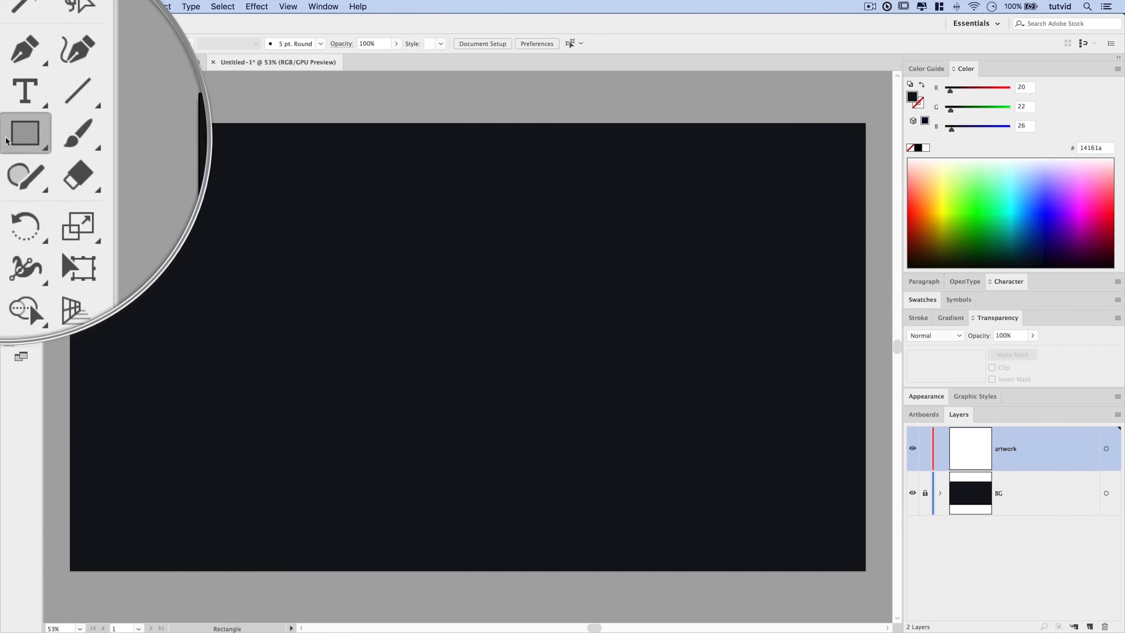
Create a 700 × 200 px rectangle on the artwork layer.
click(450, 296)
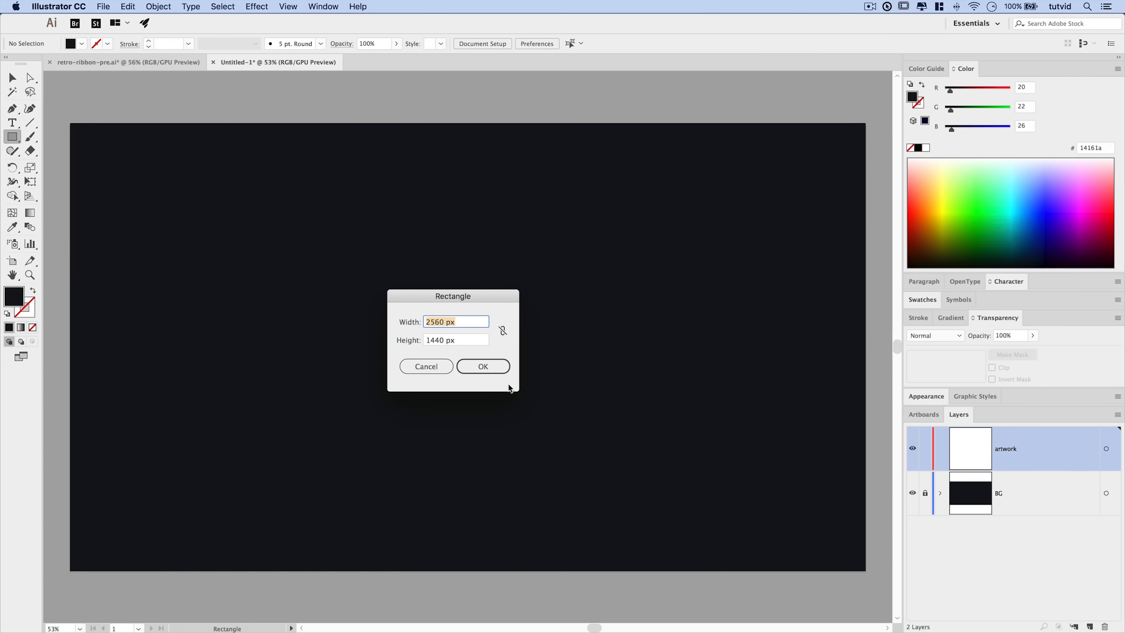
text(700)
key(Tab)
text(200)
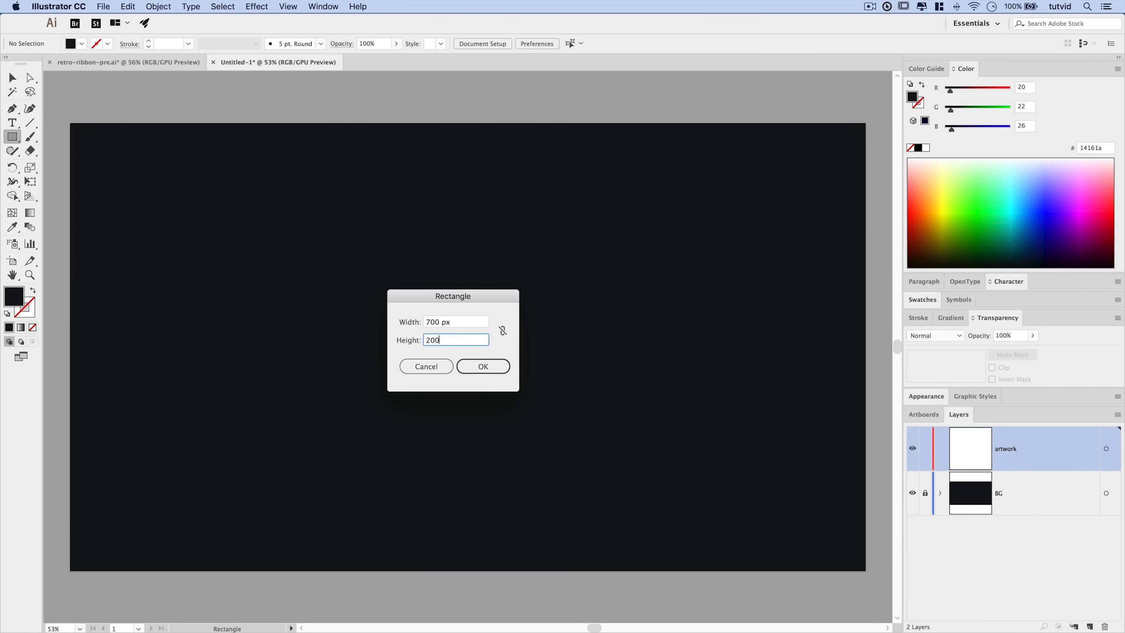
key(Tab)
click(499, 368)
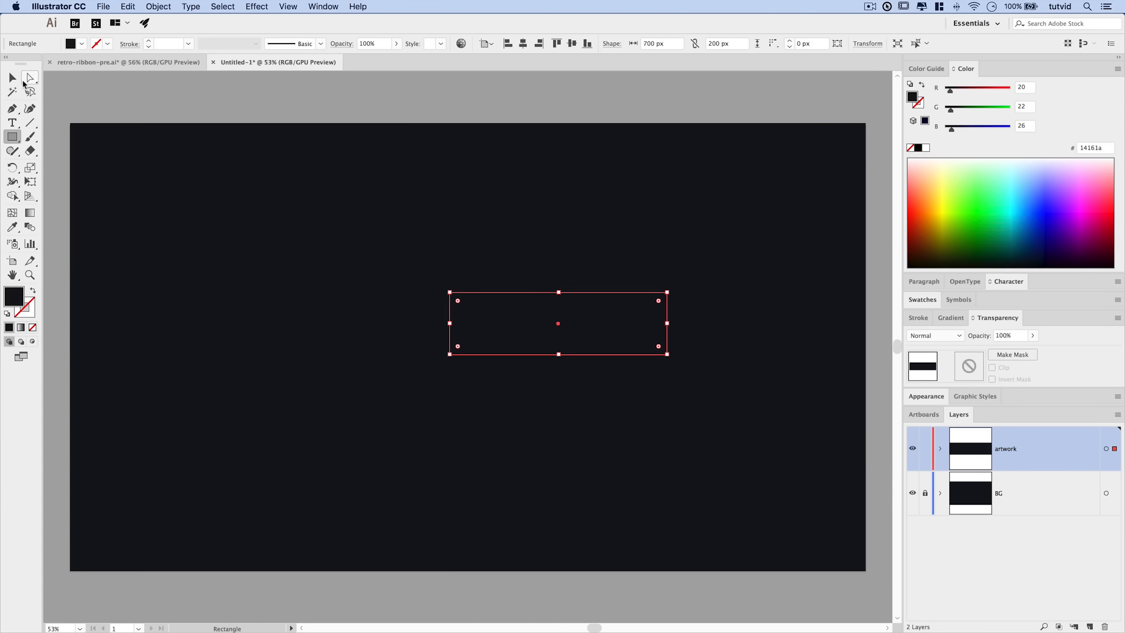
Centre the 700 × 200 px rectangle horizontally and vertically on the artboard.
click(11, 78)
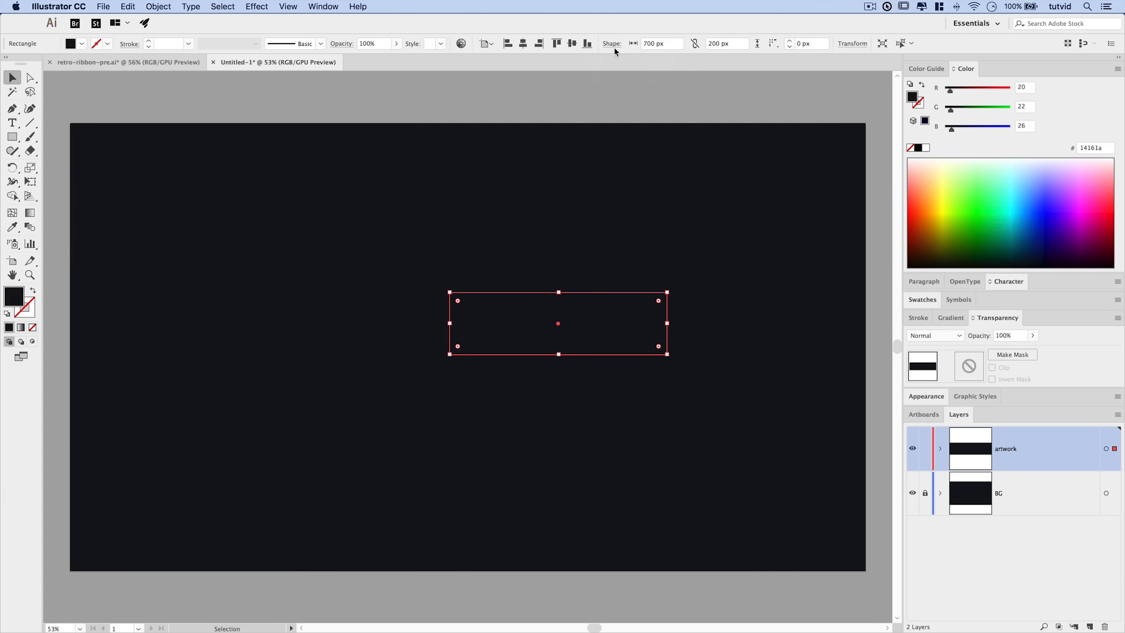
click(523, 43)
click(569, 44)
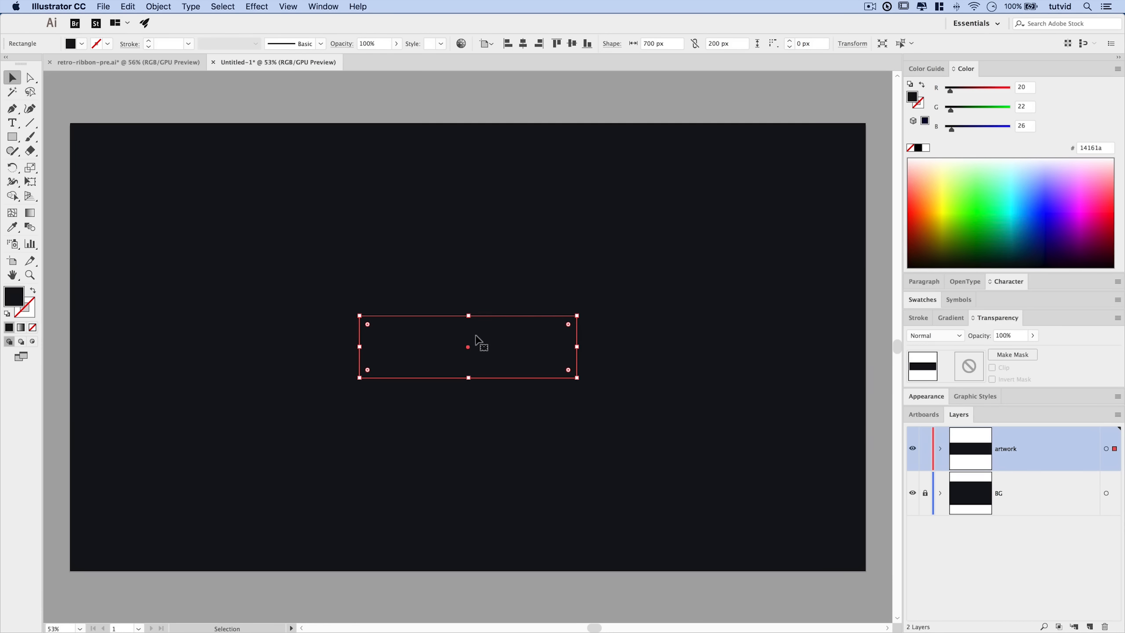
Set the centred rectangle's fill colour to #cf2010.
double_click(14, 297)
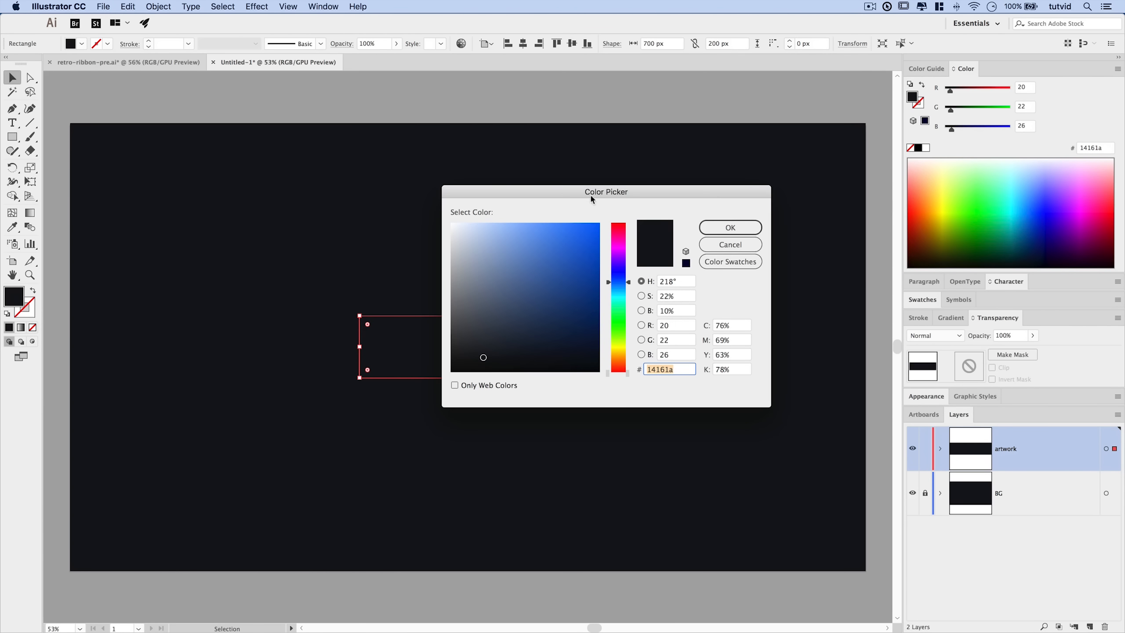
drag(606, 196, 828, 162)
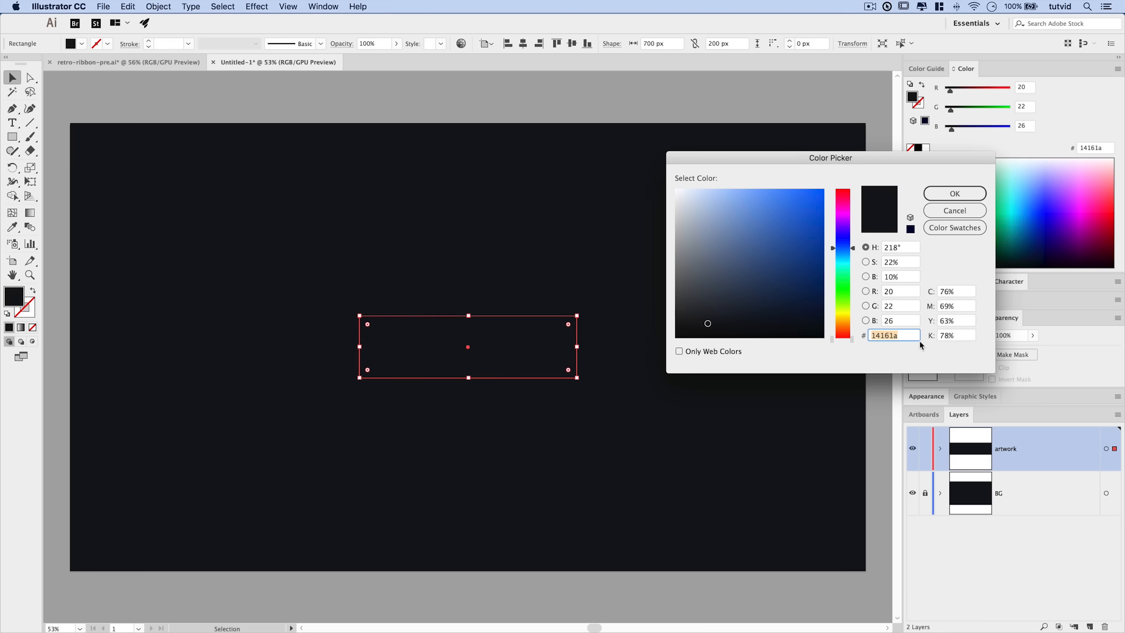
text(cf2010)
key(Tab)
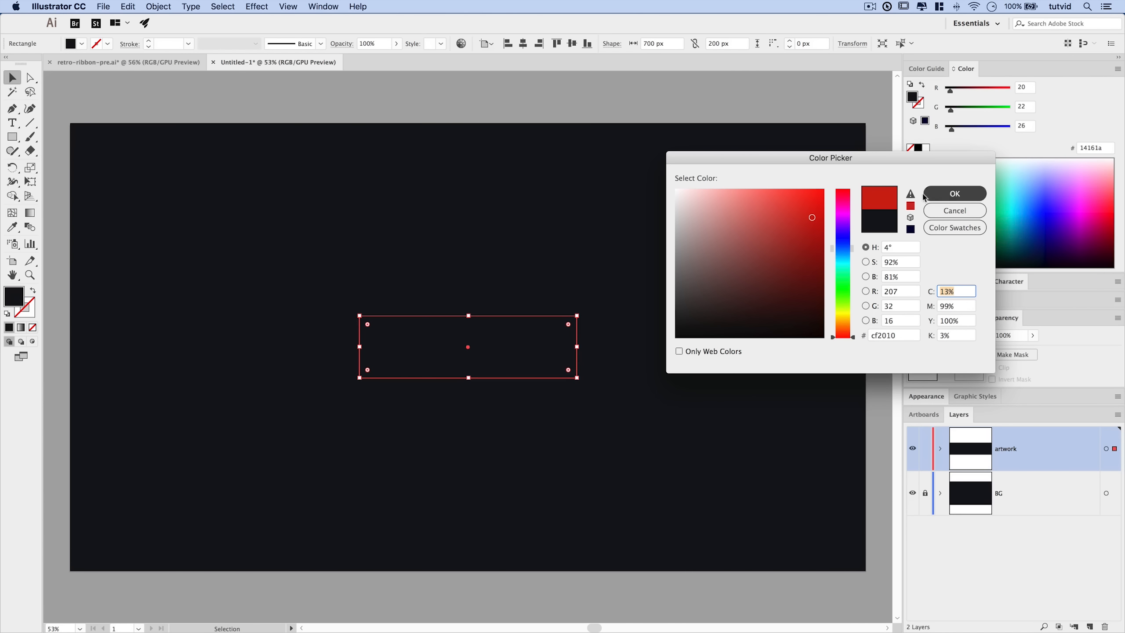
click(953, 194)
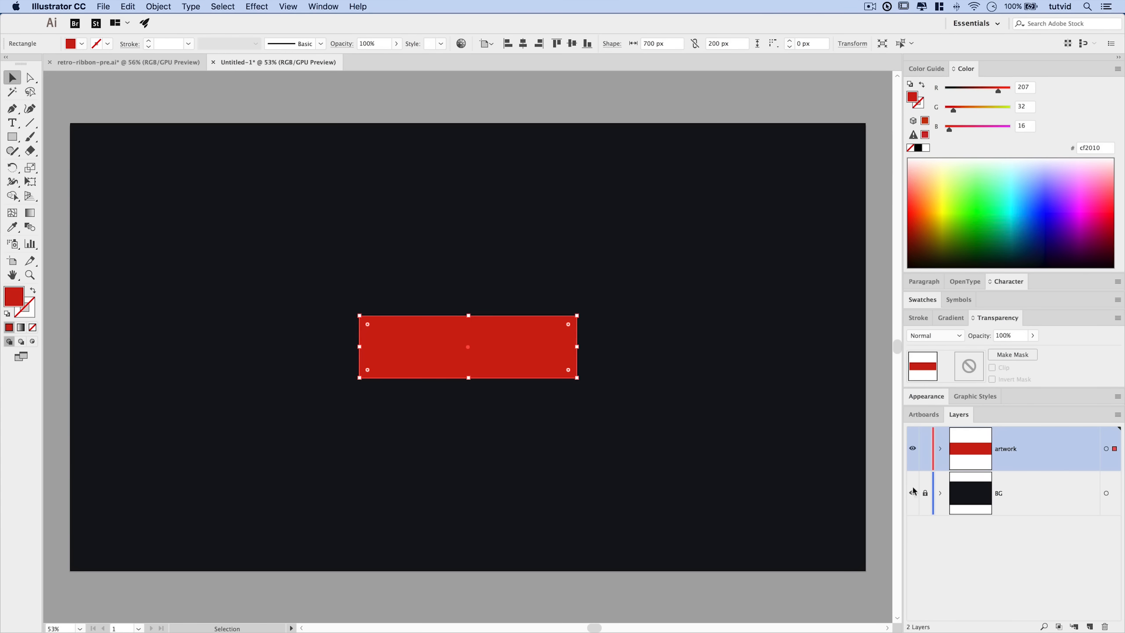
Expand the artwork layer's contents, copy the red rectangle and paste the copy directly in front of the original.
click(939, 449)
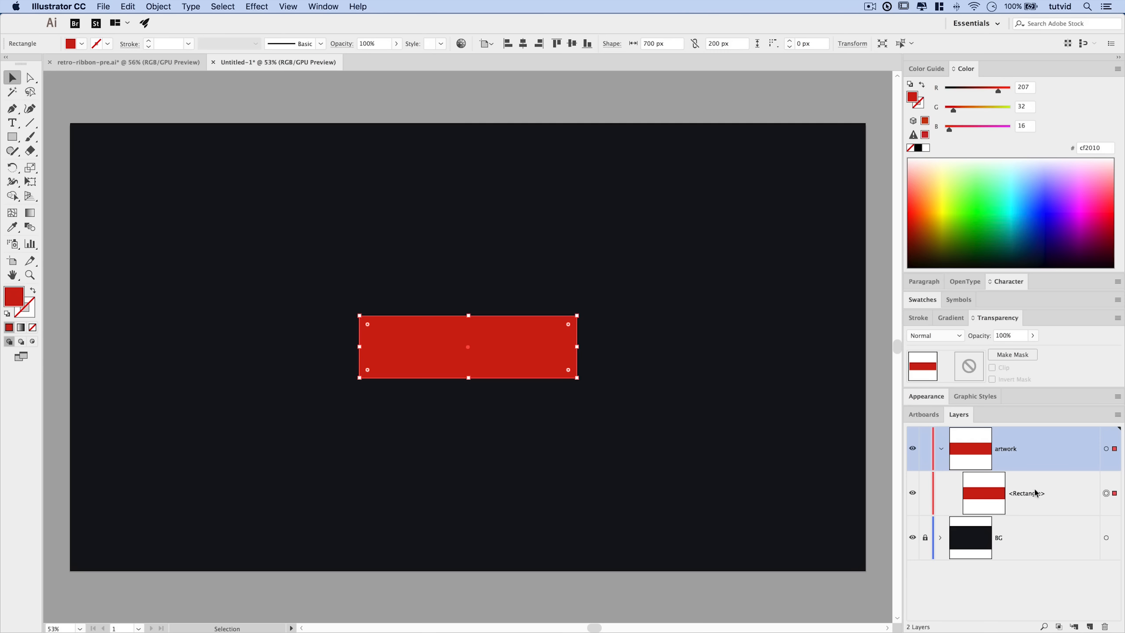
click(164, 10)
mouse_move(128, 6)
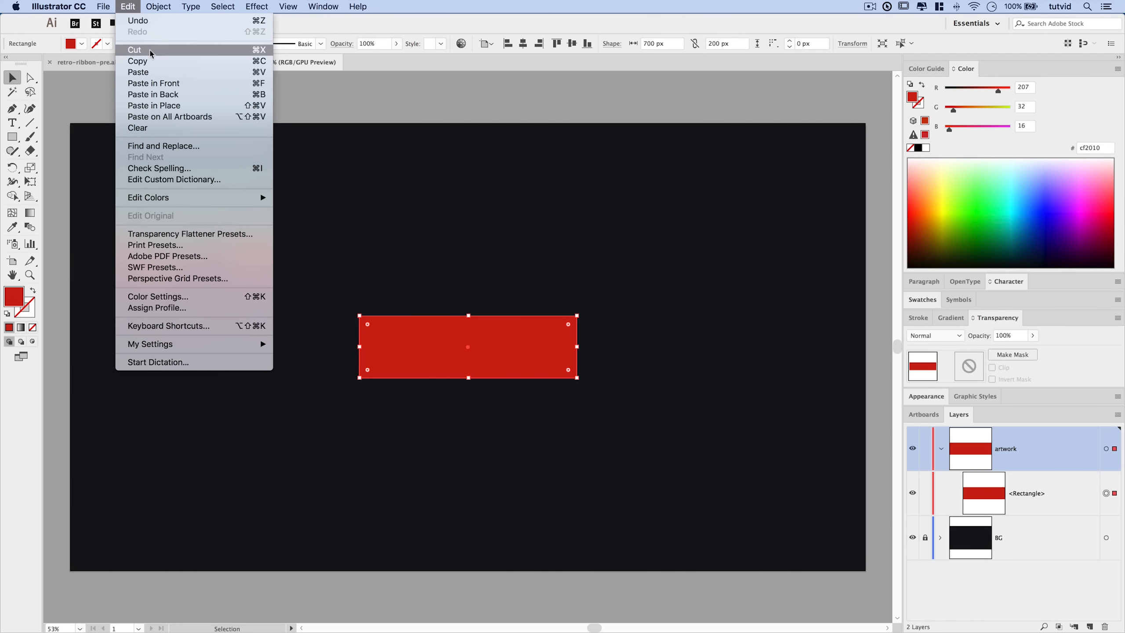
click(128, 6)
click(128, 6)
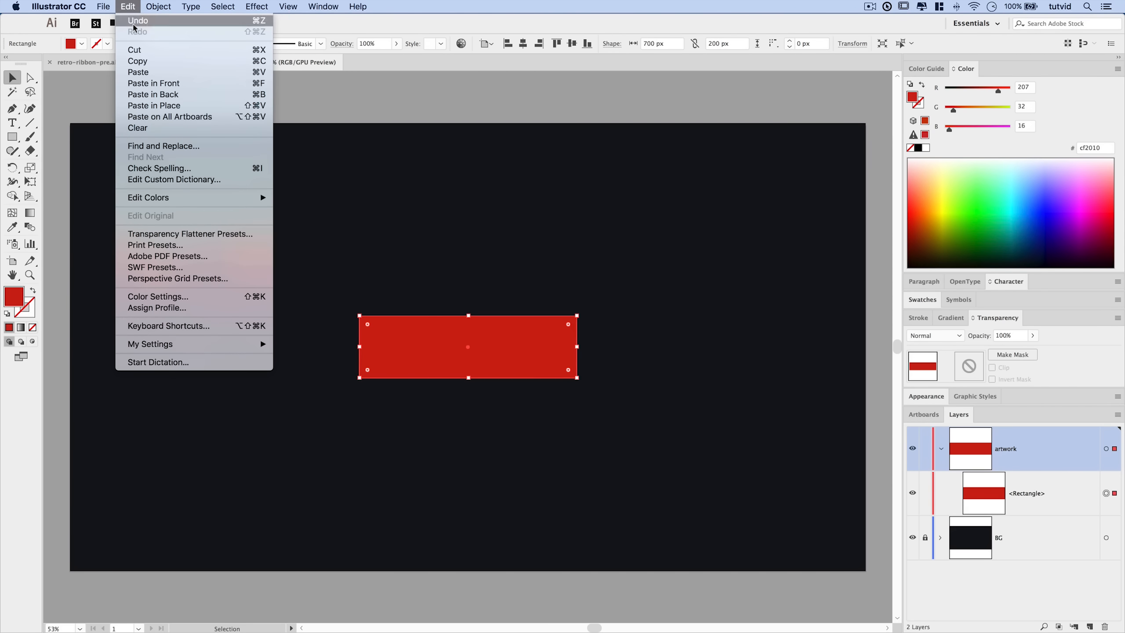
click(160, 84)
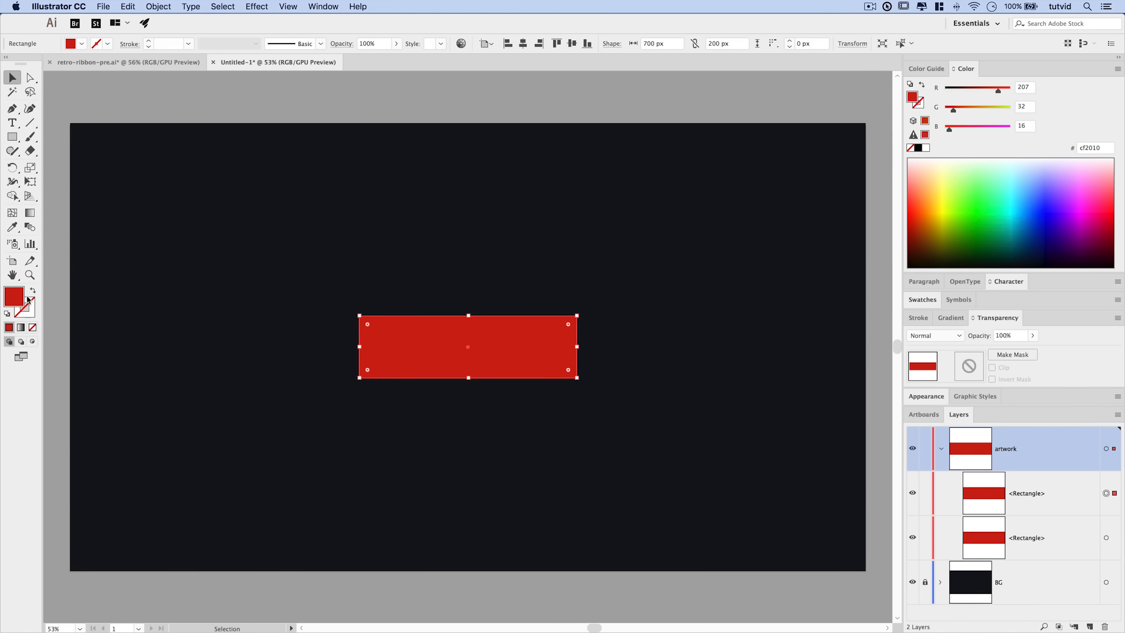
Set the front rectangle copy's fill colour to #bf5726 and hide the copy.
double_click(14, 296)
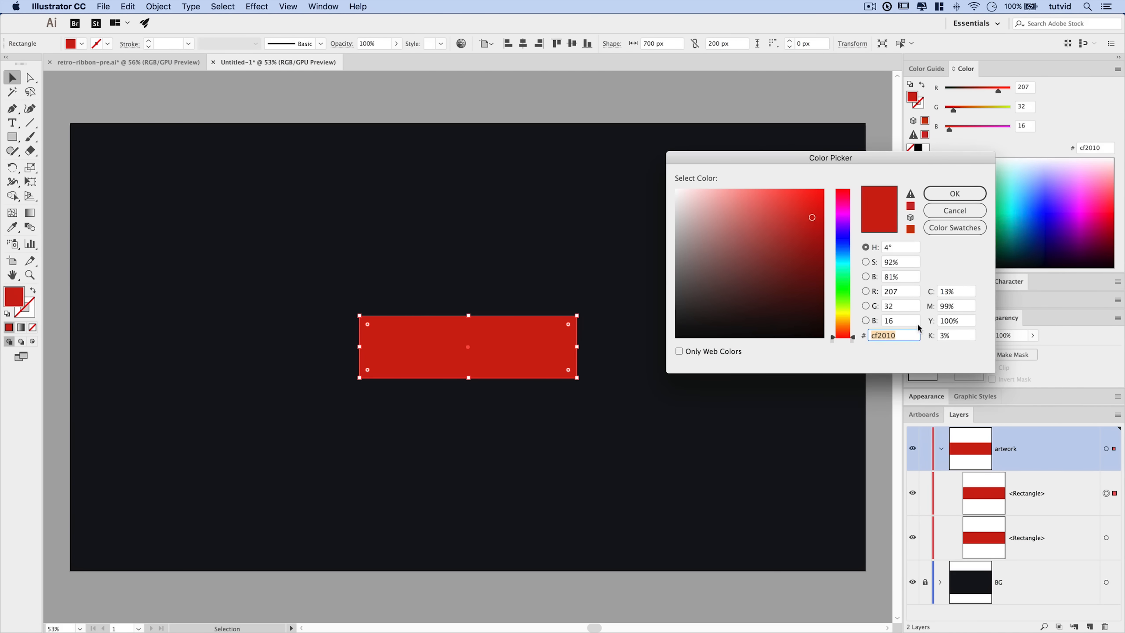
text(bf5726)
key(Tab)
click(954, 193)
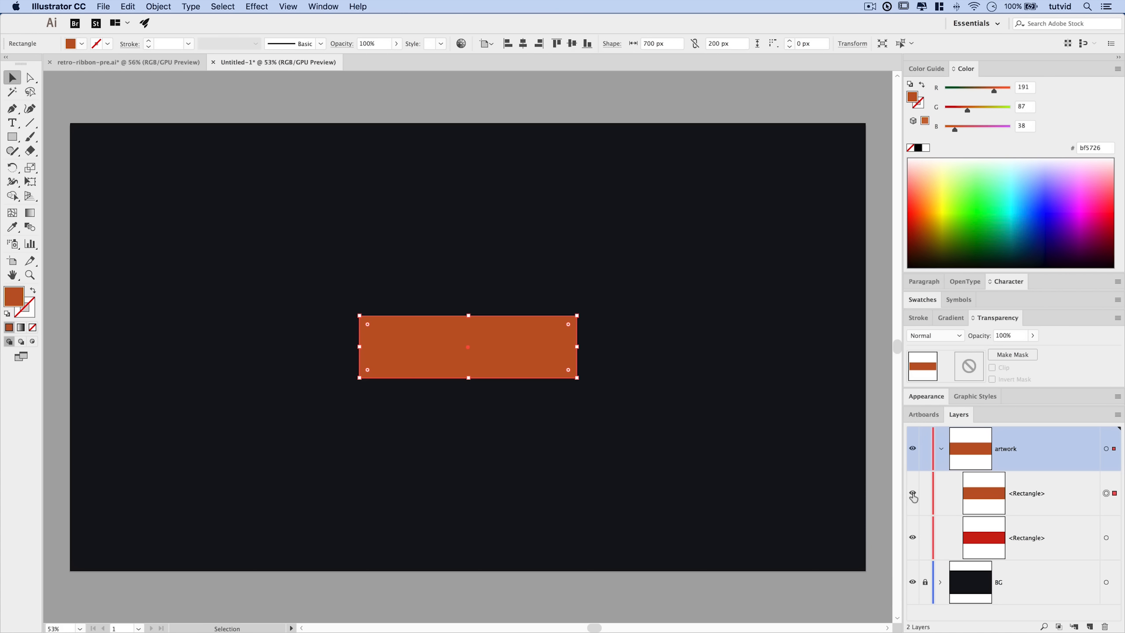
click(913, 494)
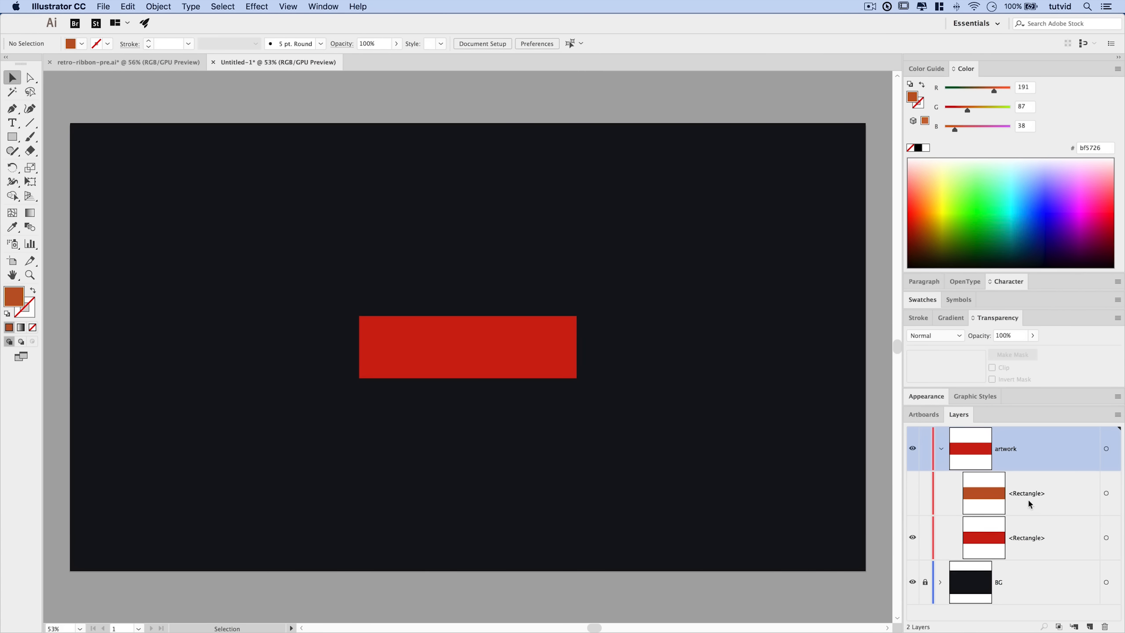
Create a 300 × 200 px rectangle below the red bar and match its fill to the bar with the Eyedropper.
click(1040, 539)
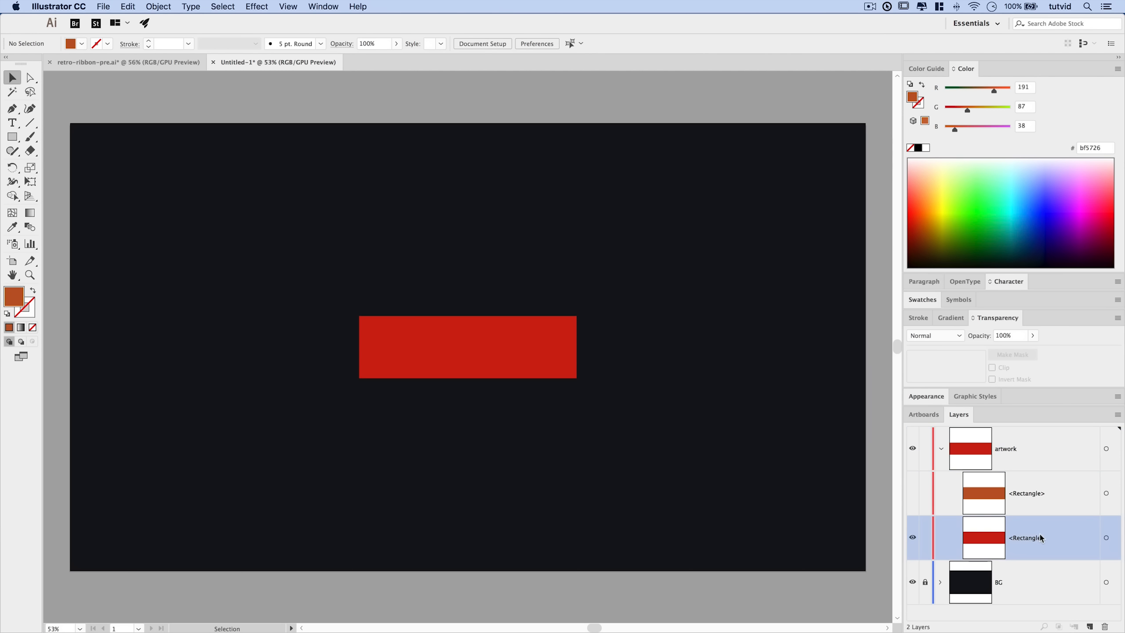
click(13, 138)
click(324, 443)
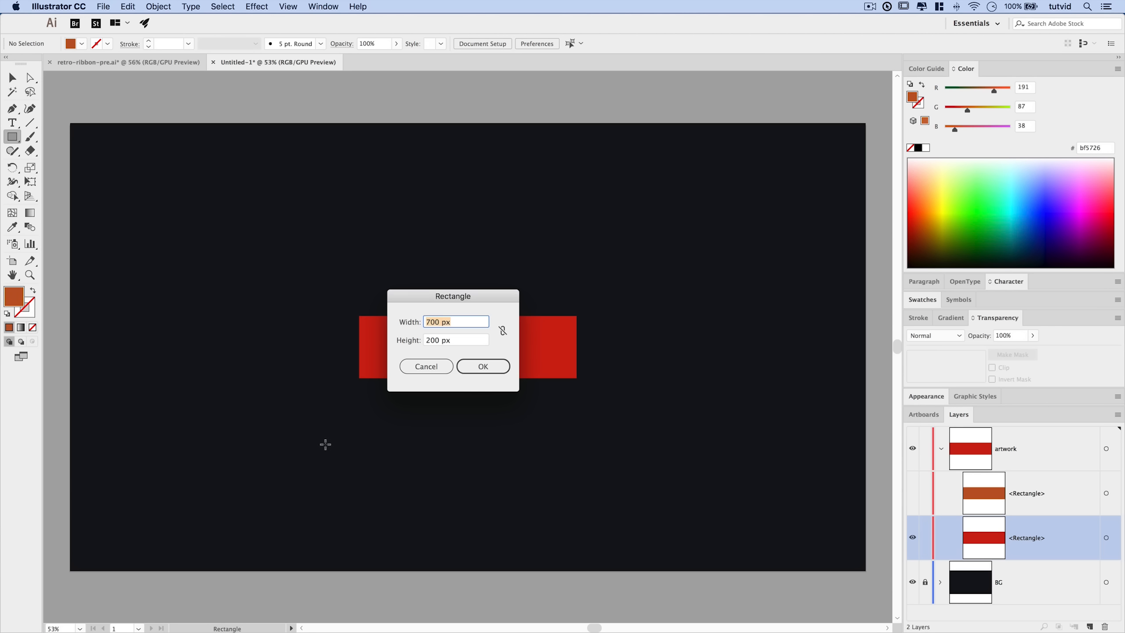
text(300)
key(Tab)
click(483, 366)
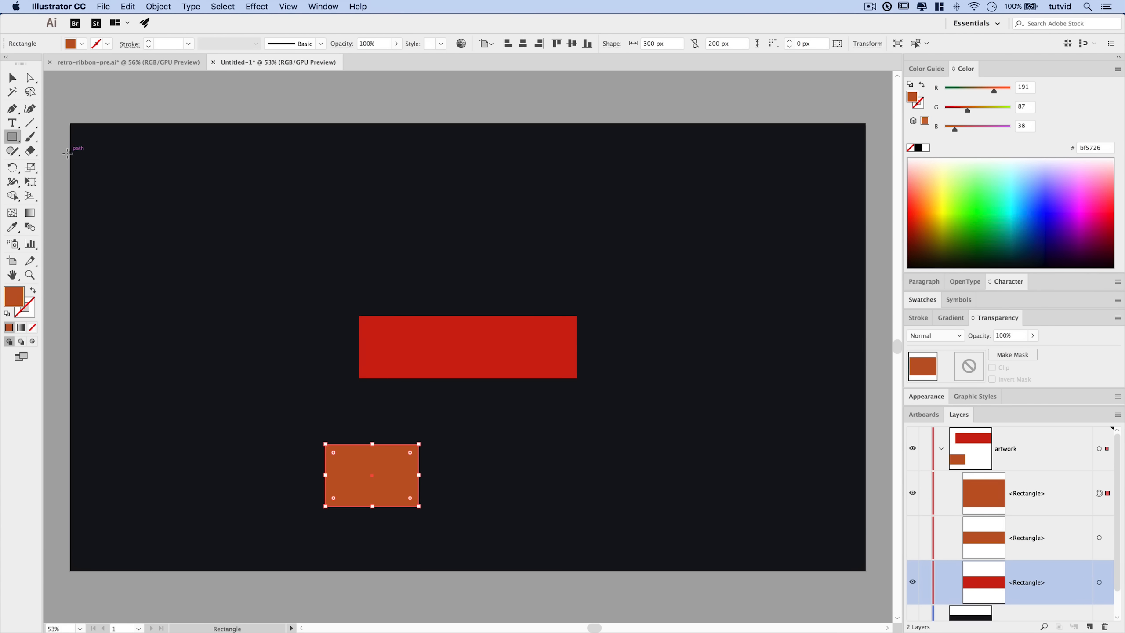
click(14, 230)
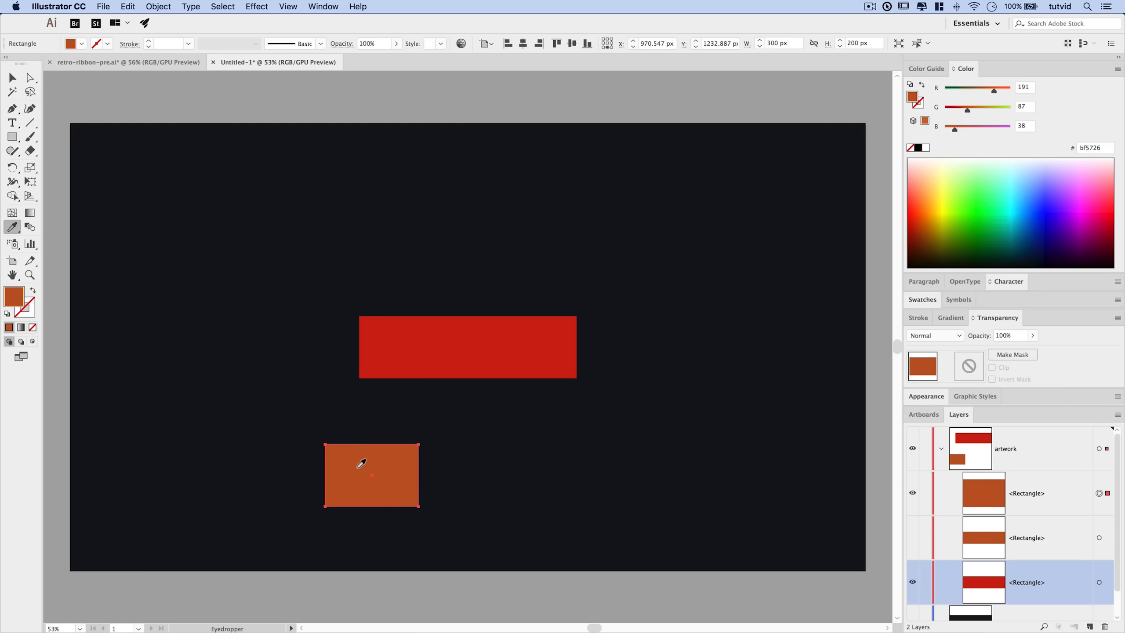
click(452, 333)
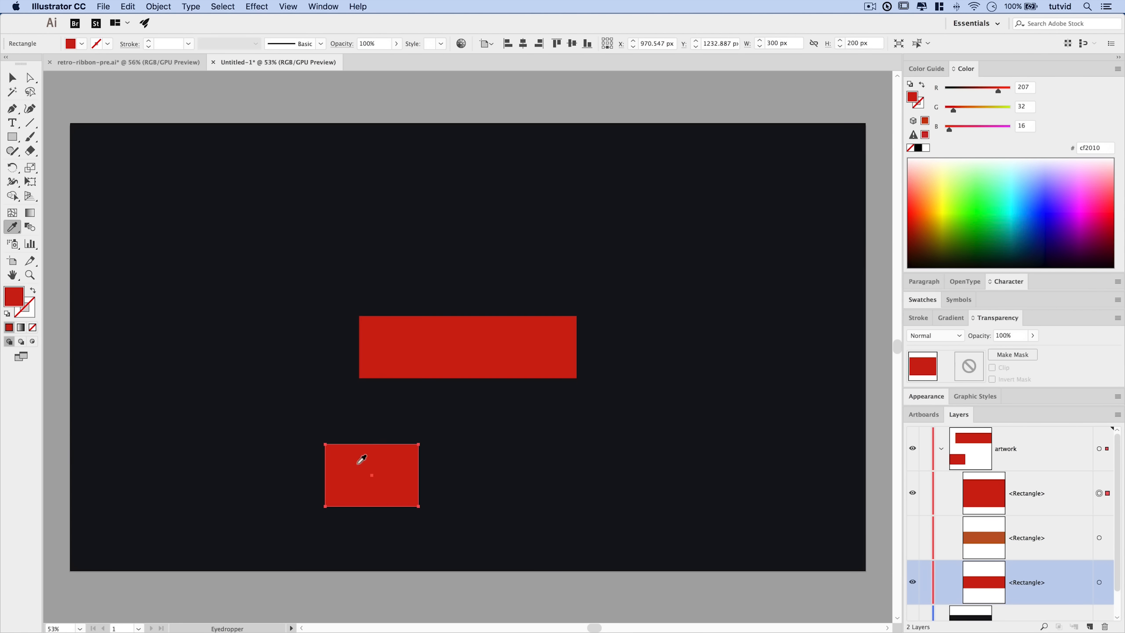
Centre the 300 × 200 px rectangle on the red bar's lower-left corner and place a copy centred on the lower-right corner.
click(12, 78)
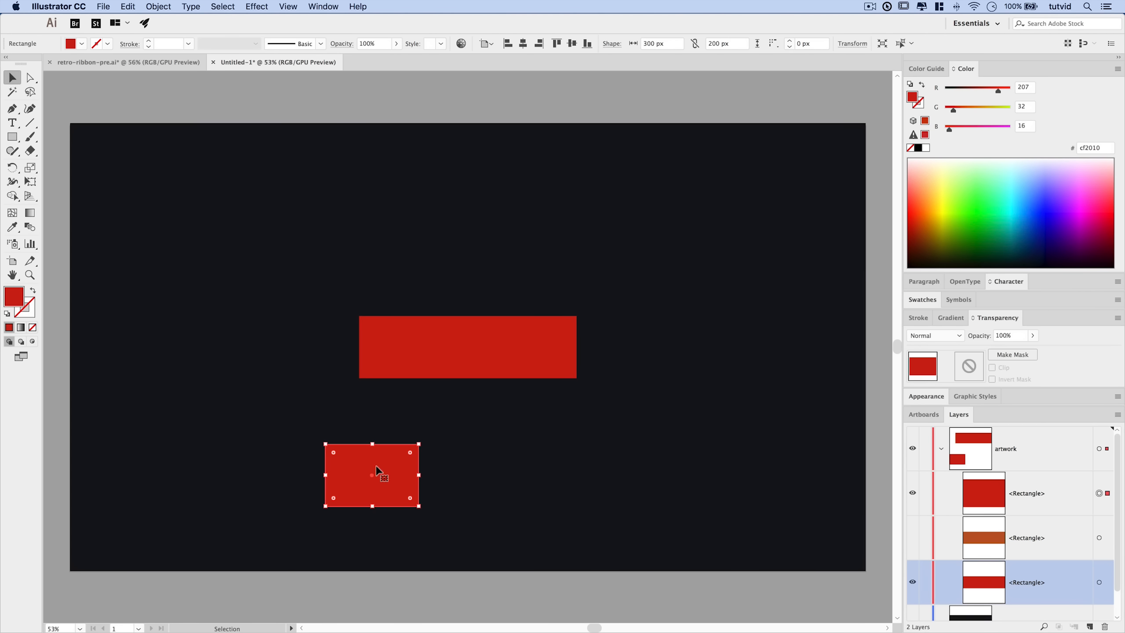
drag(394, 471, 387, 435)
click(288, 6)
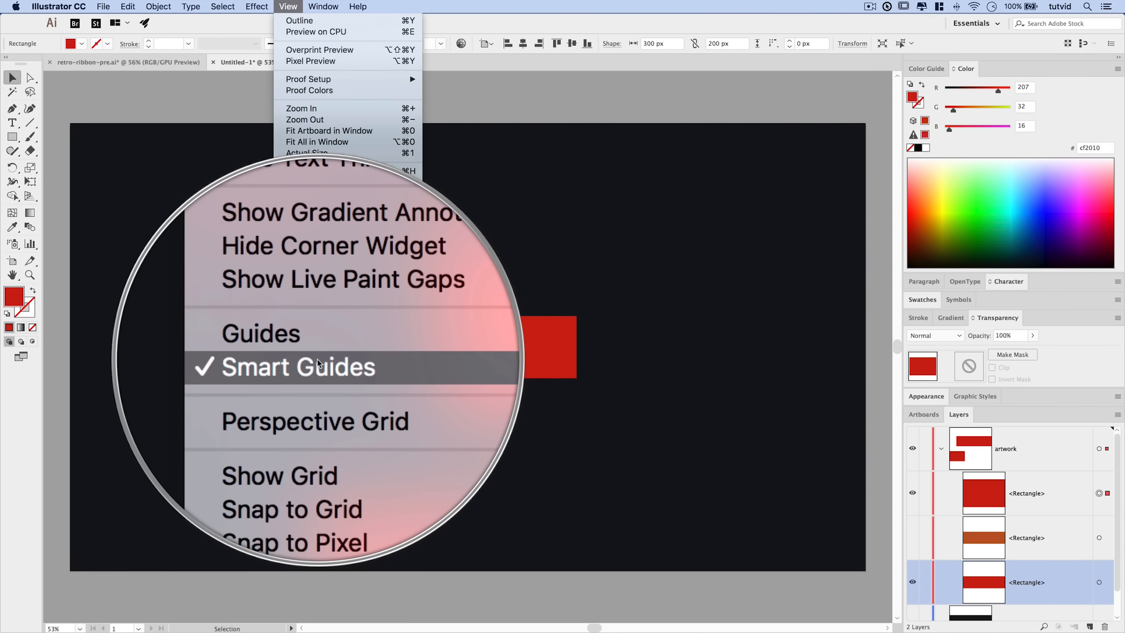
click(319, 363)
drag(387, 435, 378, 370)
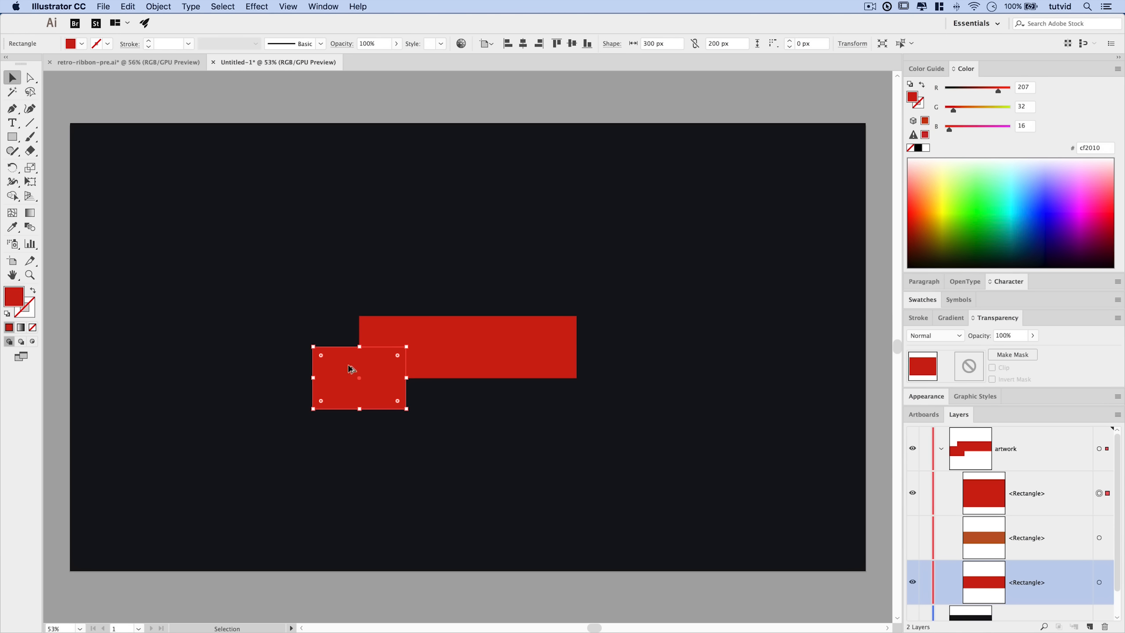
drag(352, 372, 557, 370)
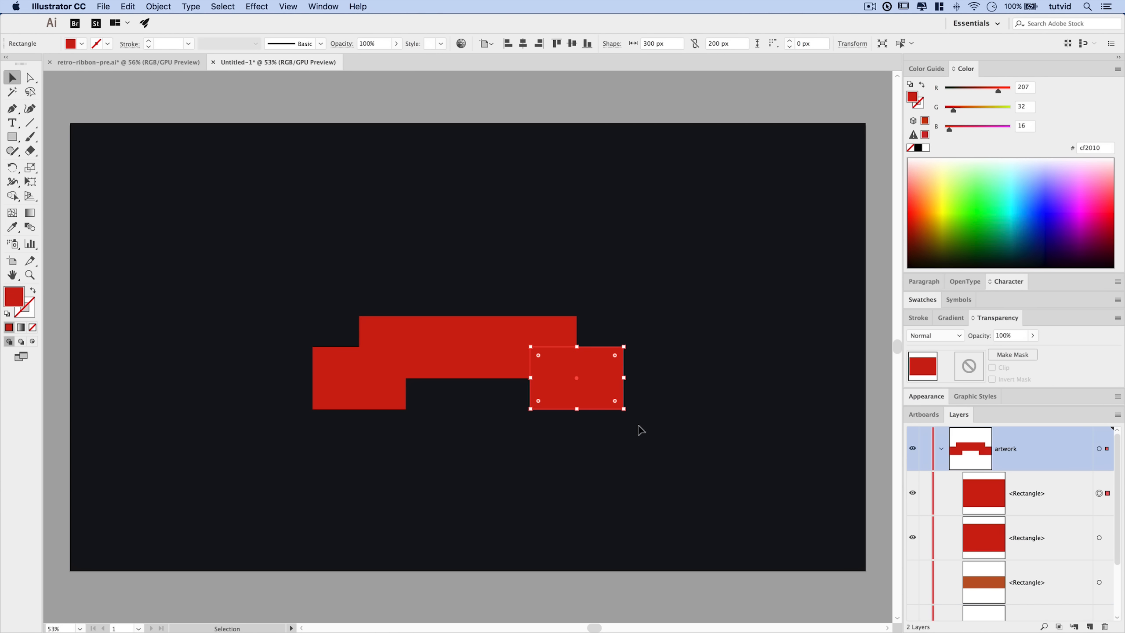
Nudge both end rectangles up together until they extend about 40 px below the red bar.
shift+click(337, 383)
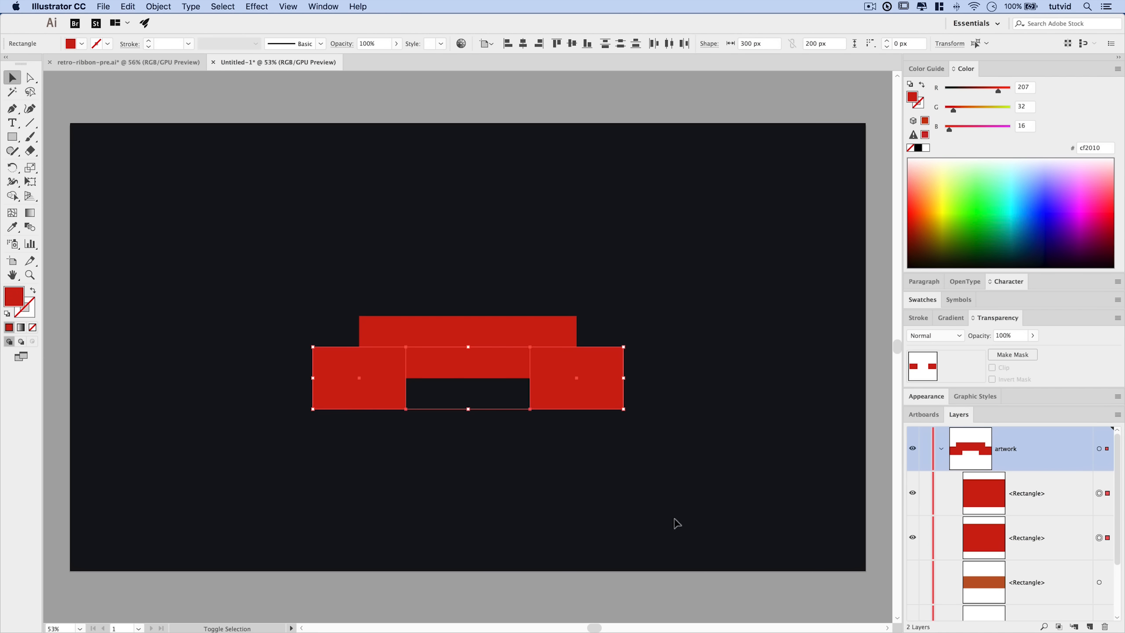
key(Up)
key(Up)
key(Up)
key(Up)
key(Up)
key(Up)
key(Up)
key(Up)
key(Up)
key(Up)
key(Up)
key(Up)
key(Up)
key(Up)
key(Up)
key(Up)
key(Up)
key(Up)
key(Up)
key(Up)
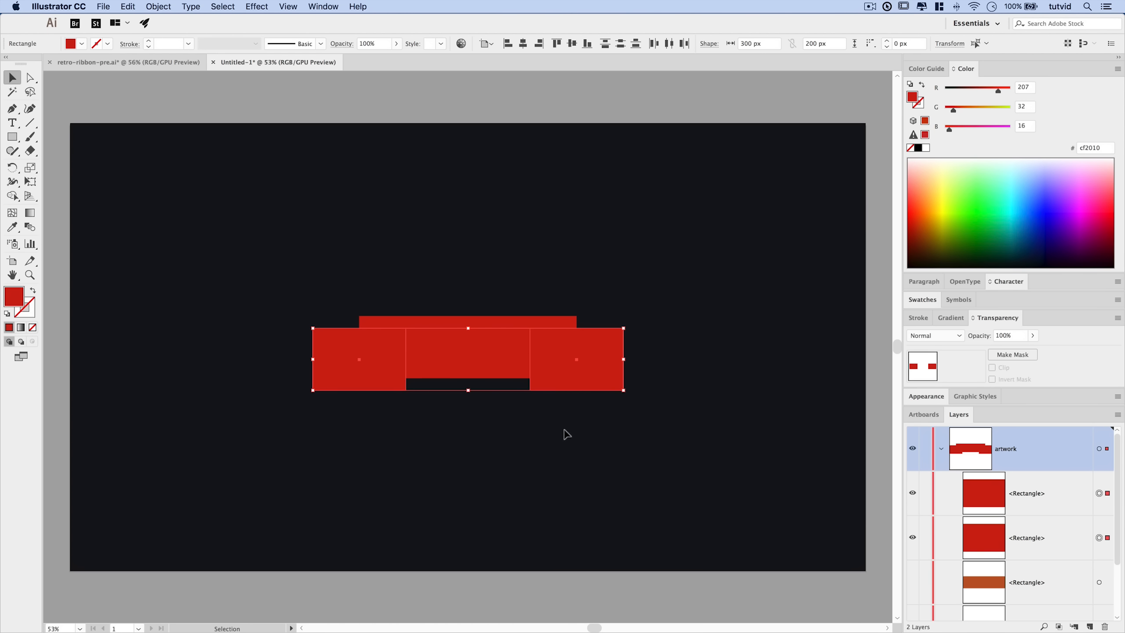
Create a 200 × 200 px square to the upper left of the ribbon and rotate it 45° into a diamond.
click(11, 138)
click(198, 246)
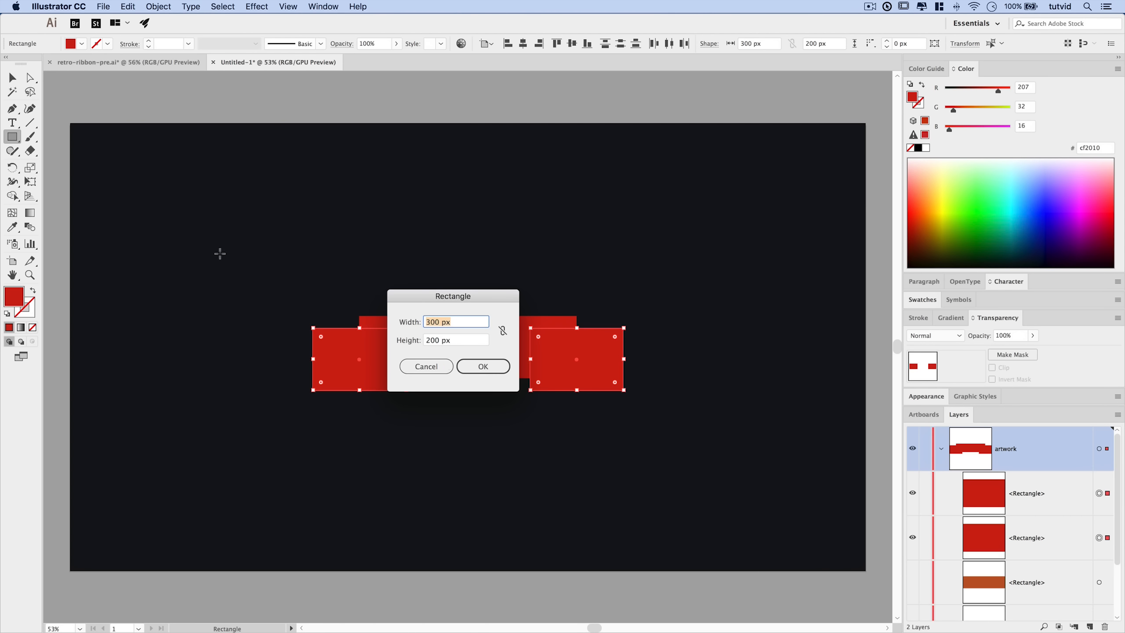
text(200)
click(471, 368)
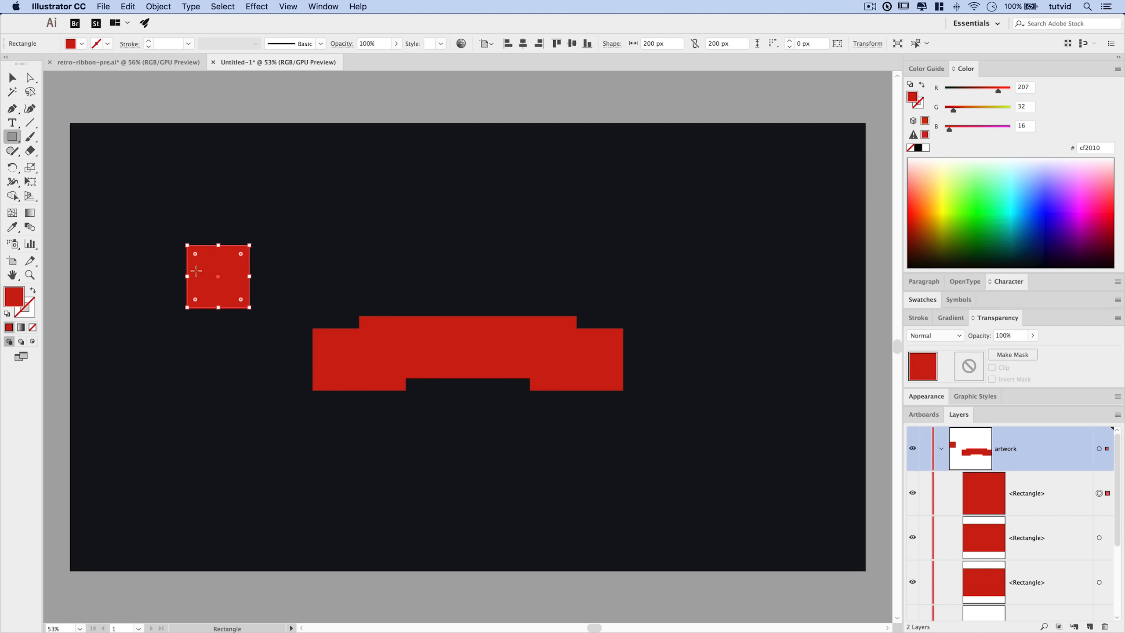
click(12, 77)
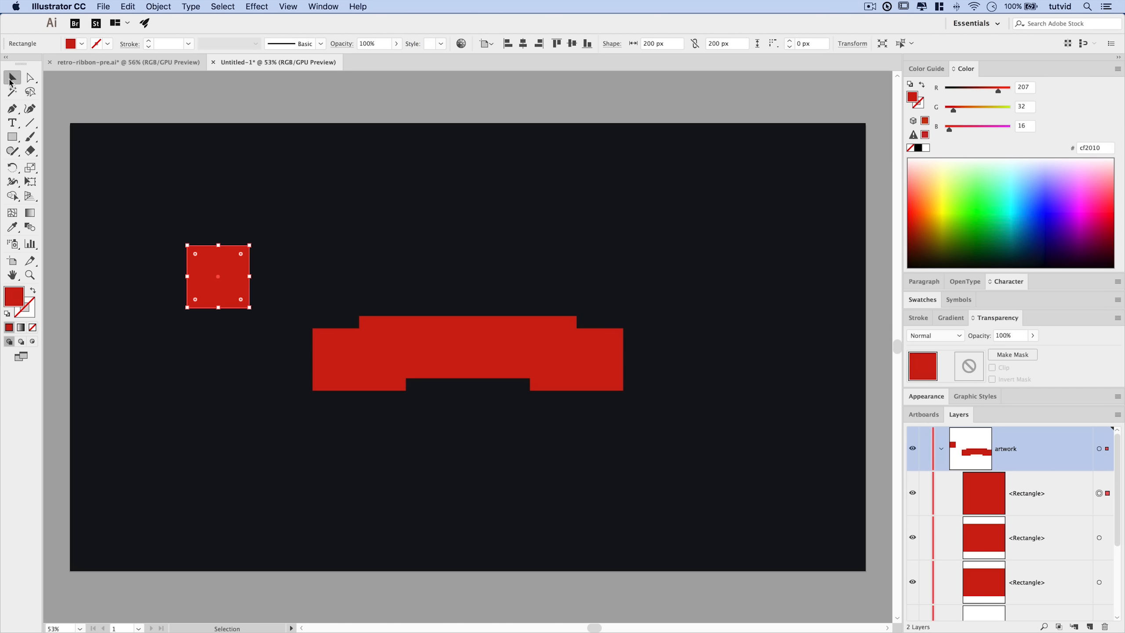
drag(250, 241, 267, 271)
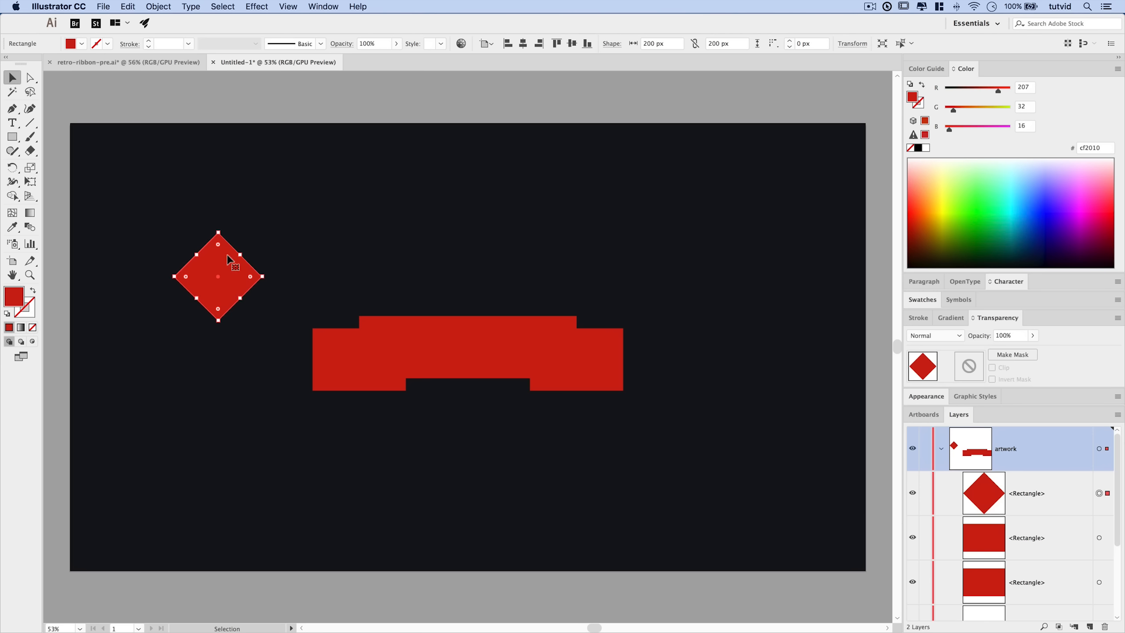
Place the diamond over the ribbon's left end, vertically centred on it, and fill it with bright green #3eff54.
drag(227, 259, 304, 359)
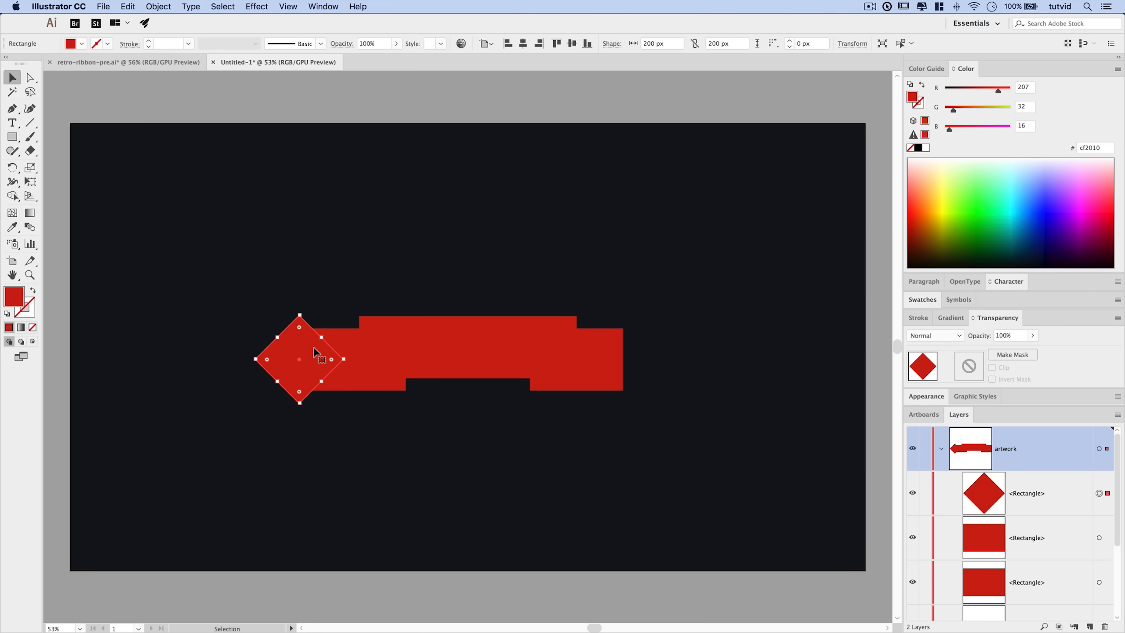
click(992, 208)
click(304, 412)
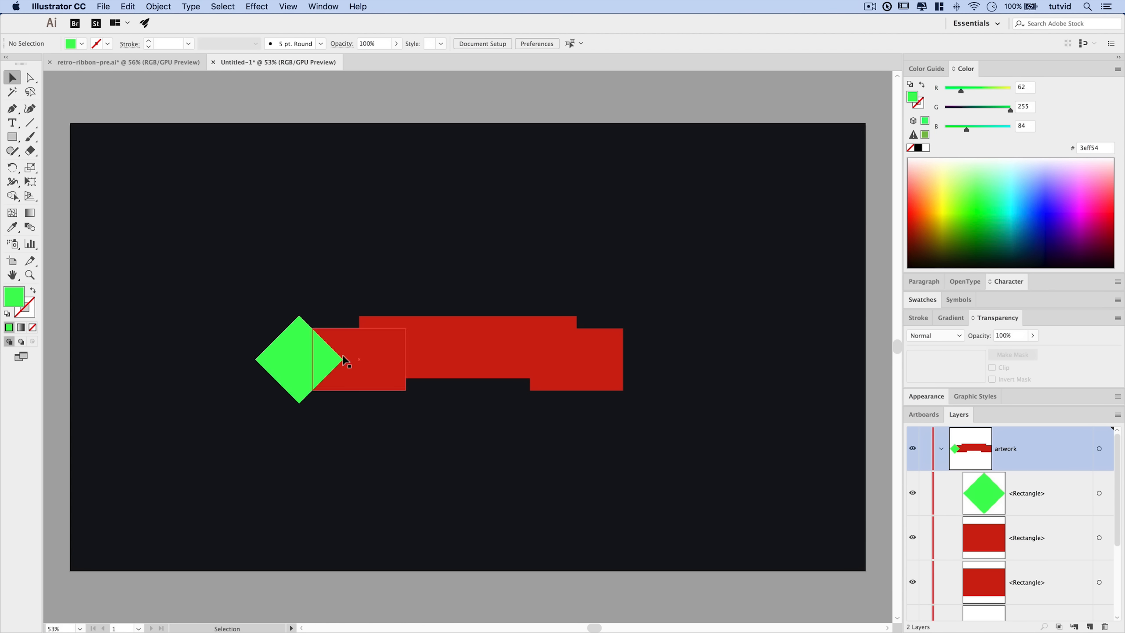
Duplicate the green diamond horizontally onto the ribbon's right end, overlapping it as on the left.
click(294, 361)
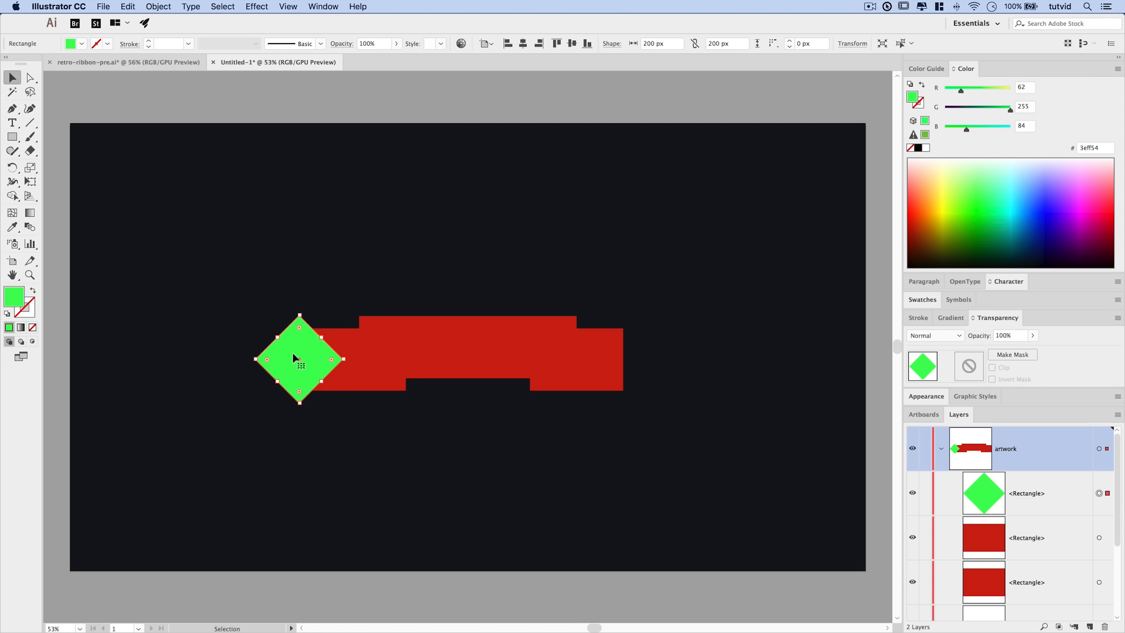
drag(292, 350, 630, 357)
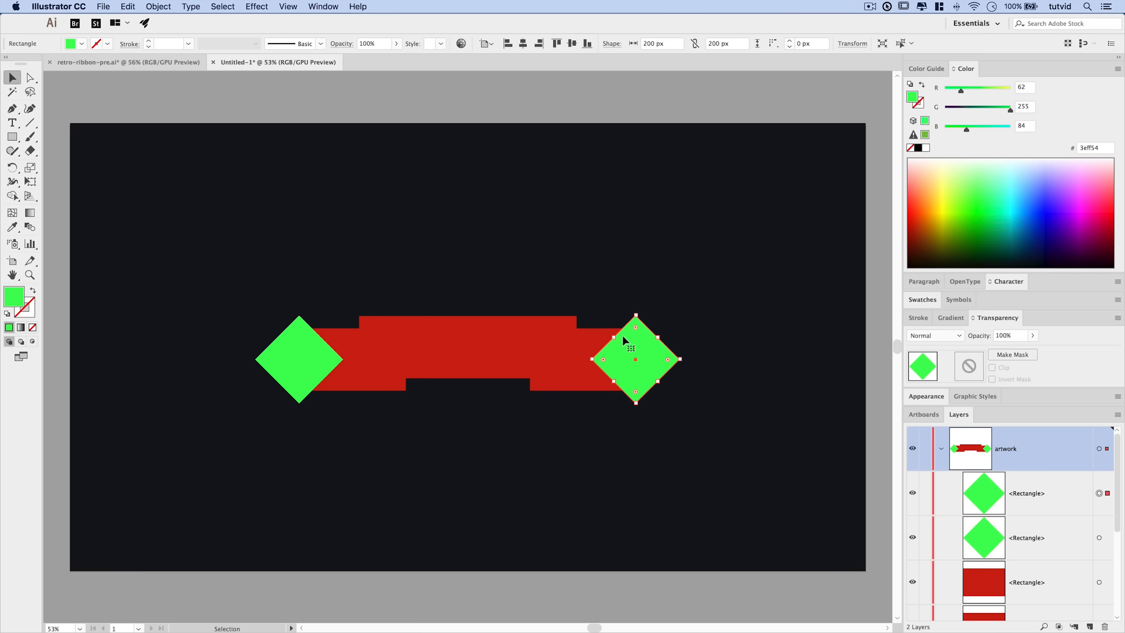
click(616, 318)
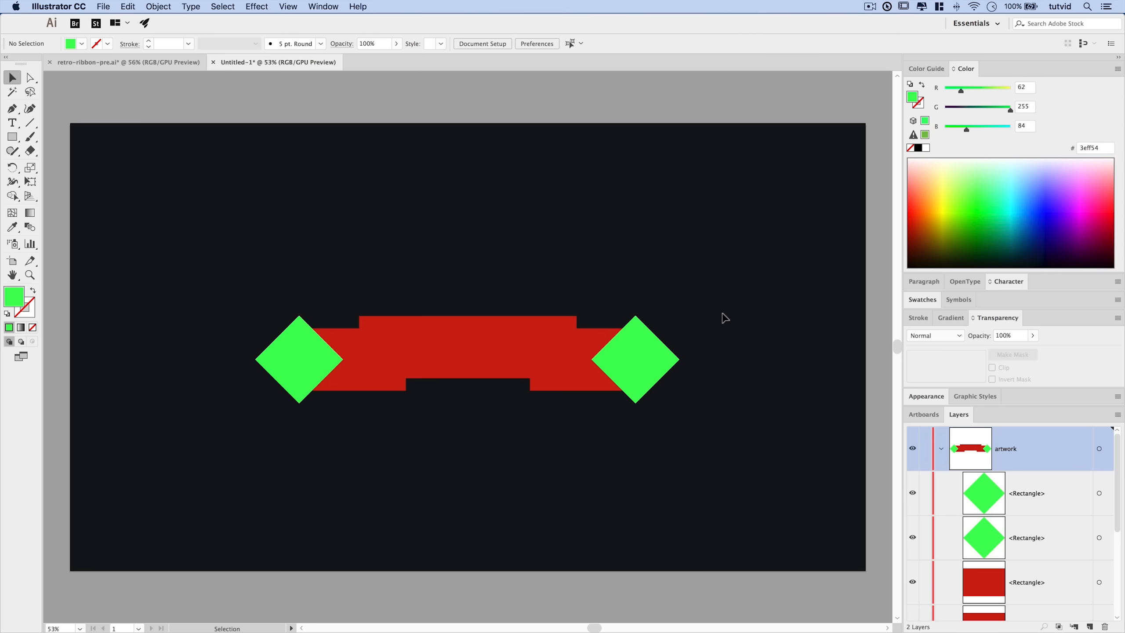
Cut a V-notch in the ribbon's right end by subtracting the green diamond from its rectangle with Pathfinder Minus Front.
click(336, 5)
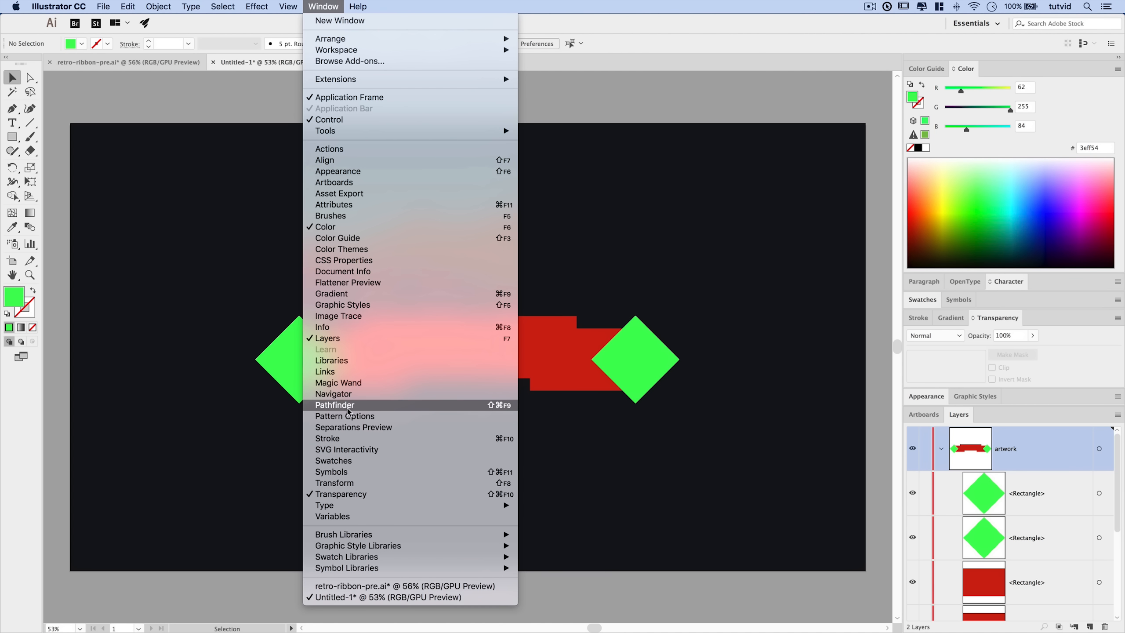
click(337, 405)
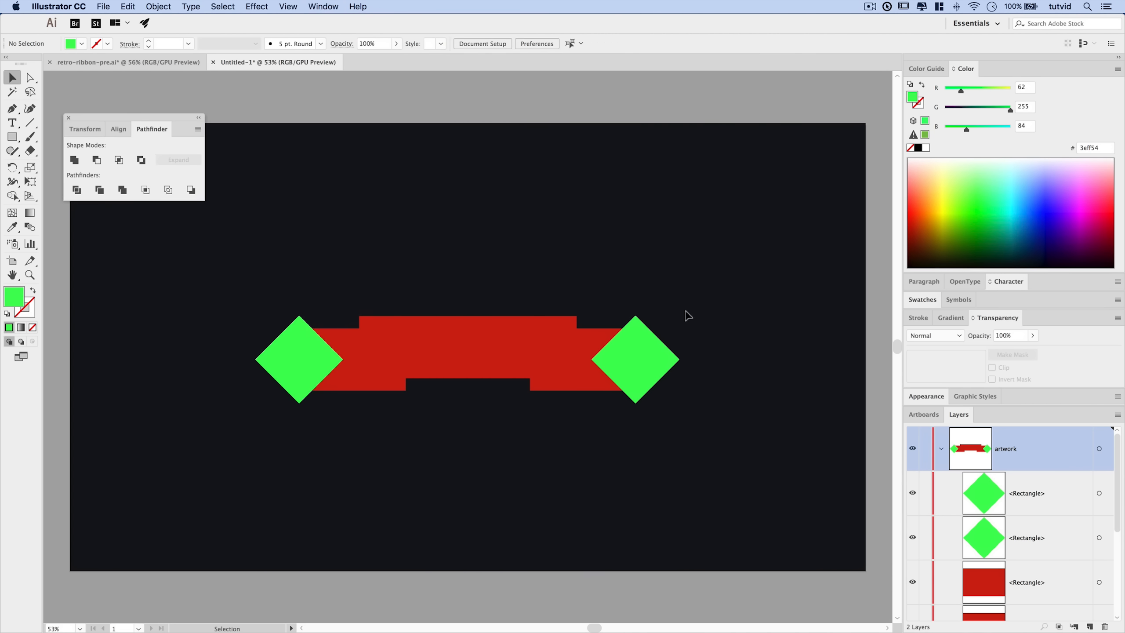
drag(654, 286, 598, 447)
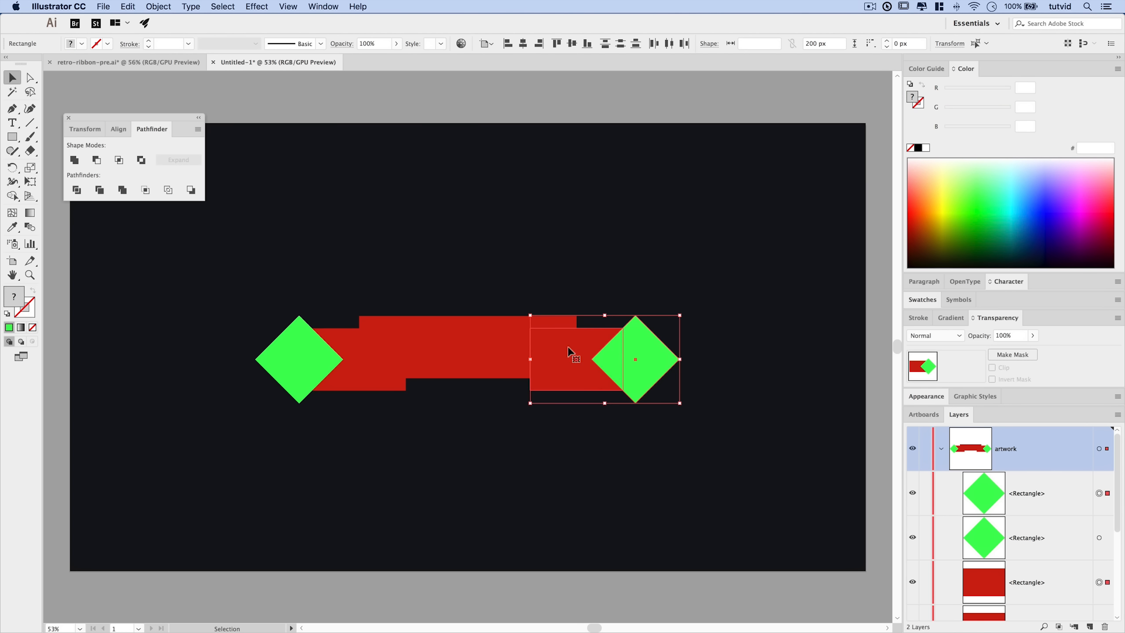
click(96, 159)
click(666, 479)
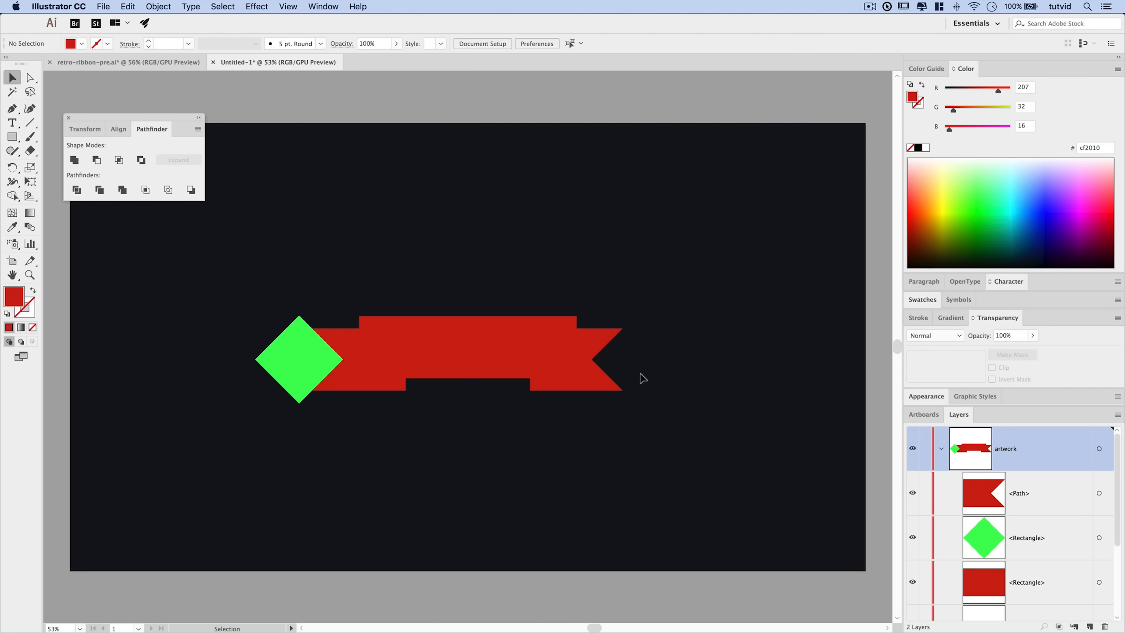
Subtract the remaining green diamond from the ribbon's left end rectangle with Pathfinder to cut the matching notch.
drag(255, 269, 330, 443)
click(95, 159)
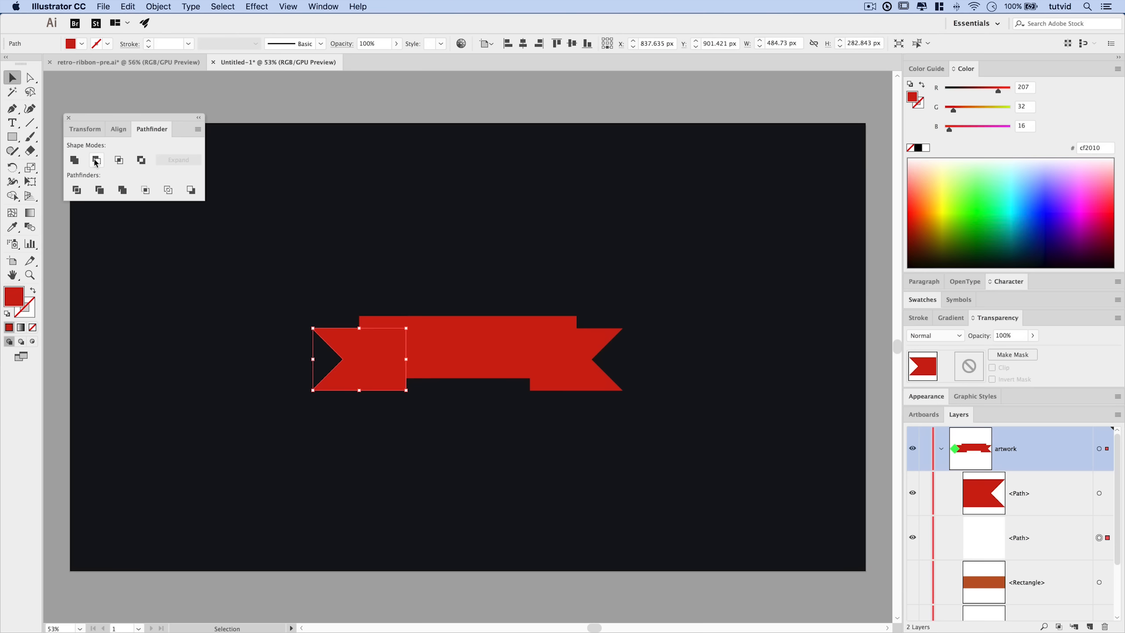
click(314, 460)
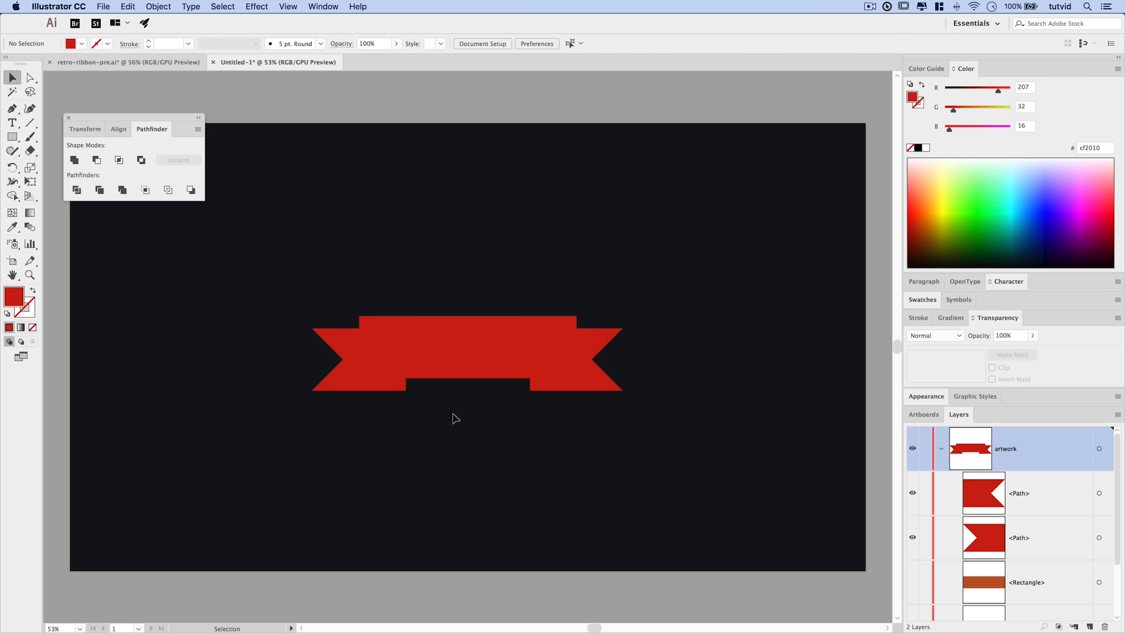
drag(137, 116, 123, 82)
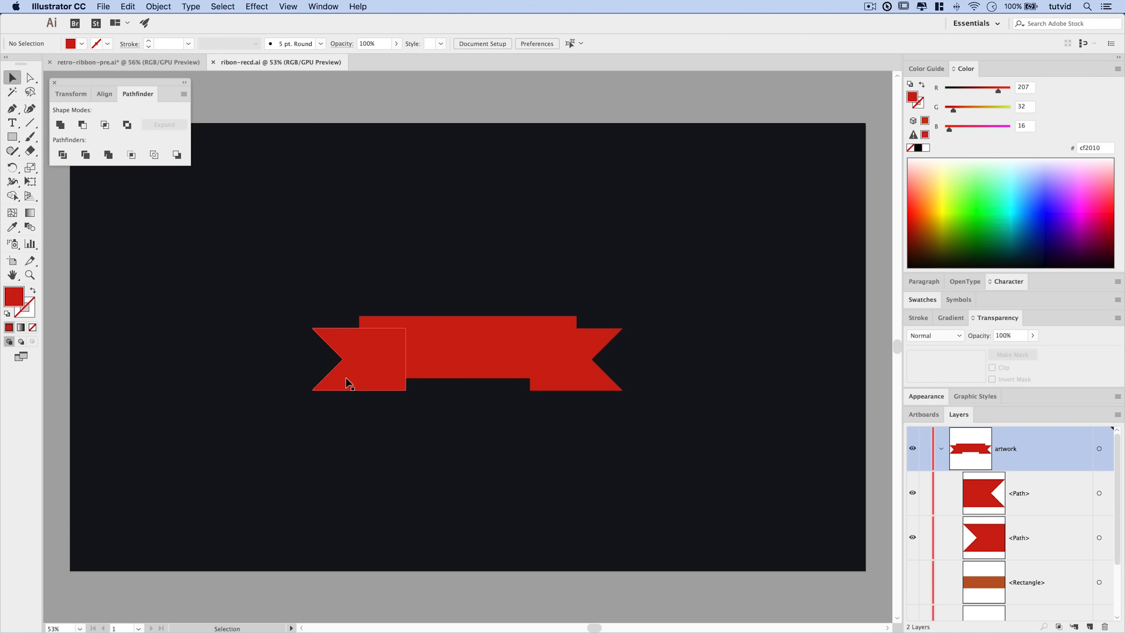
Send both notched ribbon ends to the back, behind the central red bar, and check the stacking order.
click(336, 335)
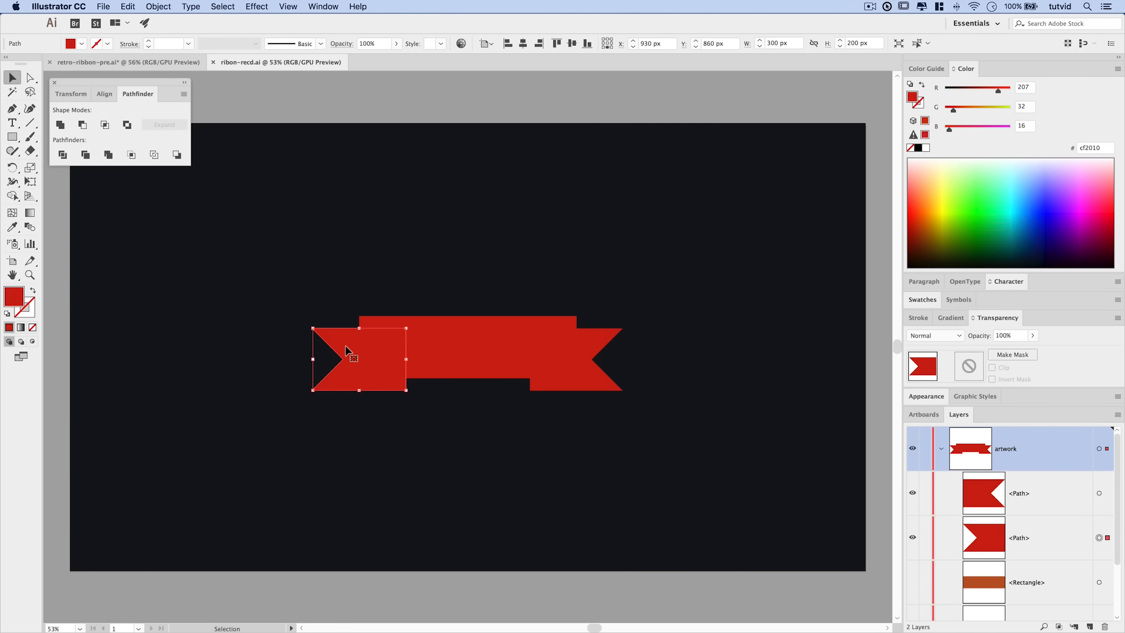
shift+click(597, 335)
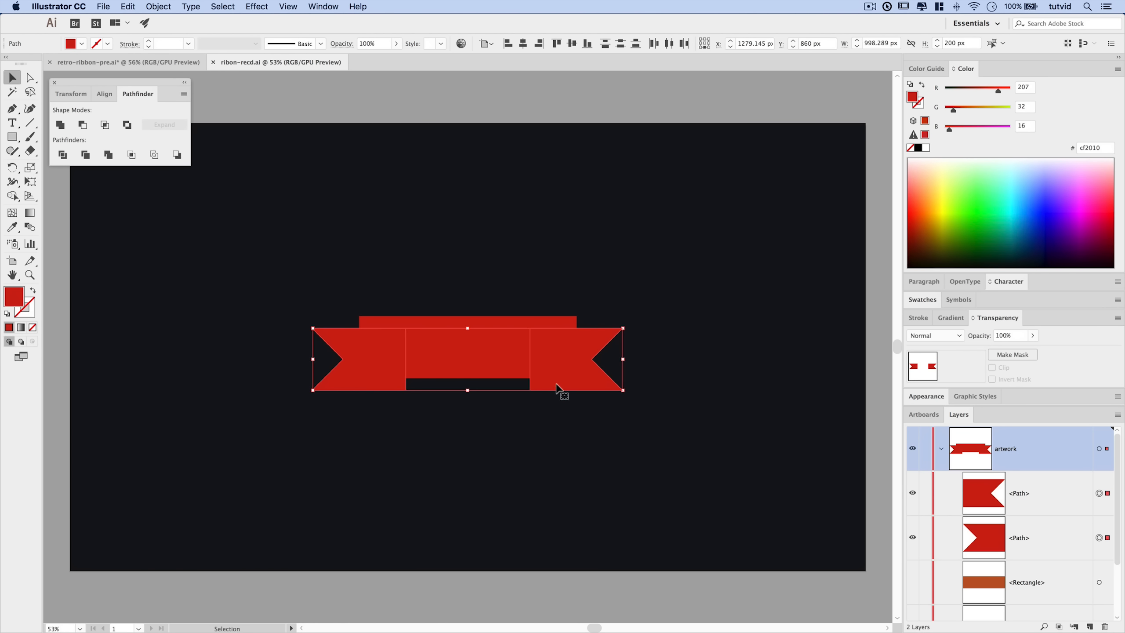
click(158, 6)
mouse_move(199, 31)
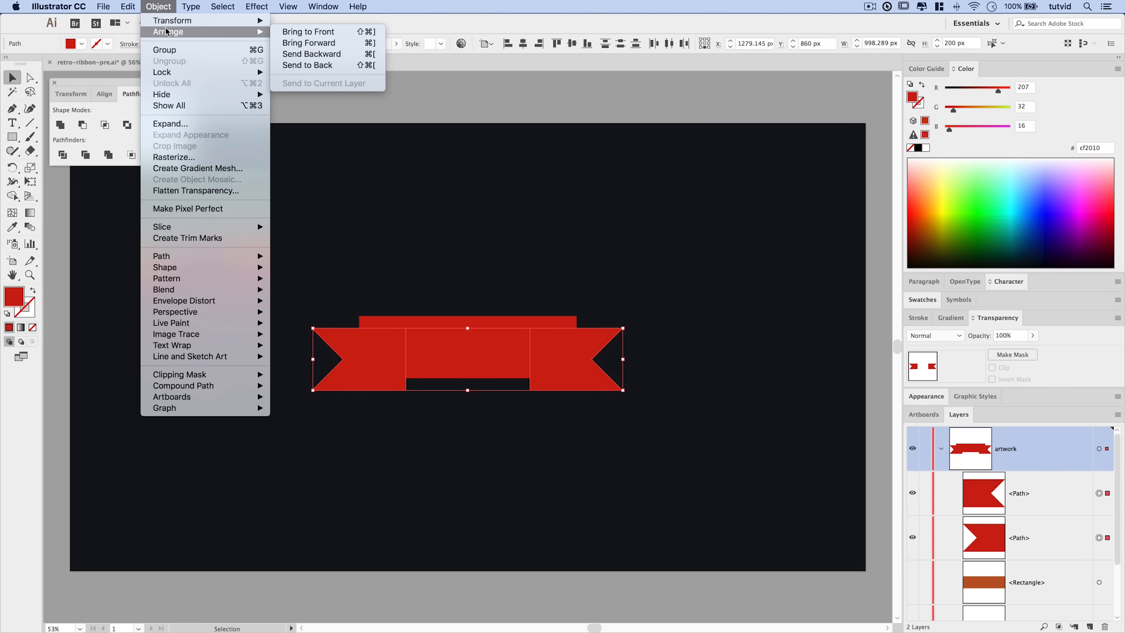
click(332, 66)
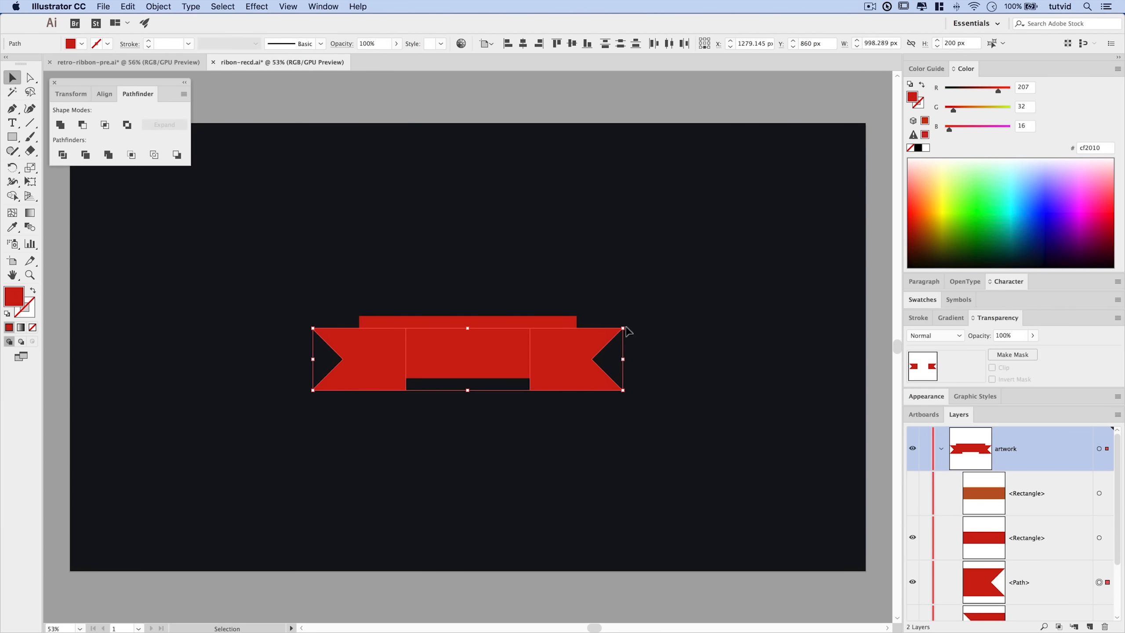
scroll(1014, 576, down, 3)
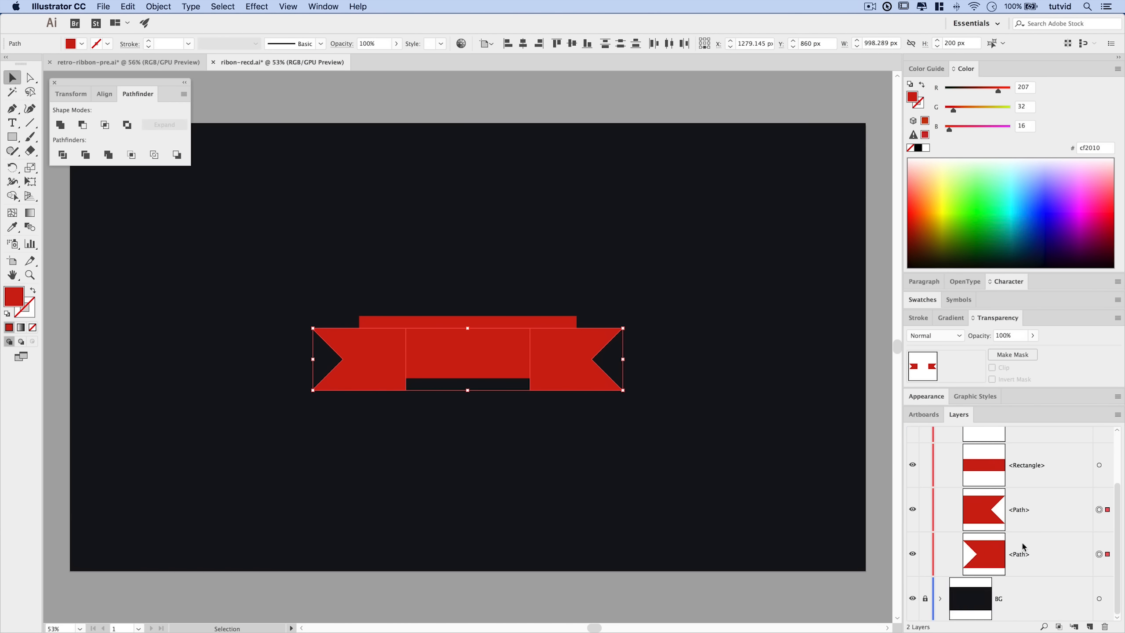
click(1100, 465)
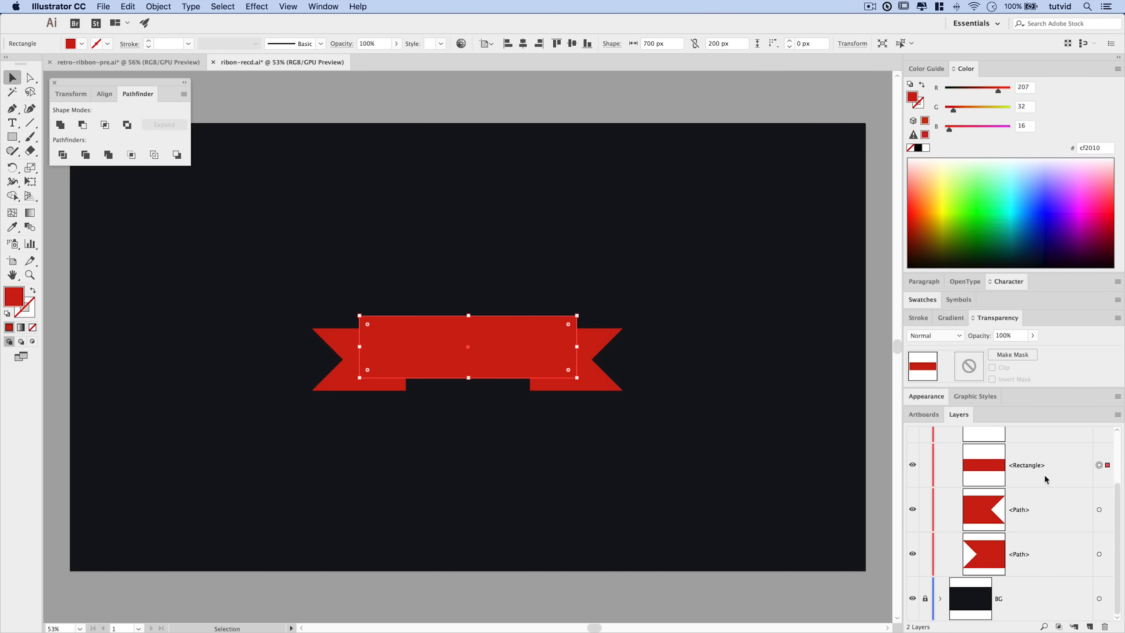
click(700, 330)
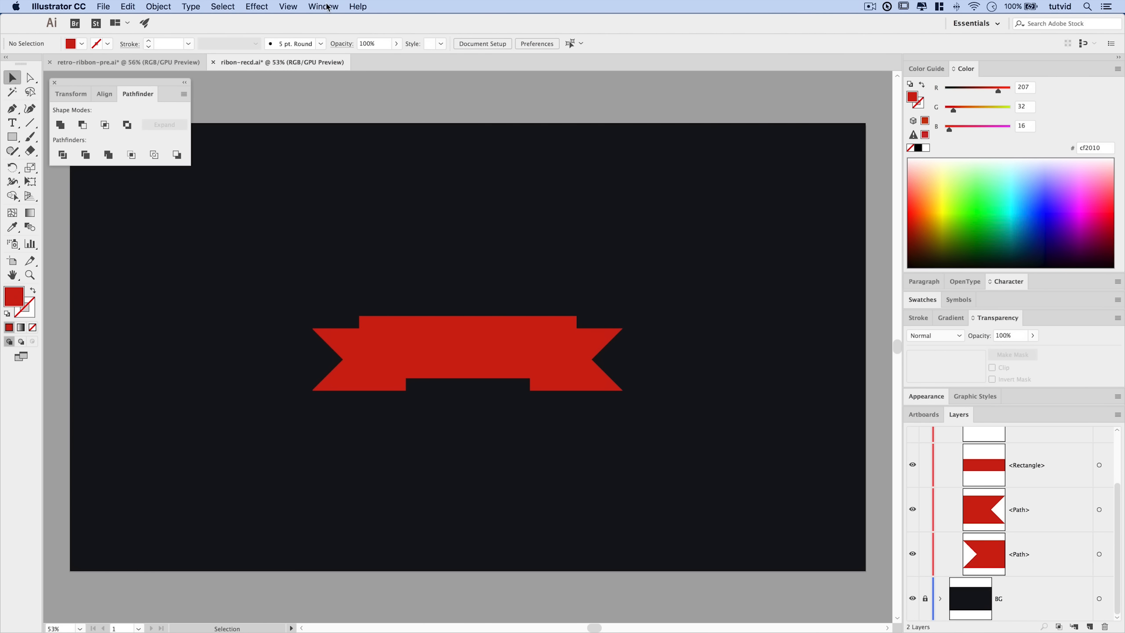
Draw a closed Pen shape from the central bar's left edge through the left end's lower inner corner, looping over the bar, and fill it black.
click(289, 6)
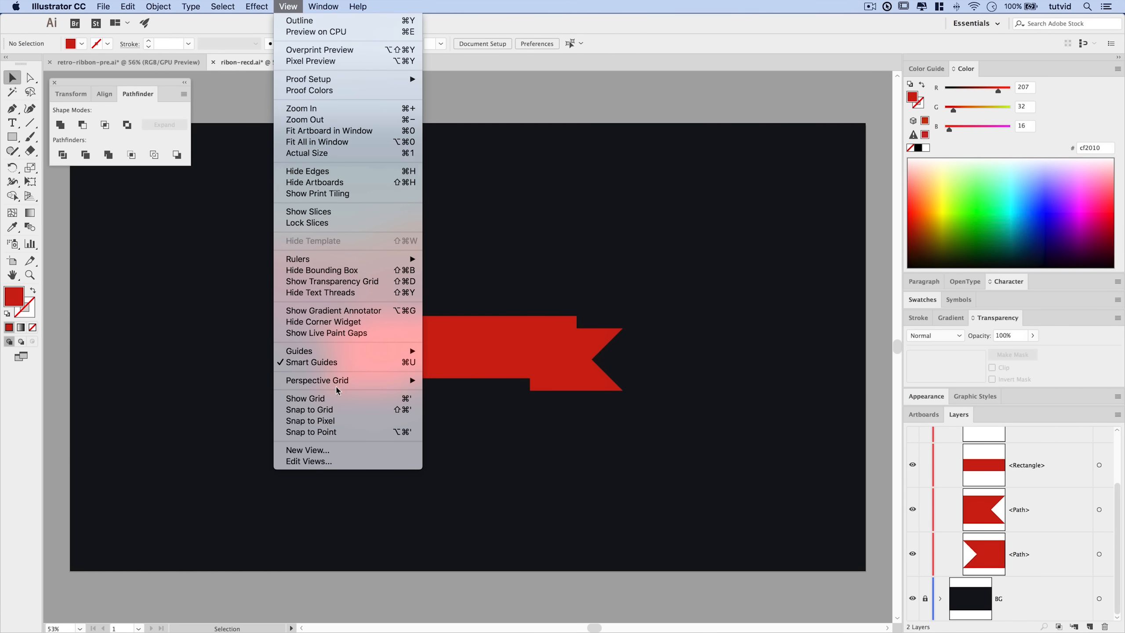
click(171, 279)
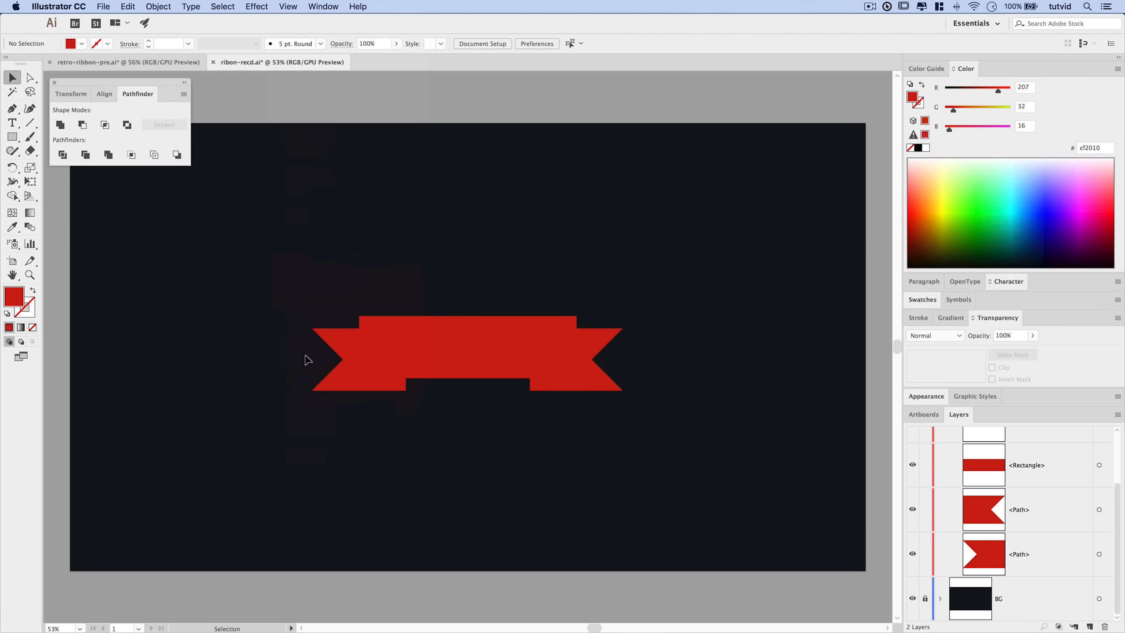
click(13, 109)
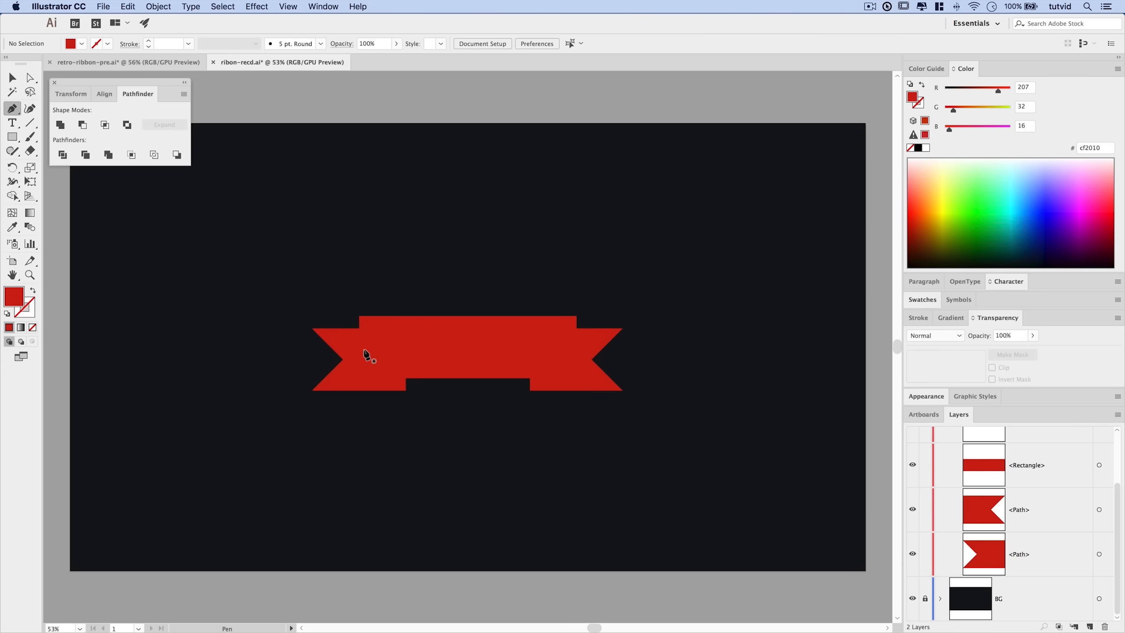
click(359, 316)
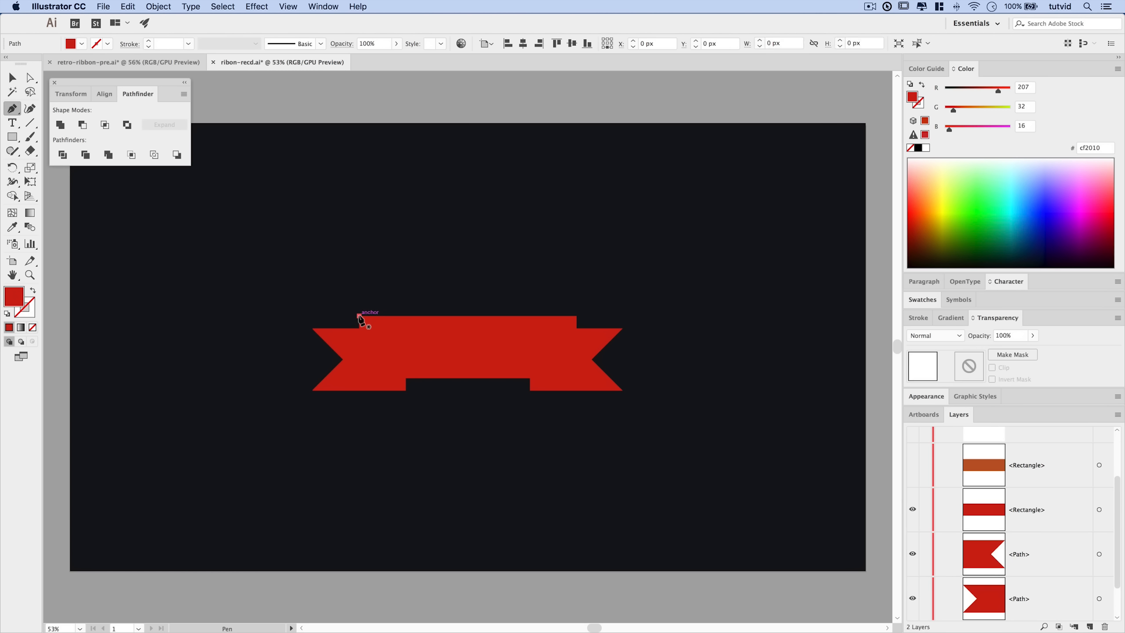
click(359, 377)
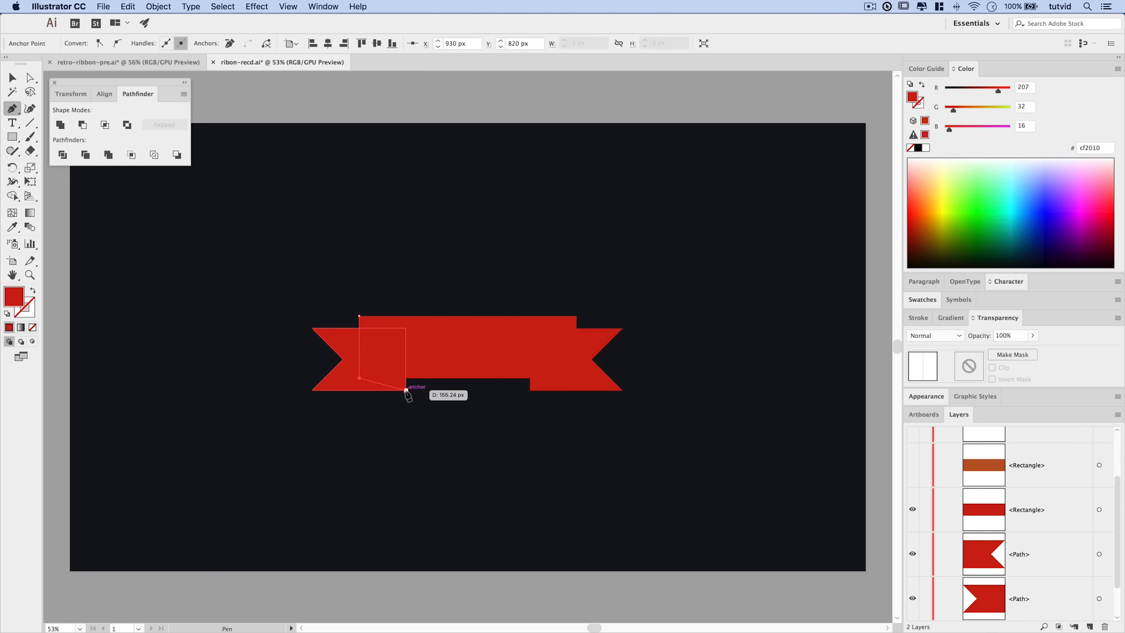
click(405, 390)
click(448, 419)
click(443, 271)
click(385, 271)
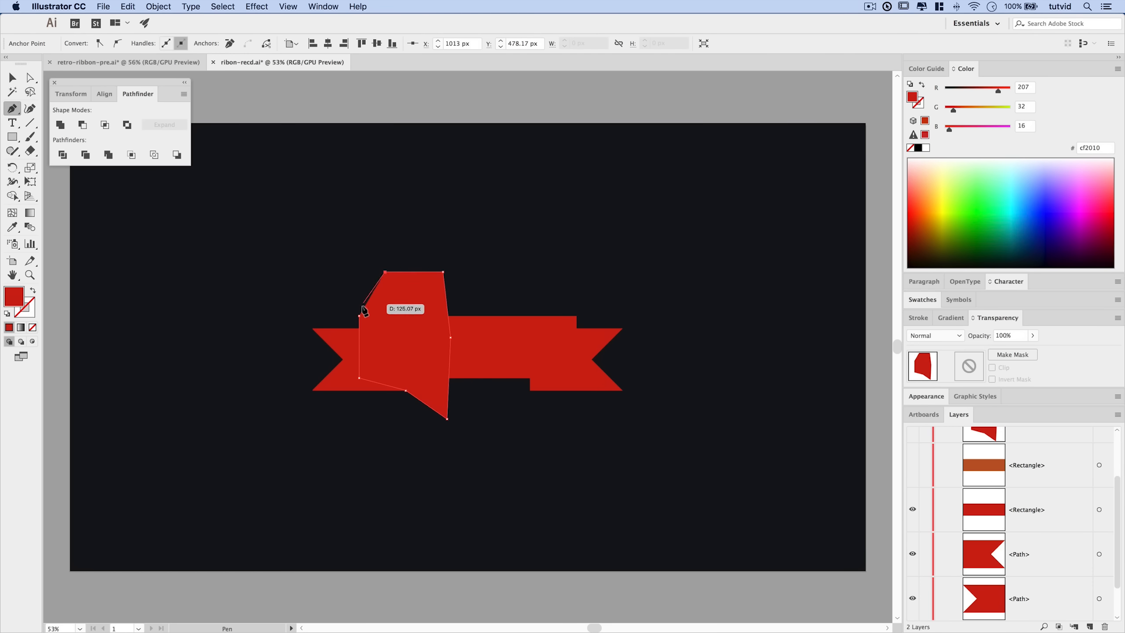
click(359, 315)
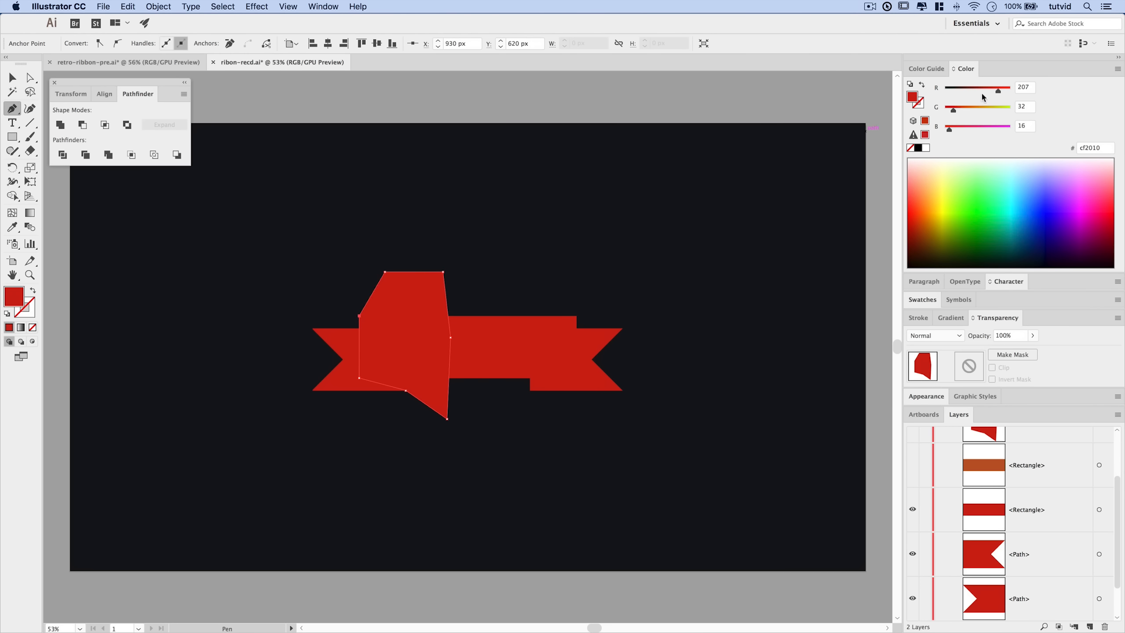
click(918, 148)
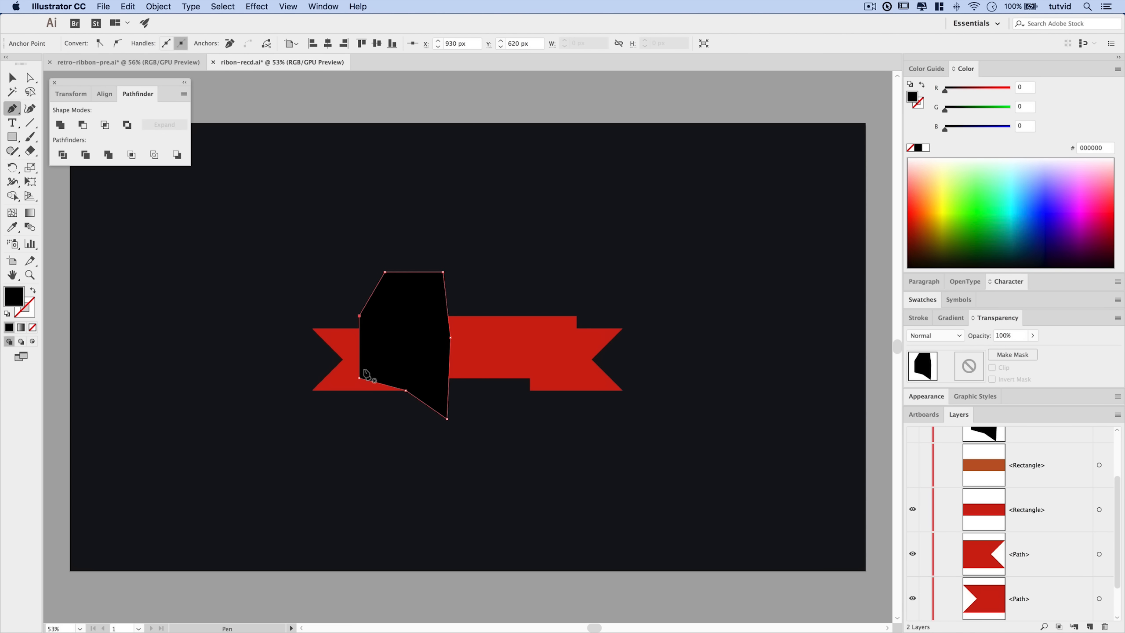
Draw a matching closed black Pen shape from the bar's right edge through the right end's lower inner corner and deselect it.
click(576, 316)
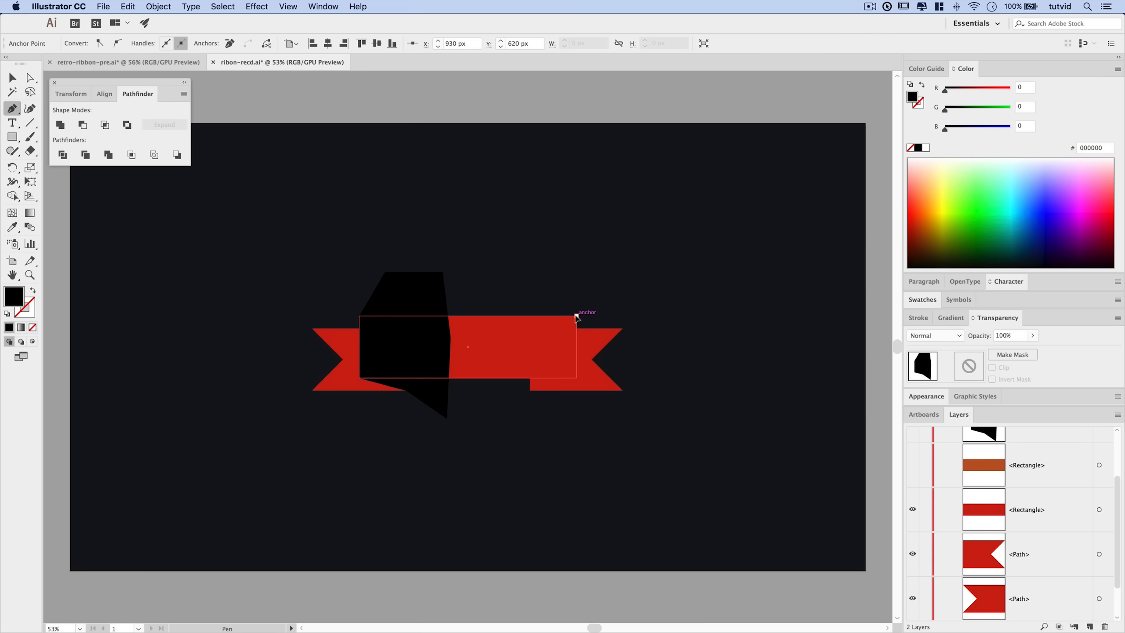
click(576, 378)
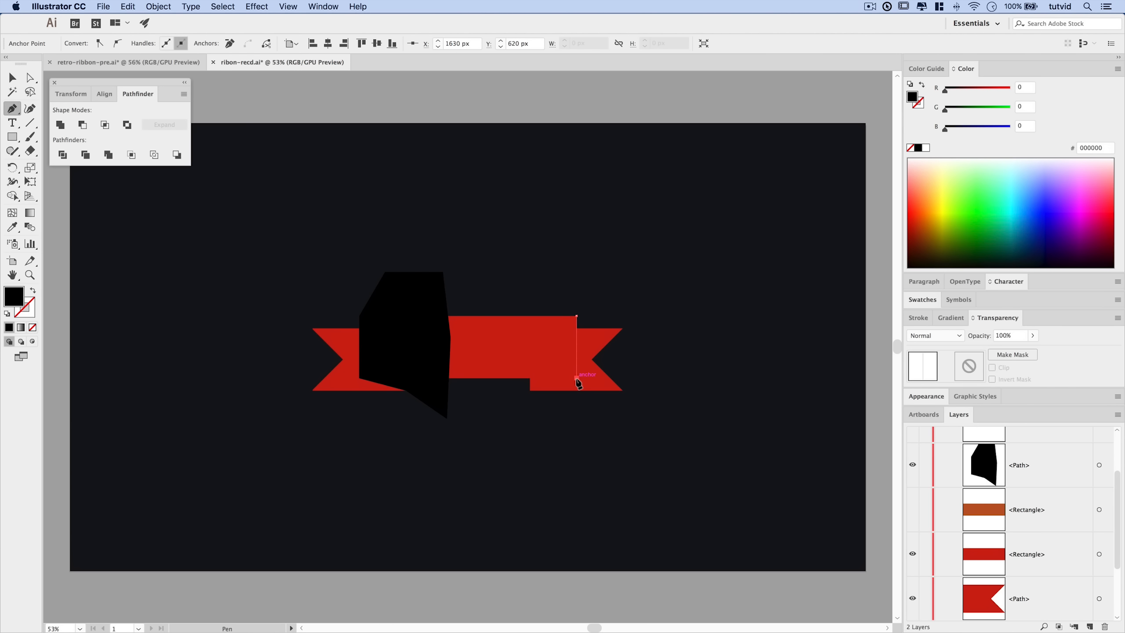
click(530, 391)
click(505, 413)
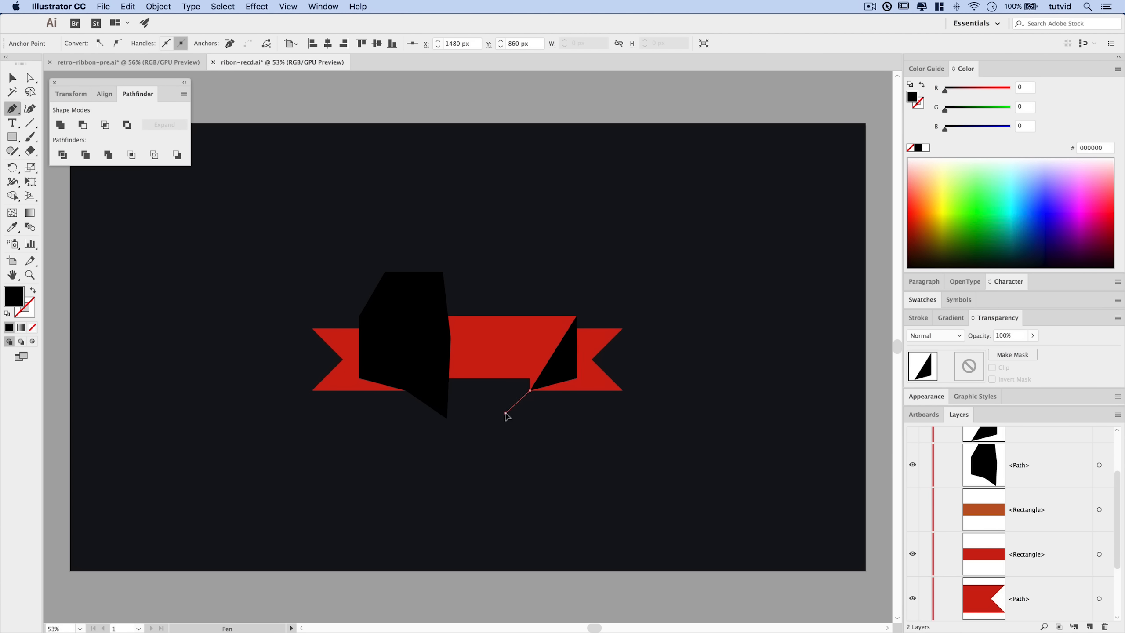
click(493, 345)
click(487, 285)
click(524, 275)
click(576, 314)
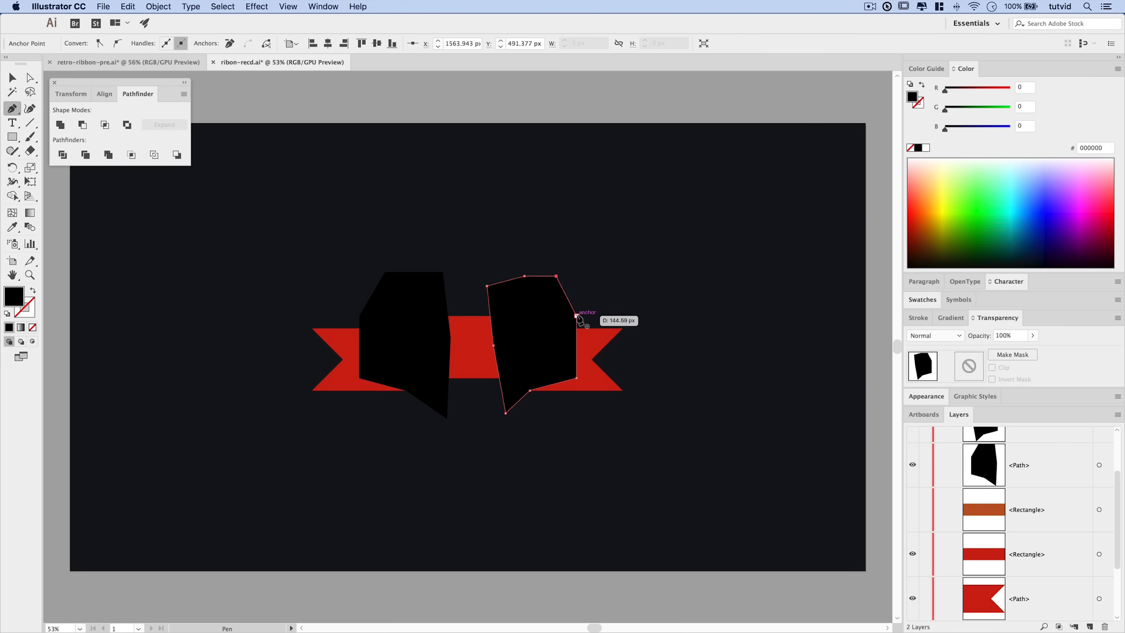
key(v)
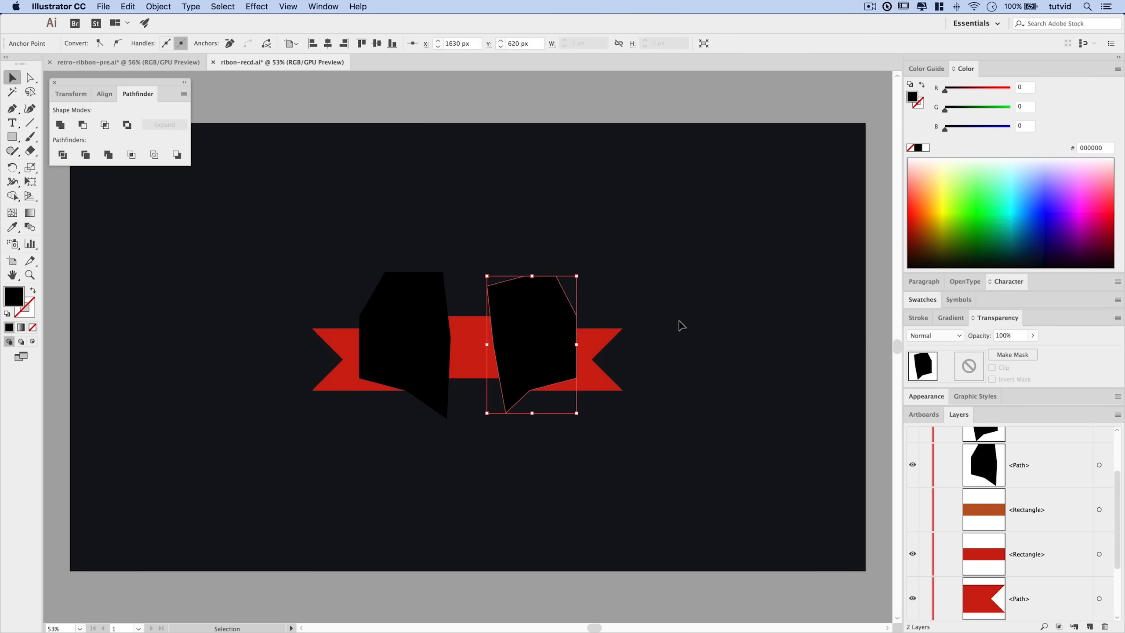
click(702, 443)
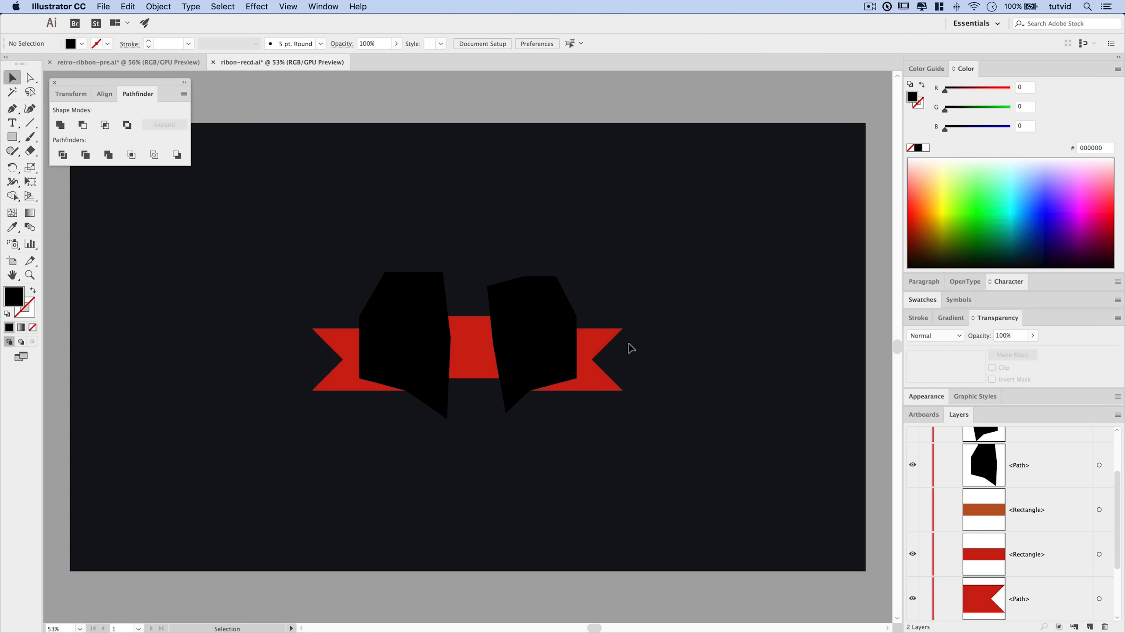
Select the ribbon's right end, make more room for the layer list and hide both black shapes.
click(590, 338)
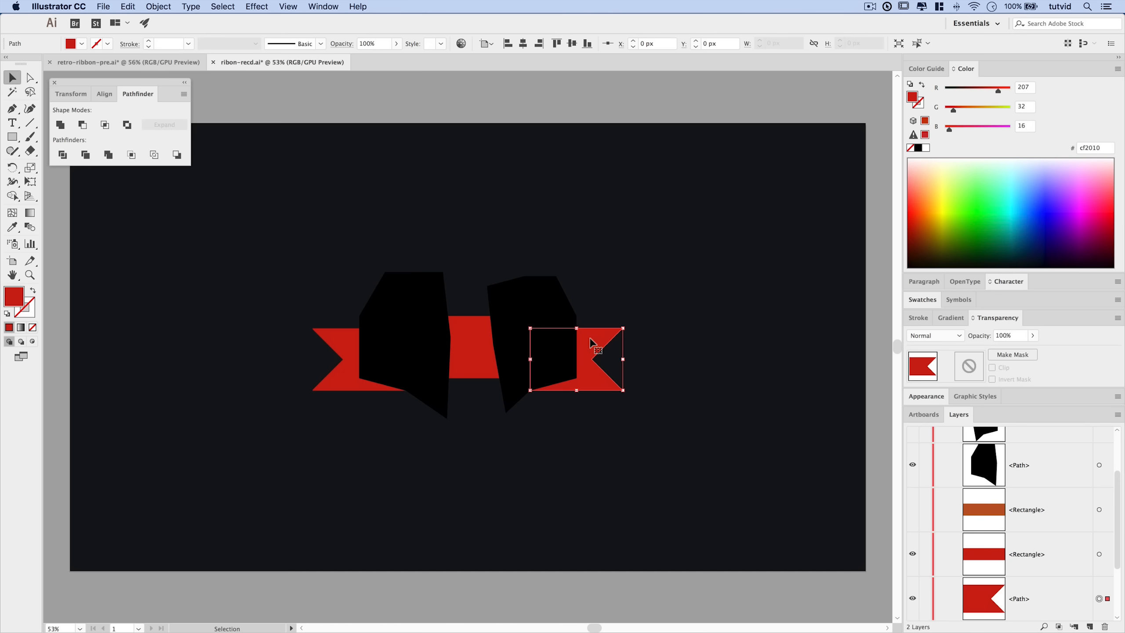
click(968, 478)
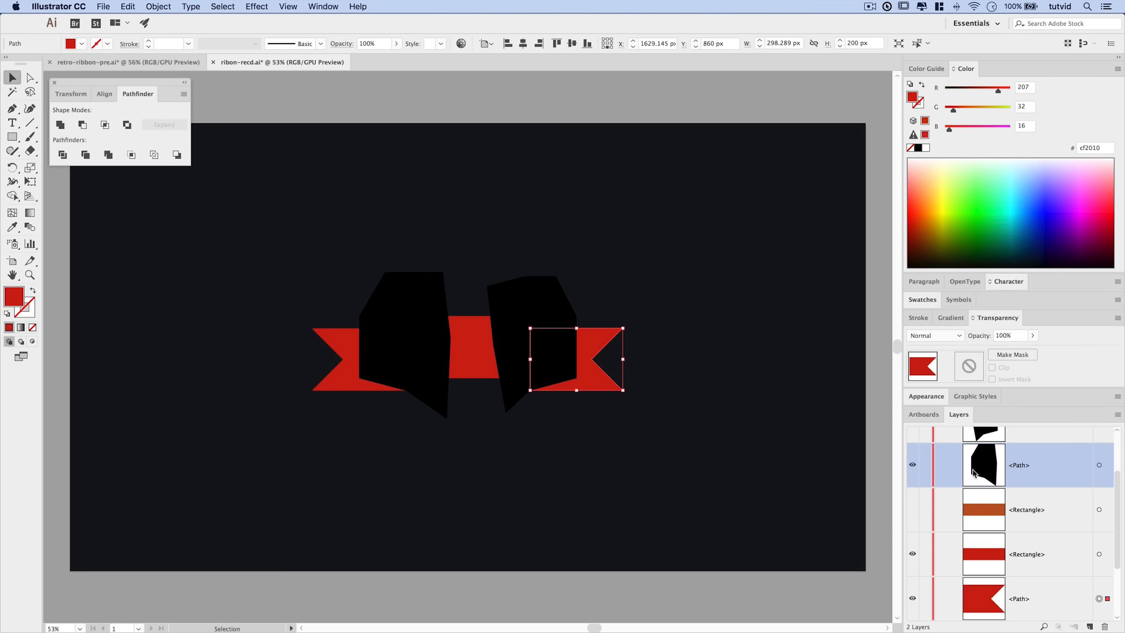
click(993, 318)
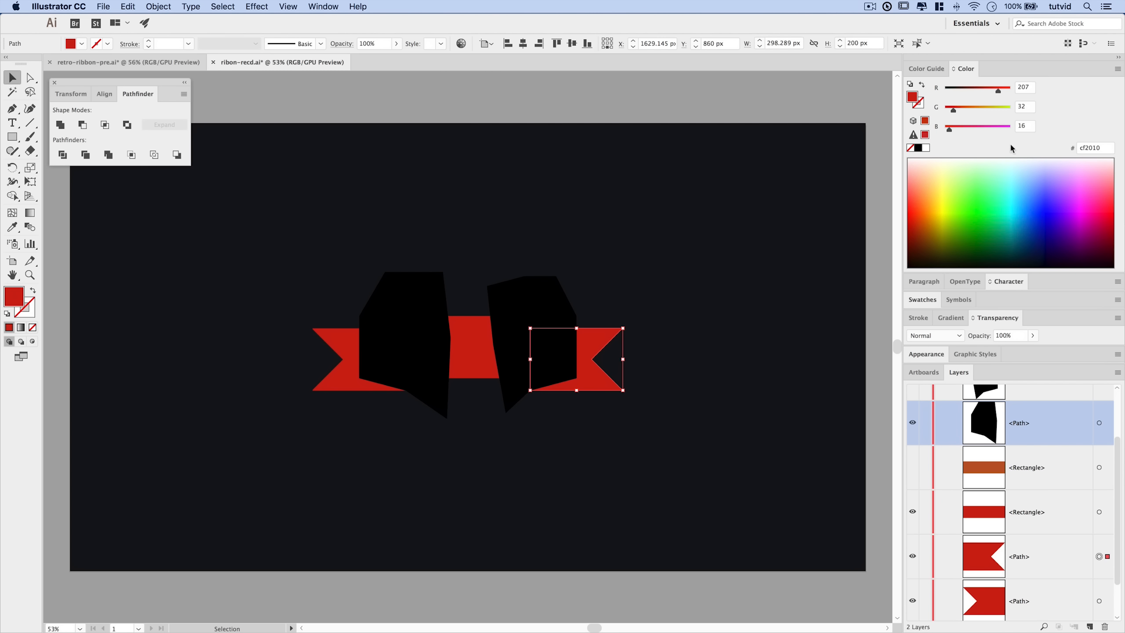
click(966, 74)
click(966, 74)
click(966, 74)
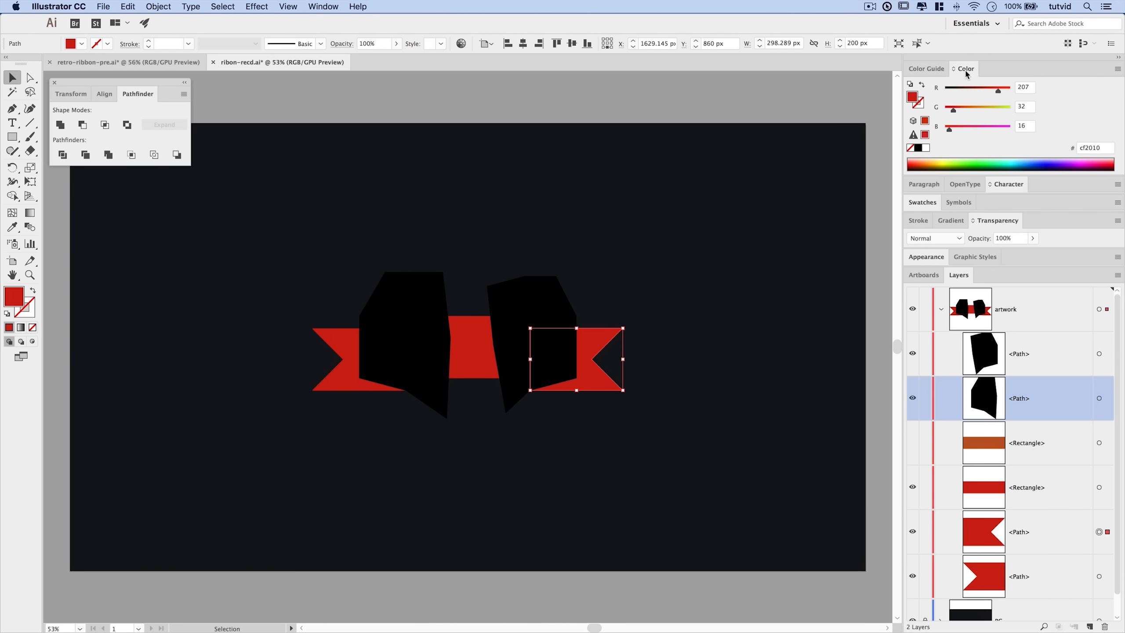
click(912, 354)
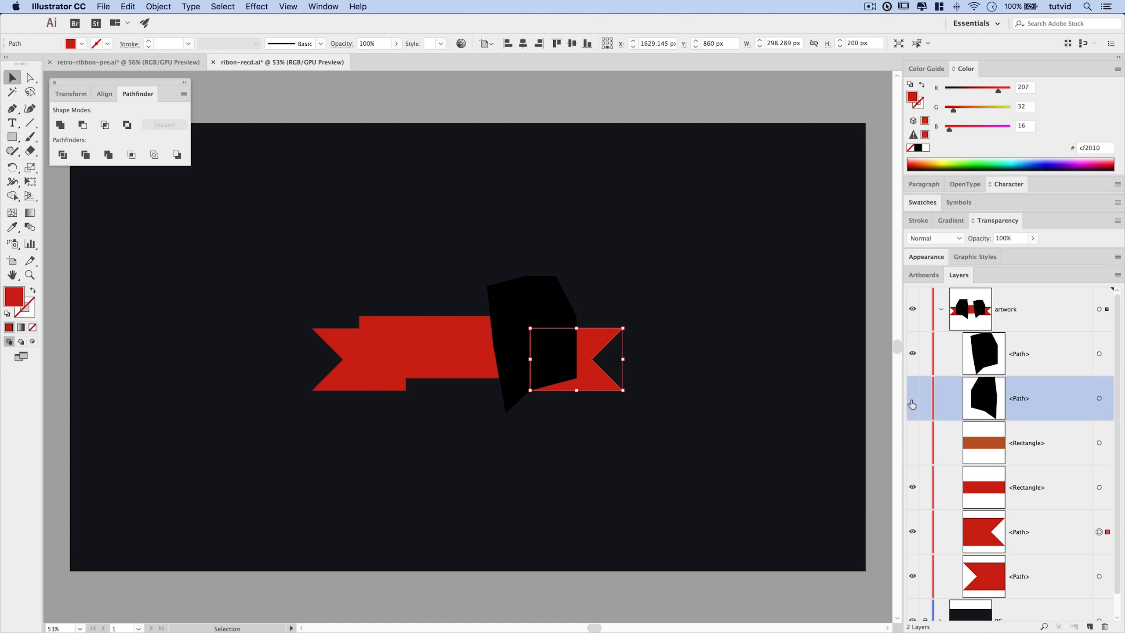
click(913, 354)
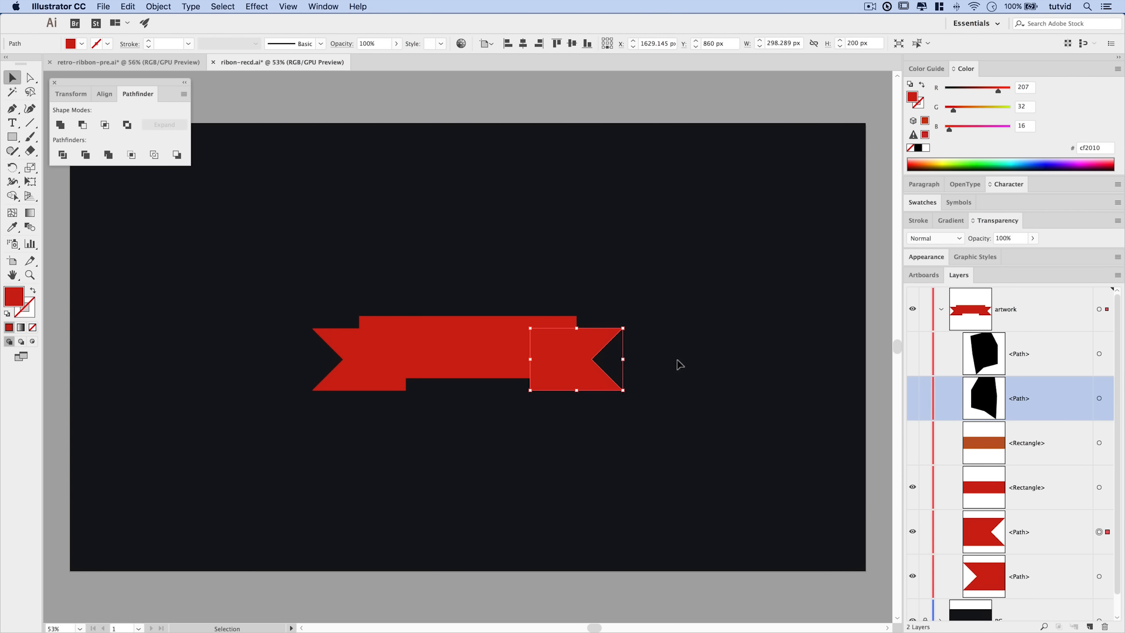
Nudge the ribbon's notched right end 70 px outward to the right.
key(shift+Right)
key(shift+Right)
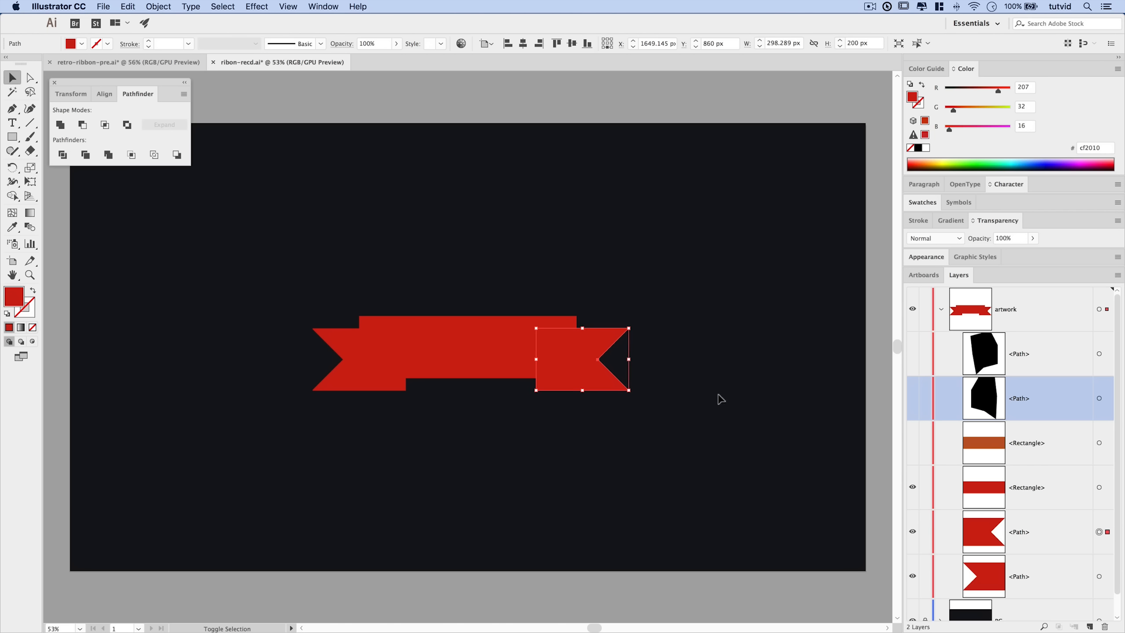
key(shift+Right)
key(shift+Right)
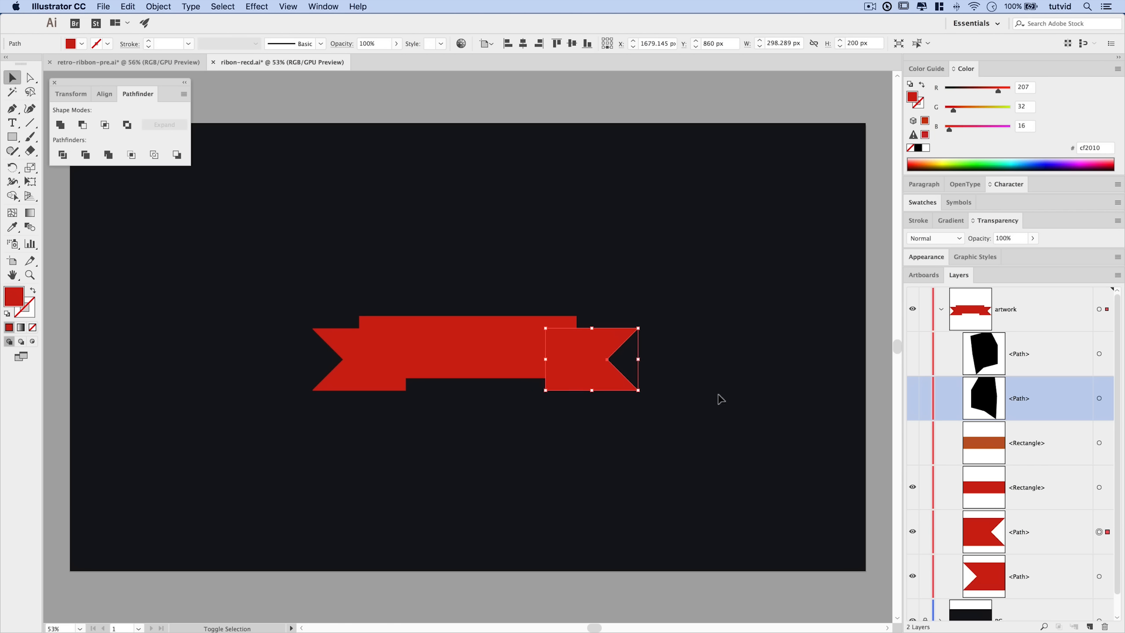
key(shift+Right)
key(shift+Right)
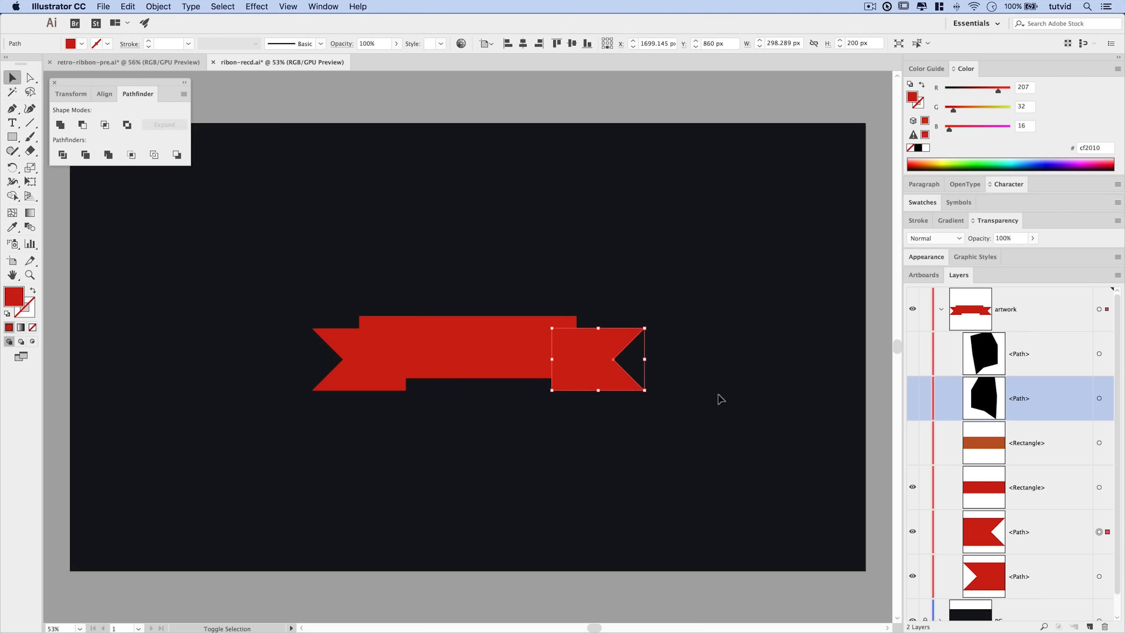
Nudge the ribbon's notched left end 70 px outward to the left.
click(350, 355)
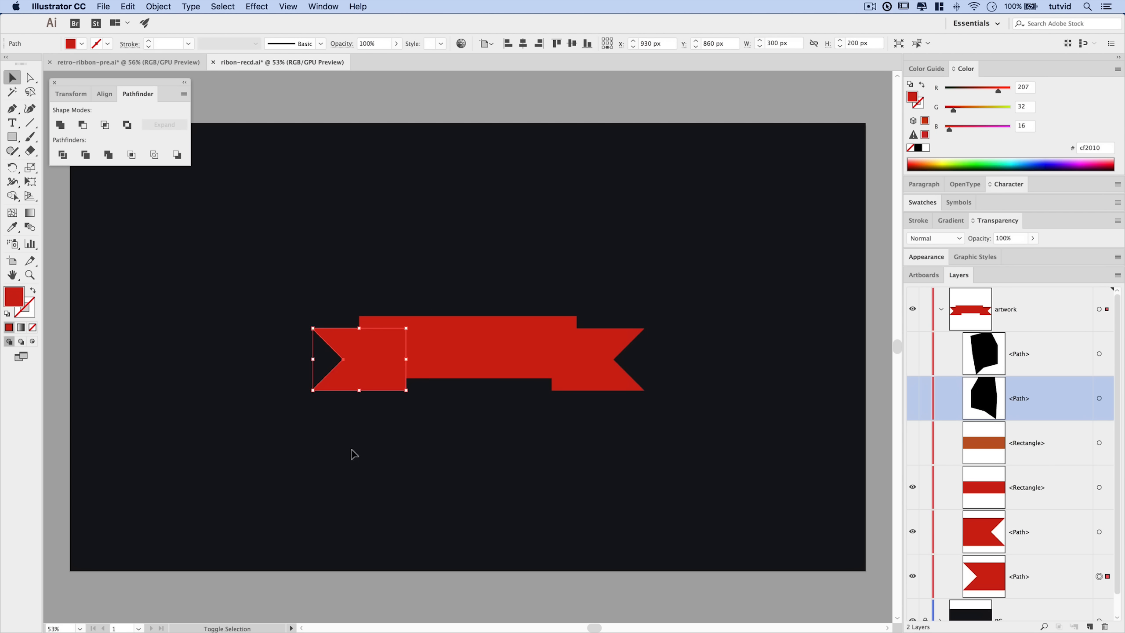
key(shift+Left)
key(shift+Left)
key(shift+Left)
key(shift+Left)
key(shift+Left)
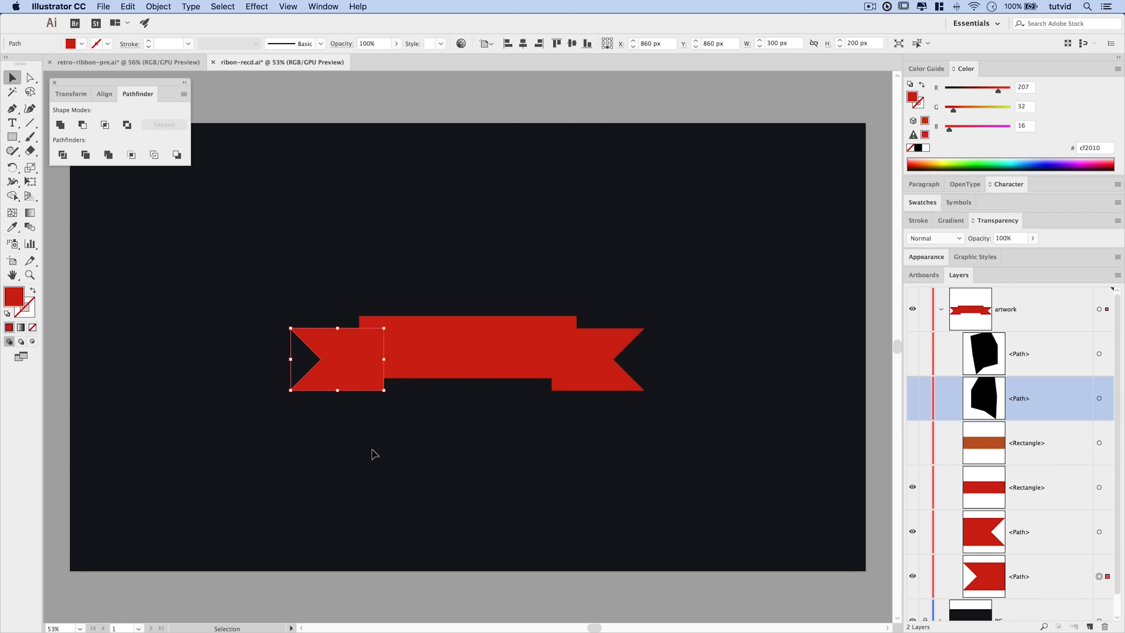
Deselect the left end and make both black shapes visible again.
click(817, 437)
click(913, 397)
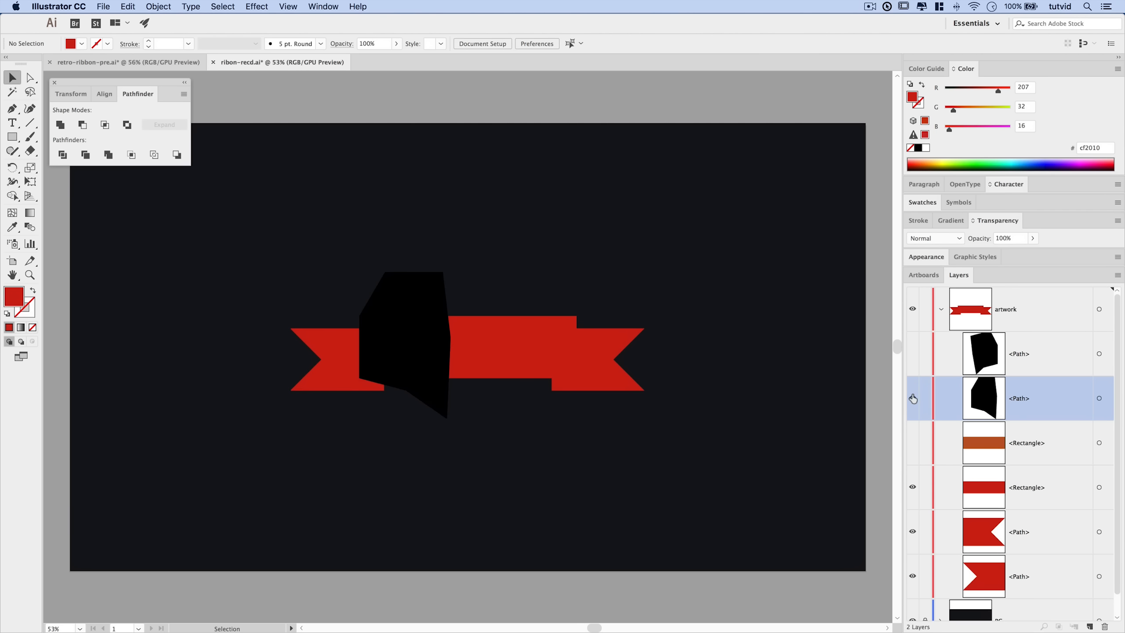
click(912, 359)
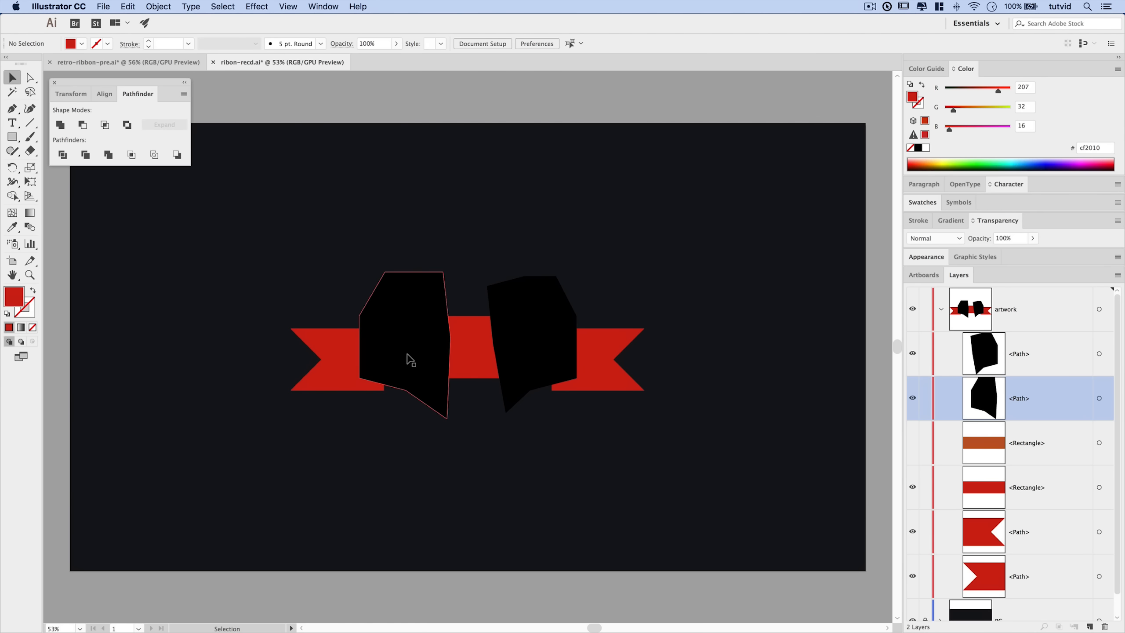
Shift the left black shape's lower-edge anchor about 90 px left, just past the moved left end's inner corner.
click(30, 77)
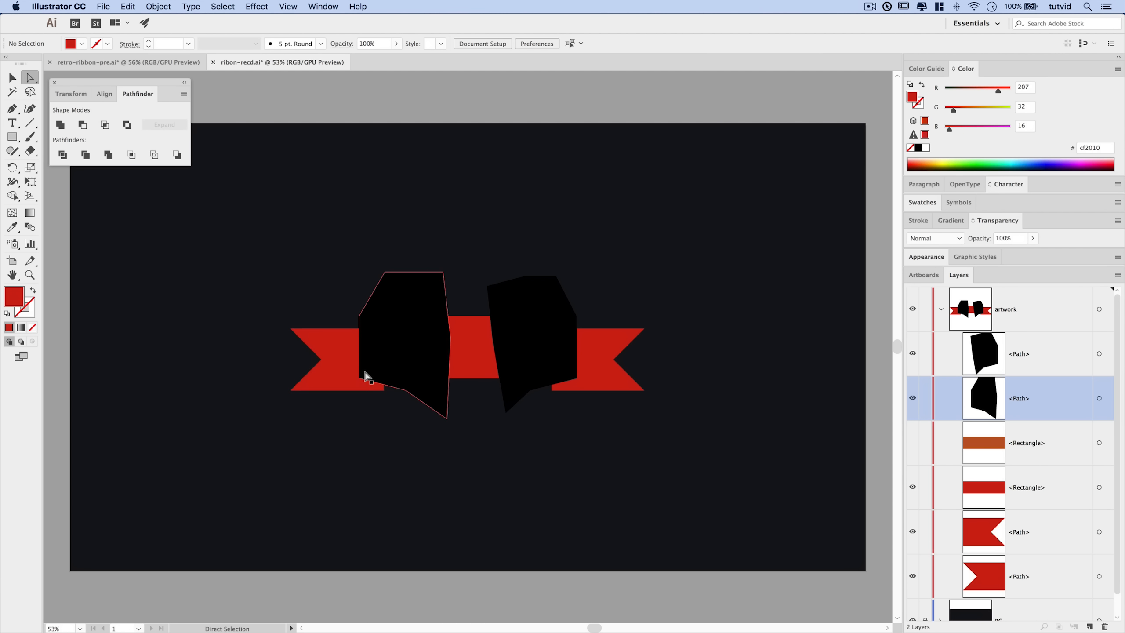
click(406, 391)
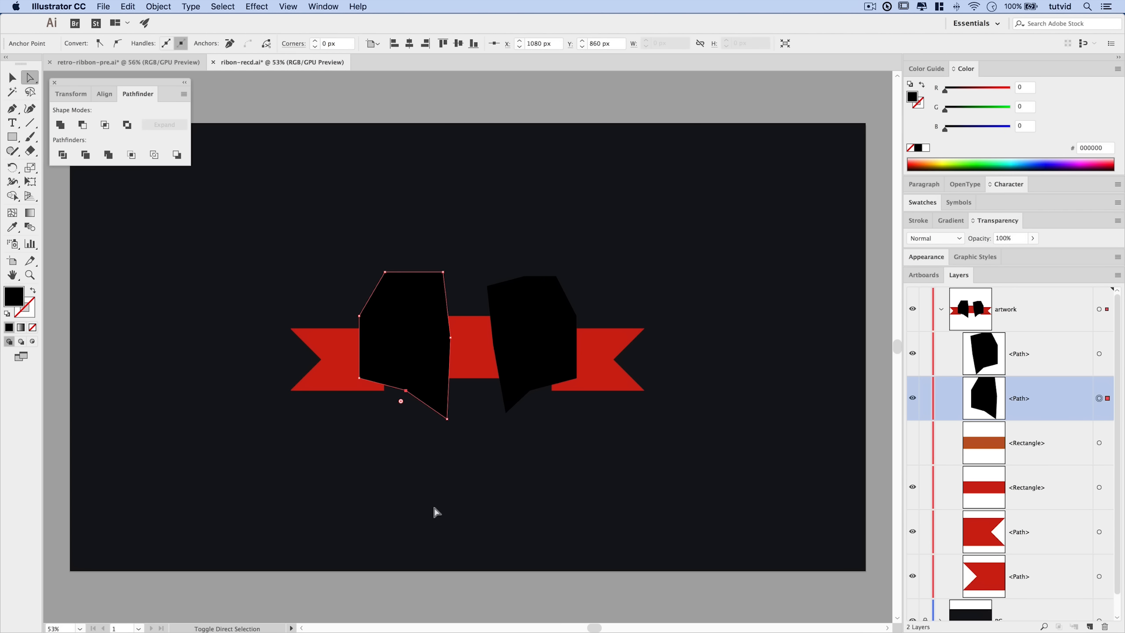
drag(406, 391, 384, 390)
key(shift+Left)
key(shift+Left)
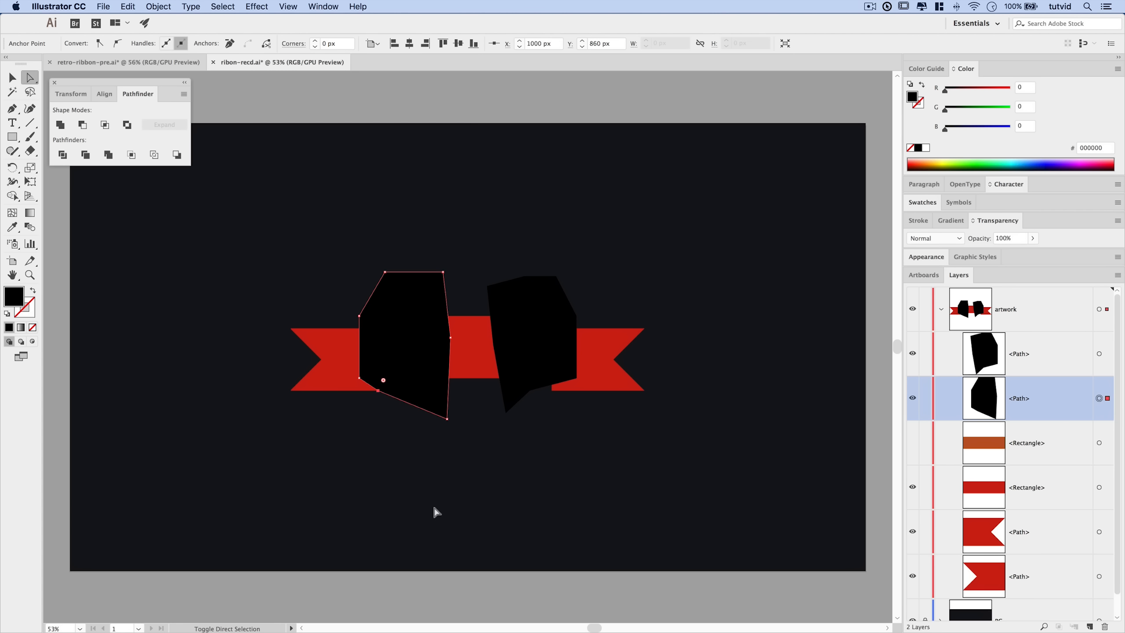
Shift the right black shape's lower-edge anchor about 90 px right, just past the moved right end's inner corner, and deselect it.
click(533, 390)
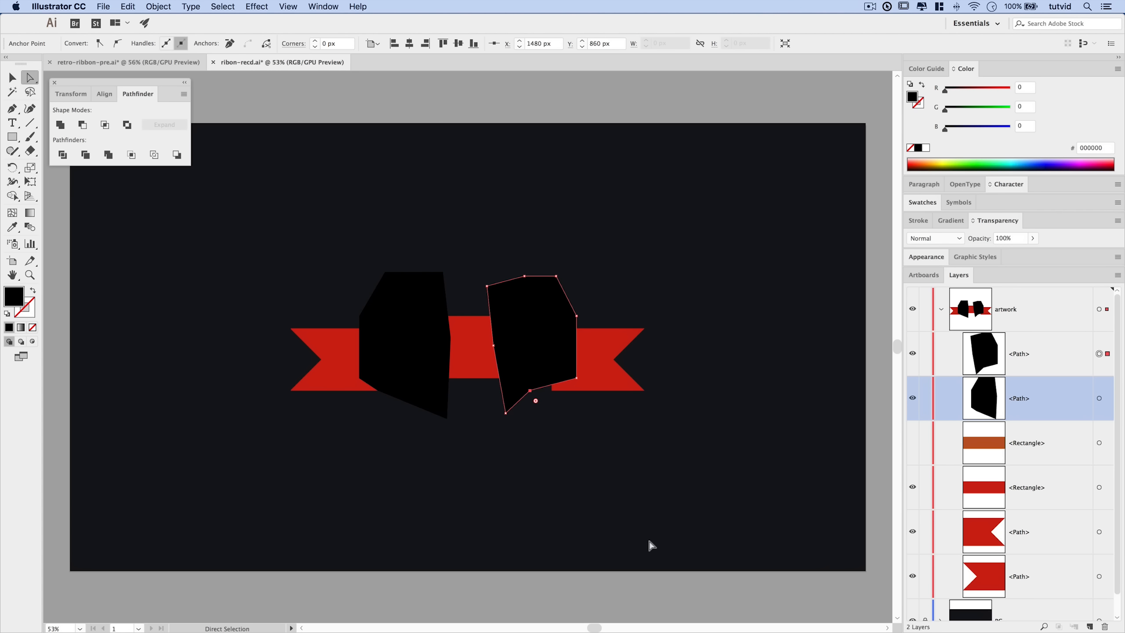
key(shift+Right)
key(shift+Right)
key(shift+Right)
key(shift+Right)
key(shift+Right)
key(shift+Right)
key(shift+Right)
key(shift+Right)
key(shift+Right)
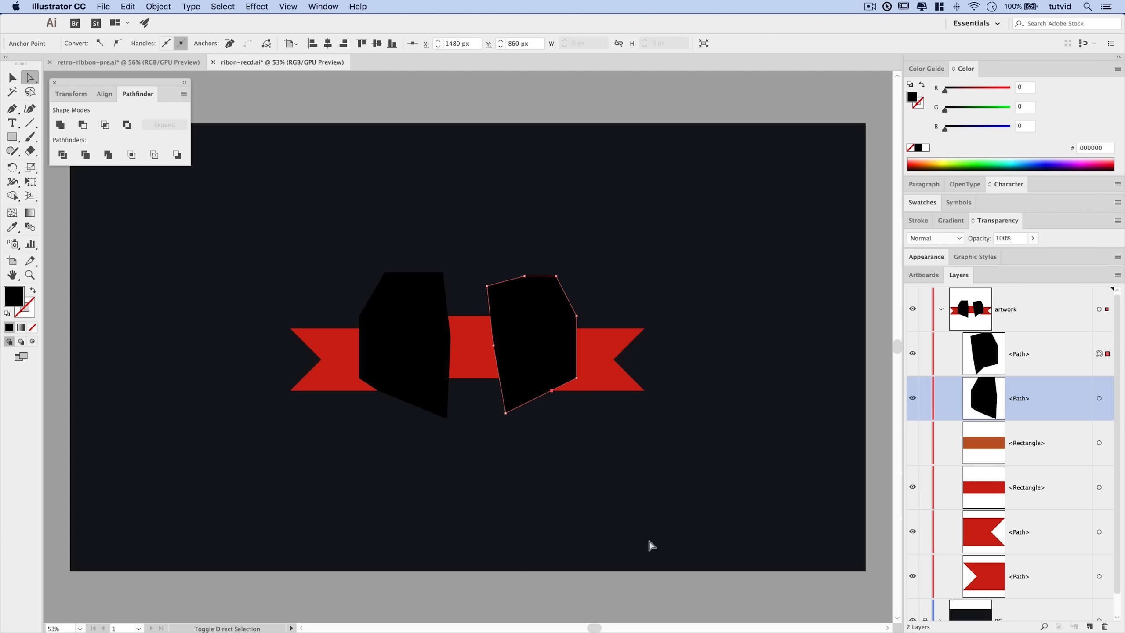
click(608, 479)
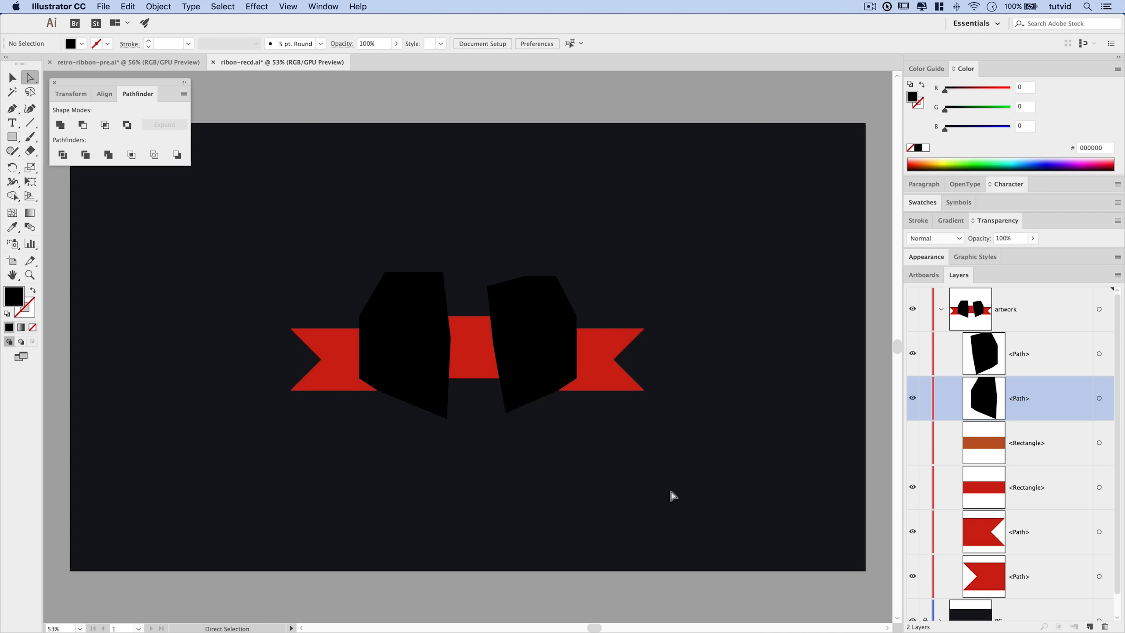
Select both black shapes and give them a 20 pt stroke.
key(v)
click(527, 311)
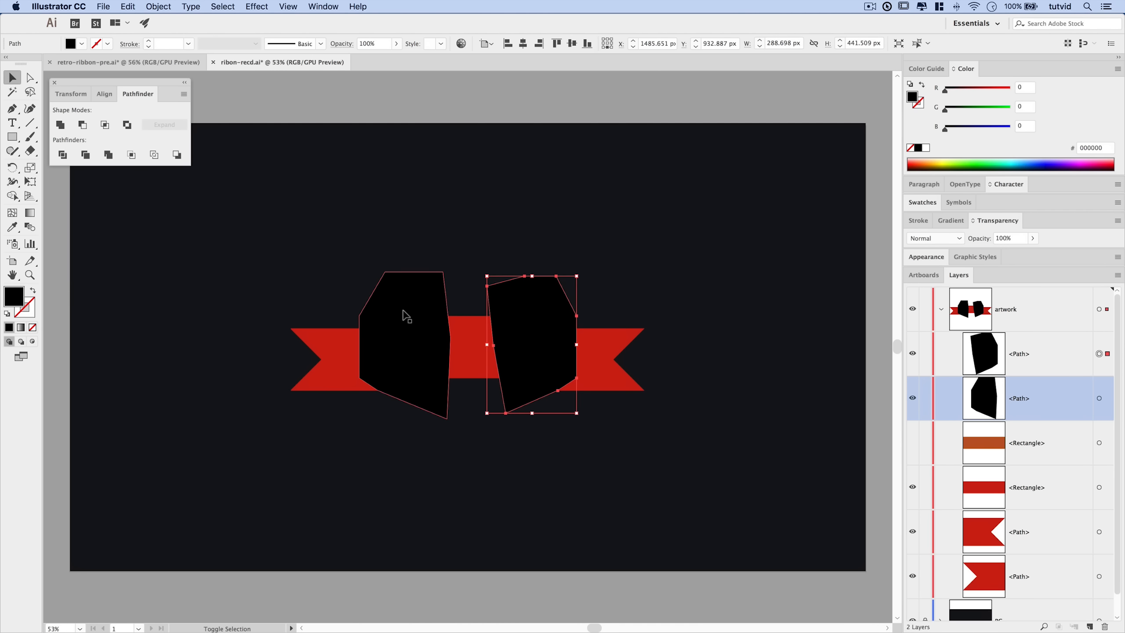
shift+click(411, 284)
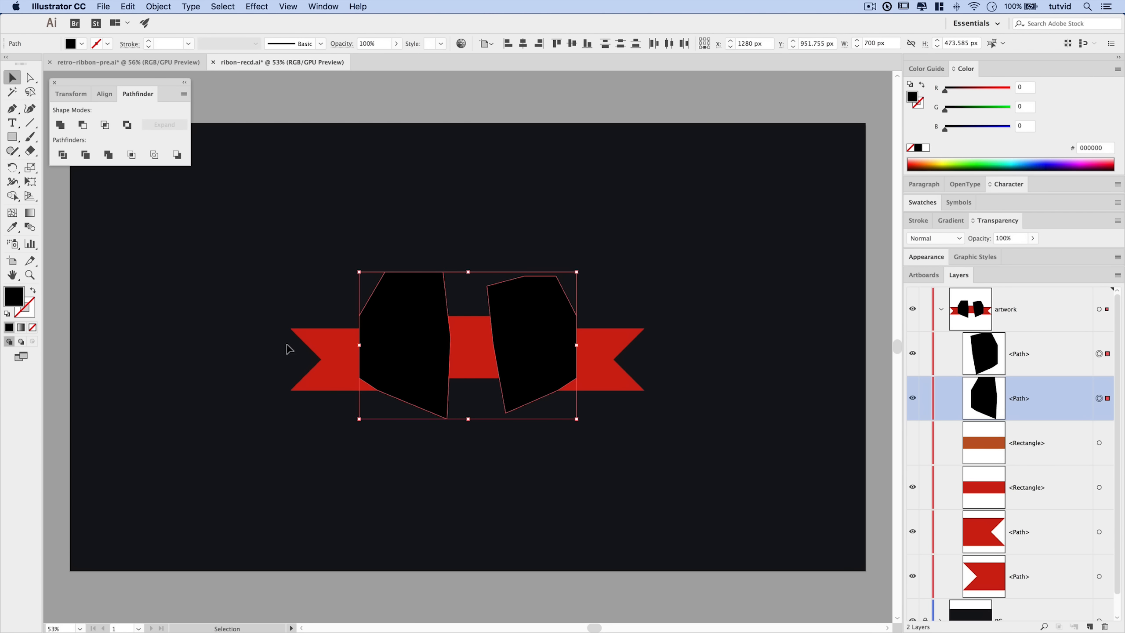
drag(388, 206, 586, 292)
double_click(923, 221)
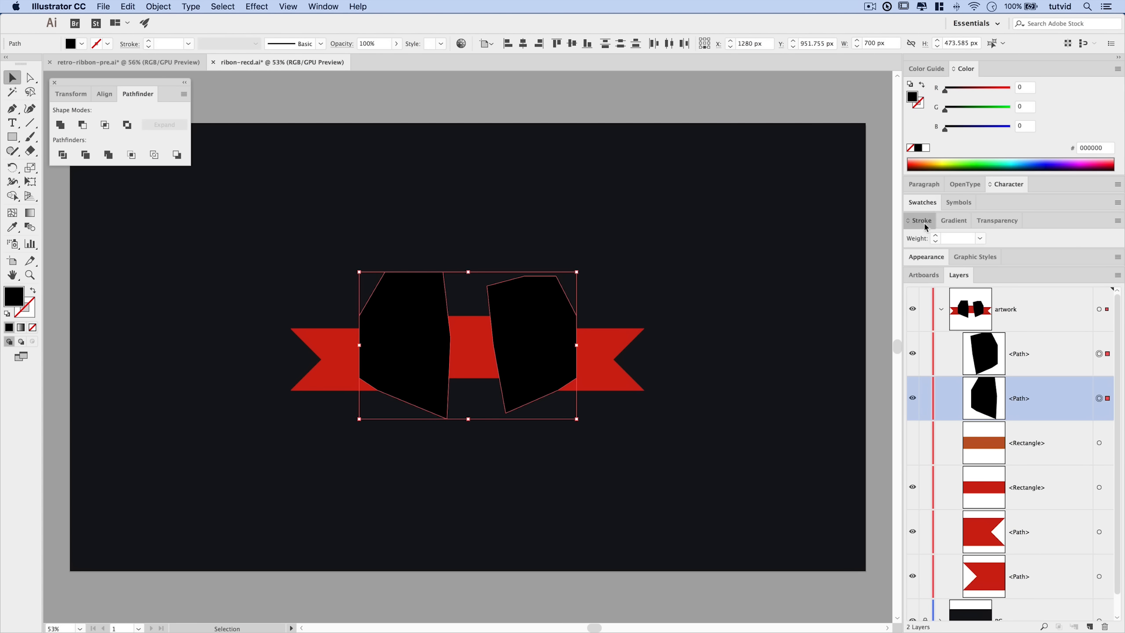
click(924, 223)
click(996, 238)
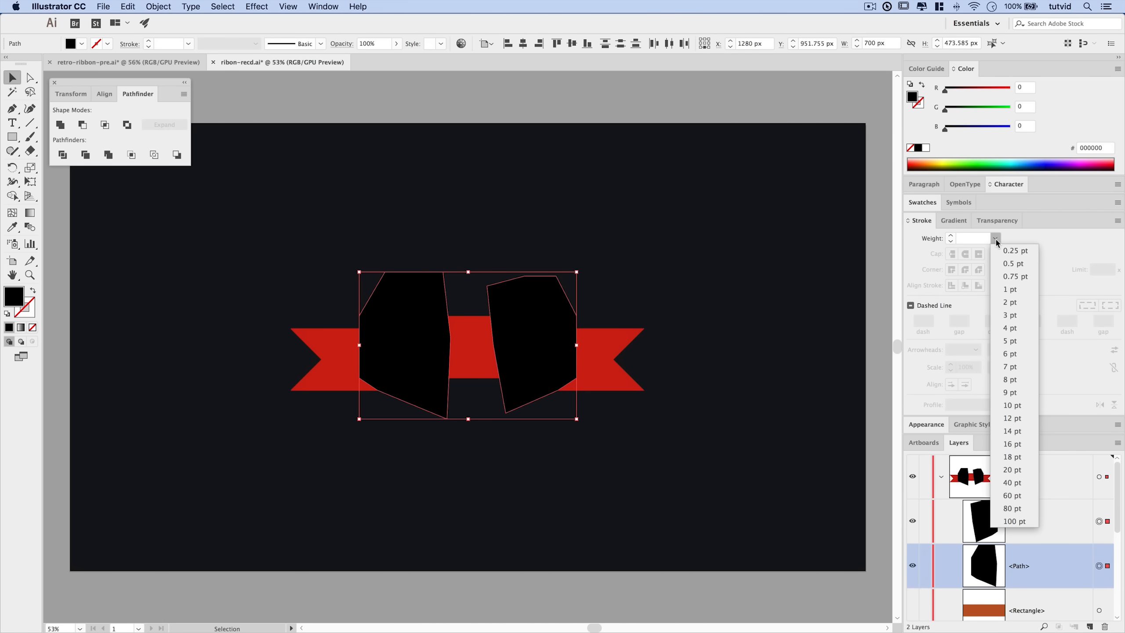
click(1011, 469)
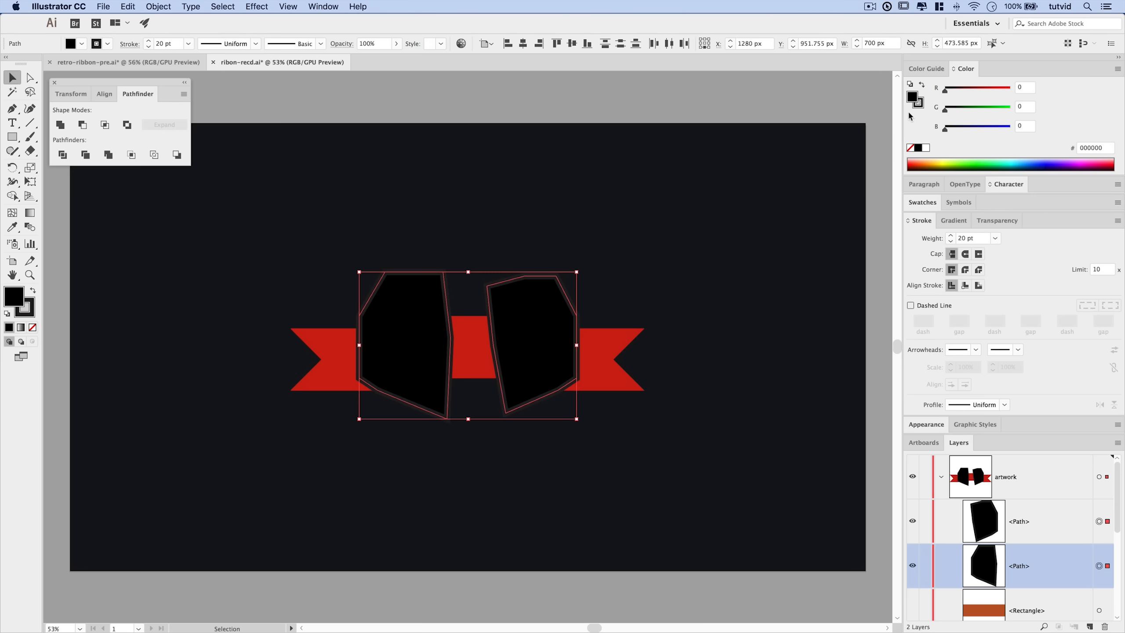
Set the stroke colour of both black shapes to pure black (000000) and deselect them.
click(920, 105)
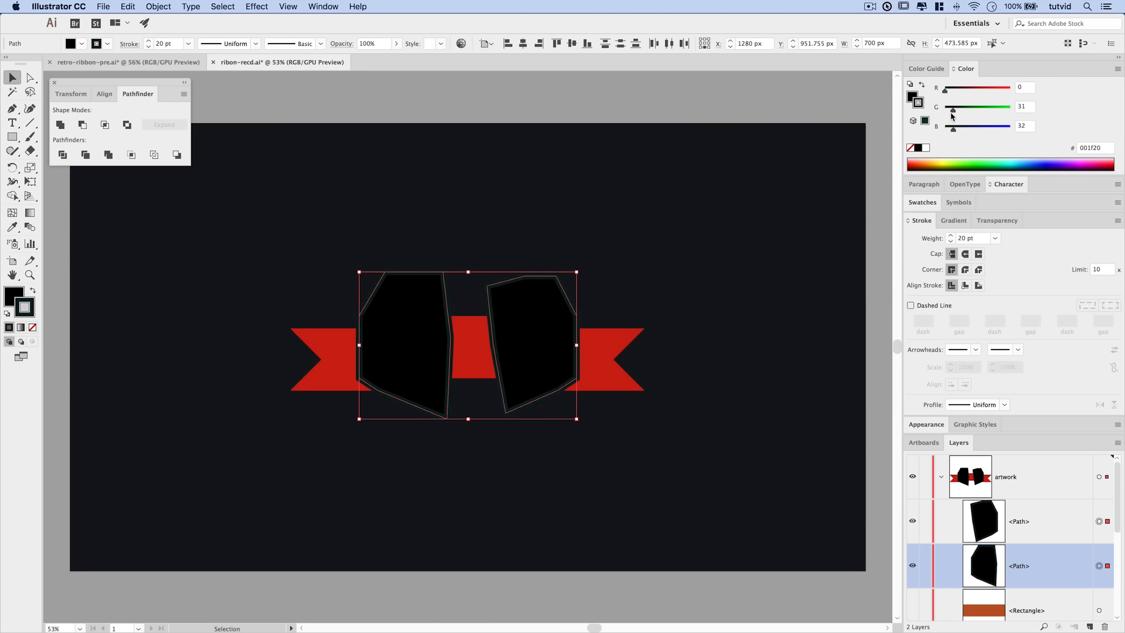
drag(952, 110, 917, 130)
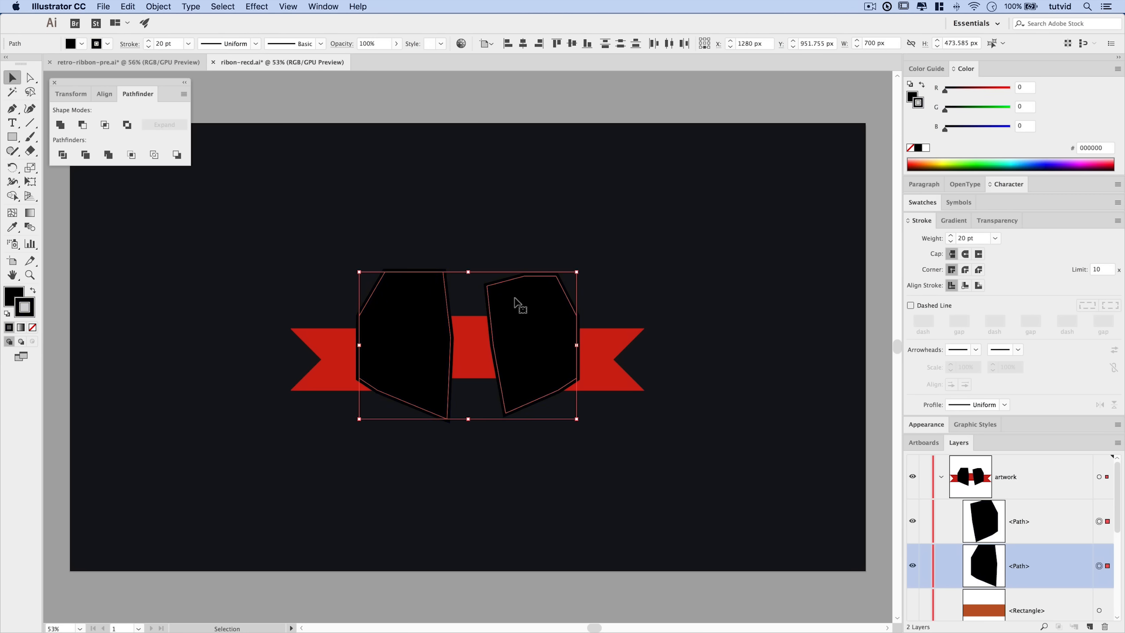
click(647, 263)
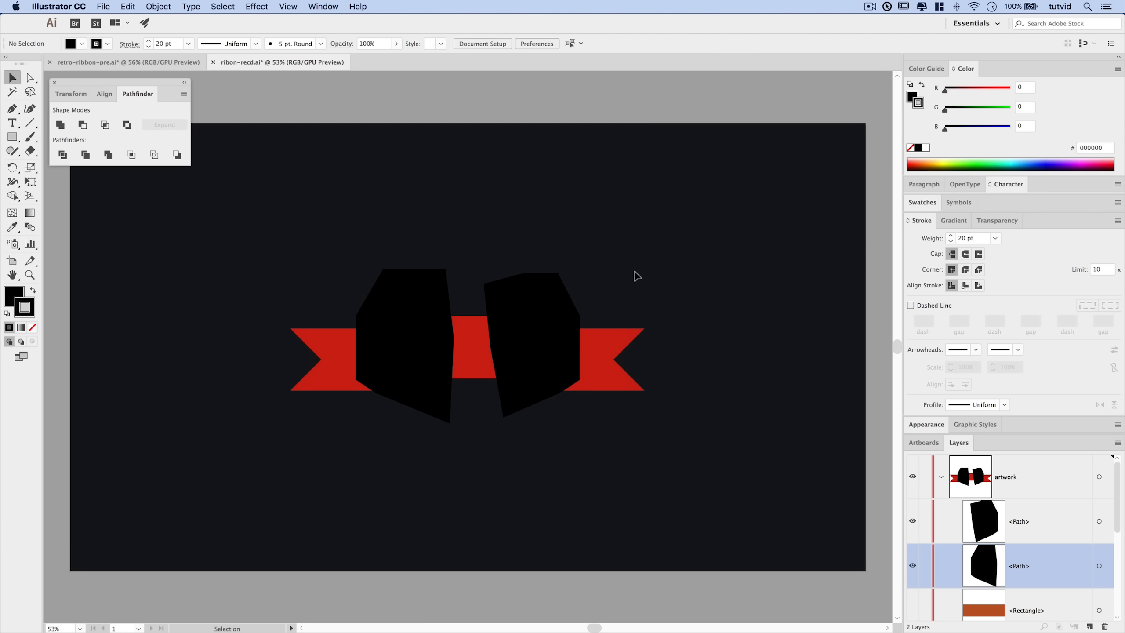
Cut the right black shape to the clipboard.
click(545, 280)
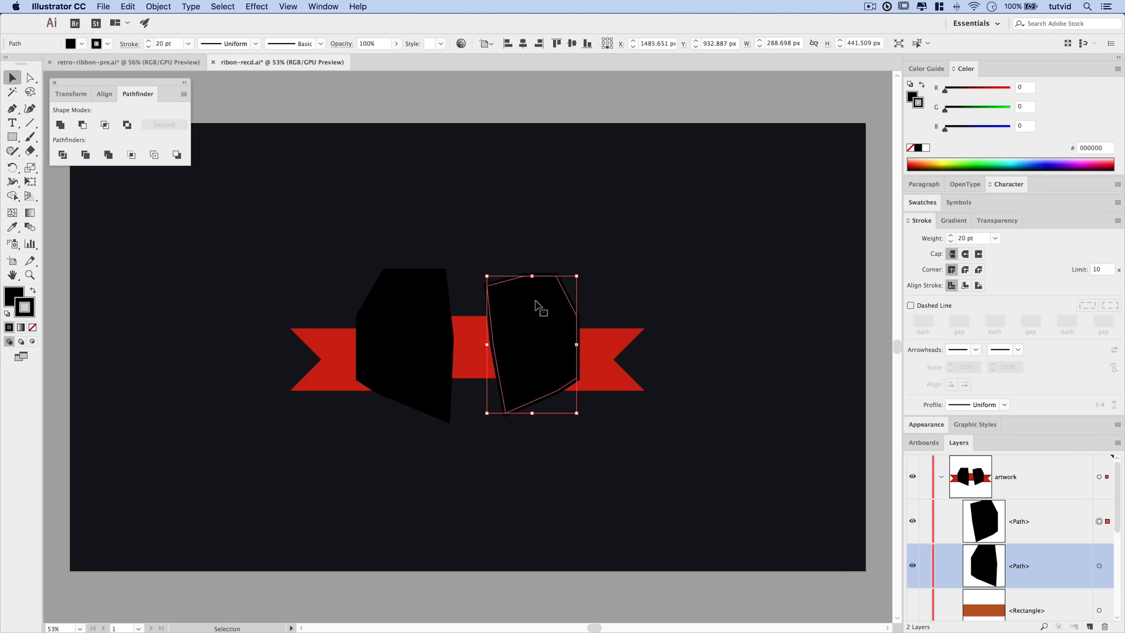
click(128, 6)
click(134, 50)
Add an opacity mask to the ribbon's right notched end and turn its Clip option off.
click(633, 334)
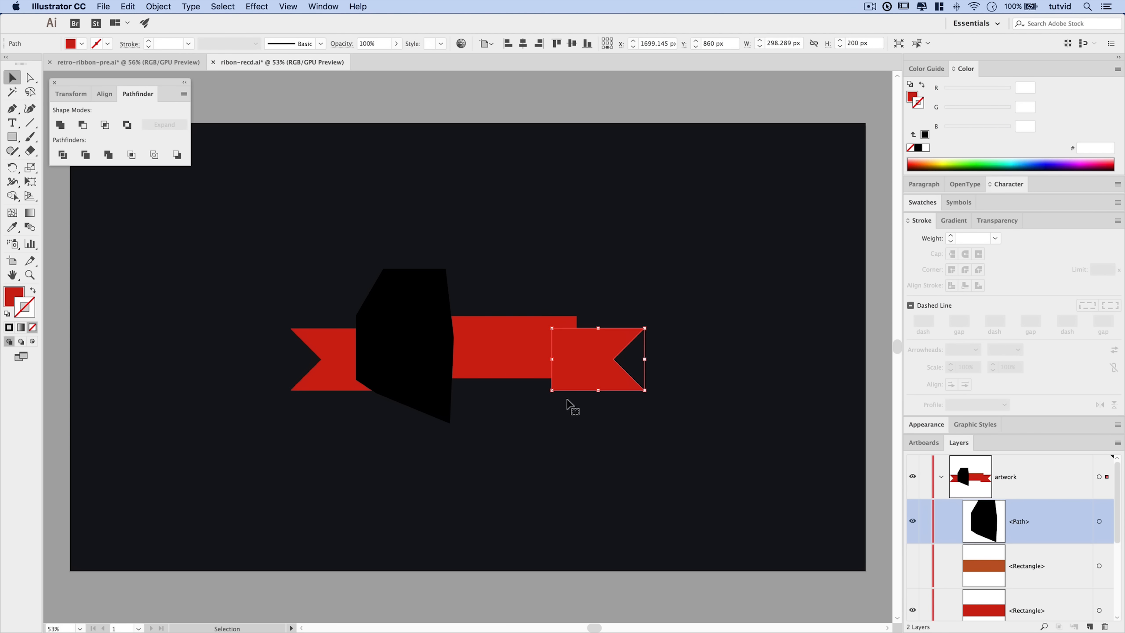
click(1003, 222)
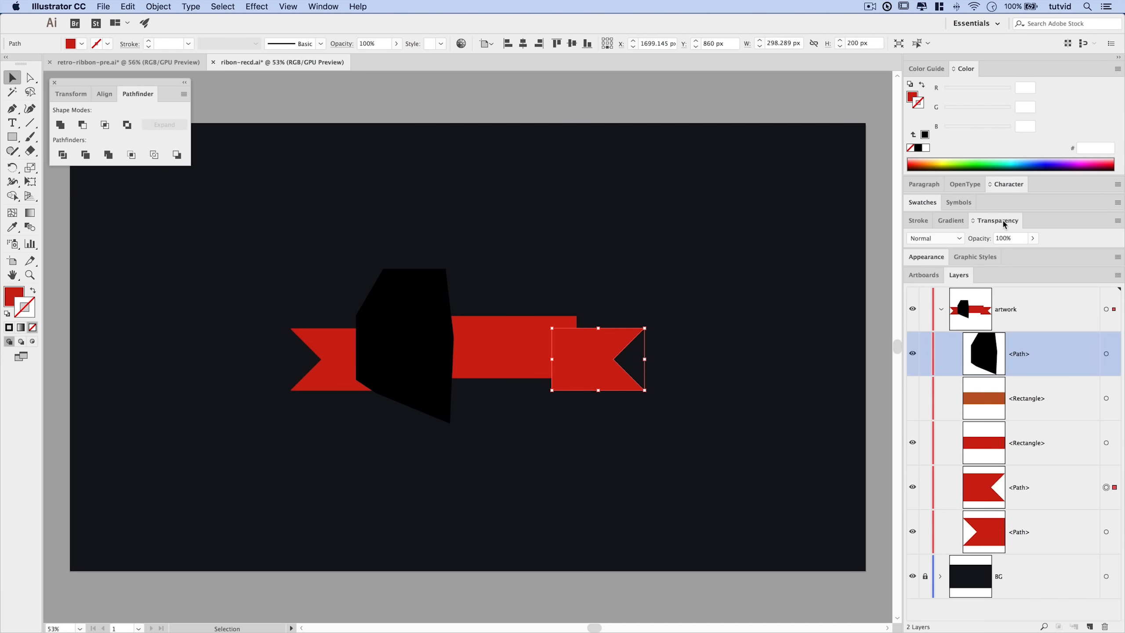
click(995, 225)
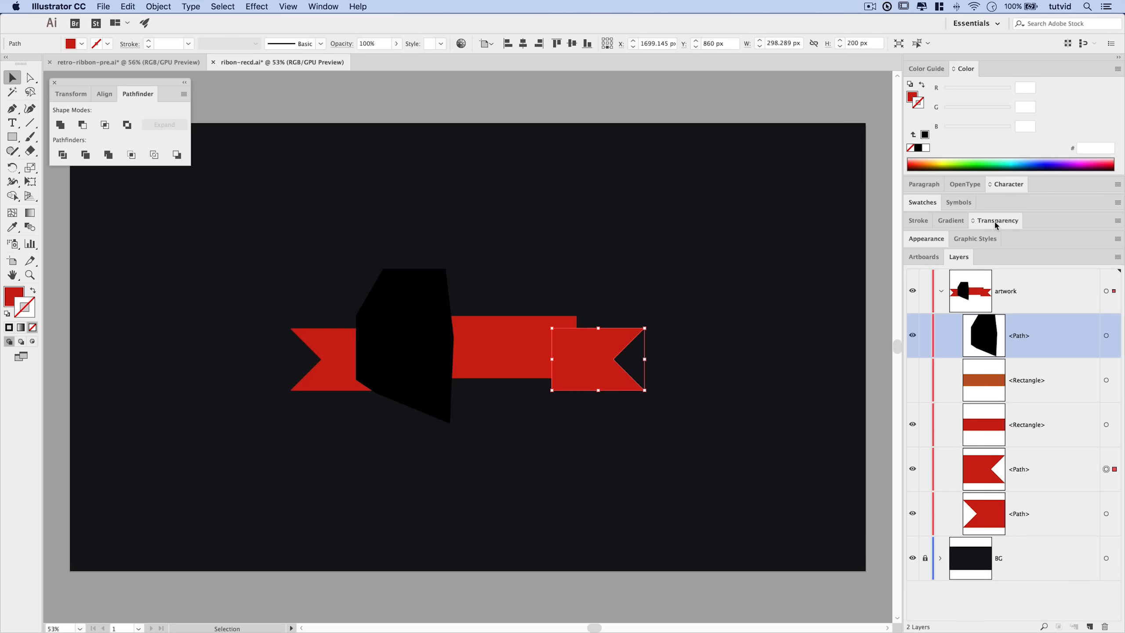
click(996, 224)
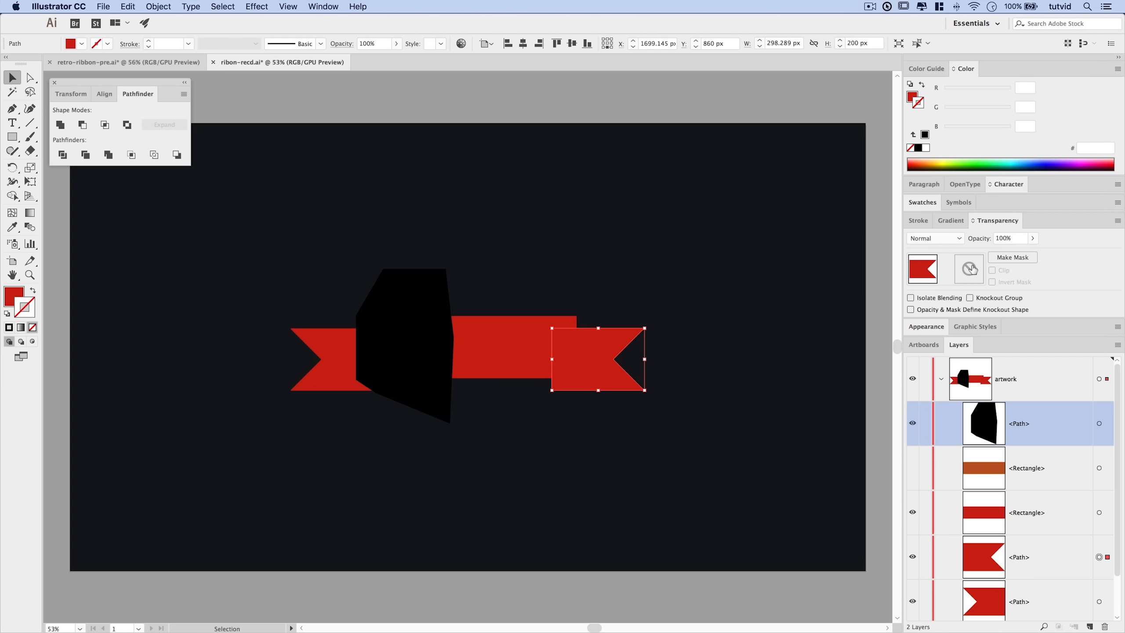
double_click(969, 268)
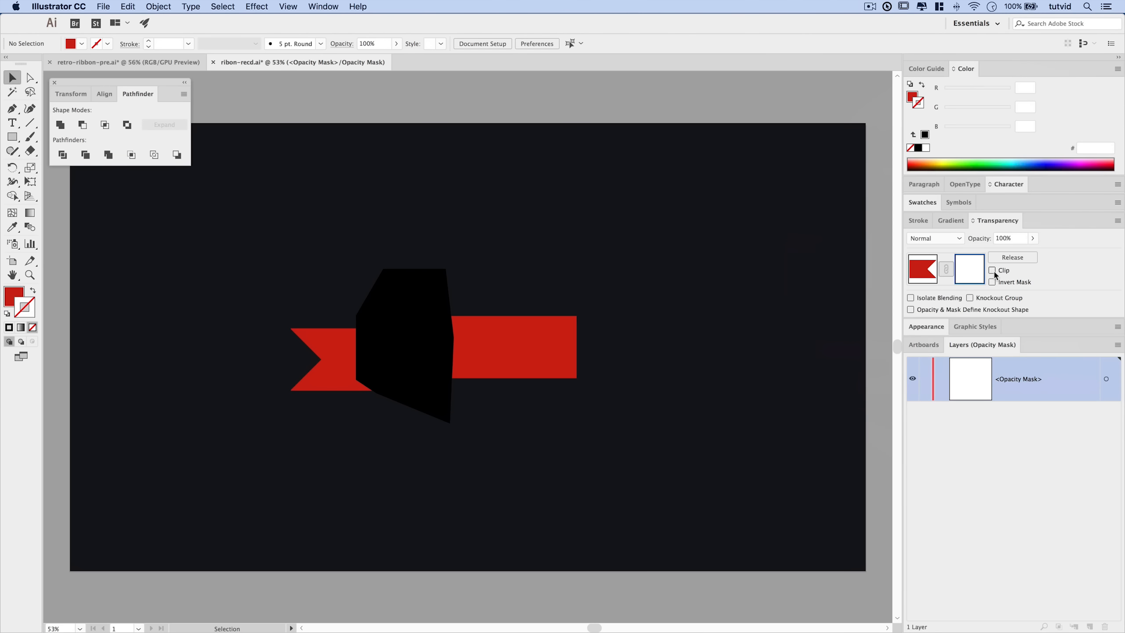
click(993, 270)
Paste the cut black shape in front inside the right end's opacity mask, then return to editing the artwork.
click(127, 6)
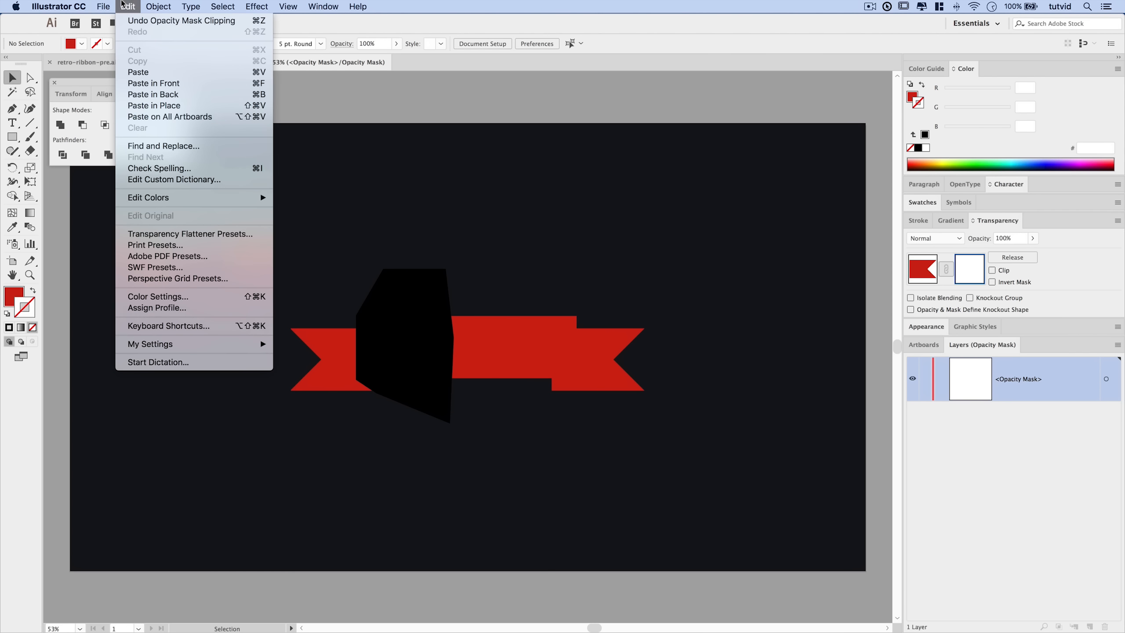
click(168, 84)
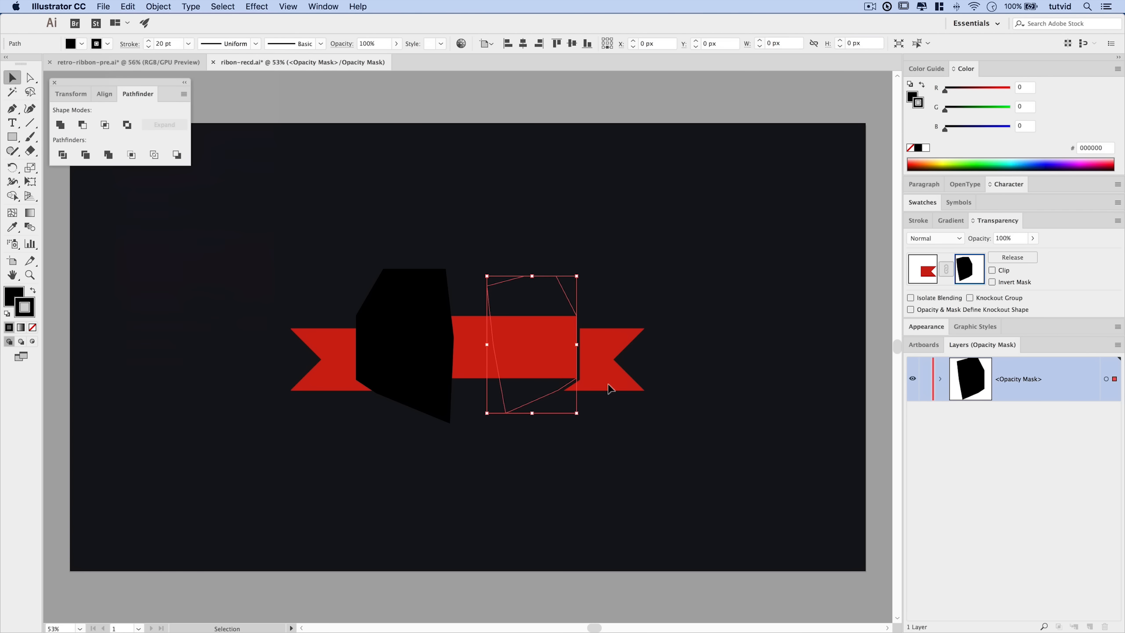
click(641, 470)
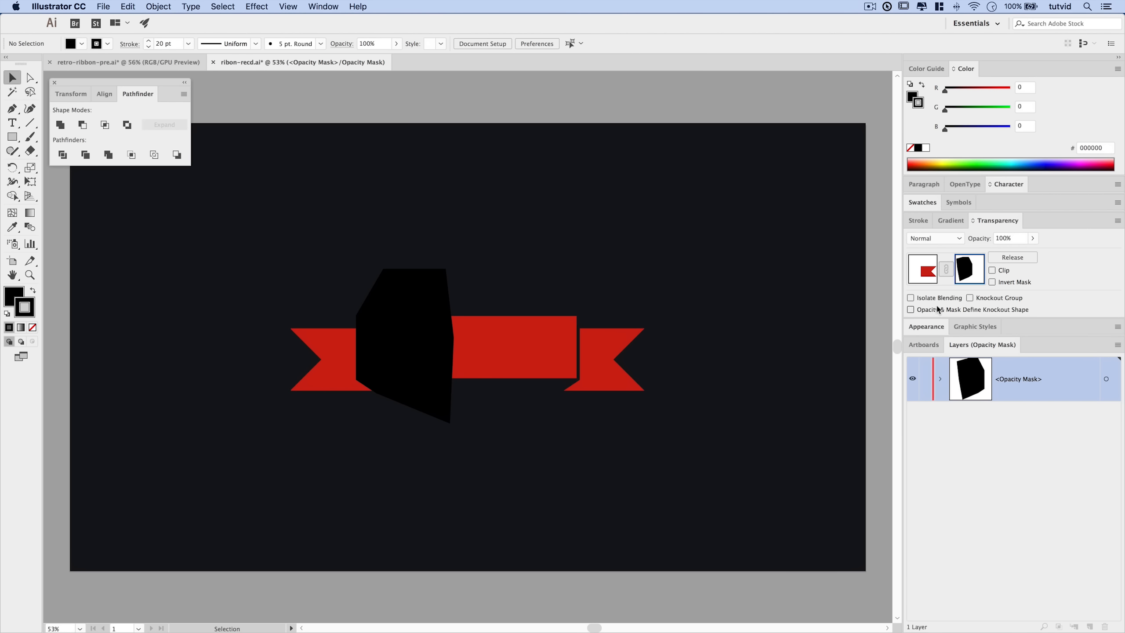
click(929, 269)
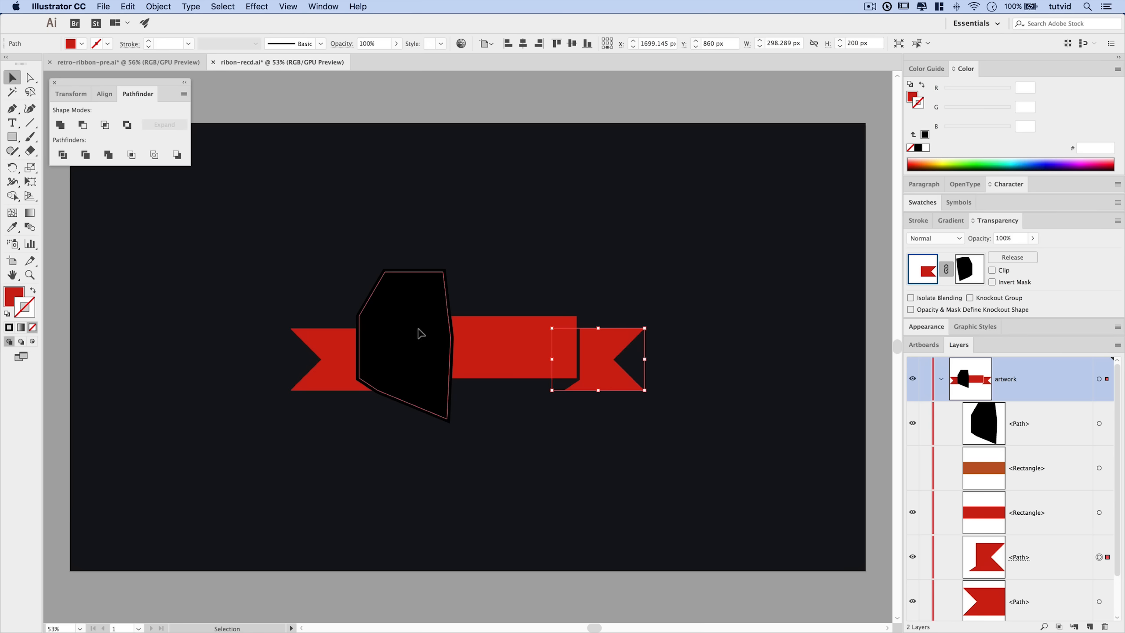
Cut the left black shape to the clipboard.
click(420, 333)
click(127, 6)
click(147, 51)
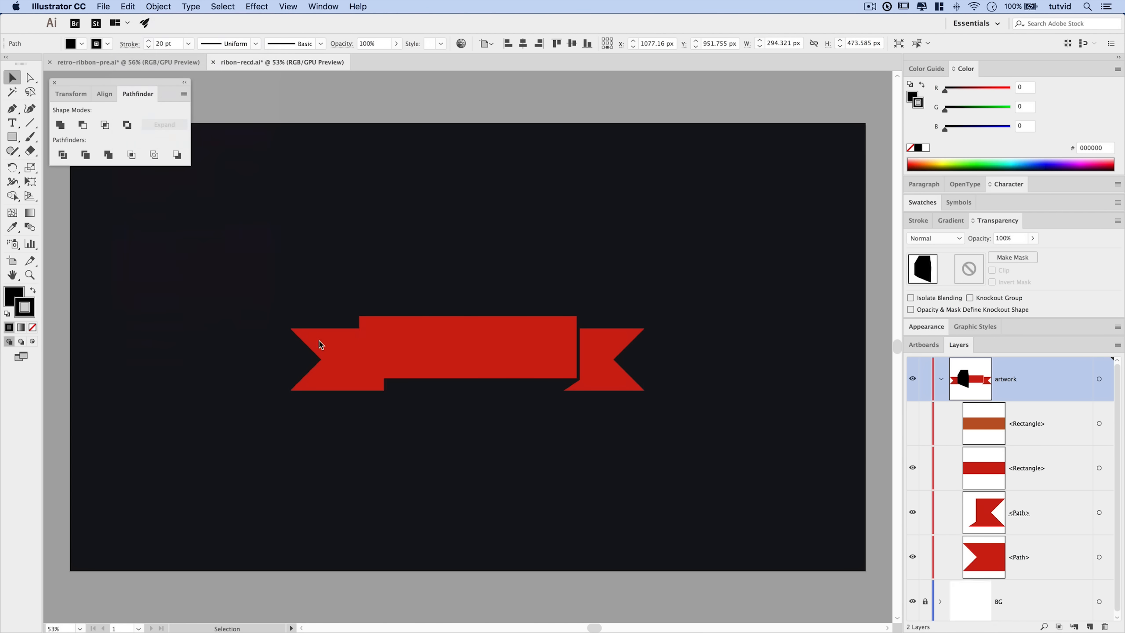
Add an opacity mask to the ribbon's left notched end with its Clip option off.
click(331, 350)
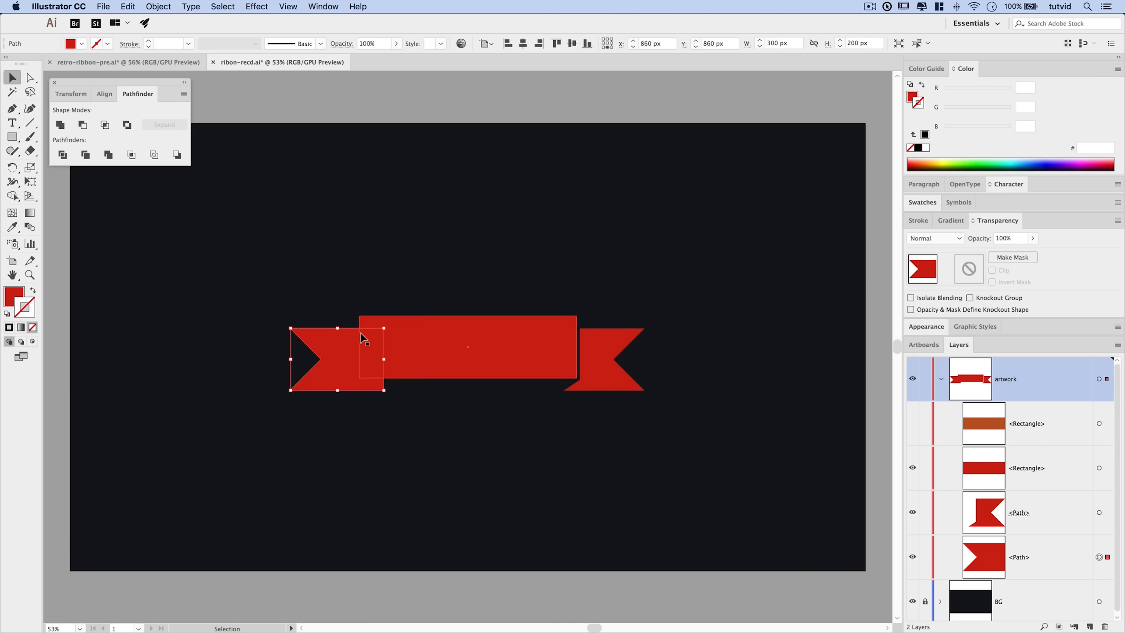
click(970, 267)
click(992, 269)
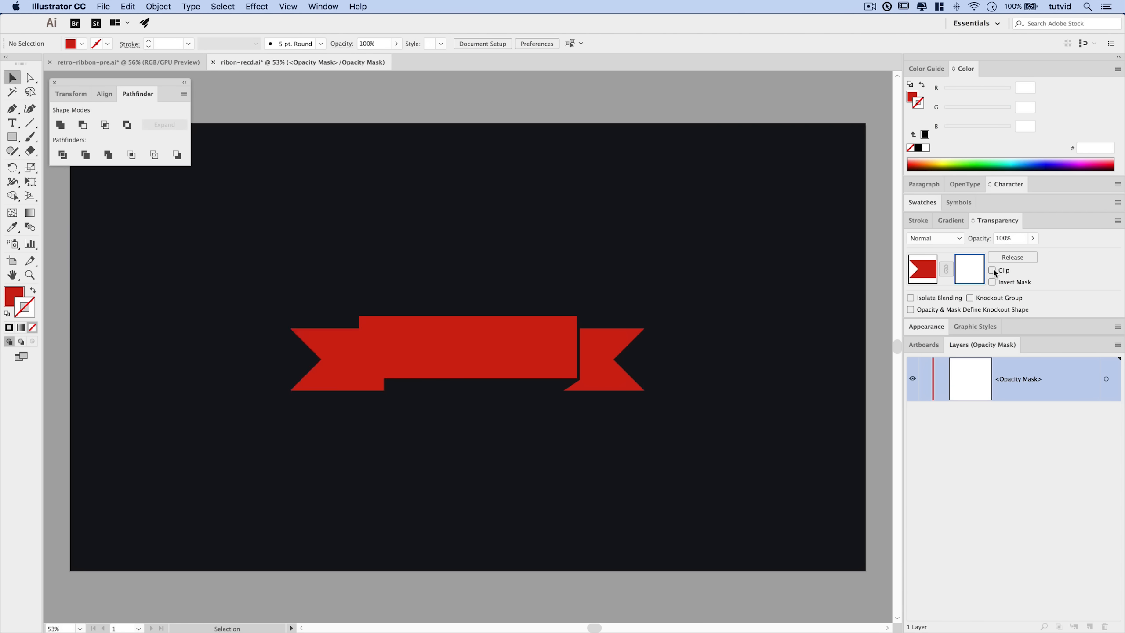
Paste the cut black shape in front inside the left end's opacity mask, return to the artwork and deselect everything.
click(127, 6)
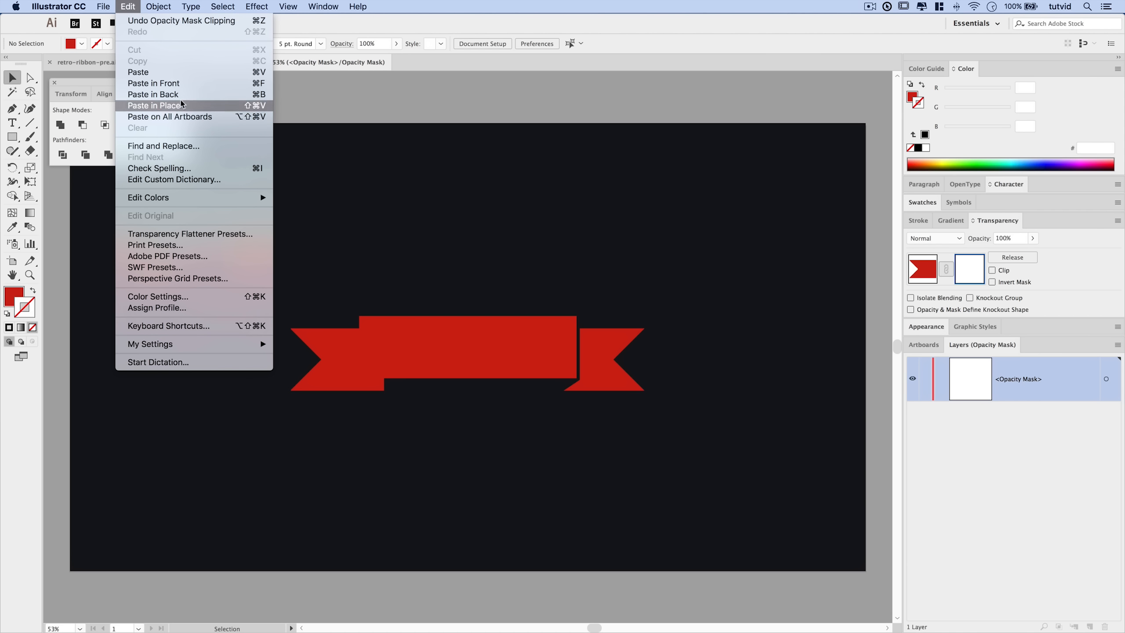
click(153, 84)
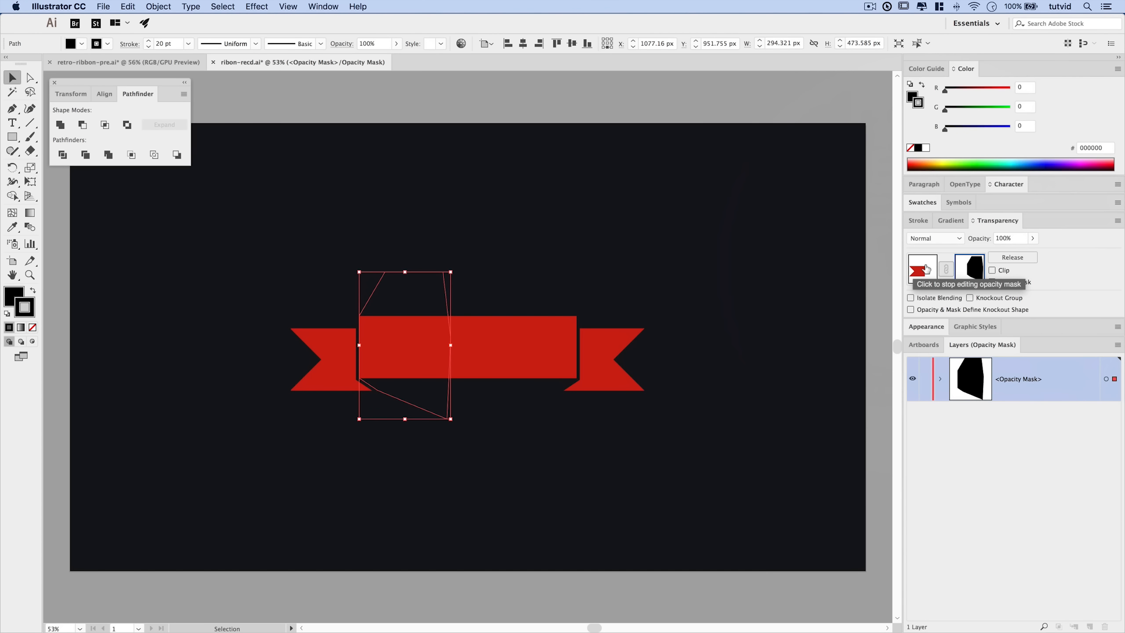
click(924, 269)
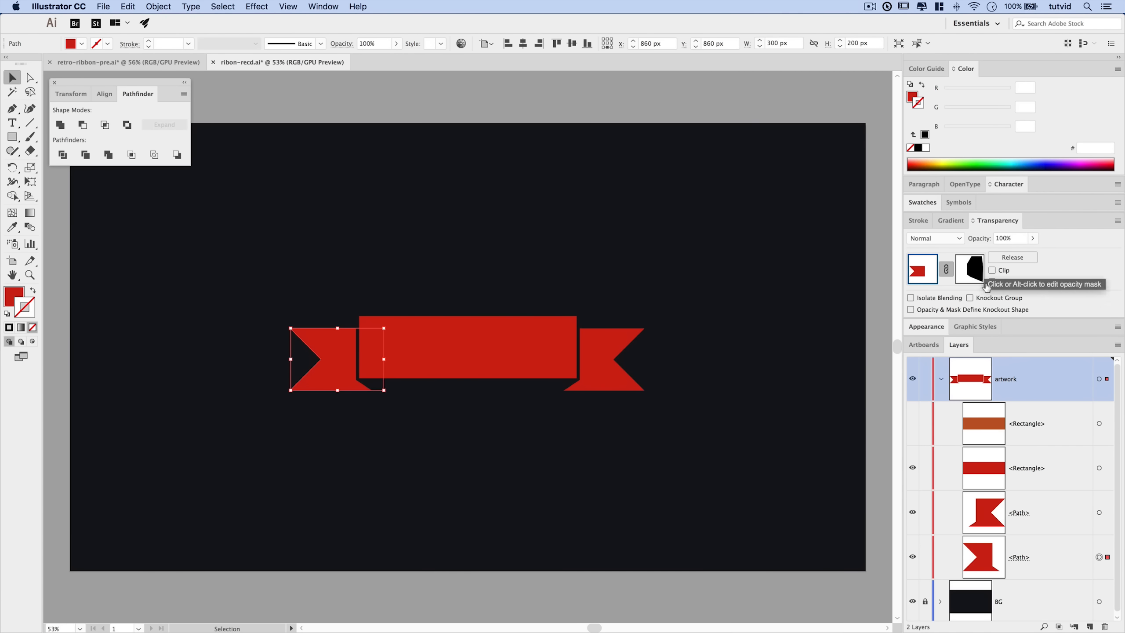
click(479, 481)
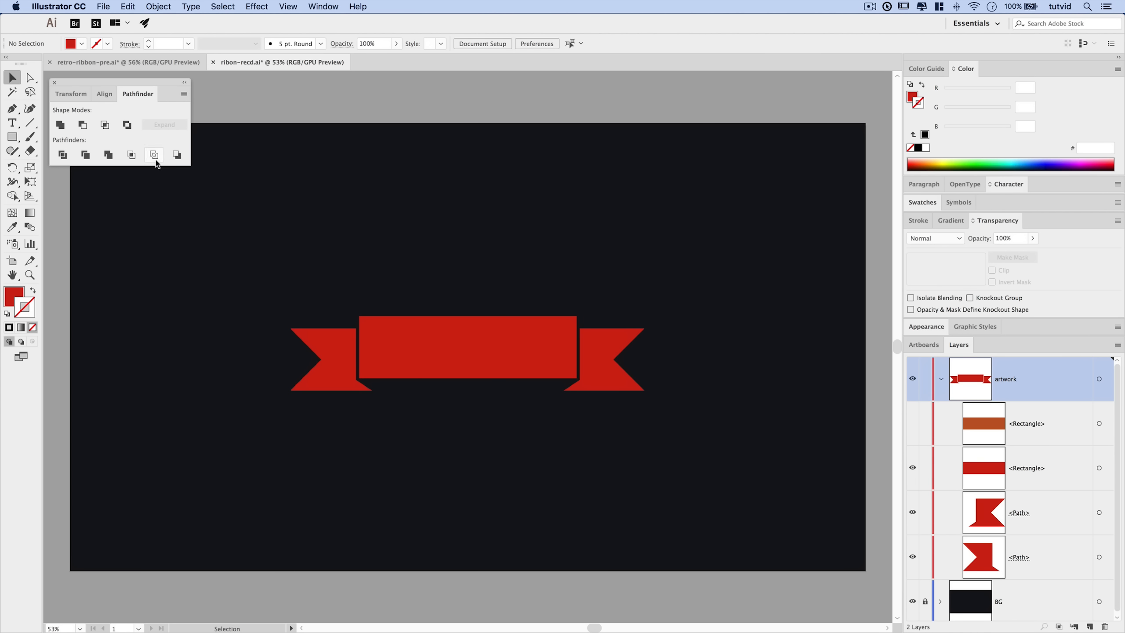
Create a red (cf2010) triangle above the ribbon's left end as a 3-sided polygon with a 150 px radius.
click(55, 83)
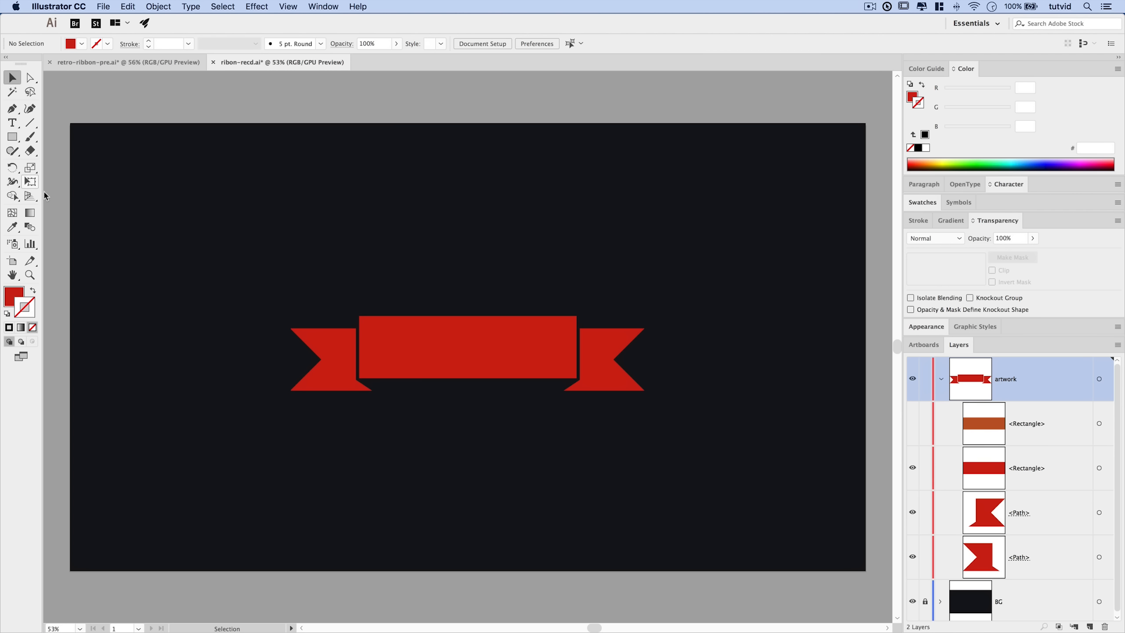
click(16, 292)
click(12, 137)
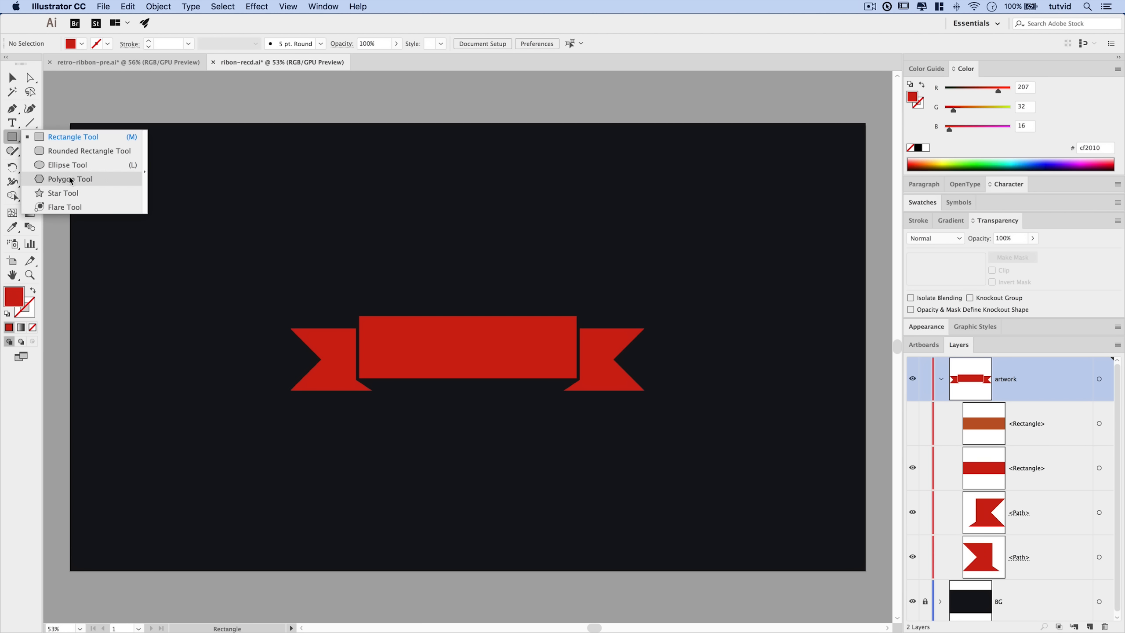
click(61, 179)
click(285, 223)
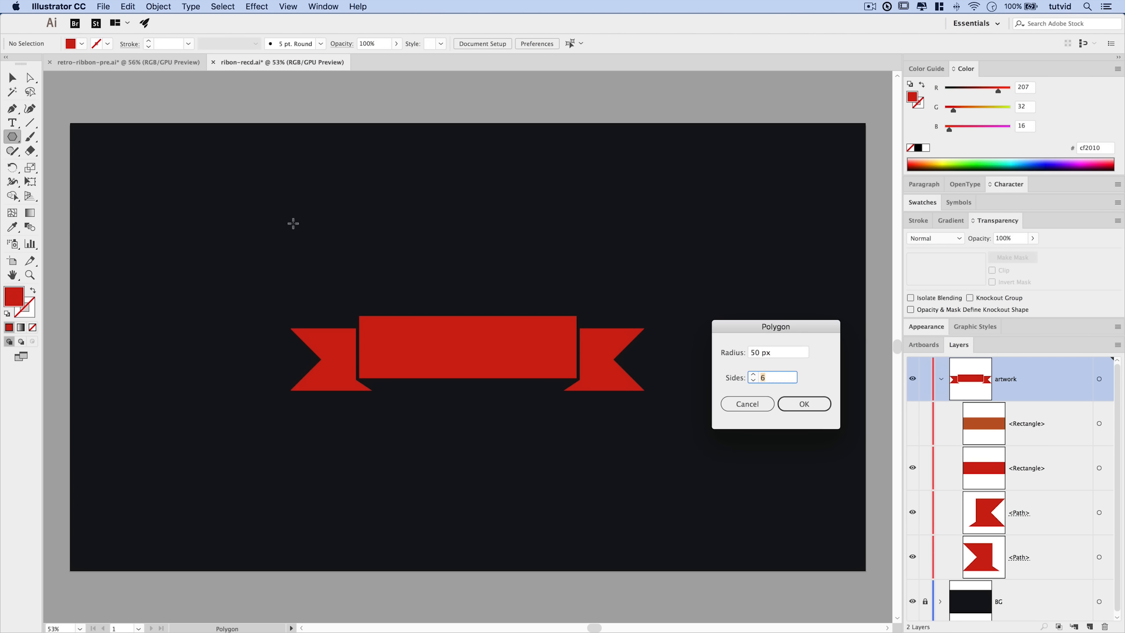
drag(778, 322, 532, 195)
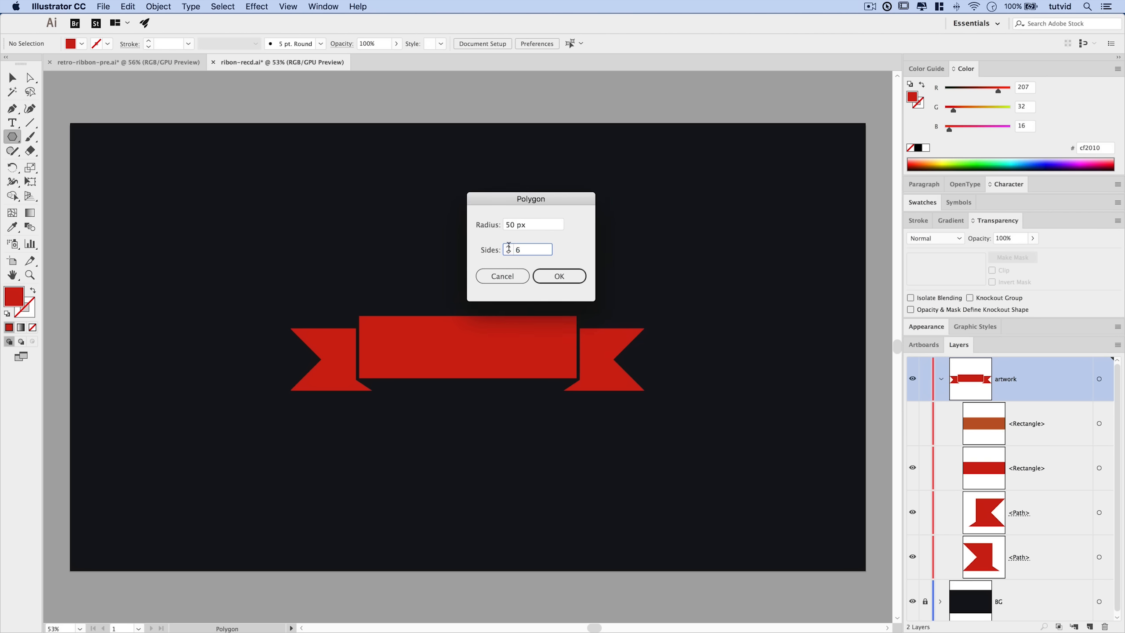
click(532, 228)
text(150)
click(561, 278)
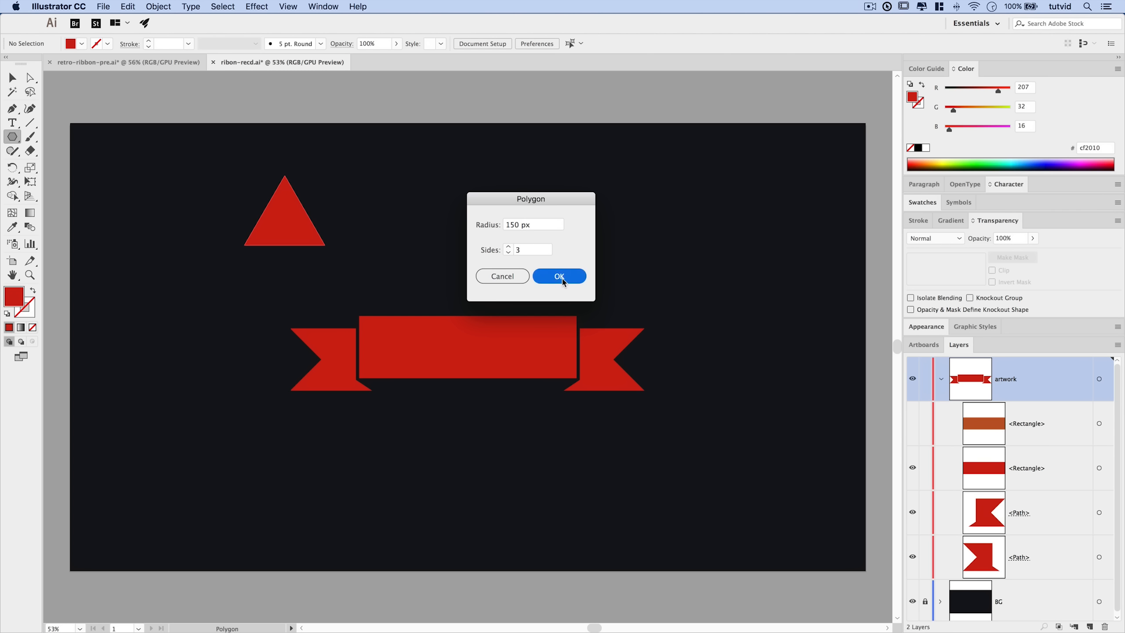
Move the triangle above the middle of the ribbon, resize it to 10 px wide by 125 px high and deselect it.
key(v)
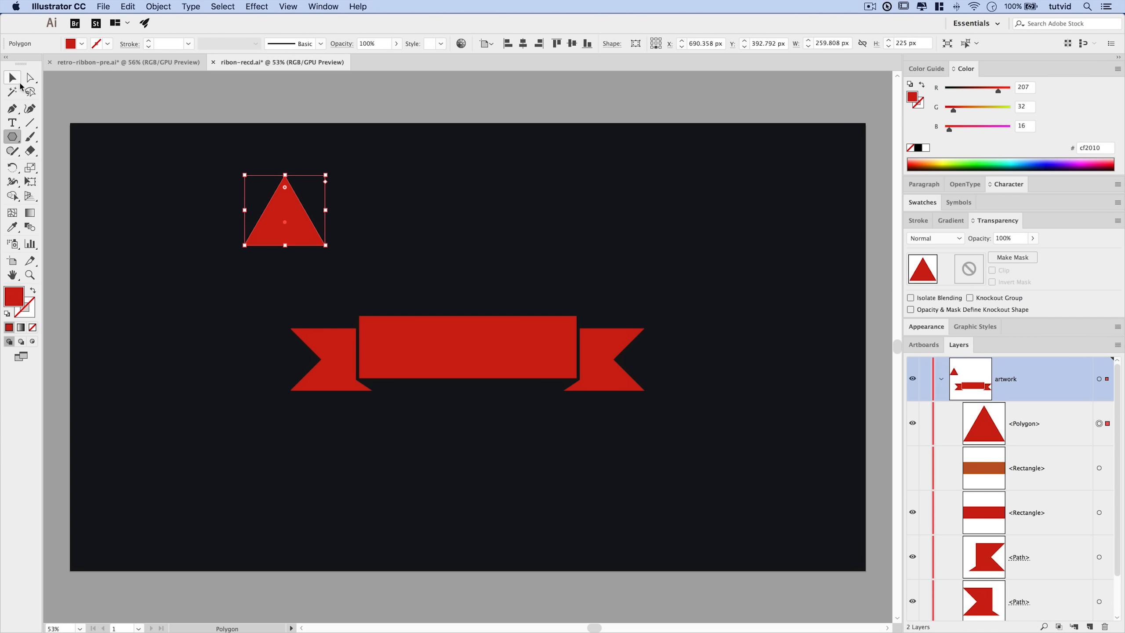
drag(287, 217, 442, 239)
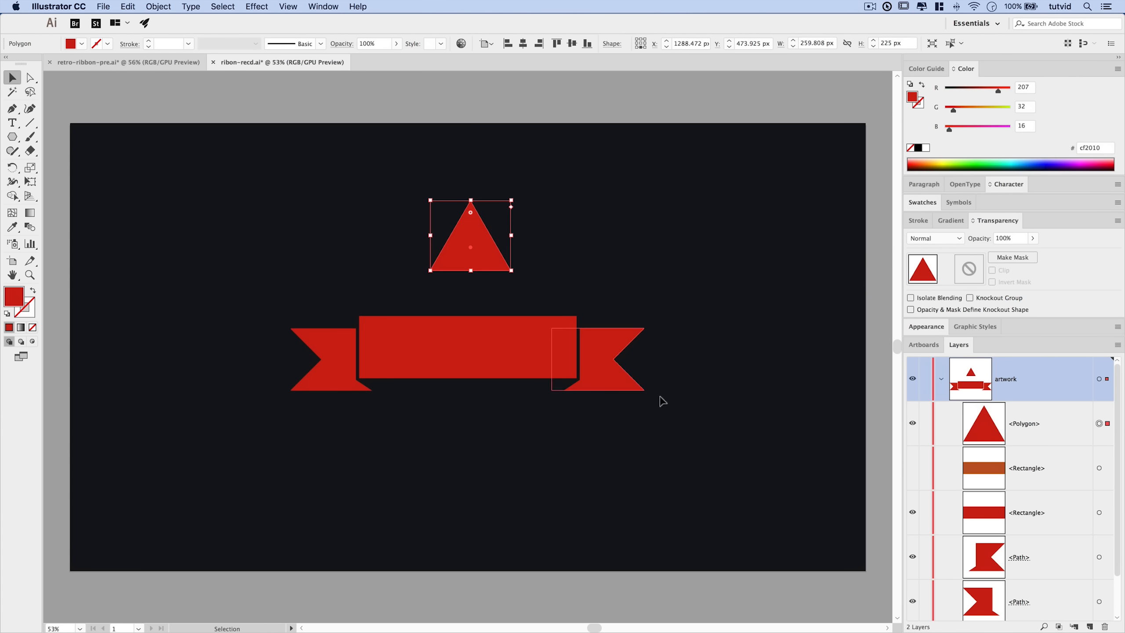
double_click(814, 43)
text(10)
key(Tab)
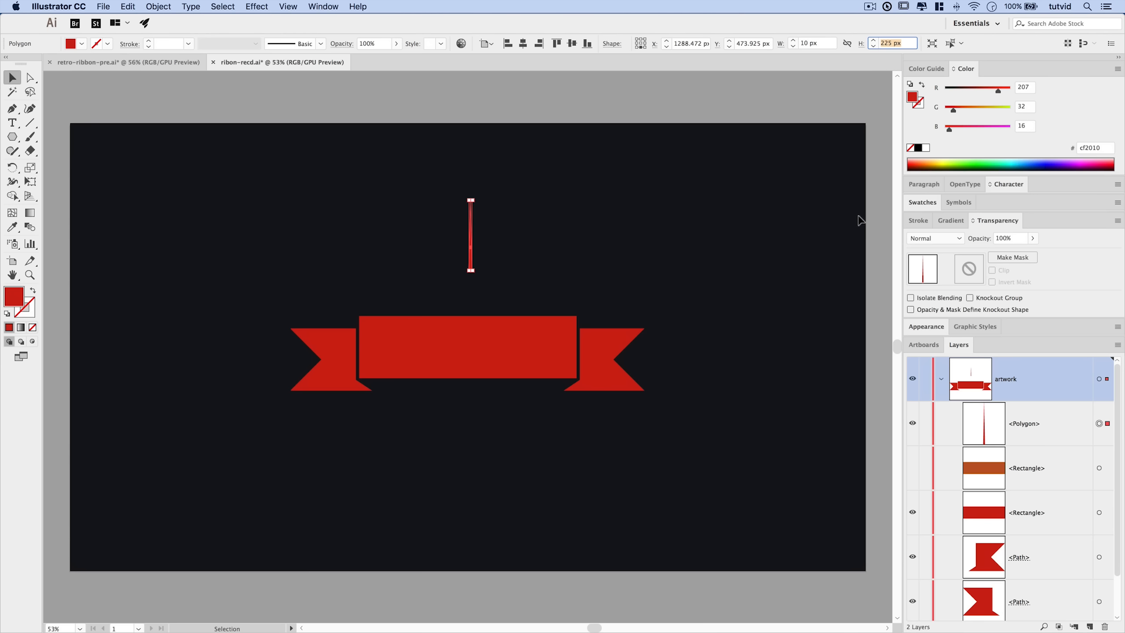
text(0)
key(Return)
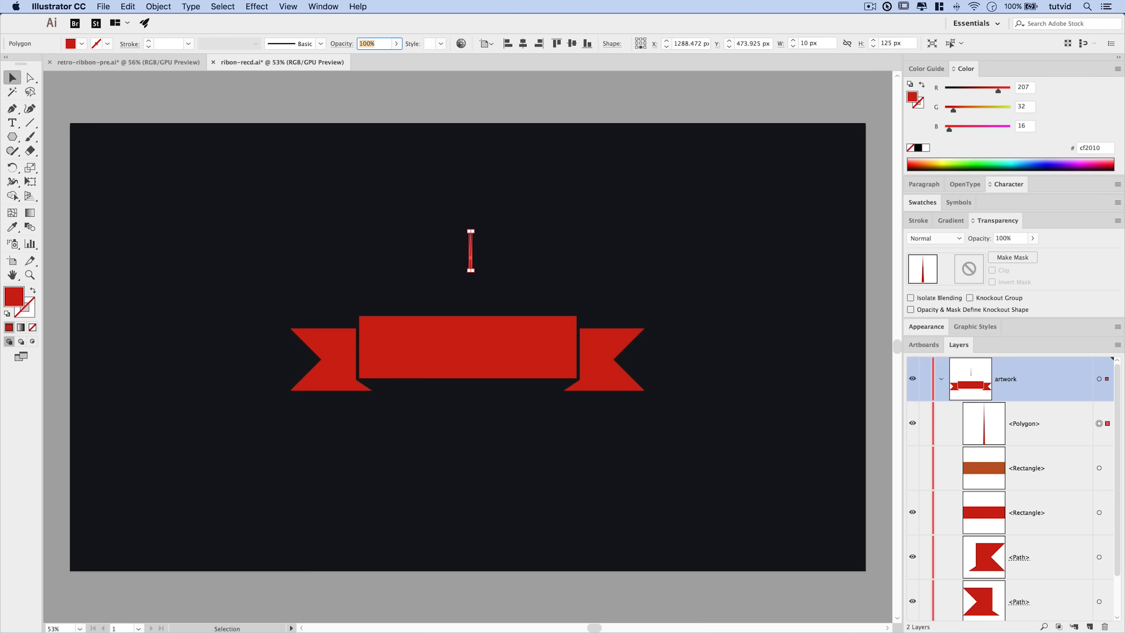
click(519, 256)
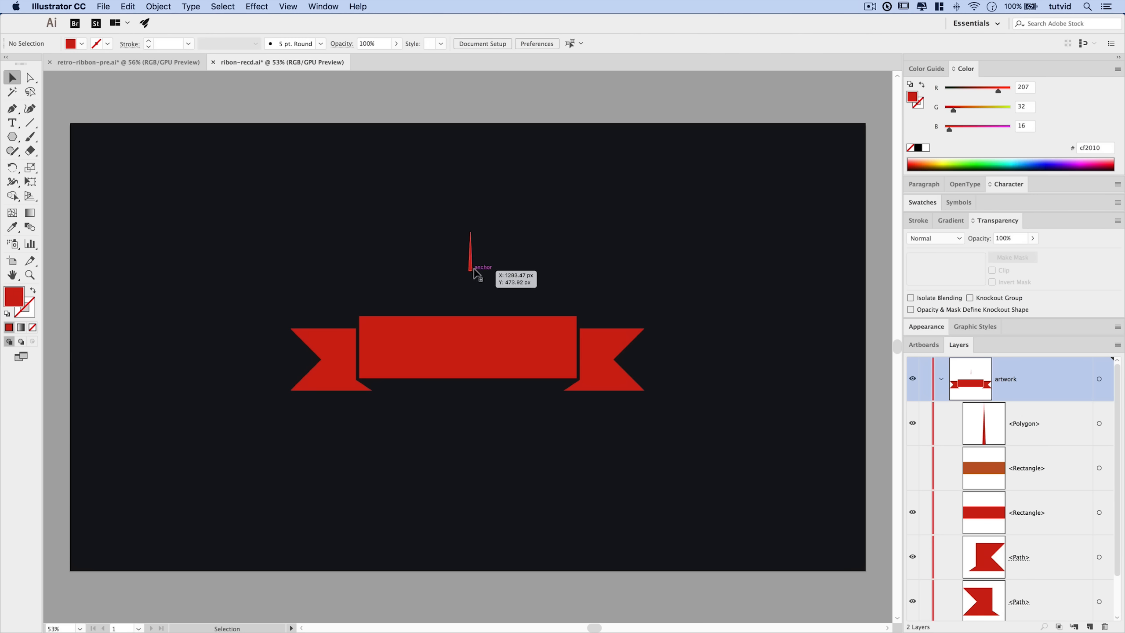
Move the thin triangle above the left part of the ribbon's central bar, to about X 1032 px, Y 419 px.
drag(466, 262, 387, 248)
key(super+equal)
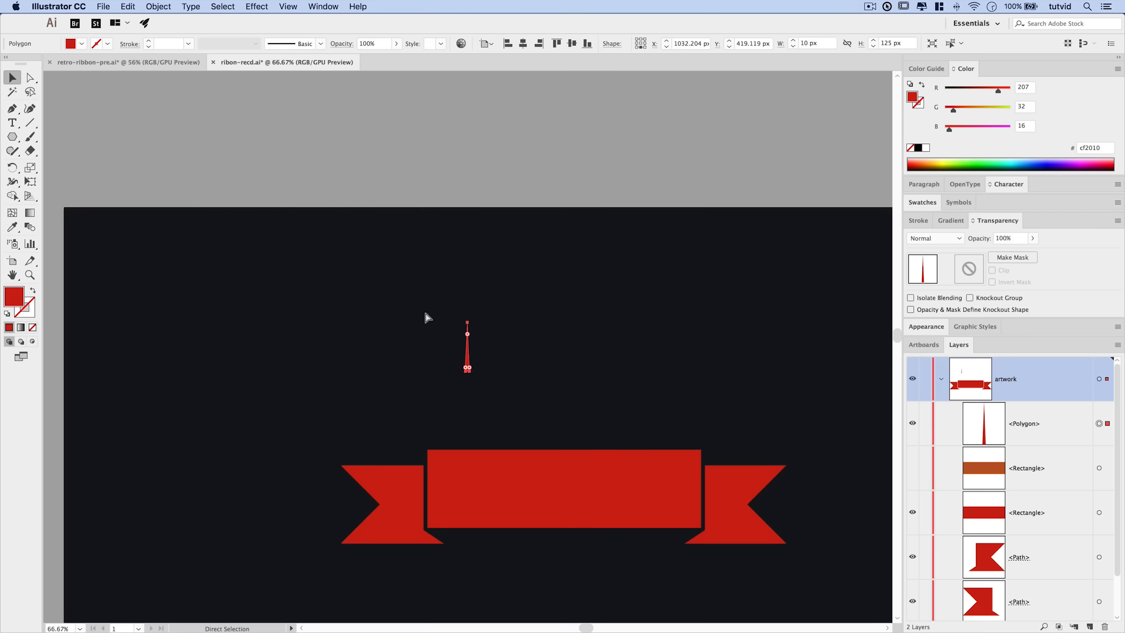
drag(725, 427, 628, 276)
key(v)
key(super+equal)
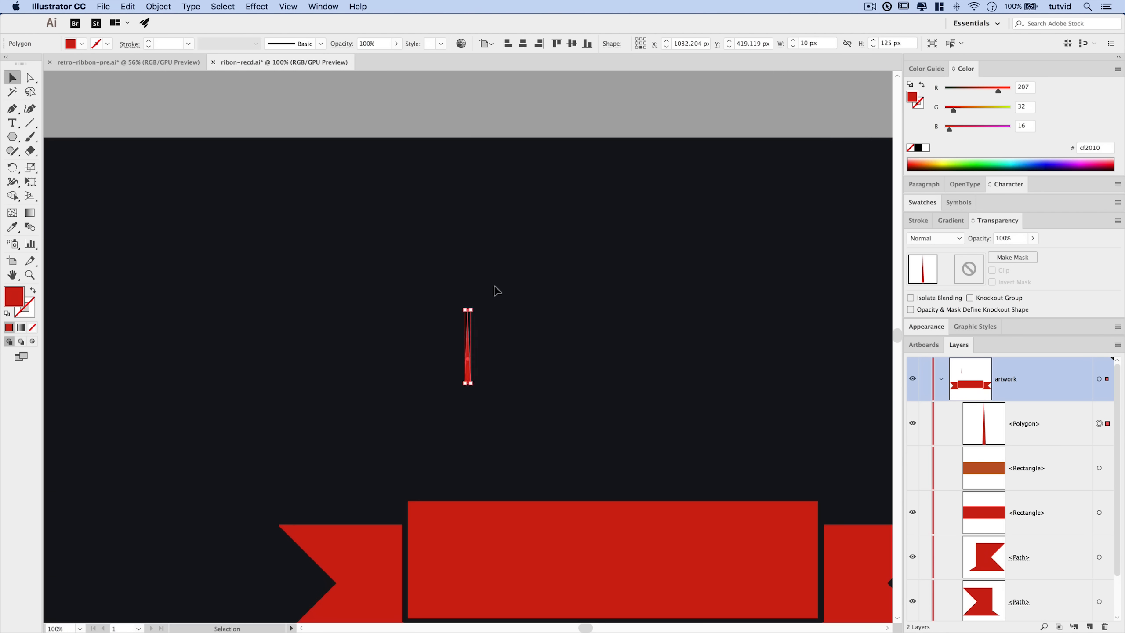
drag(513, 316, 404, 203)
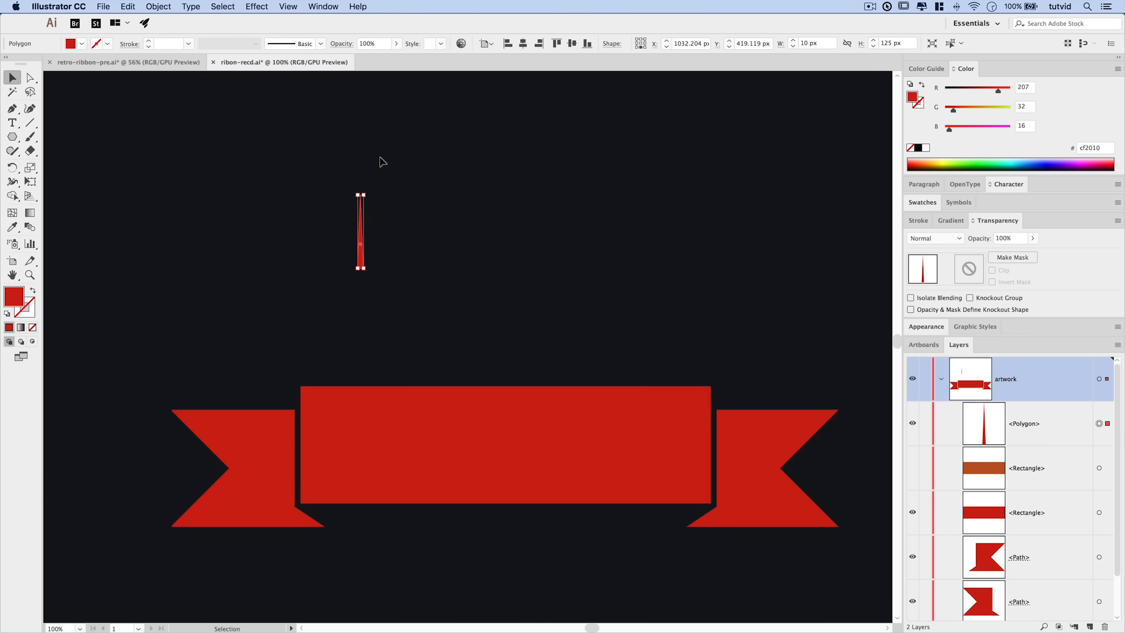
Apply a Transform effect to the thin triangle with 10 copies and a 12 px horizontal move.
click(258, 6)
mouse_move(390, 113)
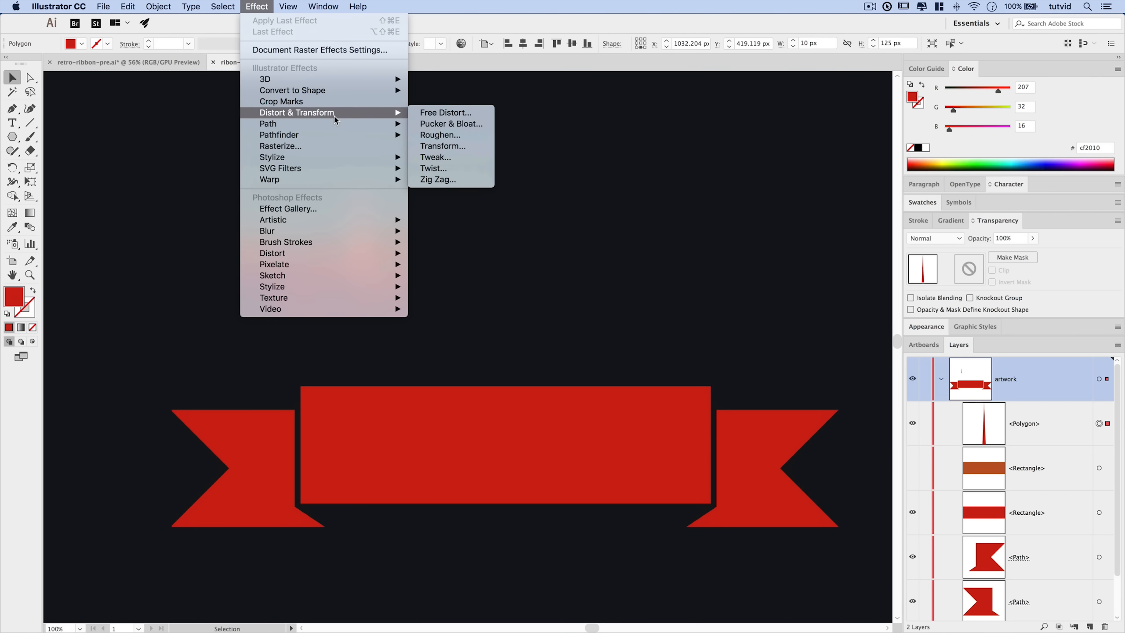
click(443, 146)
drag(574, 239, 652, 118)
click(592, 426)
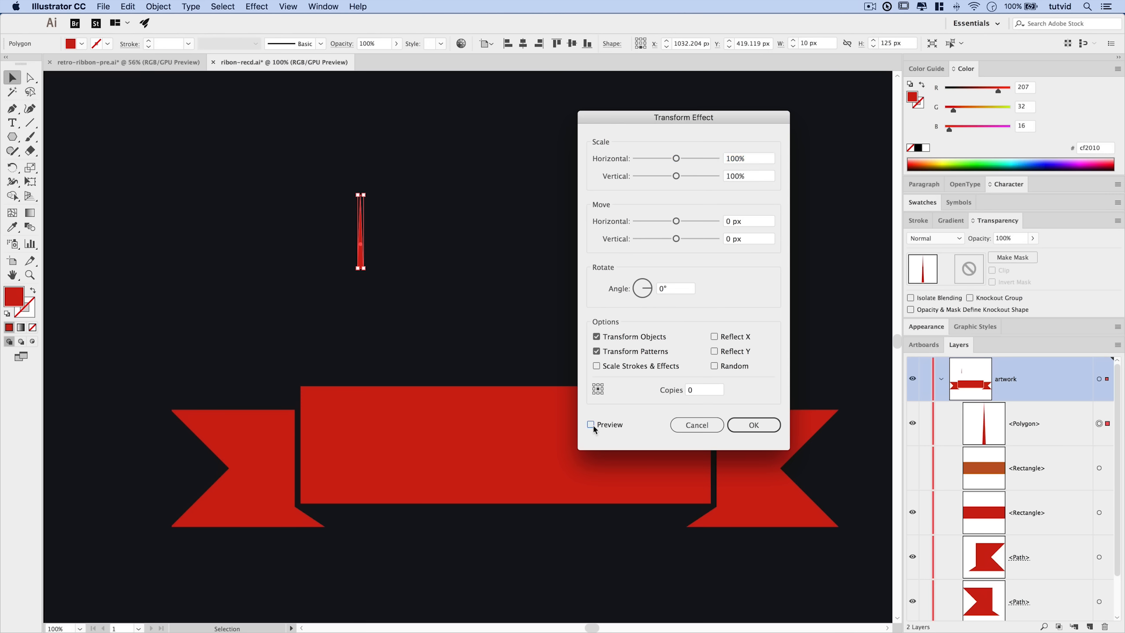
drag(694, 118, 745, 133)
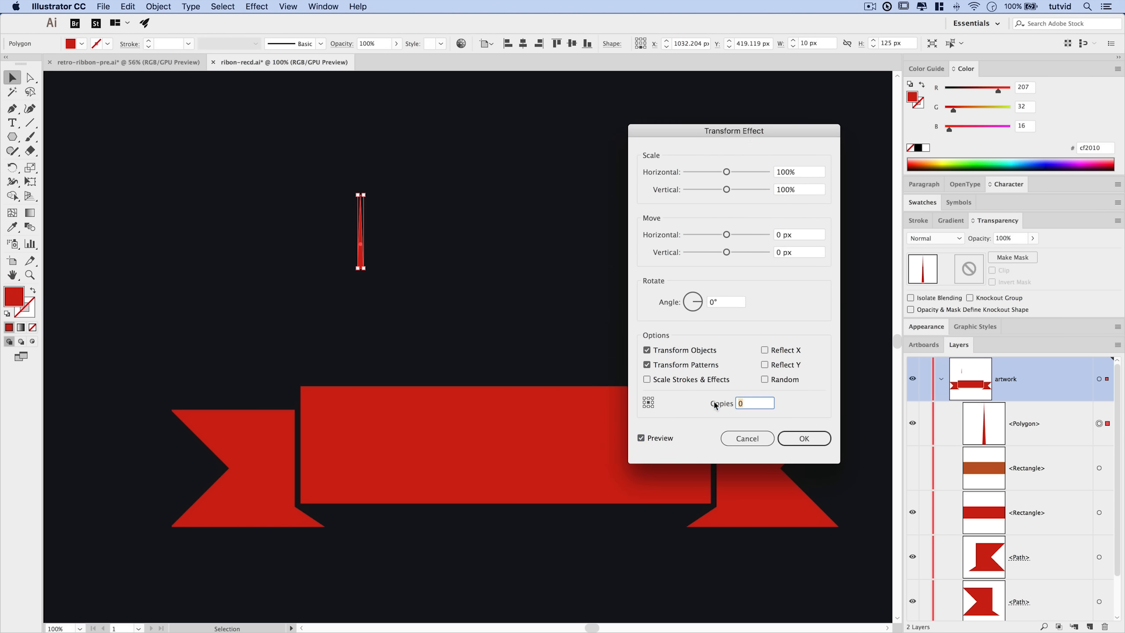
key(Tab)
click(799, 235)
text(12)
key(Tab)
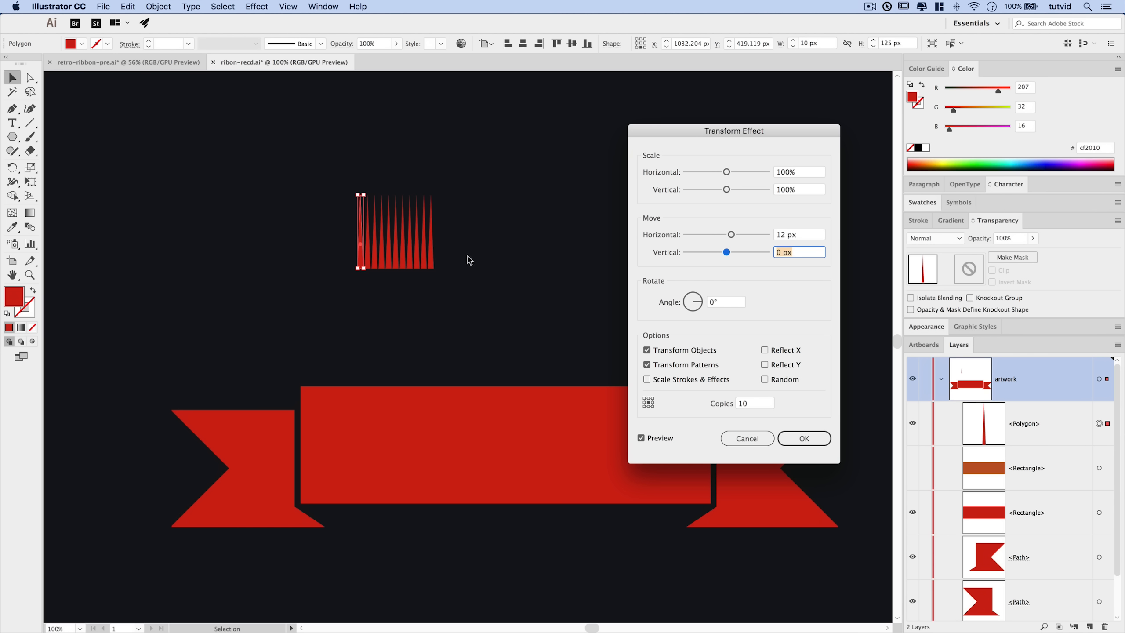
click(804, 439)
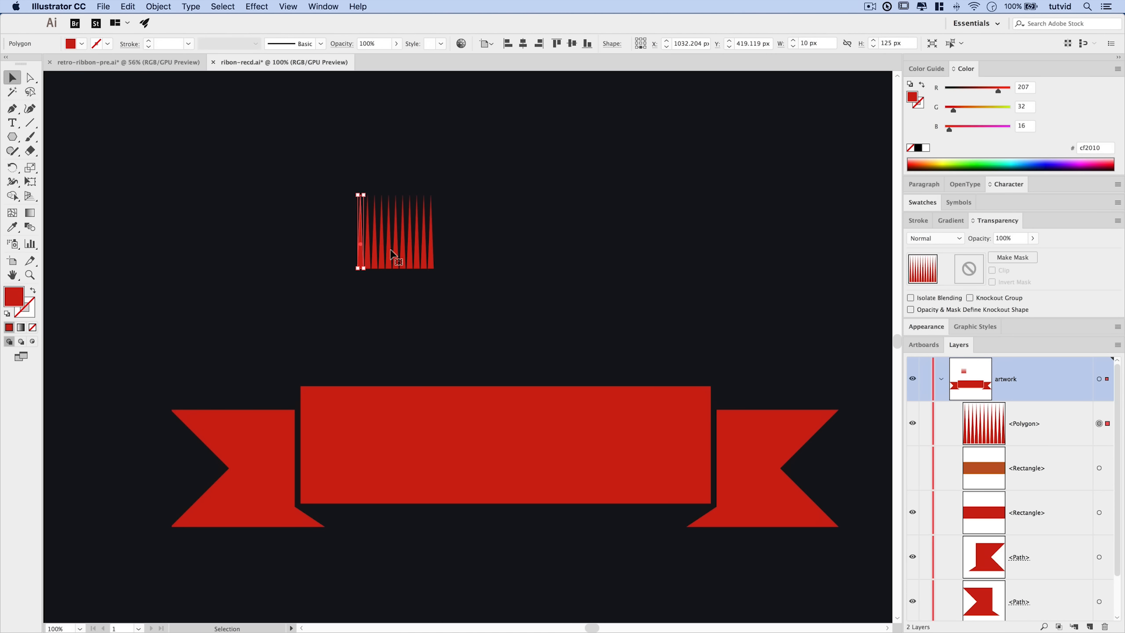
Expand the appearance of the triangle row, move it above the central bar's left edge and fill it black (000000).
click(158, 6)
click(198, 136)
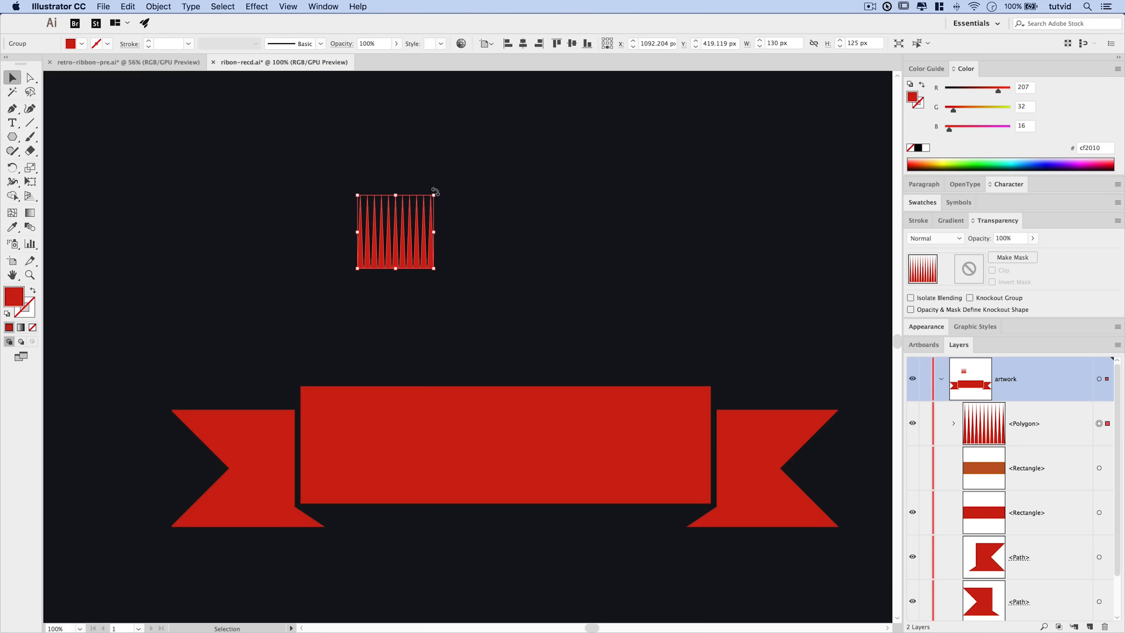
drag(408, 252, 299, 255)
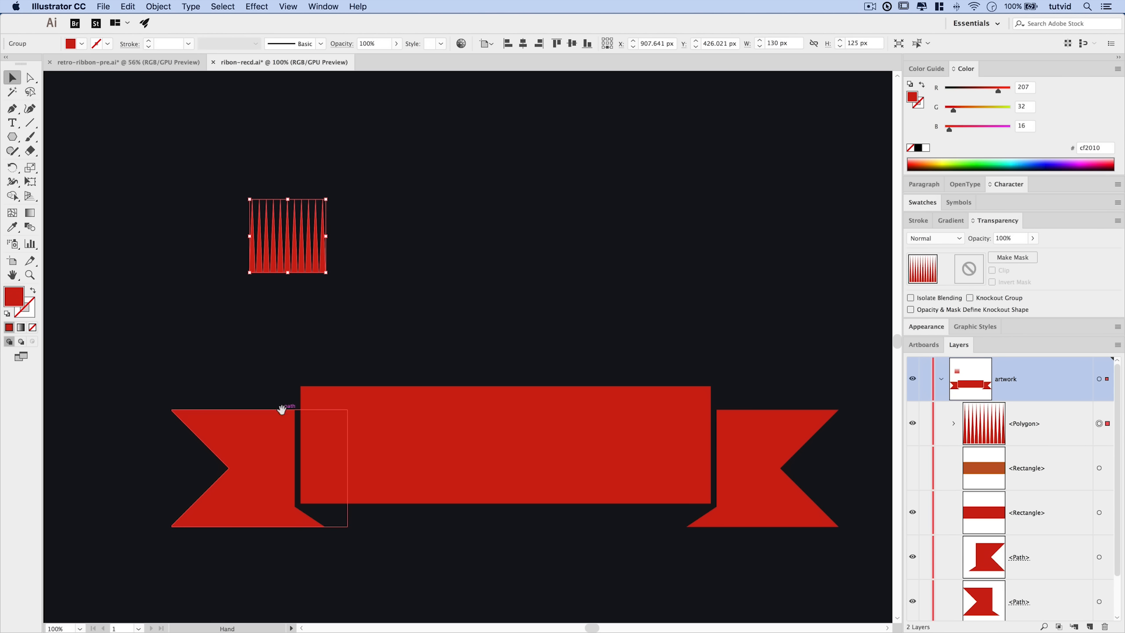
drag(282, 408, 281, 357)
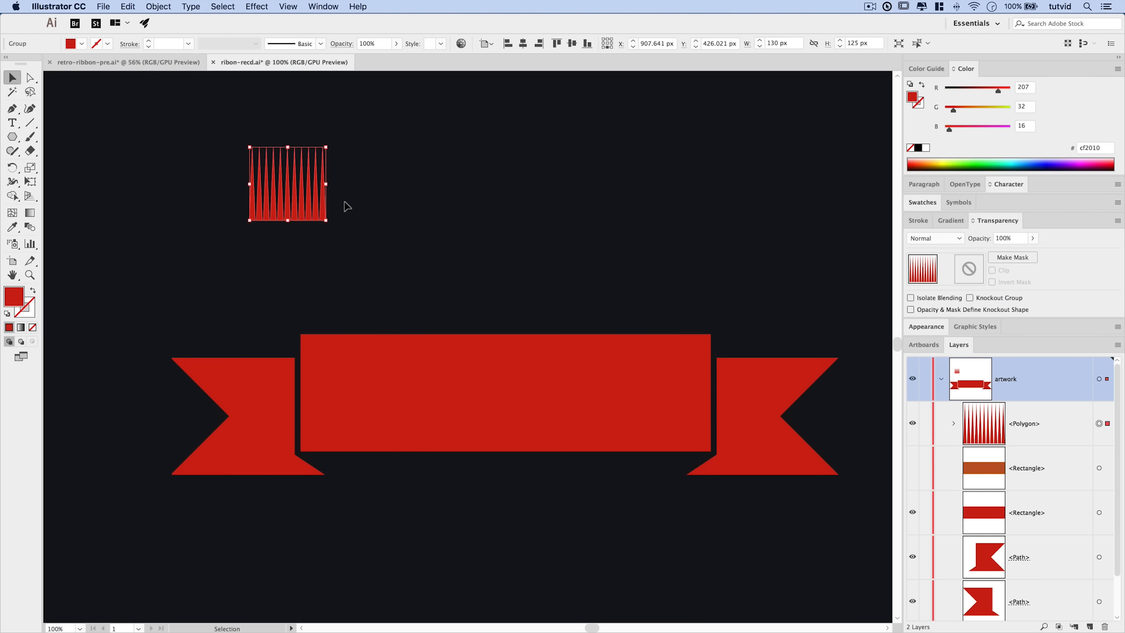
click(918, 149)
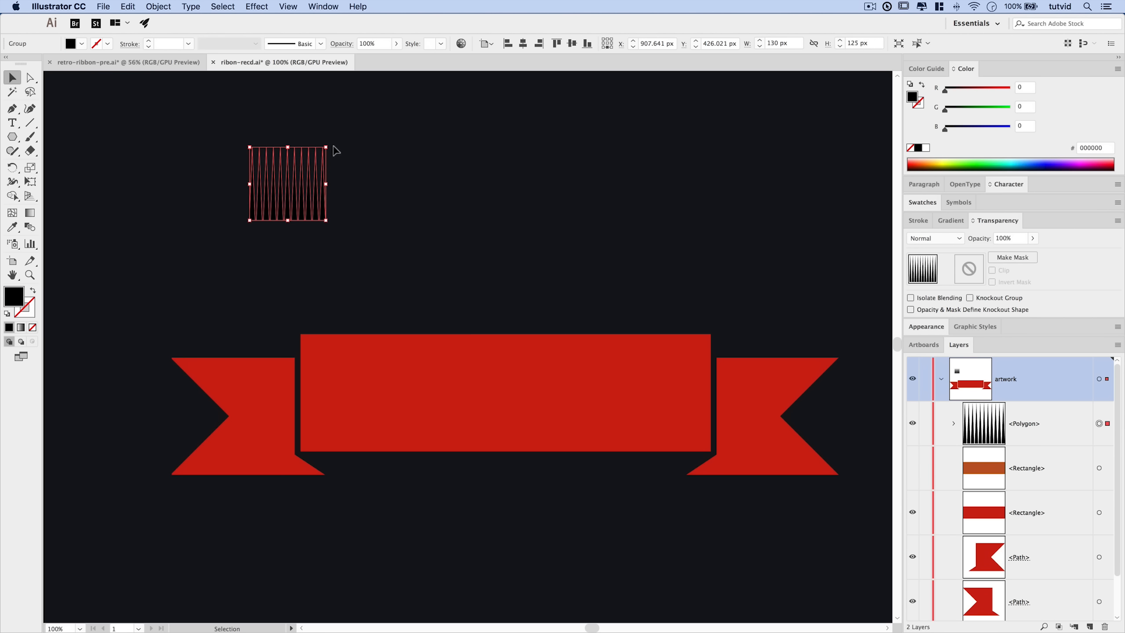
Rotate the triangle row 90° to point left and scale it to about 149 × 200 px over the left end's inner edge.
drag(331, 146, 254, 123)
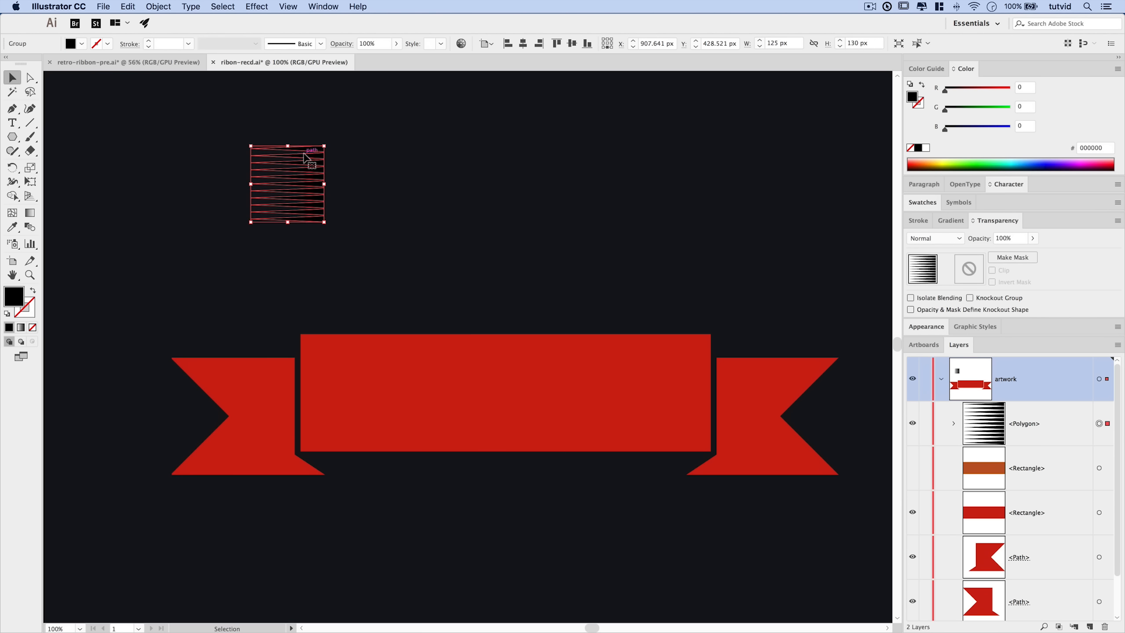
drag(321, 166, 292, 357)
drag(255, 416, 241, 417)
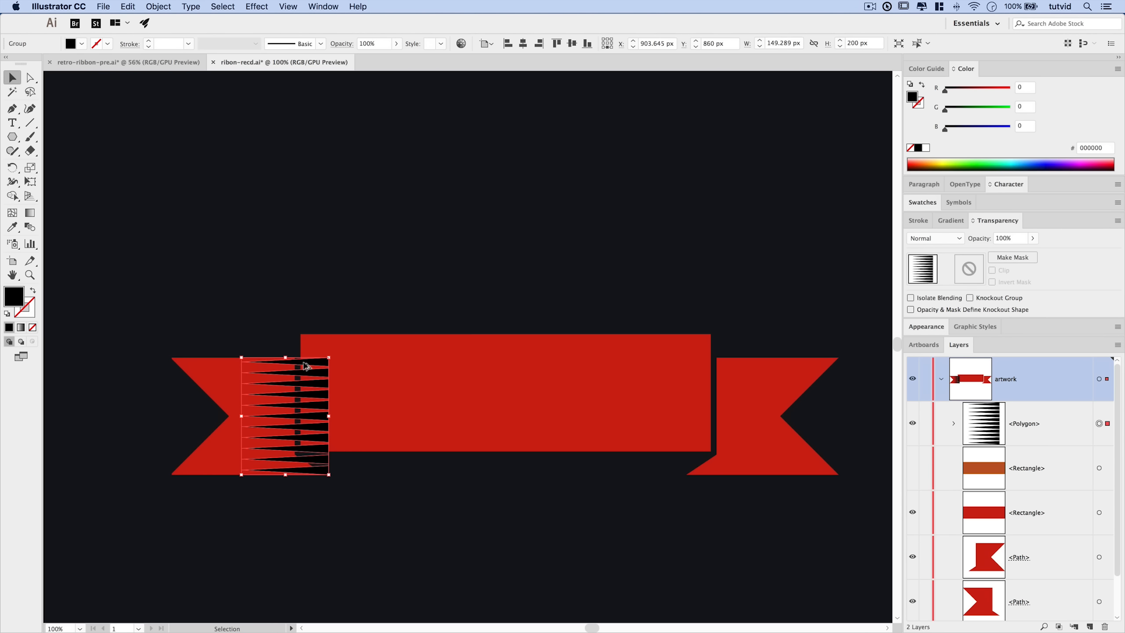
Duplicate the triangle group onto the ribbon's right end and reflect the copy across the vertical axis.
drag(304, 366, 713, 372)
click(158, 7)
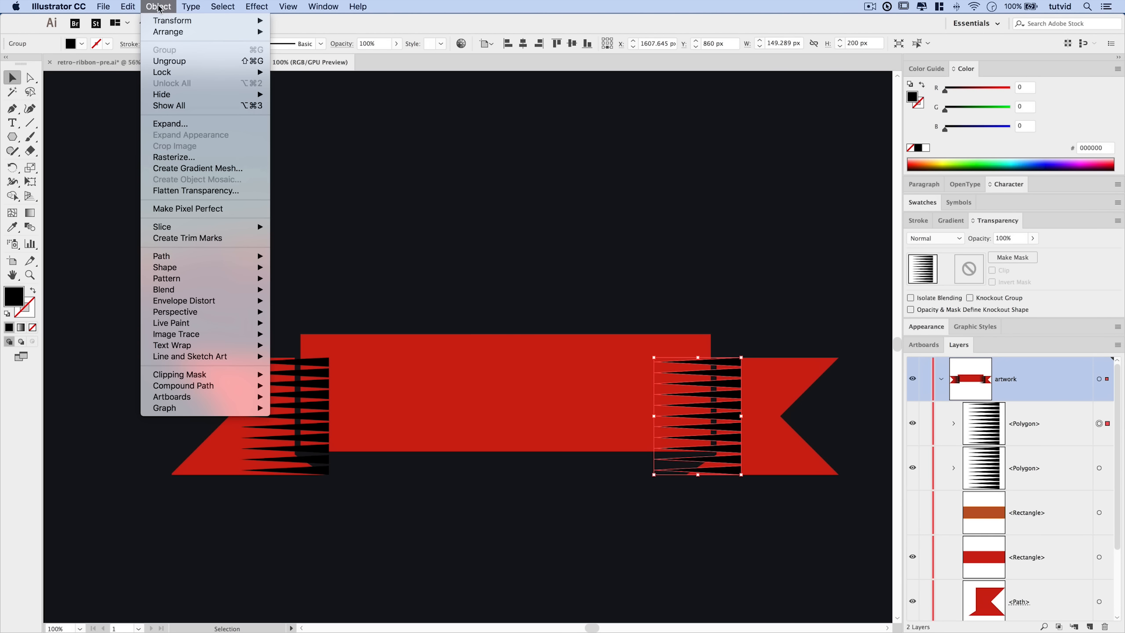
mouse_move(221, 21)
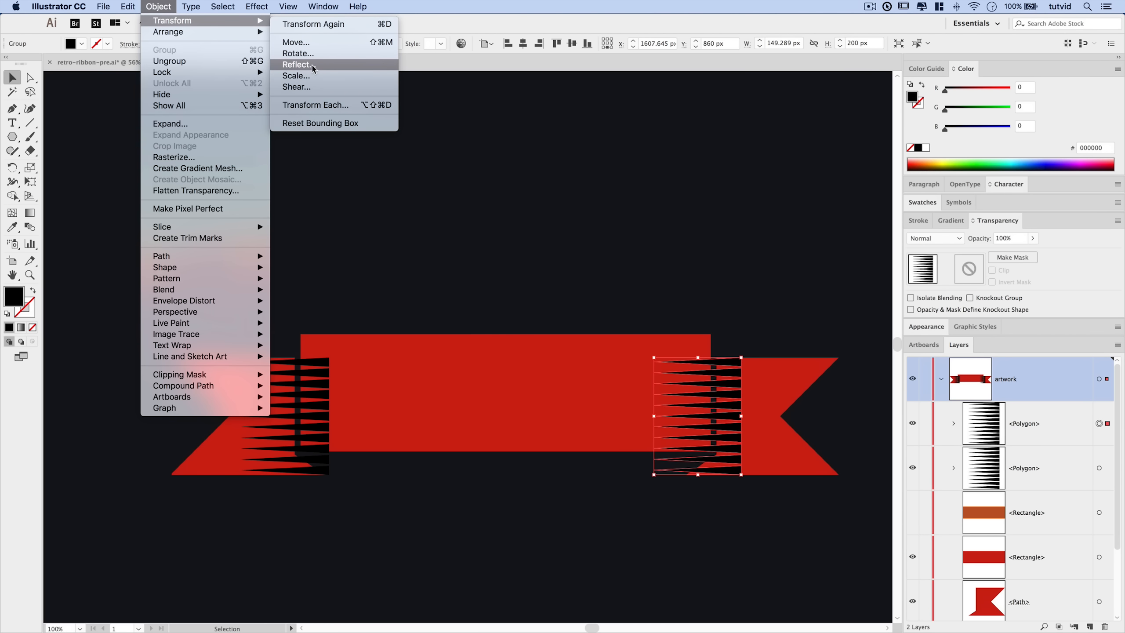
click(296, 65)
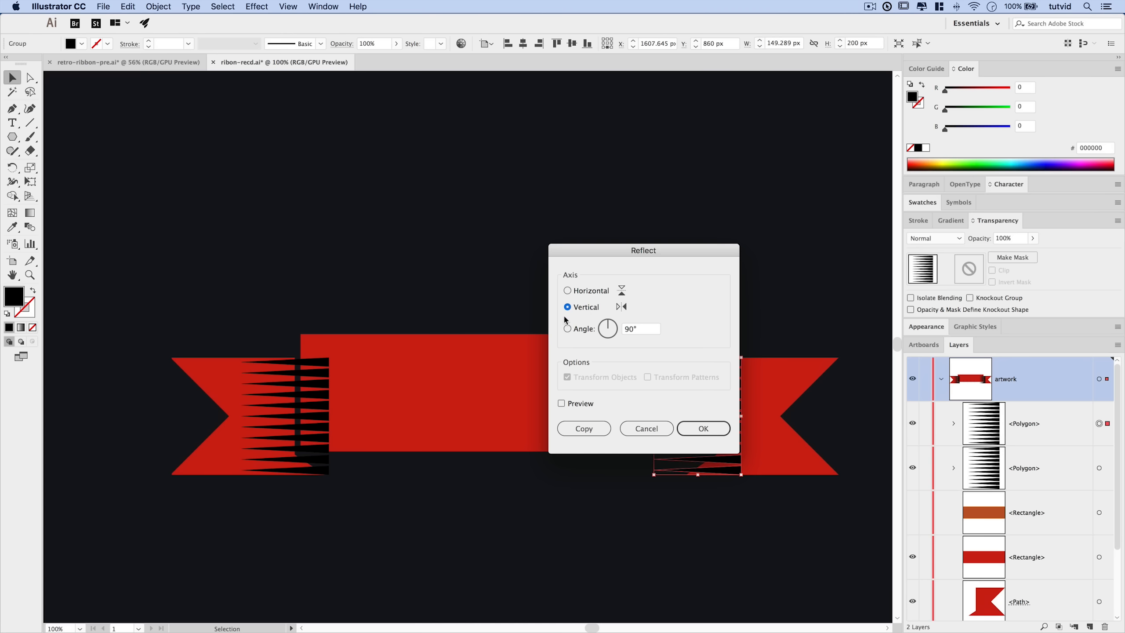
key(Return)
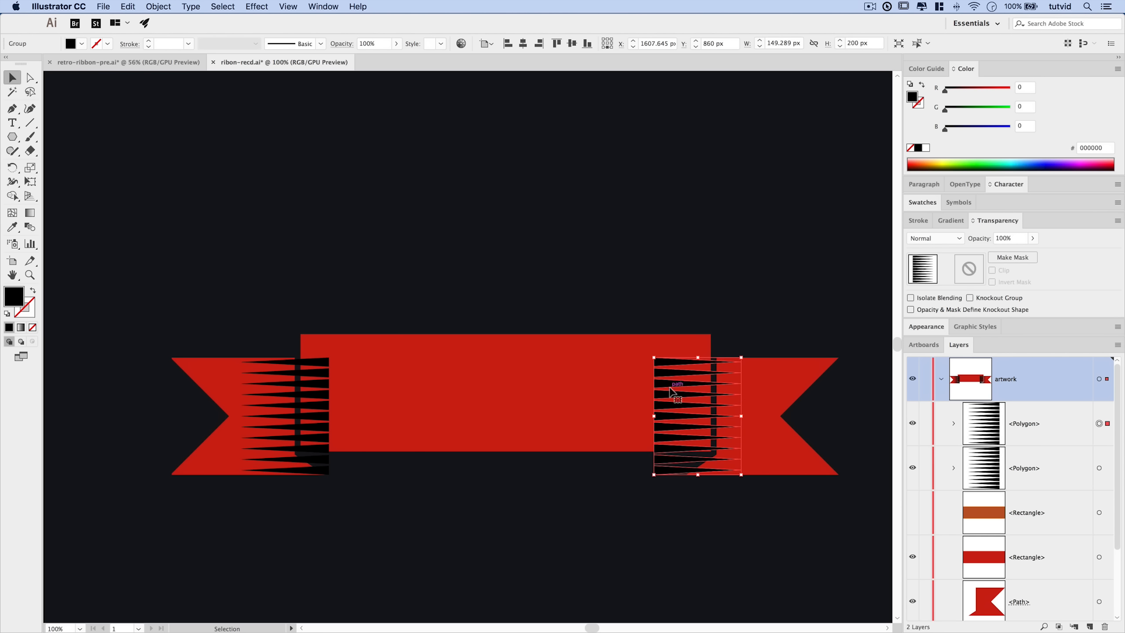
Shift the mirrored triangles right to about X 1654 px, place a spare copy above the central bar and deselect everything.
drag(669, 387, 696, 384)
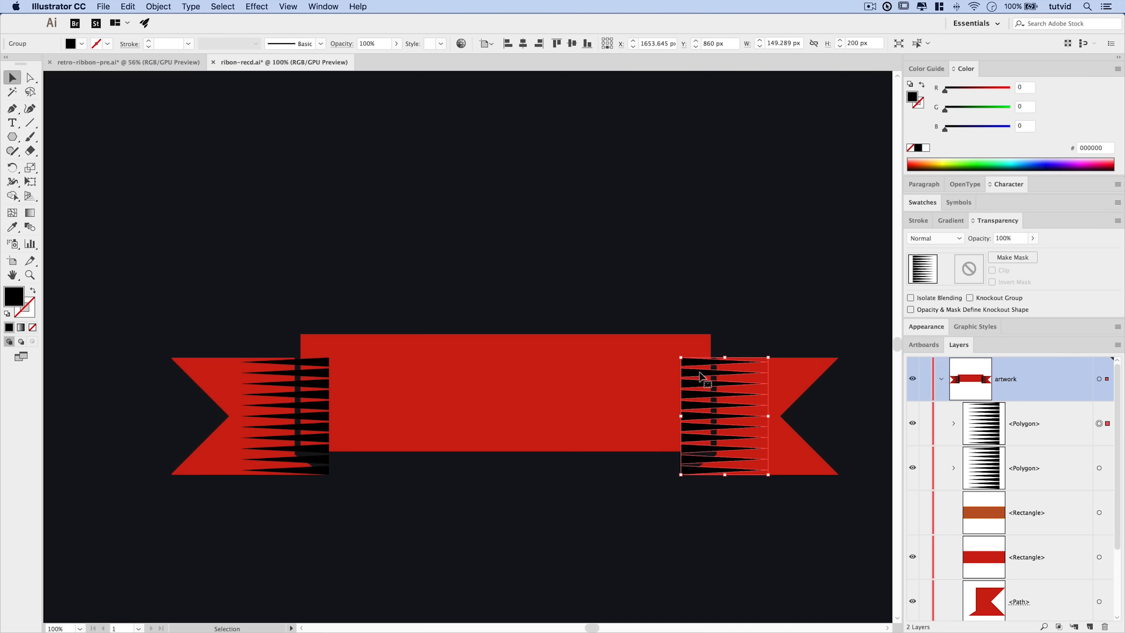
drag(697, 365, 478, 124)
click(664, 241)
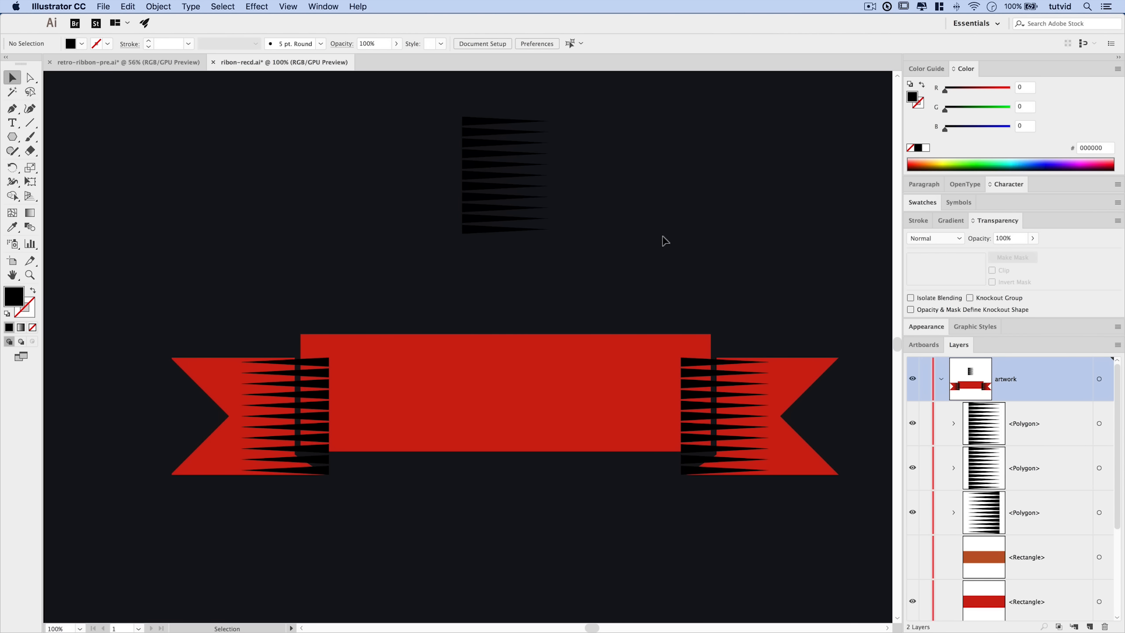
Cut the right end's triangles, paste them in front inside that end's opacity mask, and return to the artwork with nothing selected.
click(683, 382)
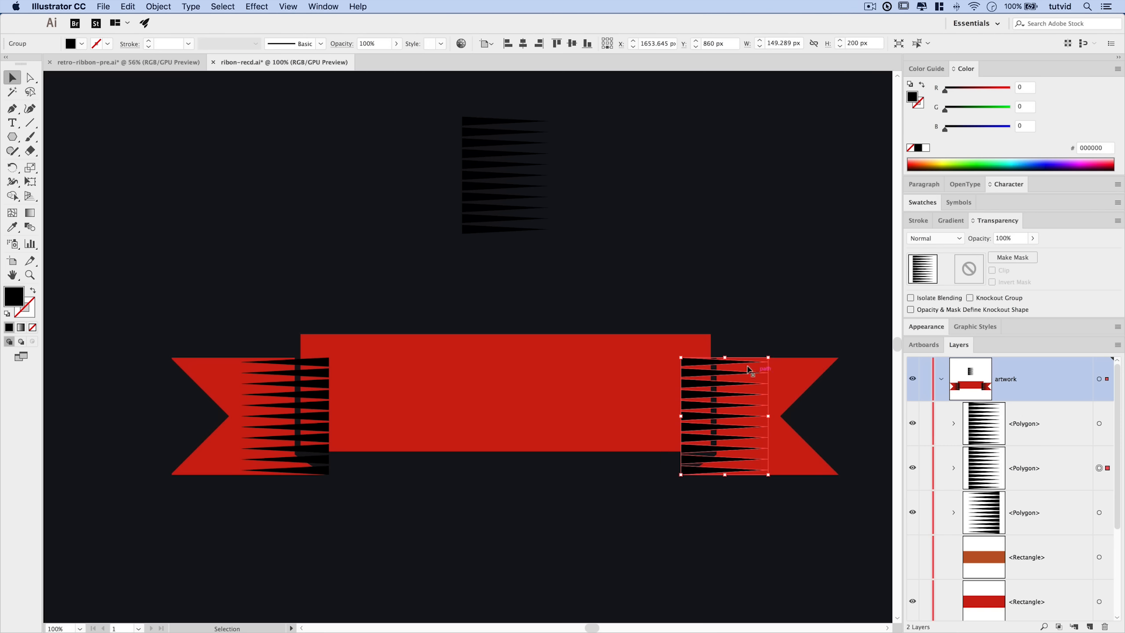
click(128, 6)
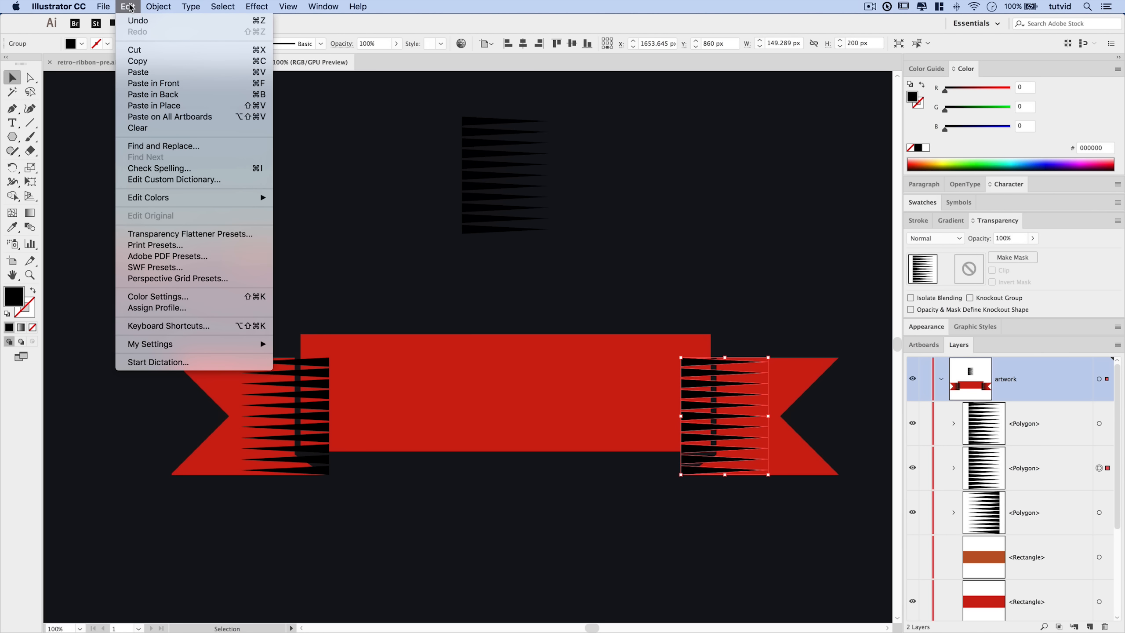
click(143, 50)
click(739, 378)
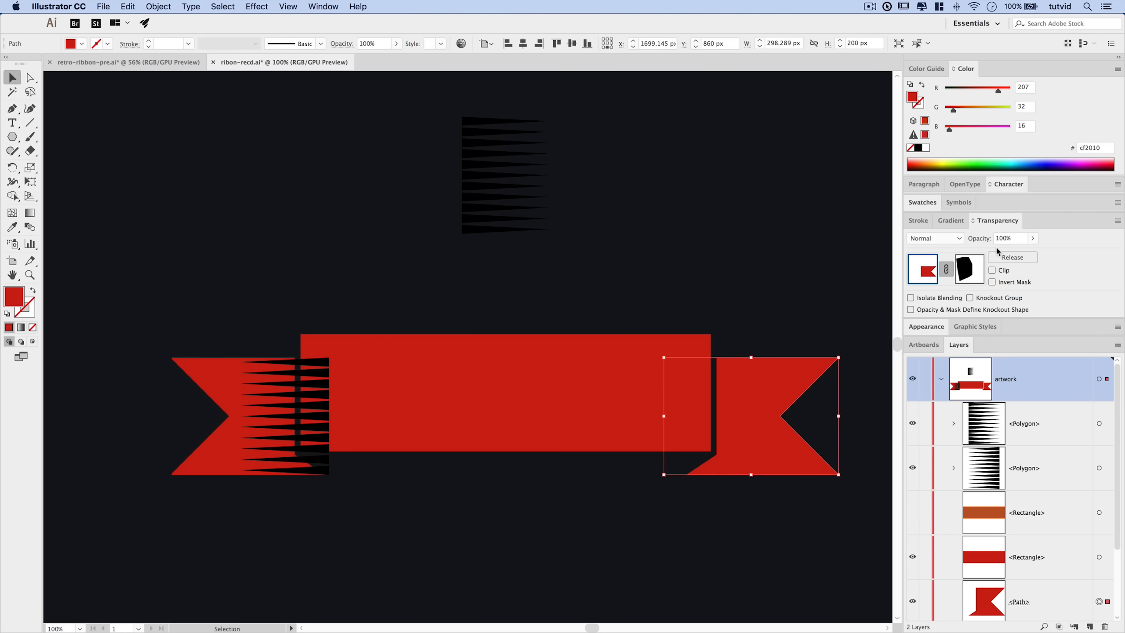
click(967, 270)
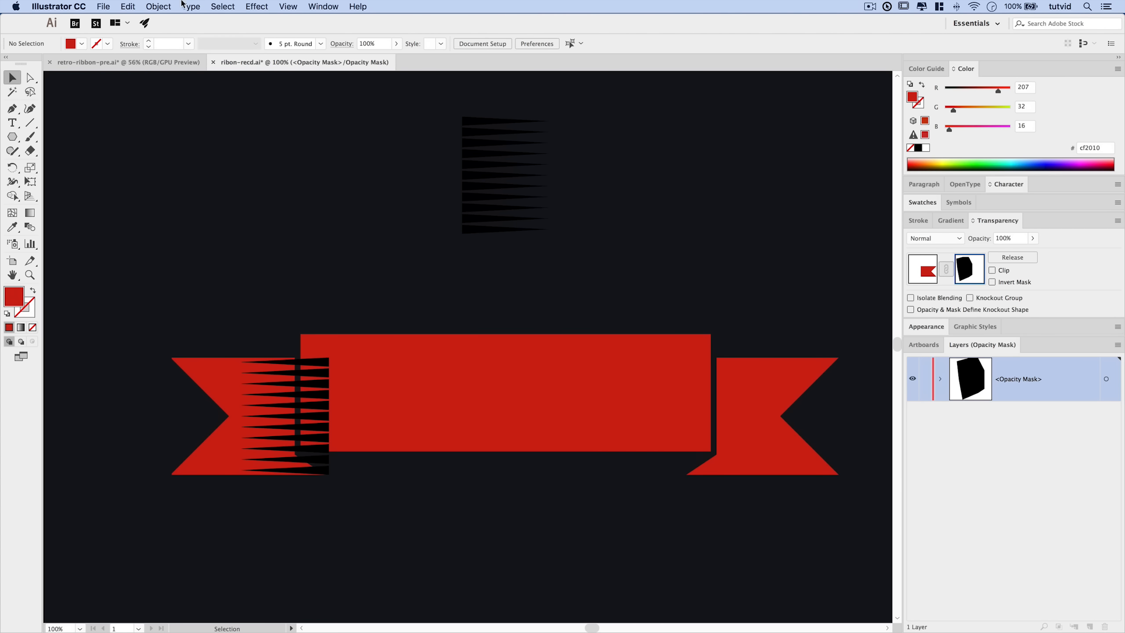
click(128, 6)
click(133, 82)
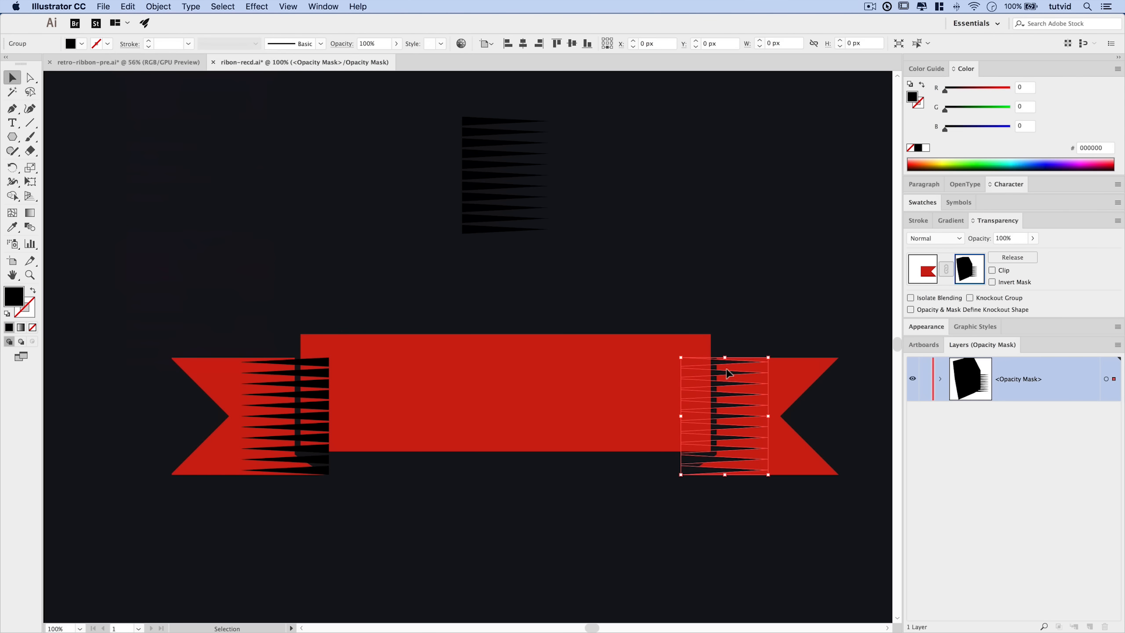
click(914, 276)
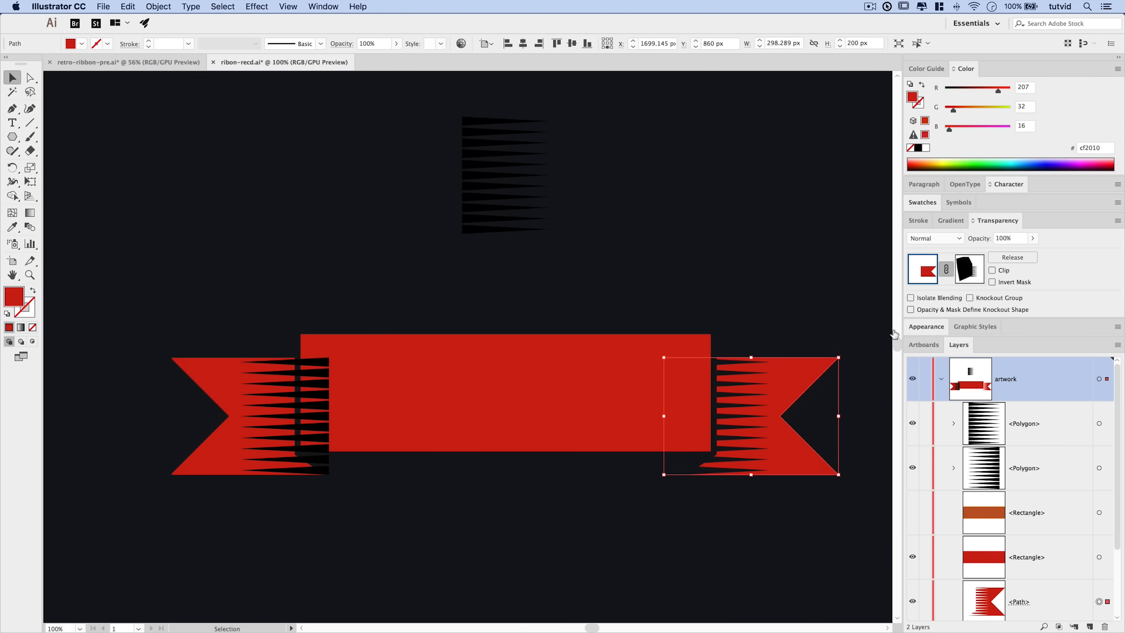
click(728, 572)
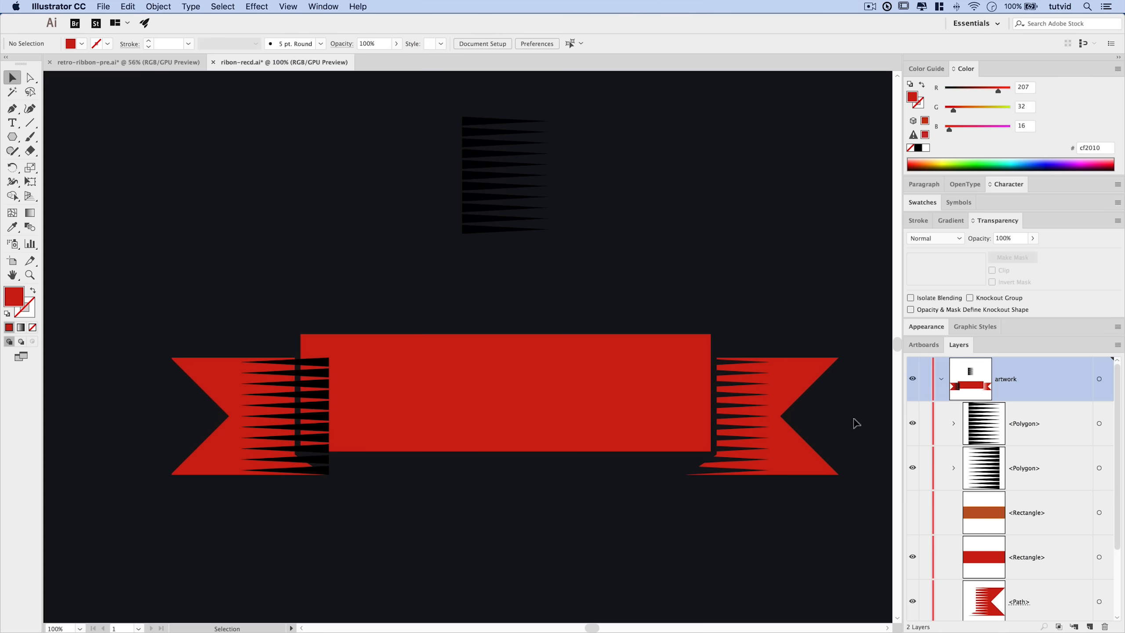
Cut the left end's triangles, paste them in front inside that end's opacity mask, and return to the artwork with nothing selected.
click(312, 380)
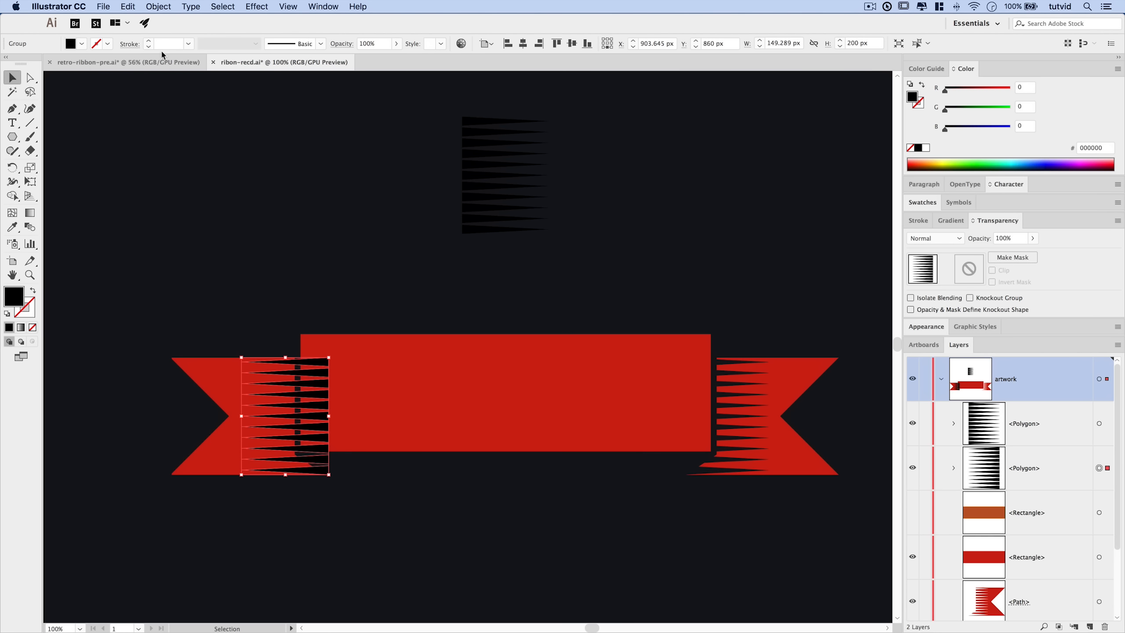
click(127, 6)
click(132, 46)
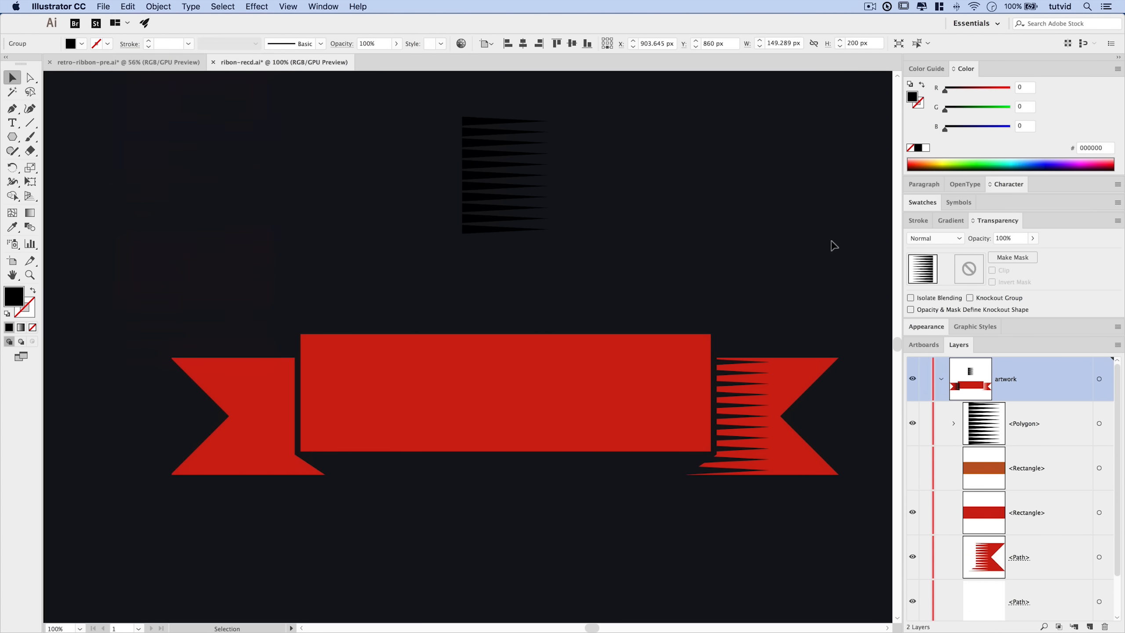
click(266, 372)
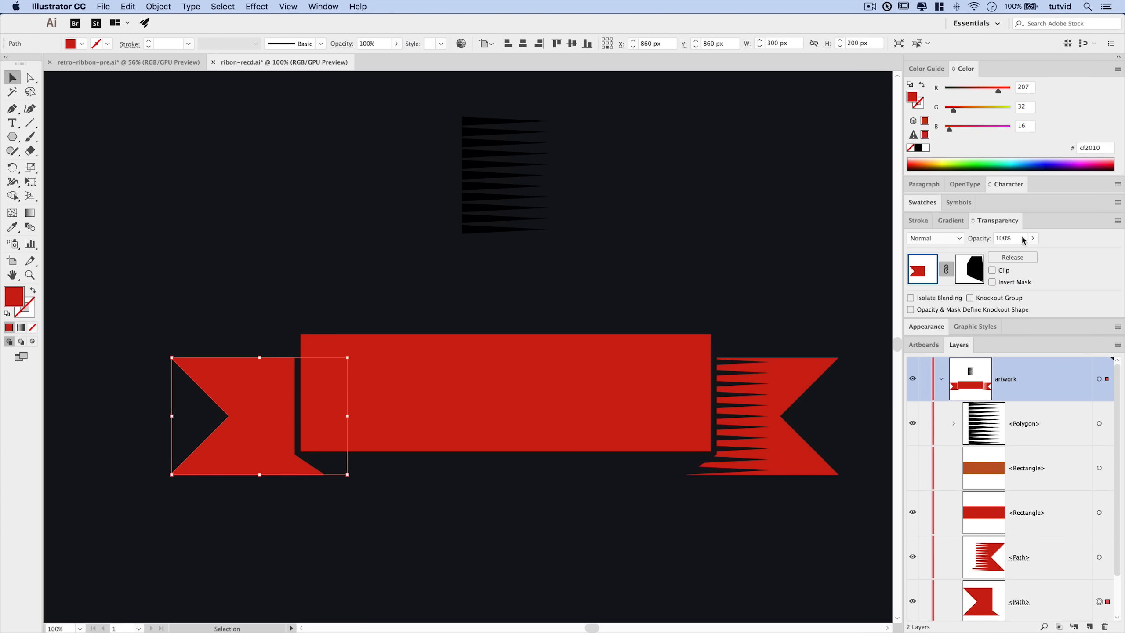
click(968, 268)
click(127, 7)
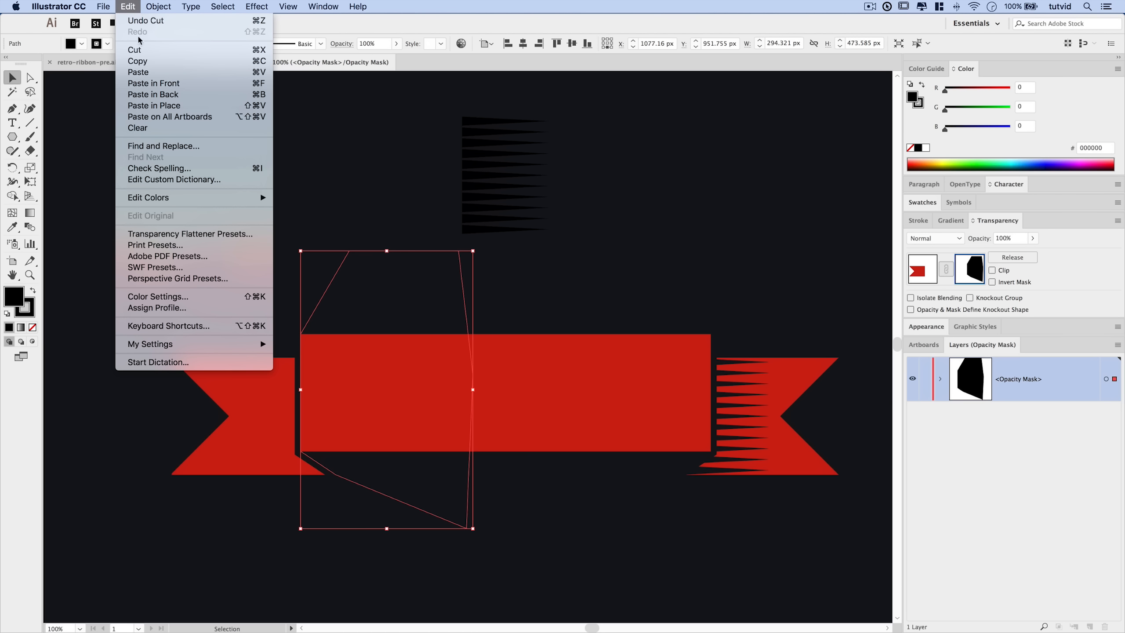
click(157, 83)
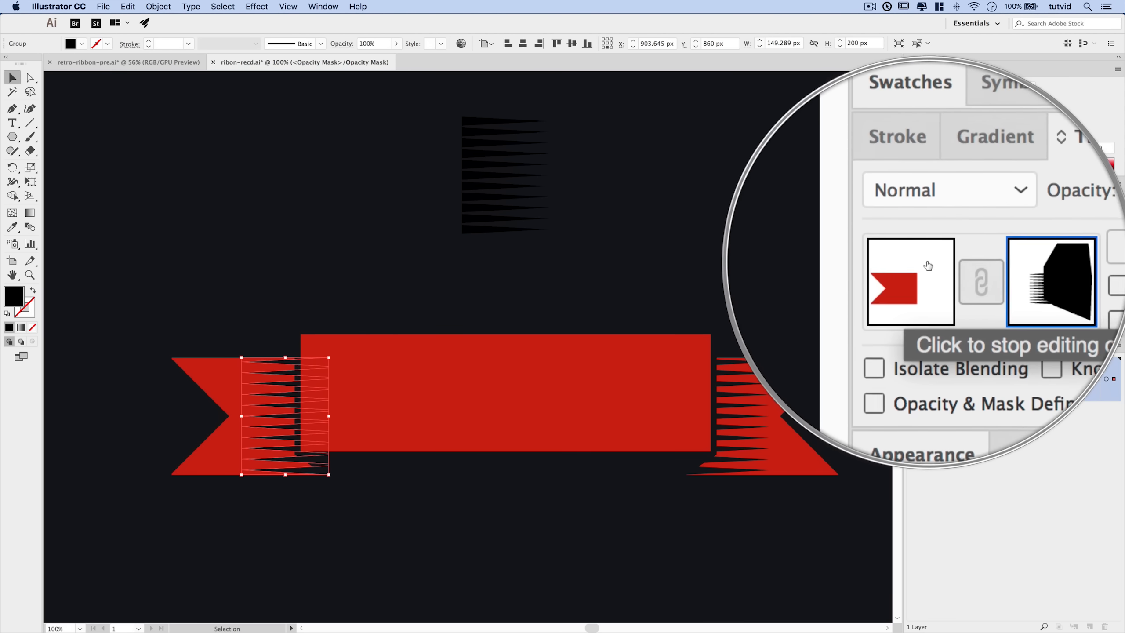
click(919, 276)
click(280, 212)
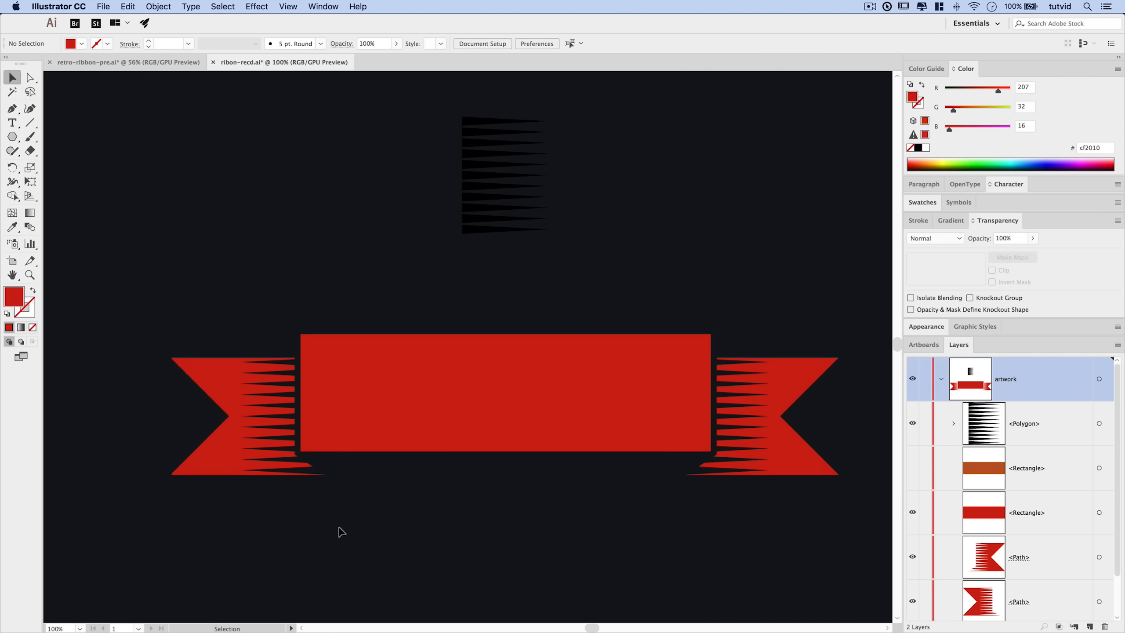
Reopen the left end's opacity mask and nudge its triangle group slightly upward.
click(241, 410)
click(969, 269)
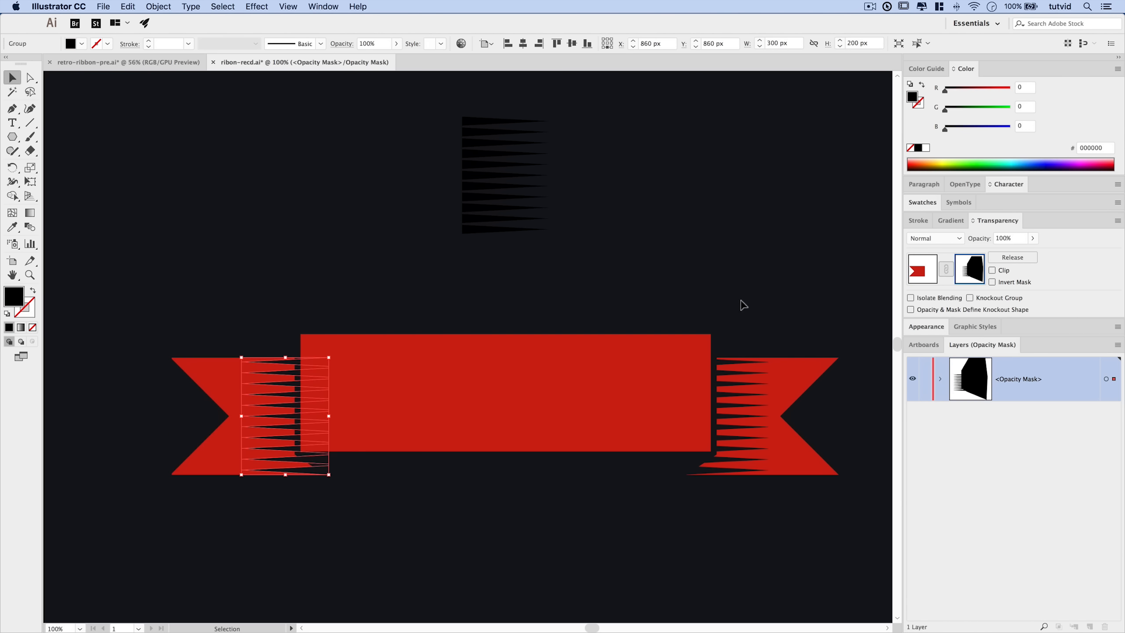
key(Up)
key(Up)
key(Up)
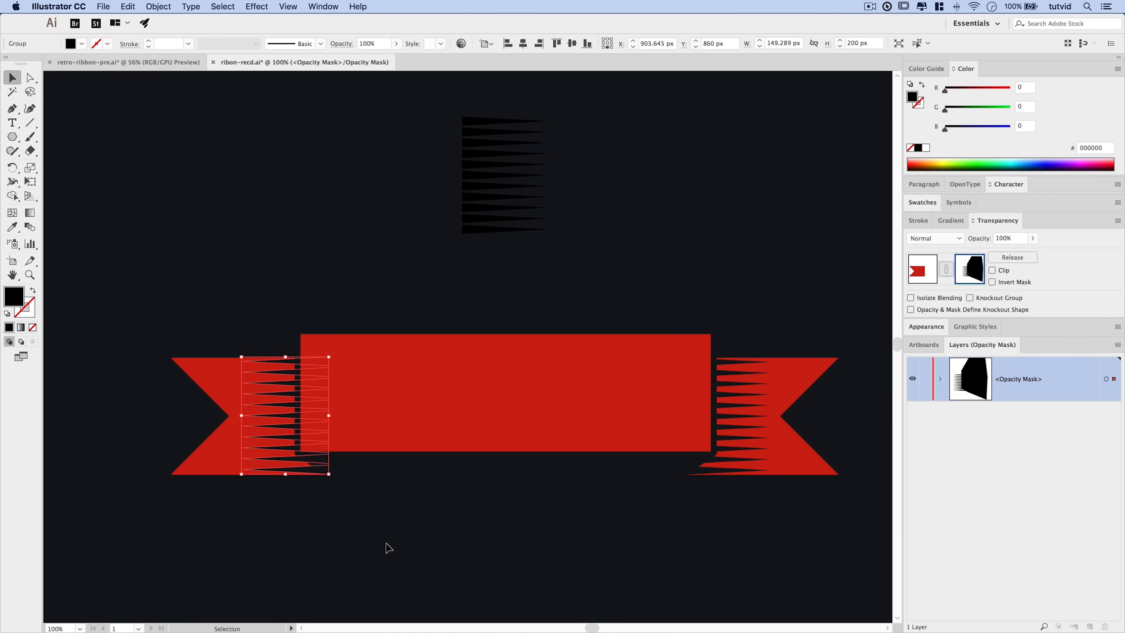
Return from the left end's opacity mask to the artwork and show the hidden orange rectangle over the central bar.
click(397, 535)
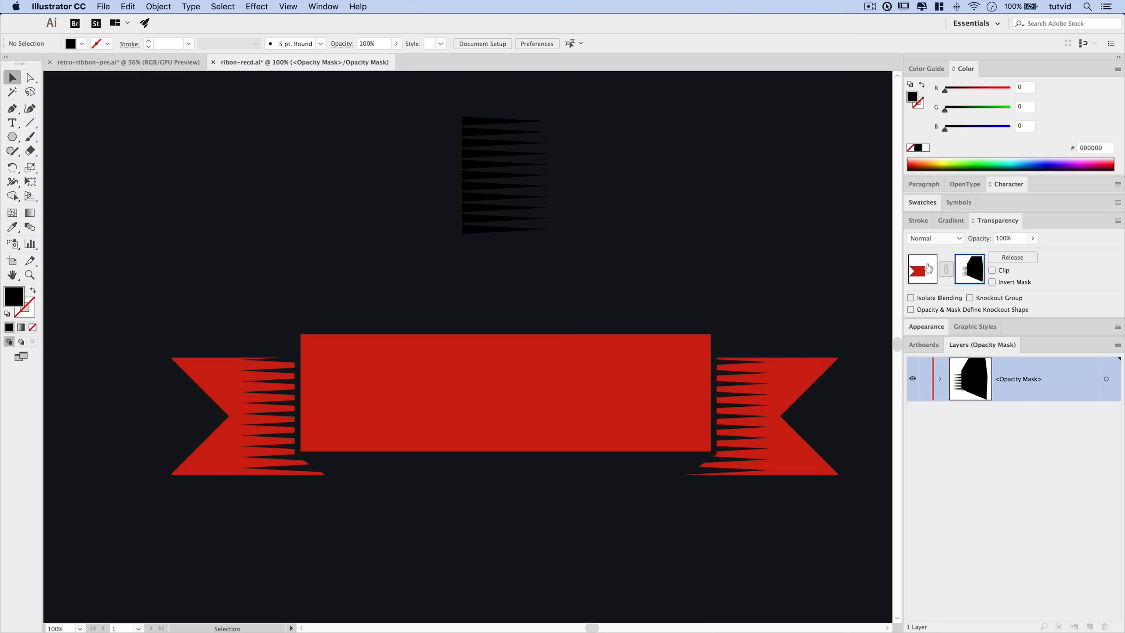
click(922, 268)
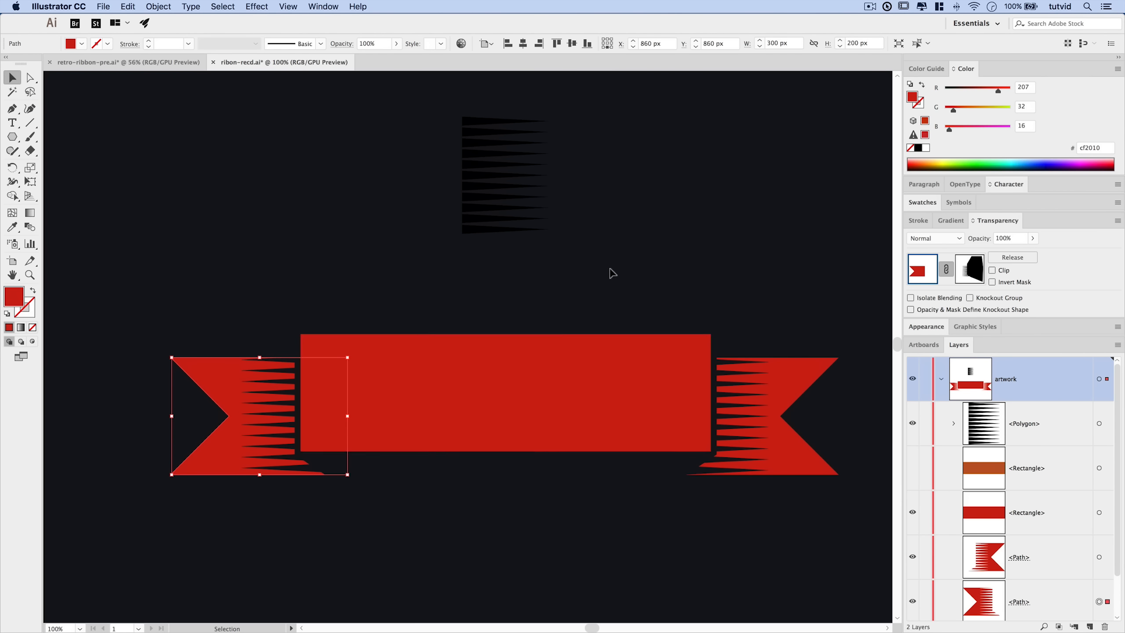
click(912, 468)
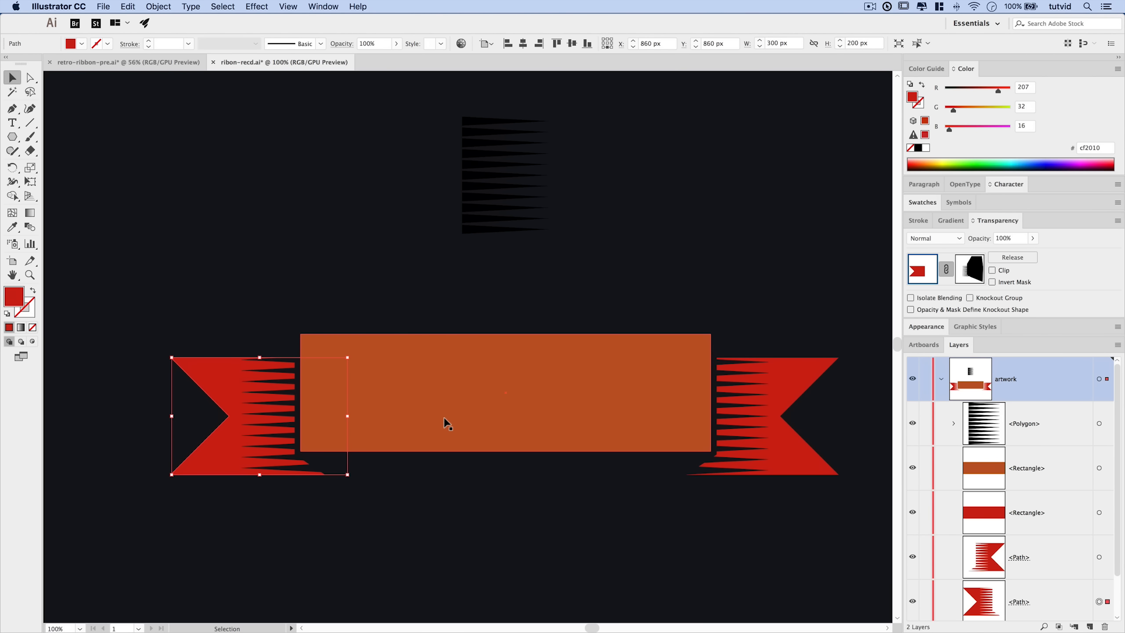
Move the spare triangle group onto the orange rectangle, overhanging its left edge, at about X 975 px, Y 820 px.
click(492, 160)
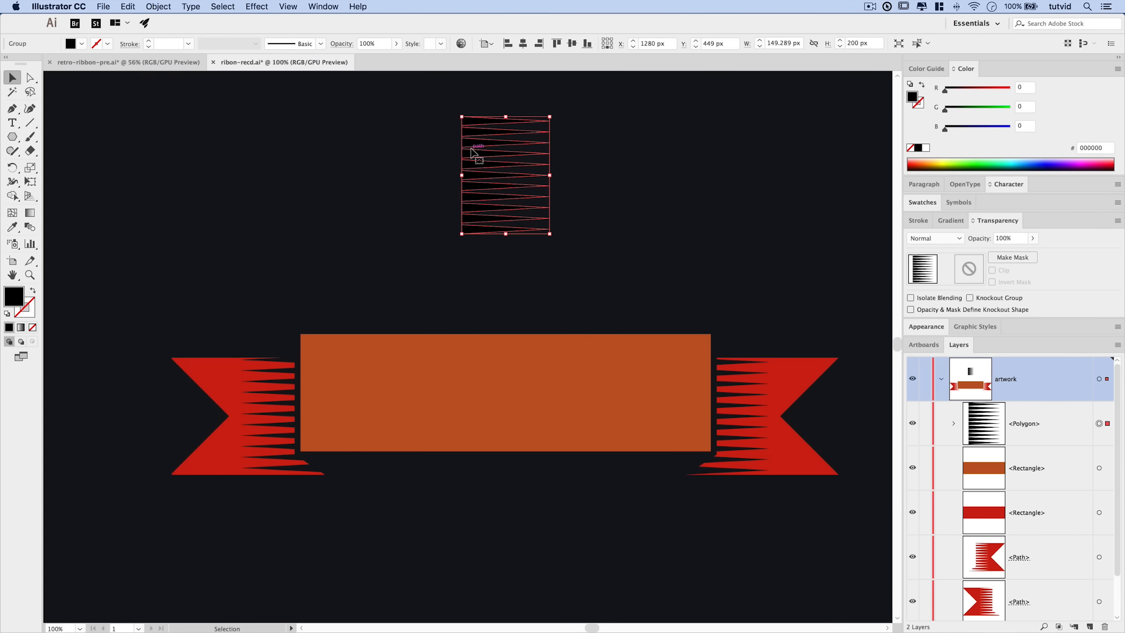
drag(471, 155, 310, 370)
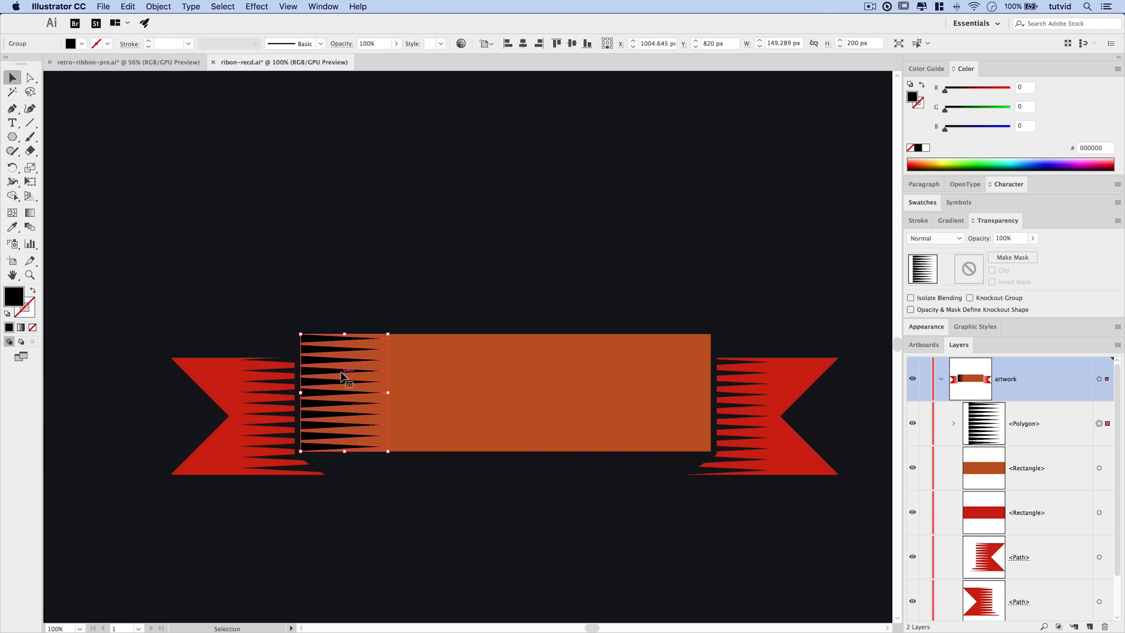
key(Left)
key(Left)
key(Left)
key(Left)
key(Left)
key(Left)
key(shift+Left)
key(shift+Left)
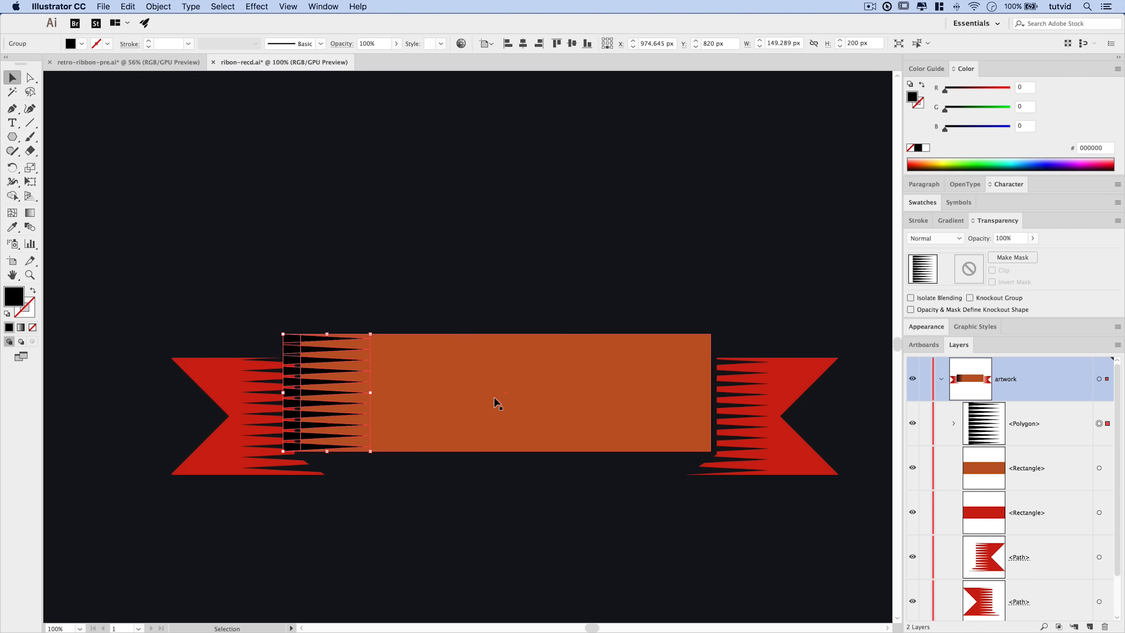
Duplicate the triangles to the orange rectangle's right end, reflect the copy vertically and place it overhanging the edge at about X 1585 px.
drag(294, 352, 653, 355)
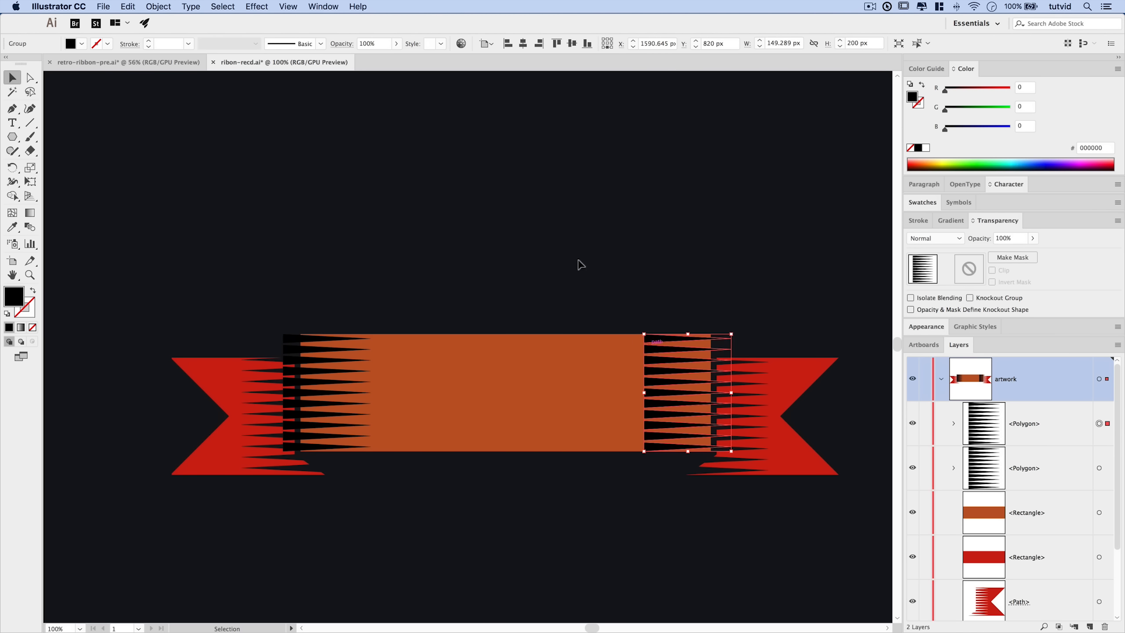
click(172, 5)
mouse_move(172, 20)
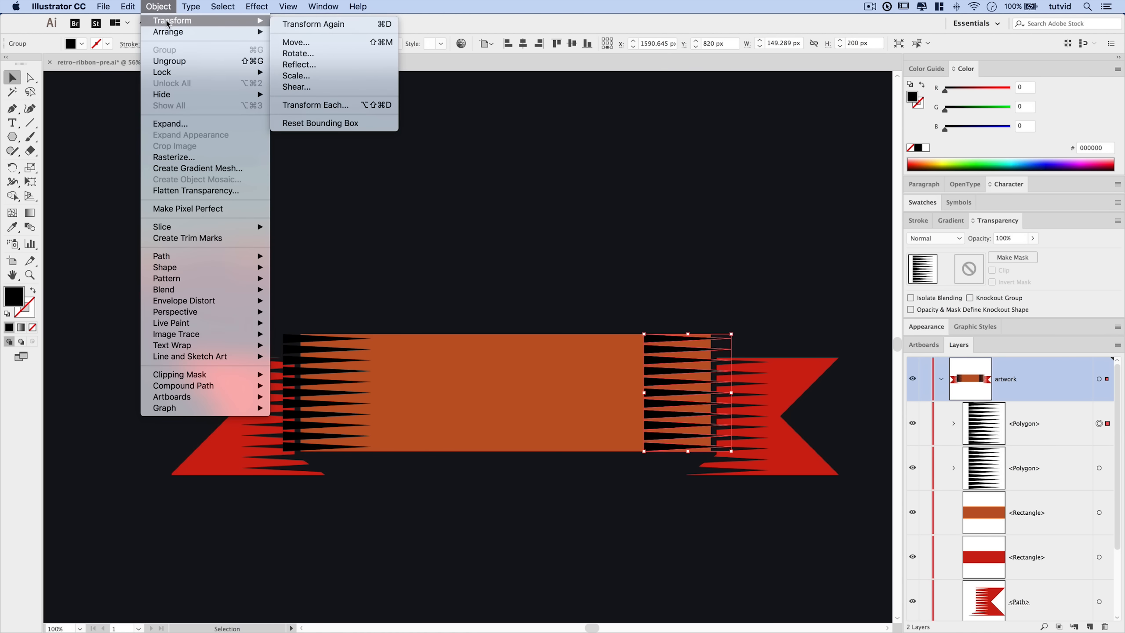
click(327, 65)
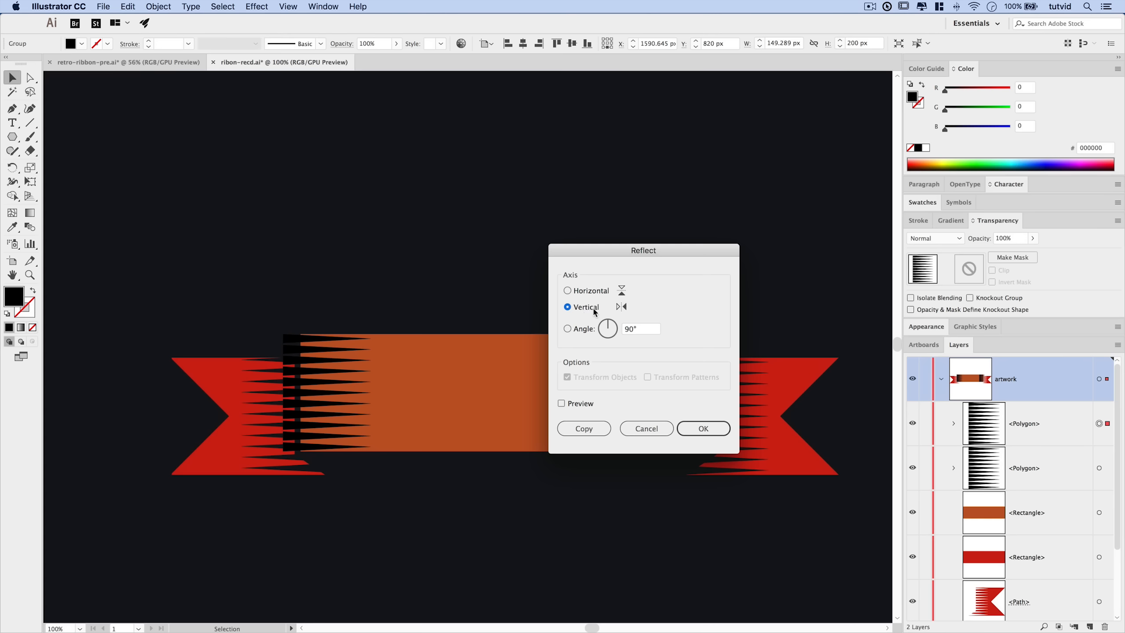
click(704, 428)
drag(720, 353, 682, 353)
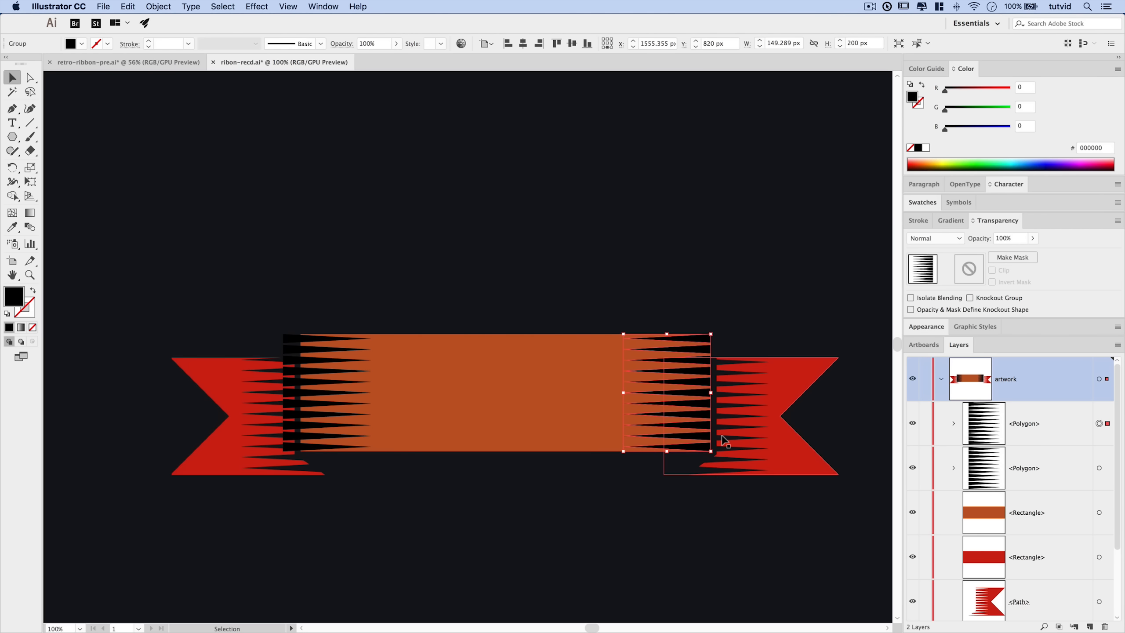
drag(723, 440, 728, 440)
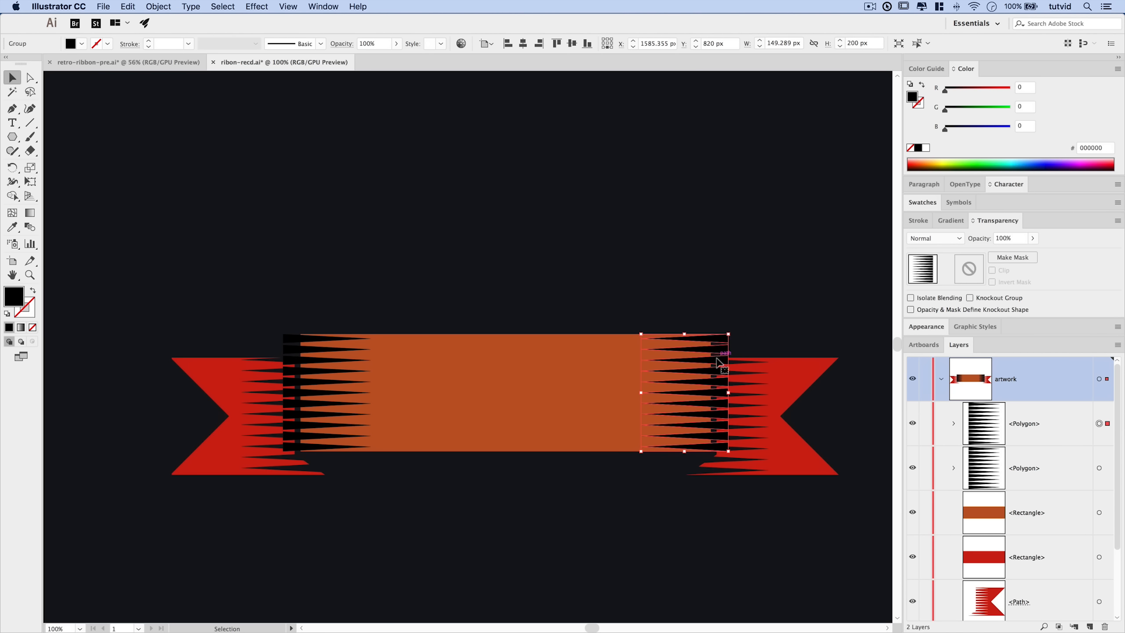
Cut both triangle groups and create an opacity mask on the orange rectangle, opened for editing.
shift+click(286, 348)
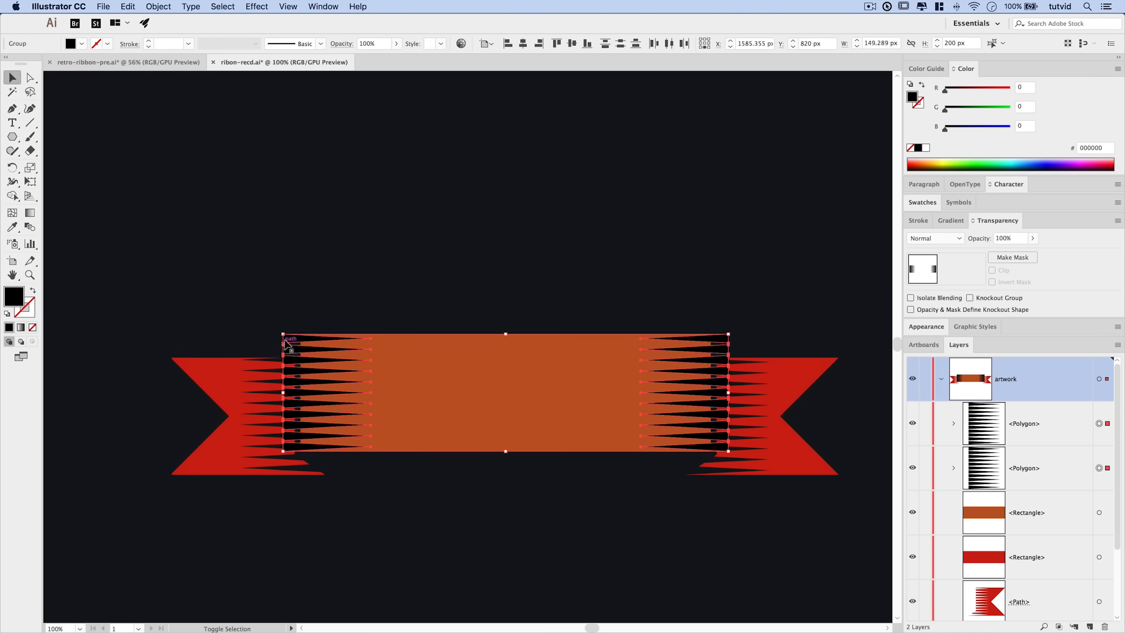
click(128, 7)
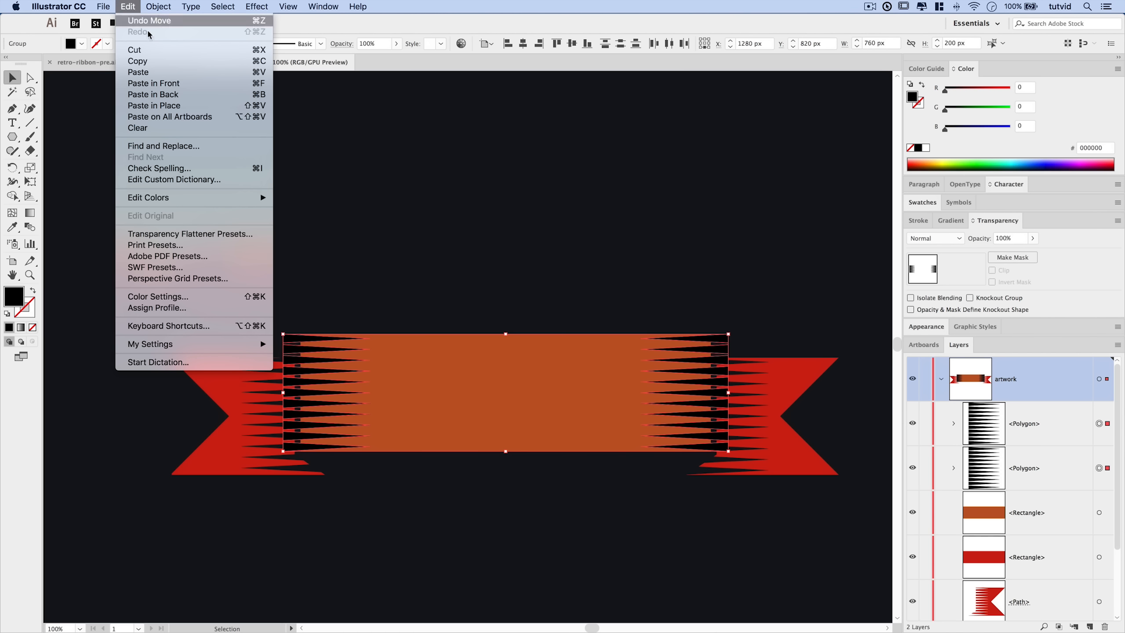
click(142, 49)
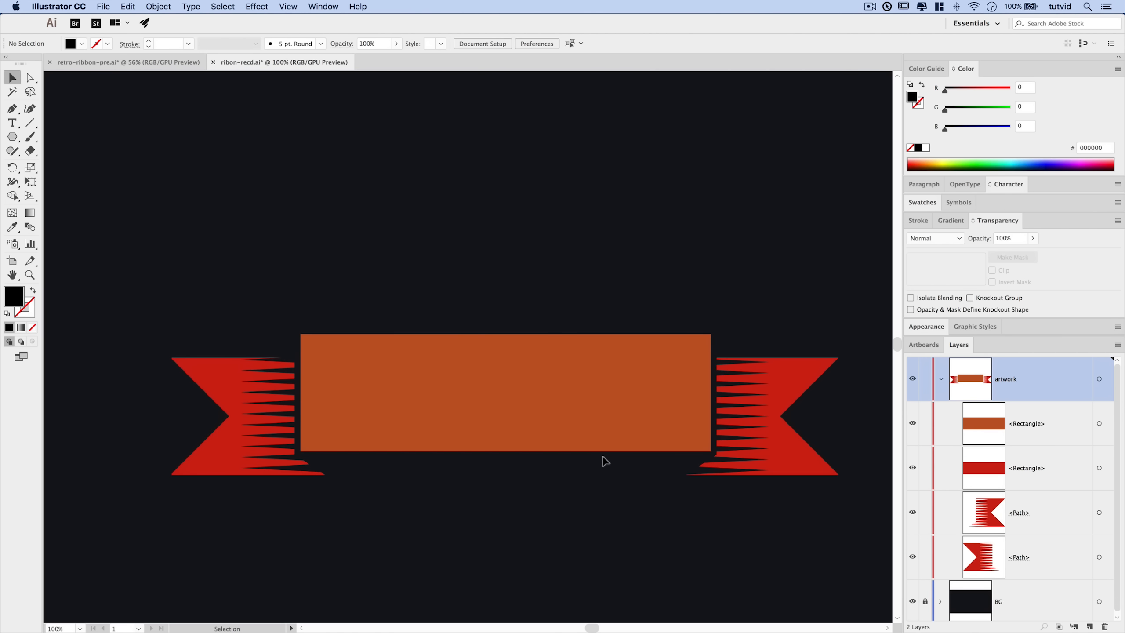
click(505, 370)
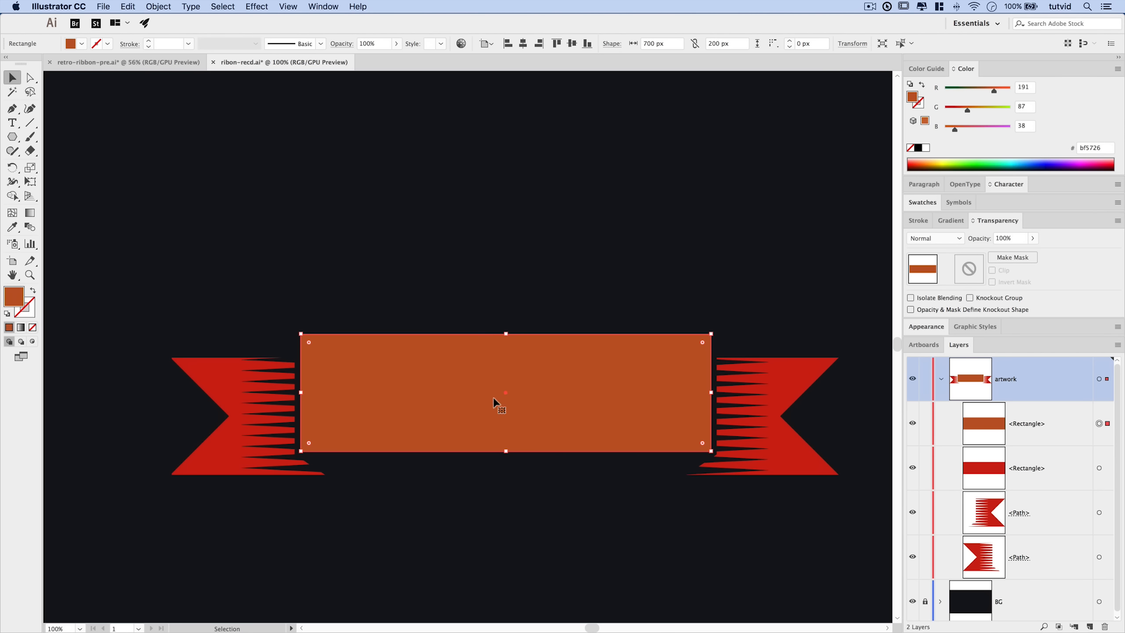
double_click(968, 268)
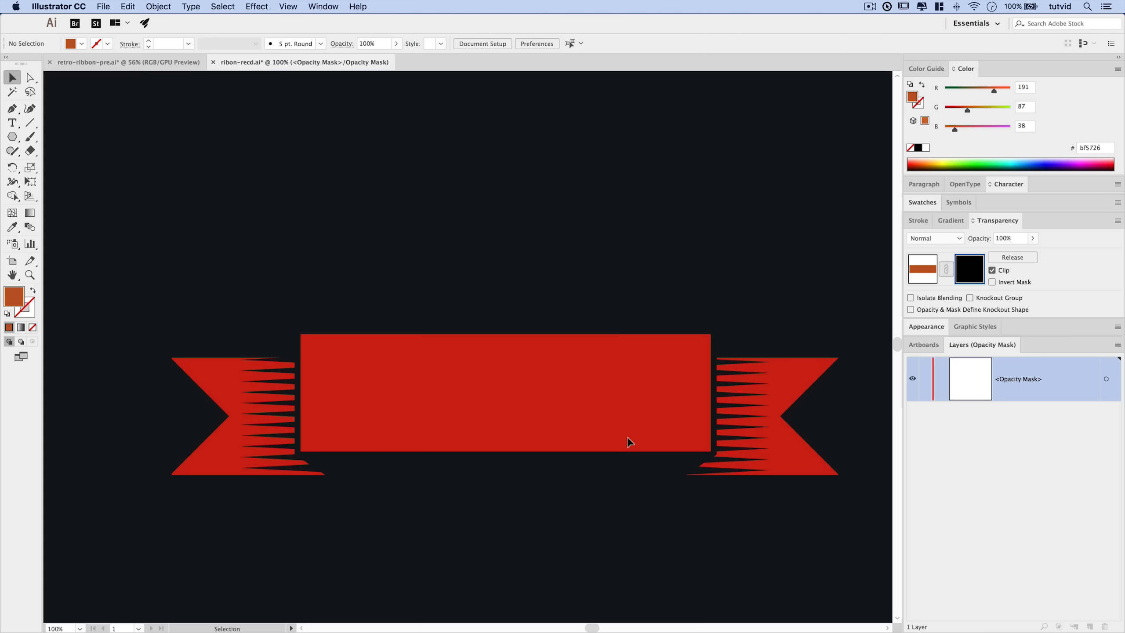
Paste the triangles in front inside the orange rectangle's opacity mask, fill them white, and return to the artwork with nothing selected.
click(151, 63)
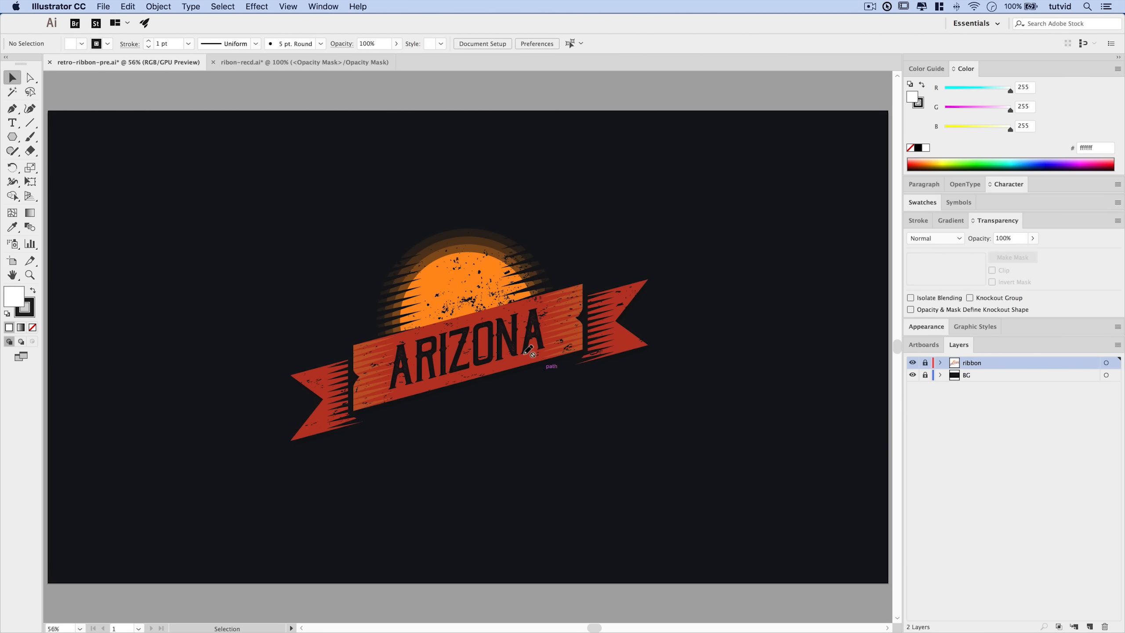
click(259, 63)
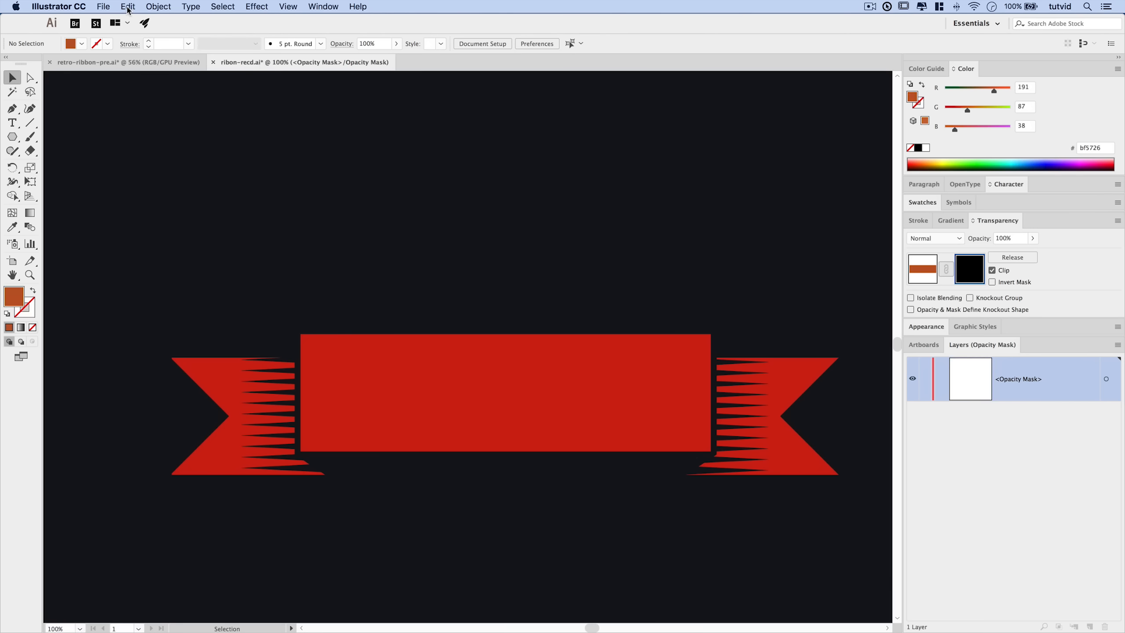
click(128, 6)
click(146, 87)
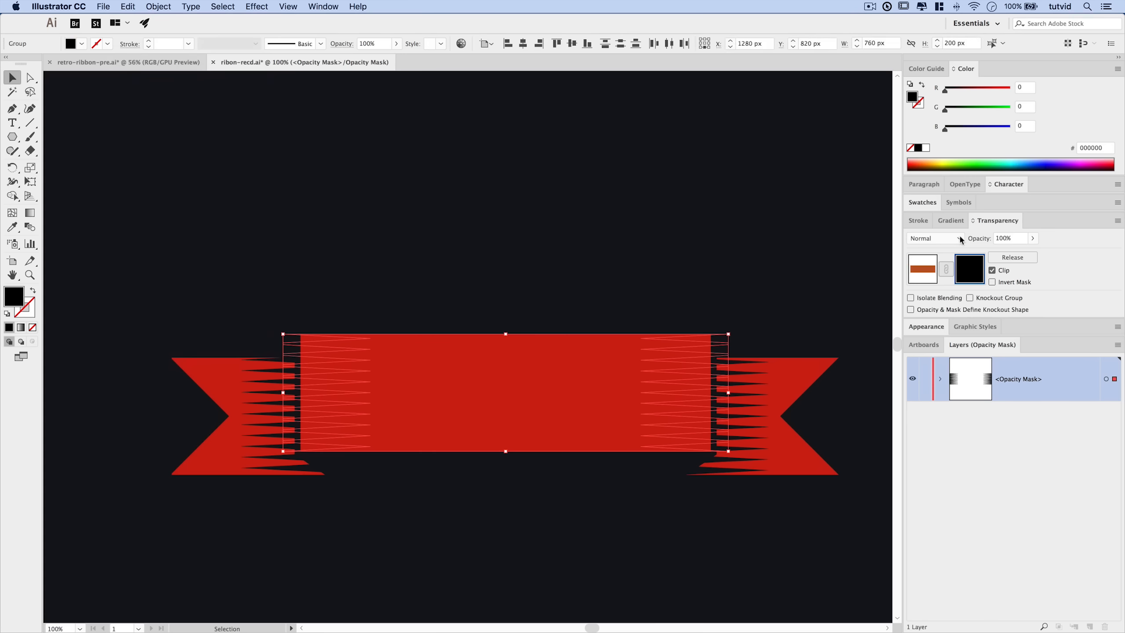
click(926, 148)
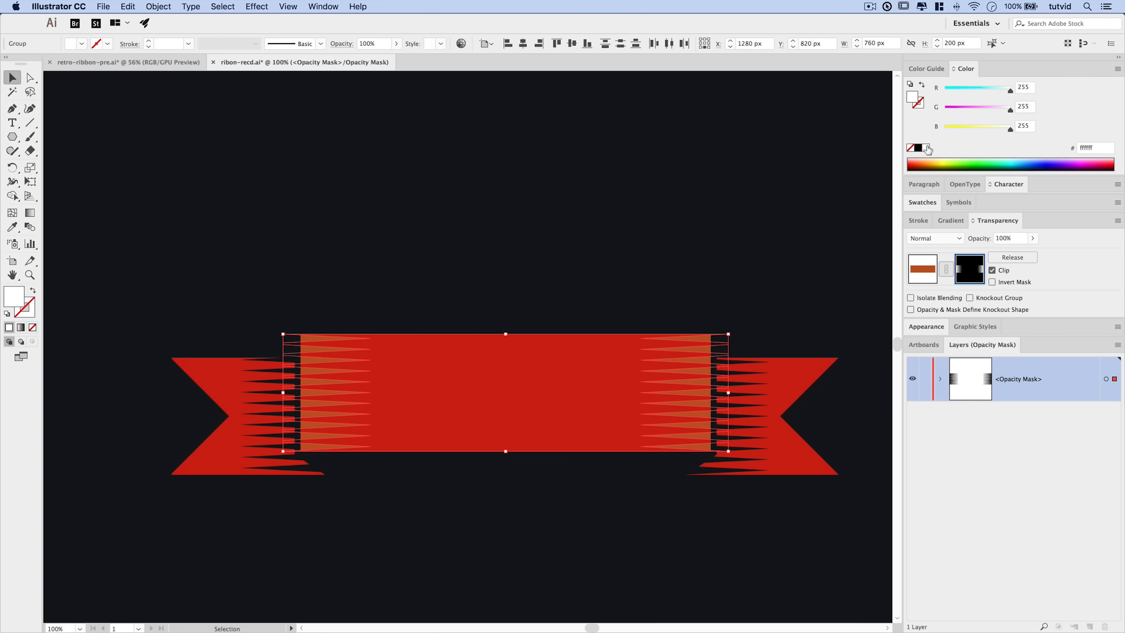
click(928, 276)
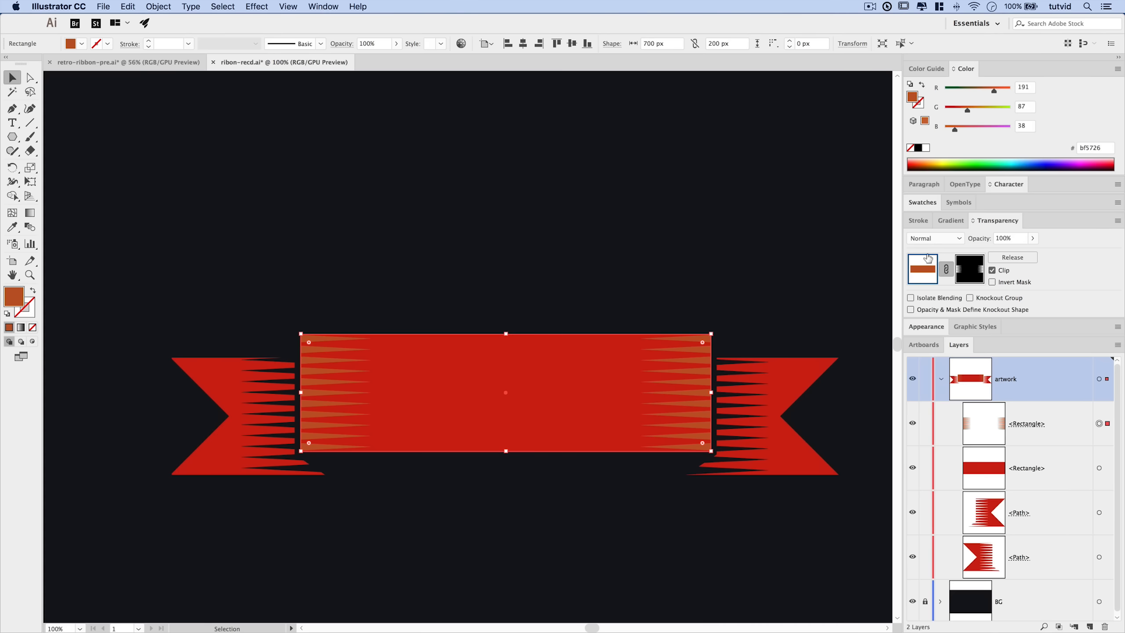
click(568, 262)
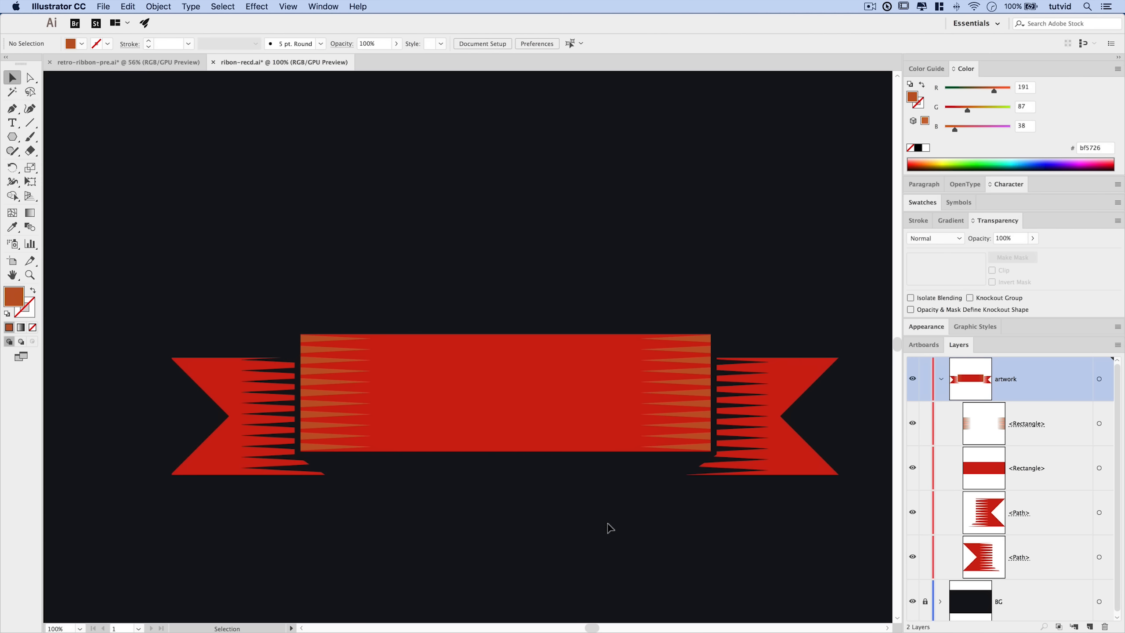
Examine the whole ribbon on its artboard at several magnifications.
key(super+minus)
key(super+minus)
key(super+minus)
key(super+minus)
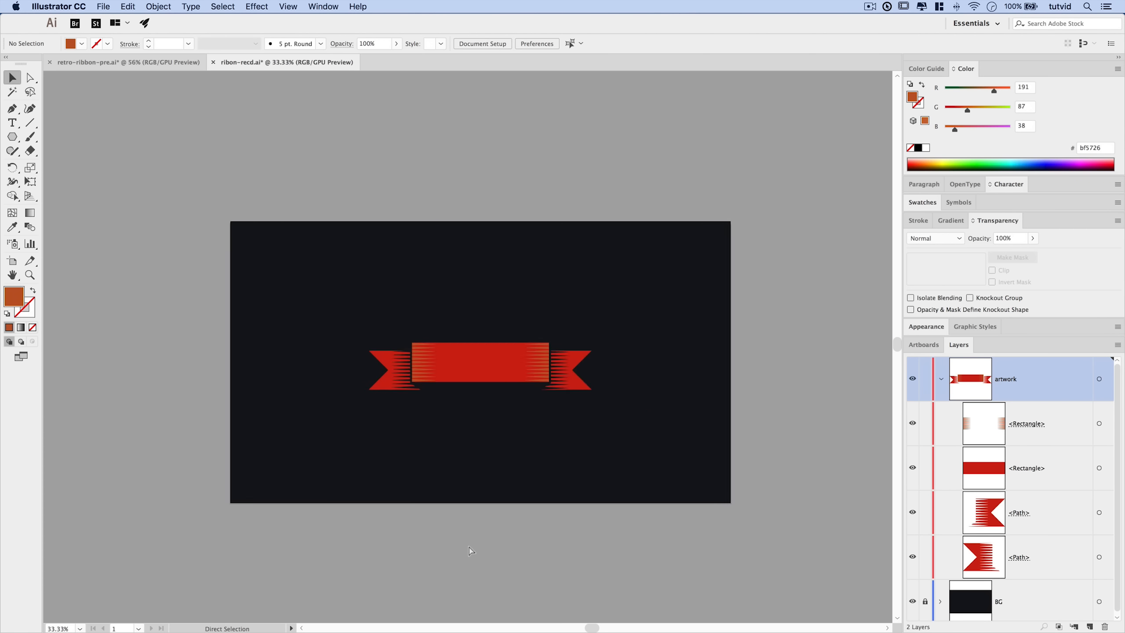
key(super+plus)
key(super+plus)
key(super+plus)
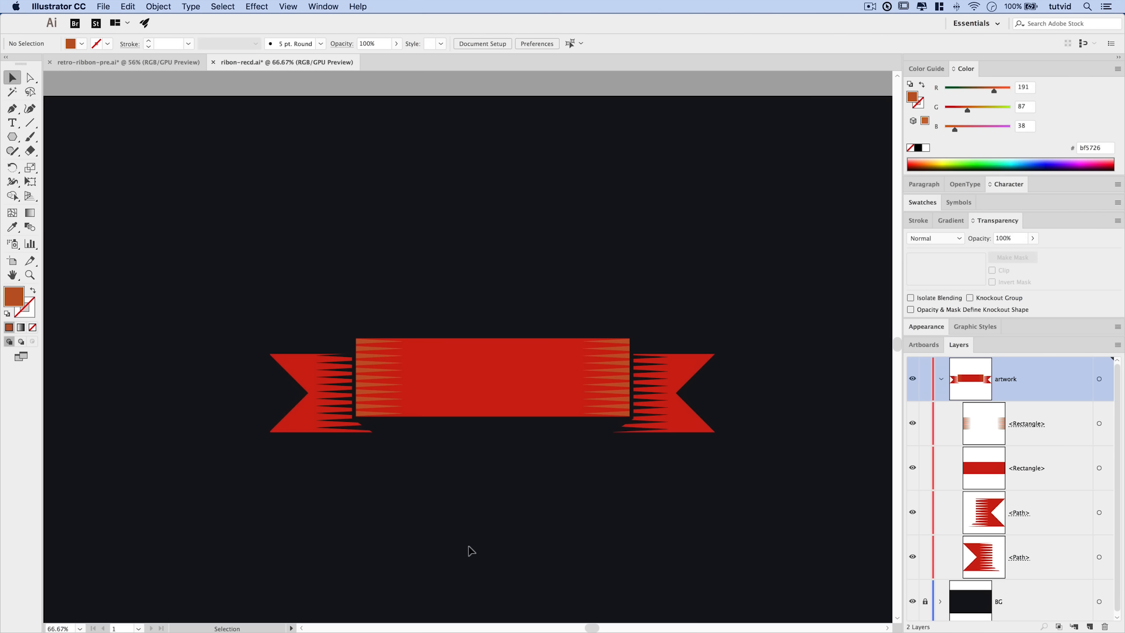
key(super+plus)
key(super+minus)
scroll(456, 315, down, 3)
scroll(456, 314, right, 2)
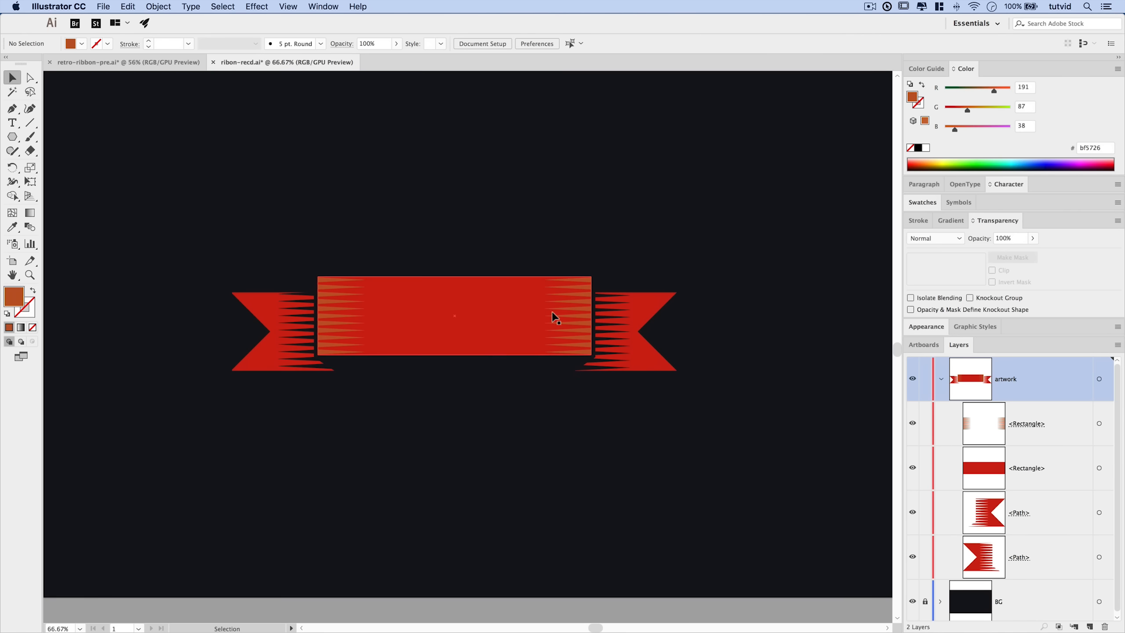
Save the document and group the central bar's red and orange rectangles.
key(super+s)
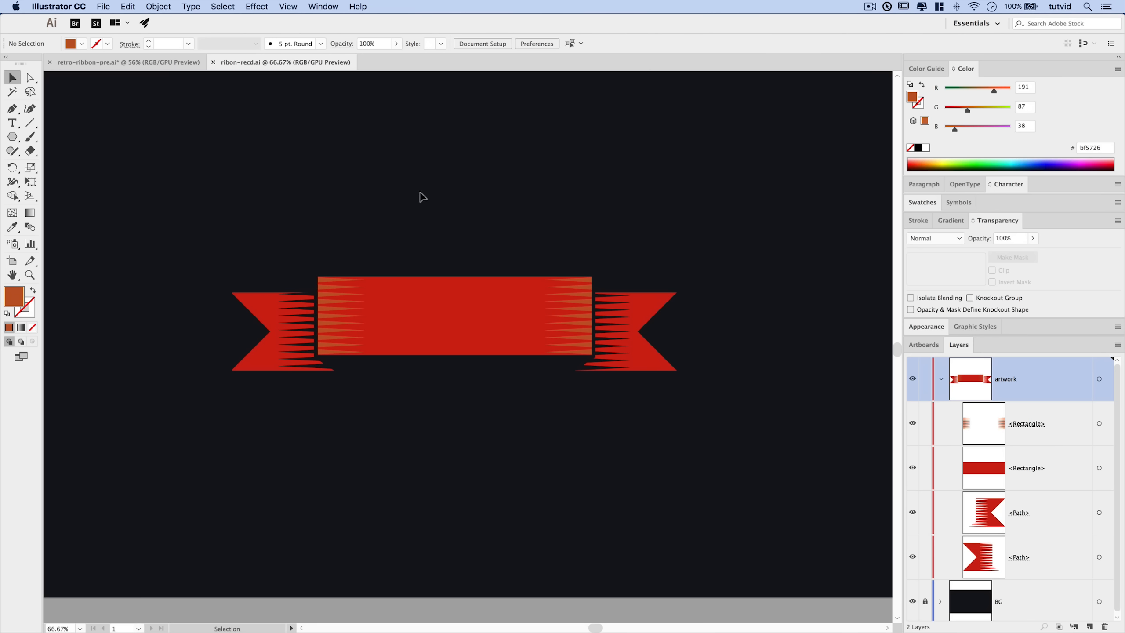
drag(427, 203, 490, 421)
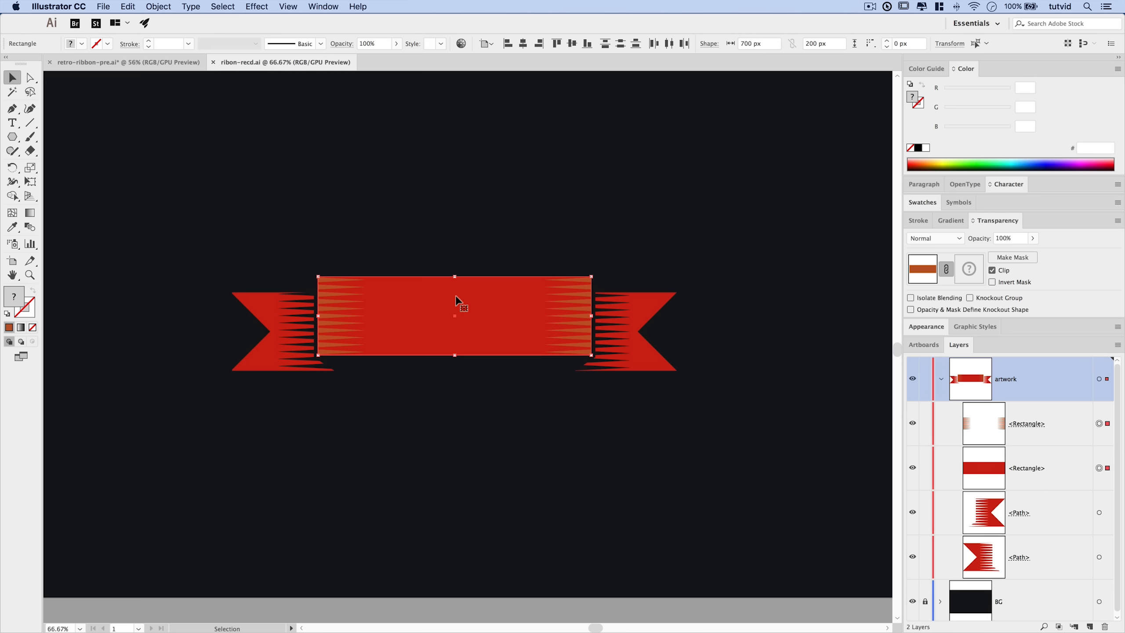
click(158, 6)
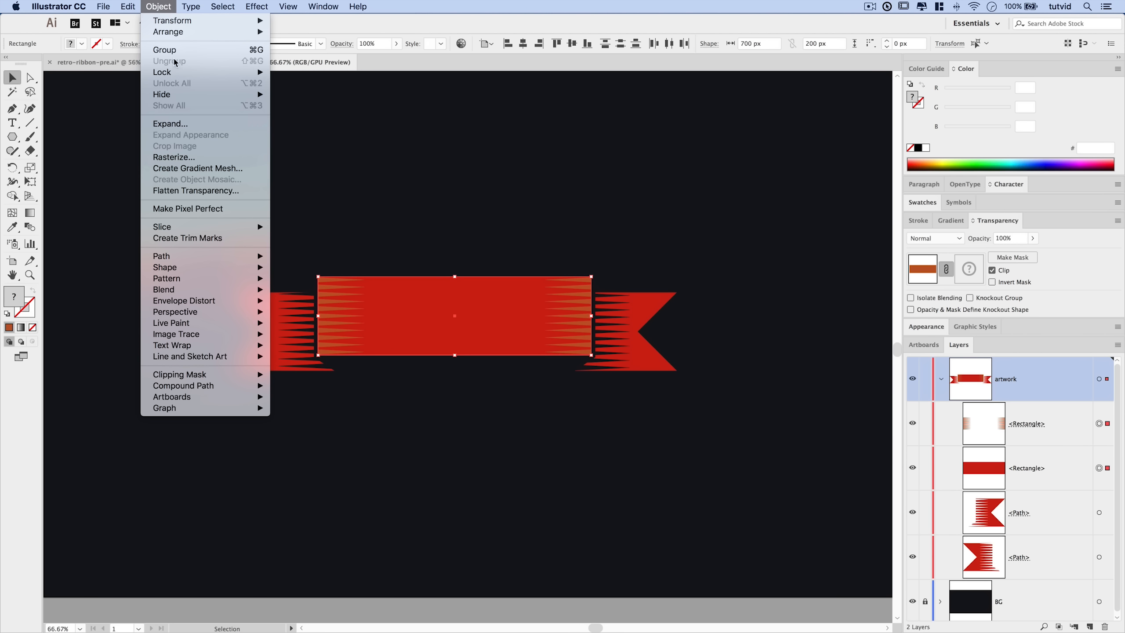
click(171, 53)
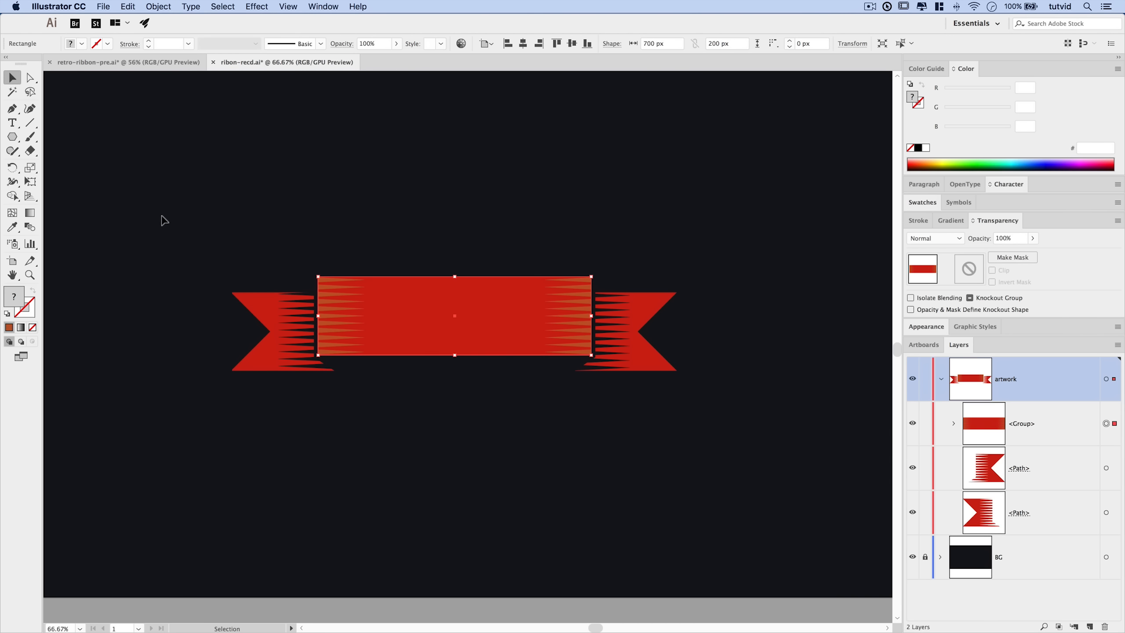
Add a point text object reading "I" above the central bar.
click(13, 123)
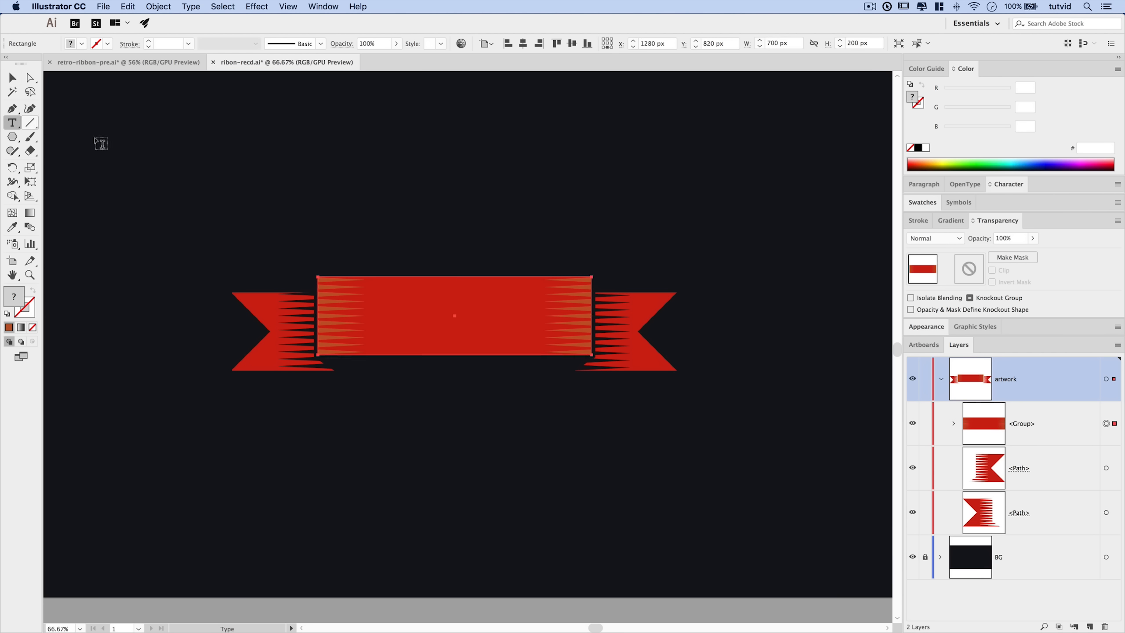
click(414, 208)
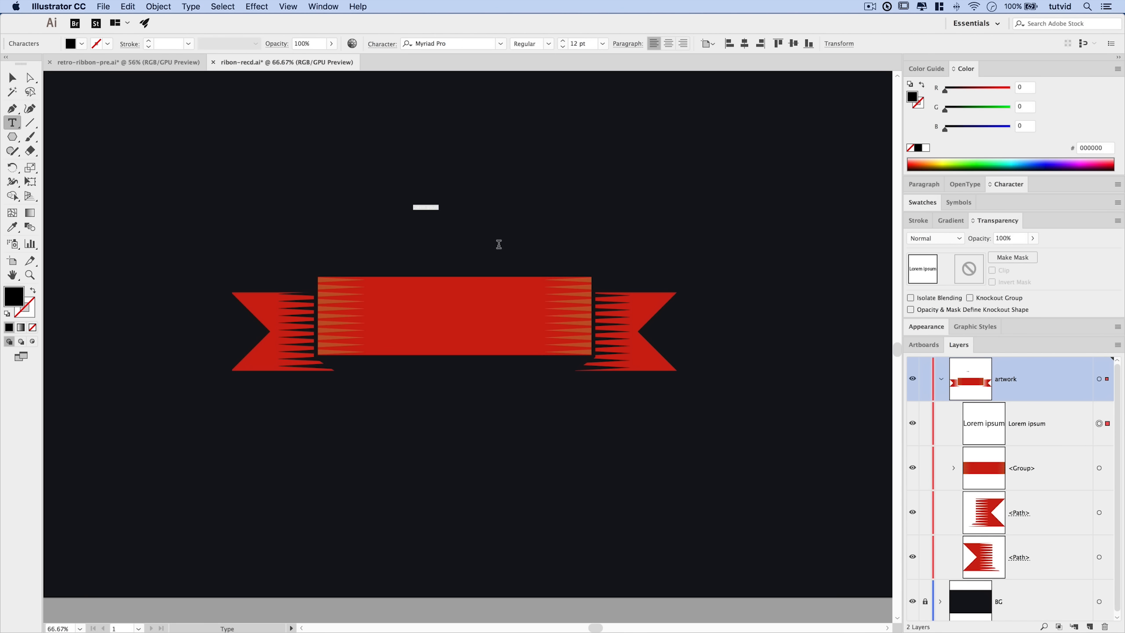
text(I)
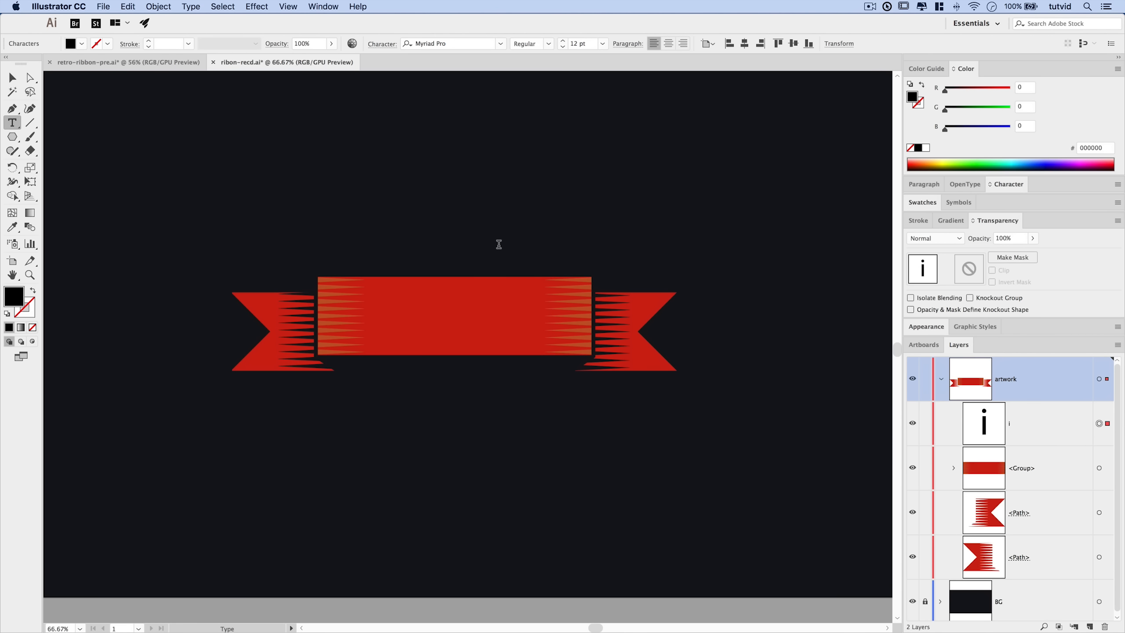
click(19, 77)
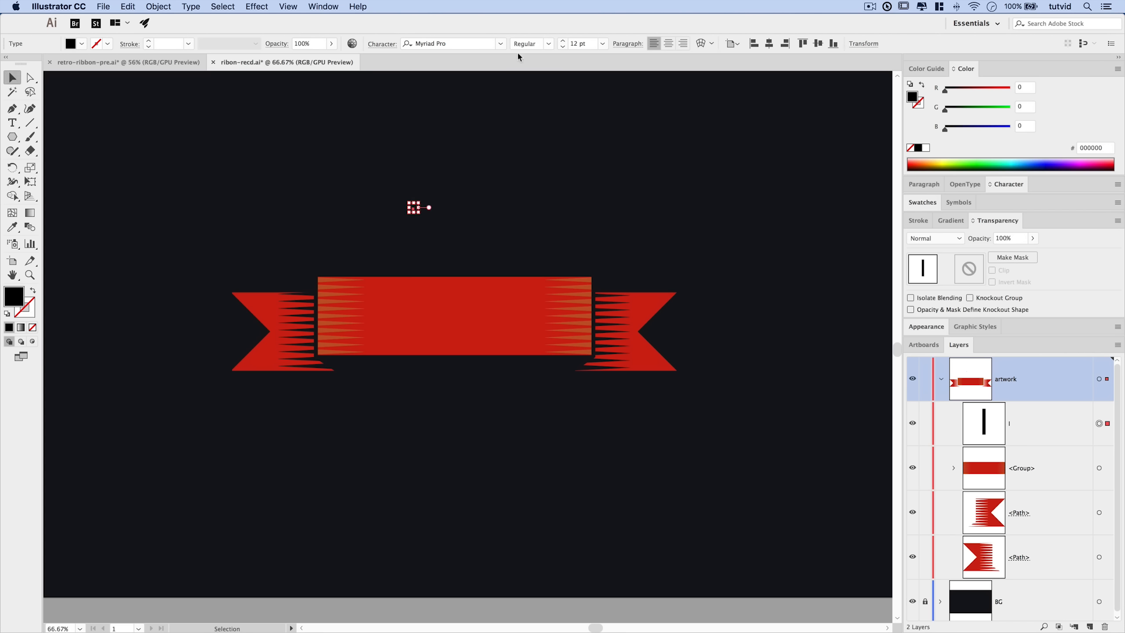
Set the letter's font size to 150 pt and move it above the central bar's left edge.
click(581, 43)
text(150 pt)
key(Tab)
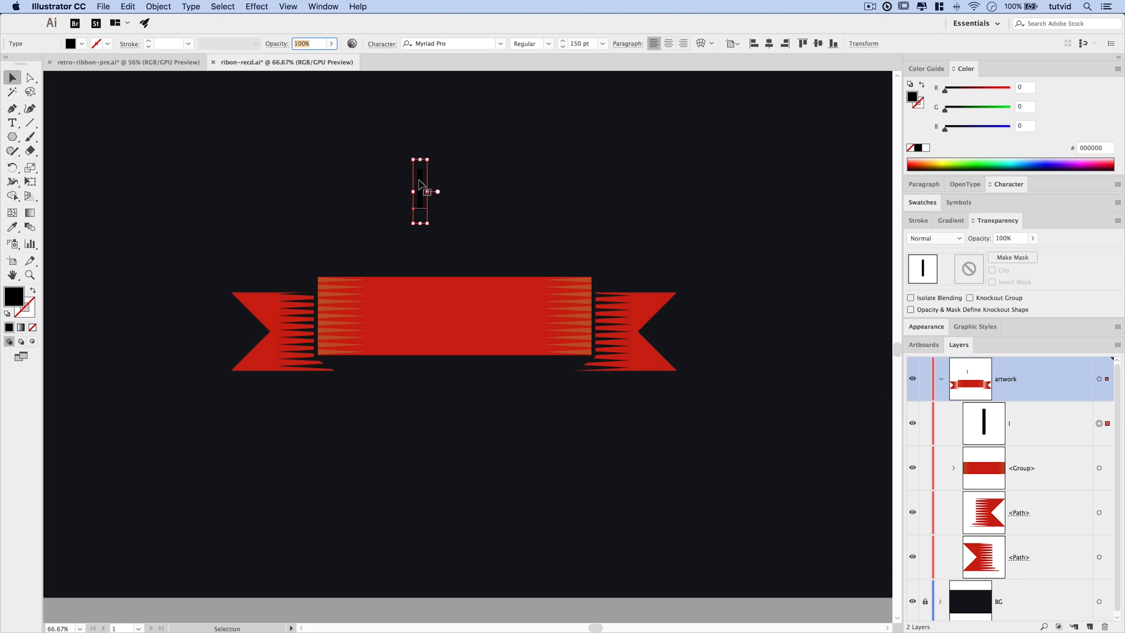
drag(421, 184, 326, 201)
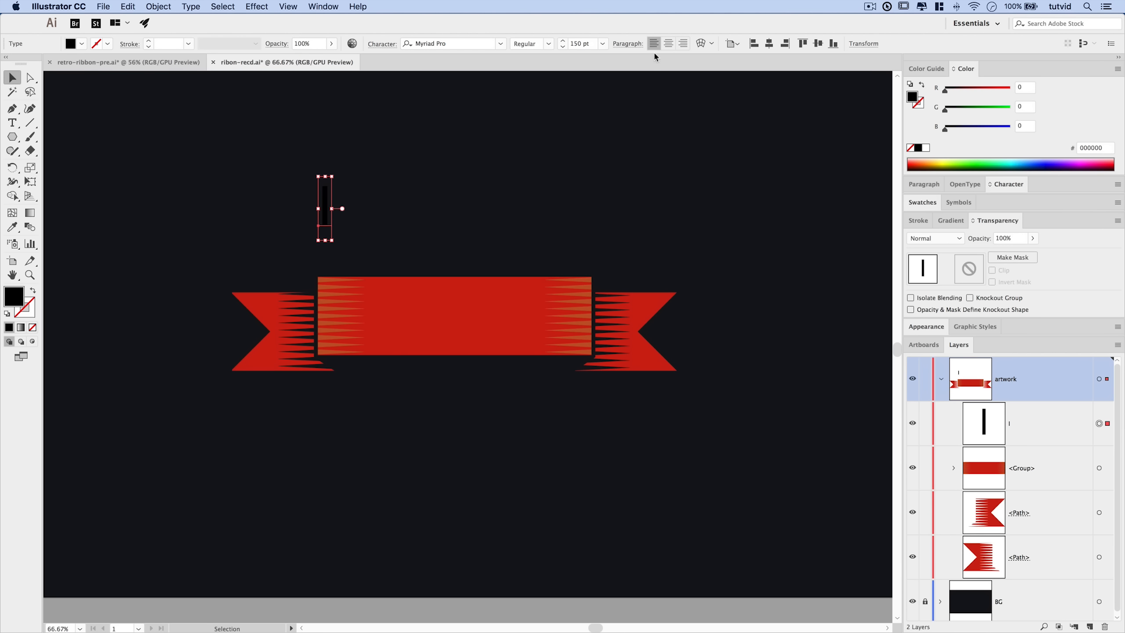
Set the letter's font size to 600 pt and move it to the left of the ribbon.
double_click(575, 43)
text(600)
key(Return)
drag(340, 195, 175, 329)
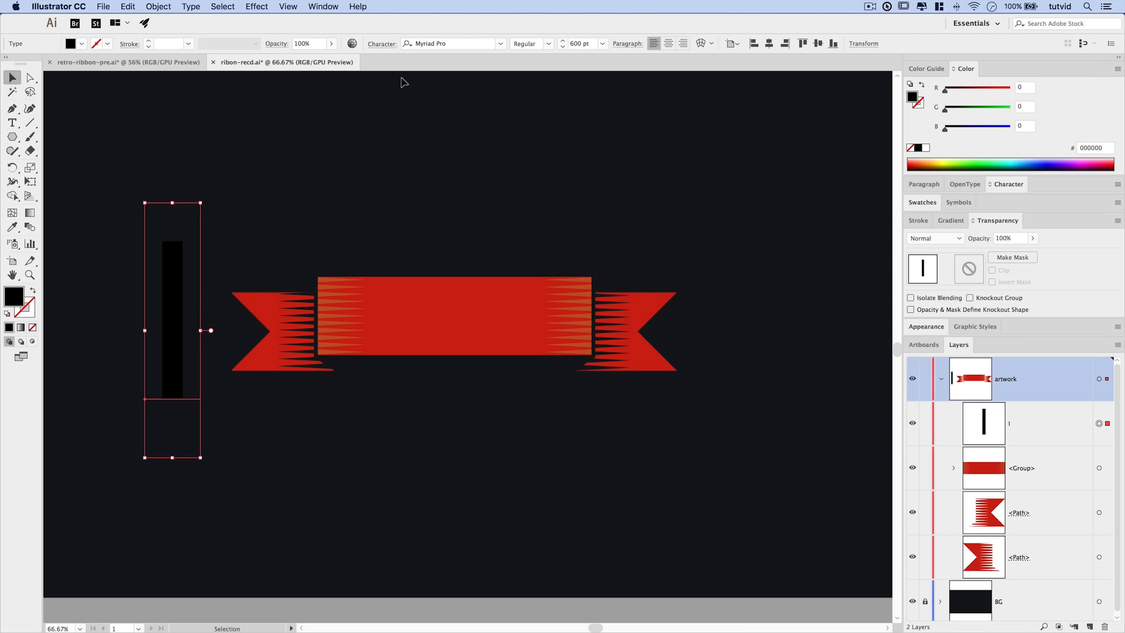
Change the large letter's font to Bohem Press.
double_click(447, 44)
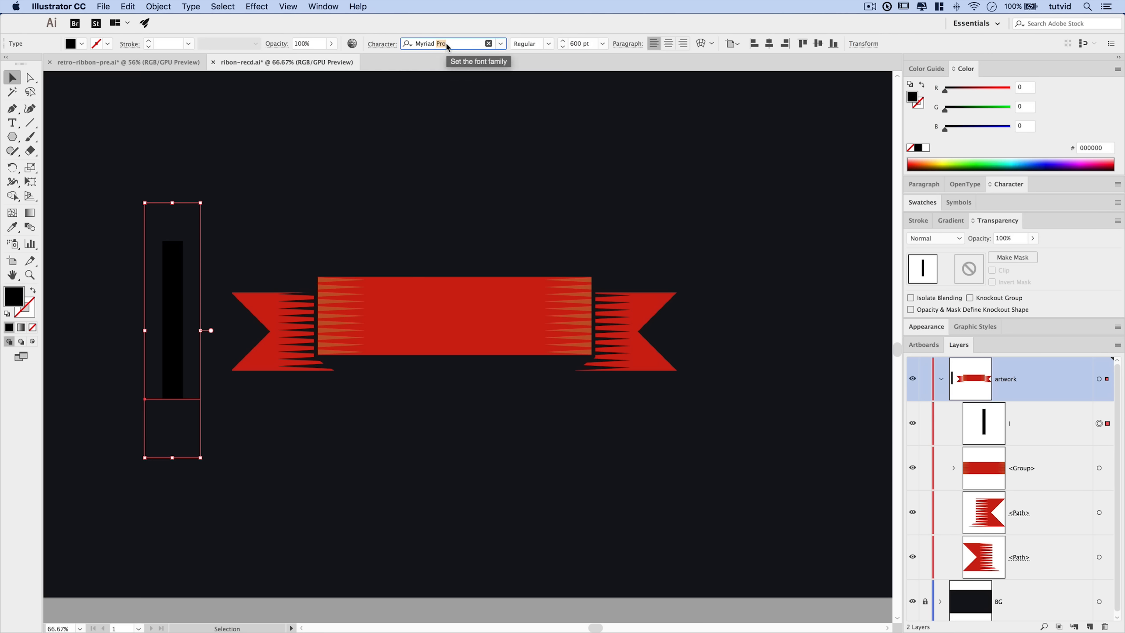
triple_click(430, 44)
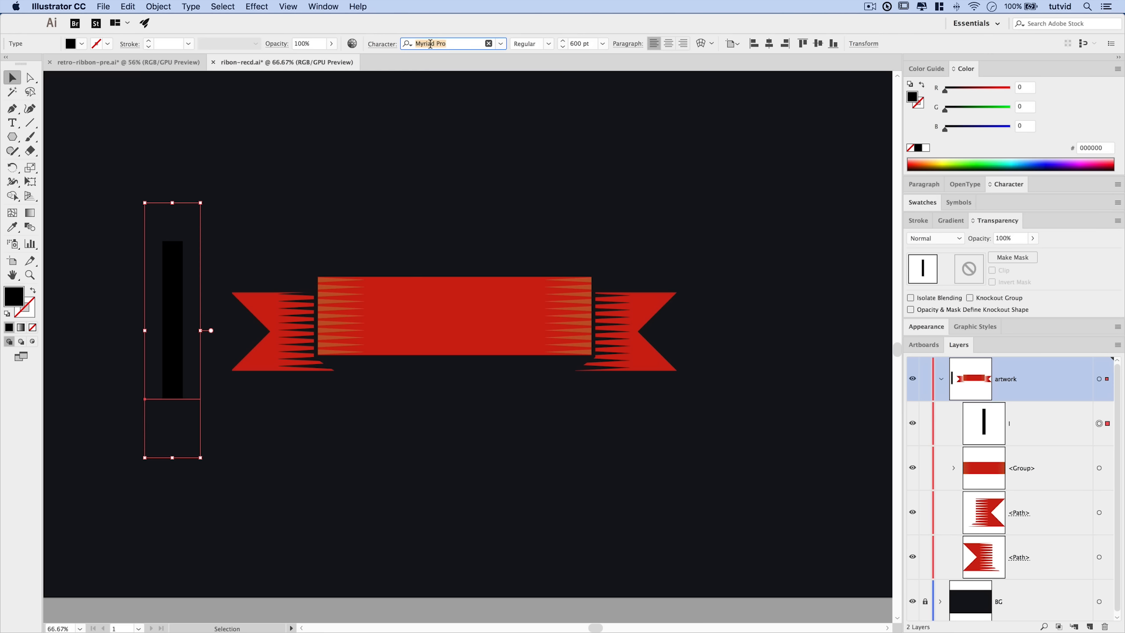
text(bohem)
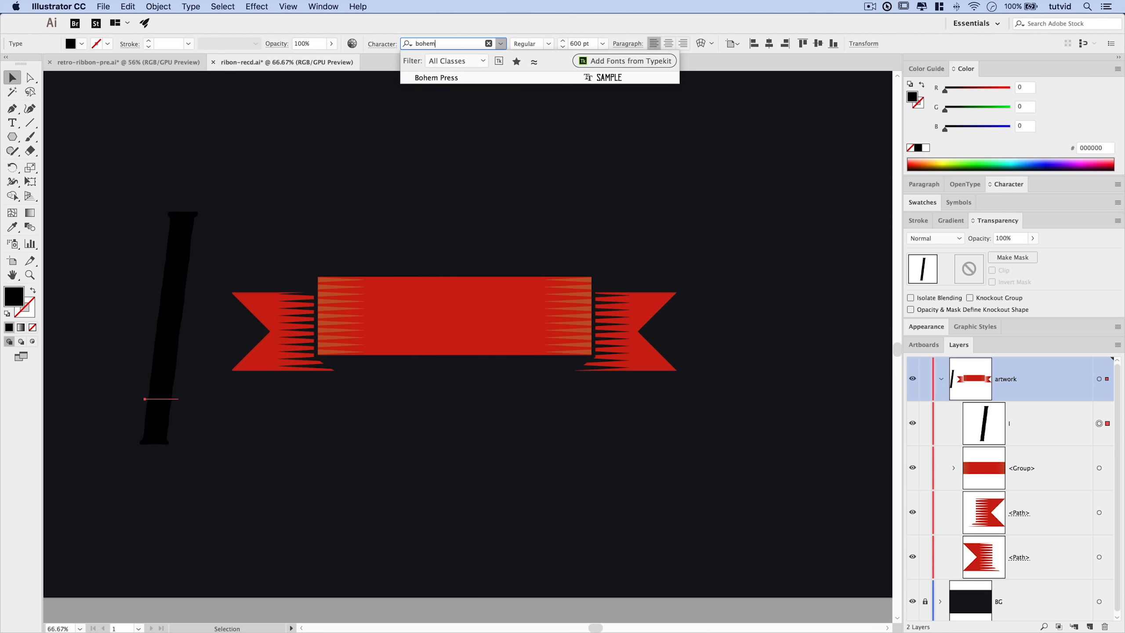
click(437, 78)
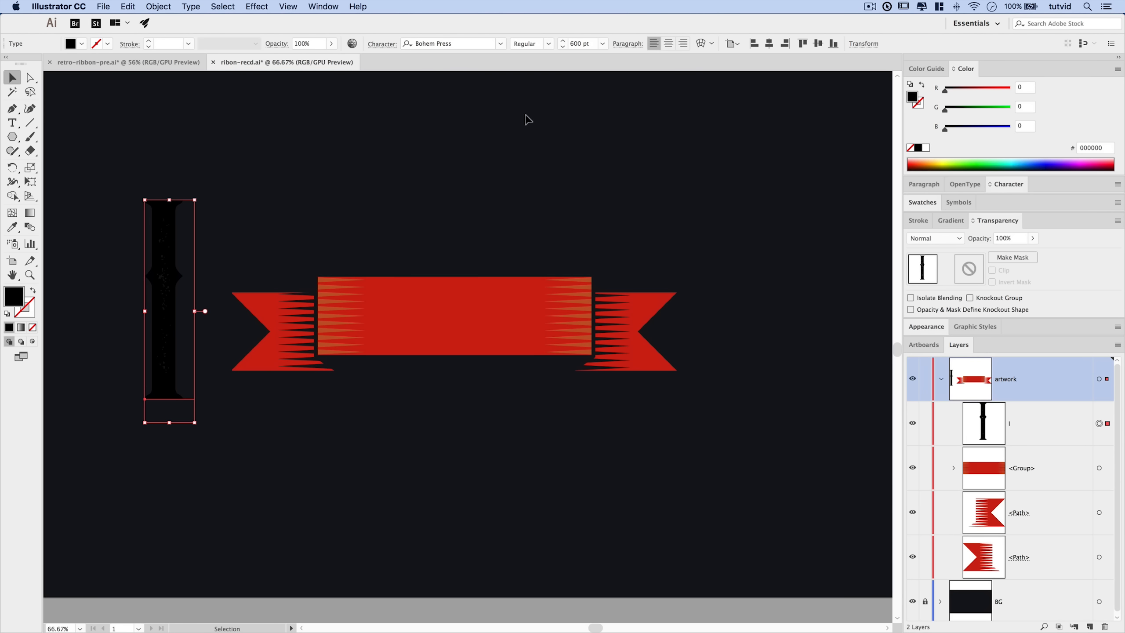
Try the letter over the middle of the red central bar and return it beside the ribbon's left end.
drag(165, 250, 447, 221)
key(t)
click(446, 212)
key(Escape)
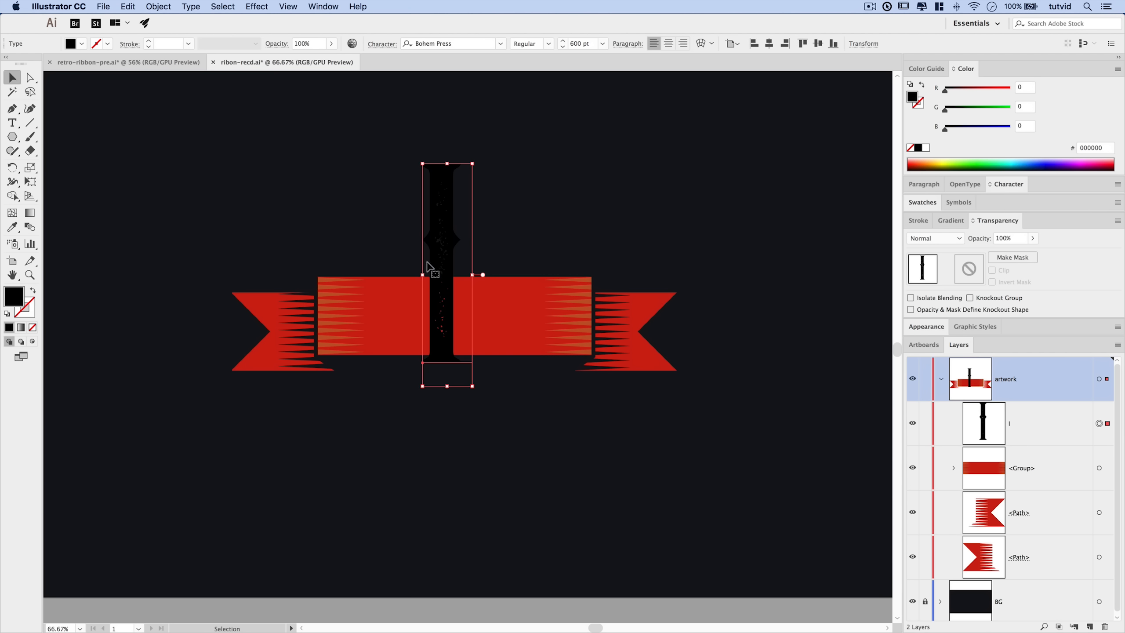
drag(453, 228, 195, 309)
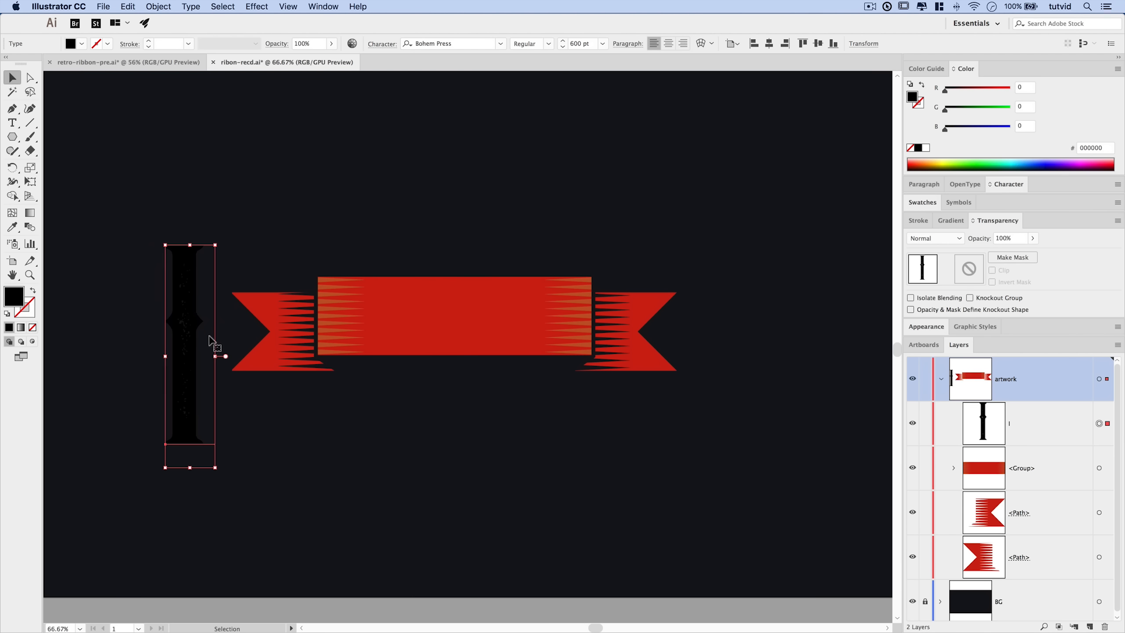
double_click(189, 288)
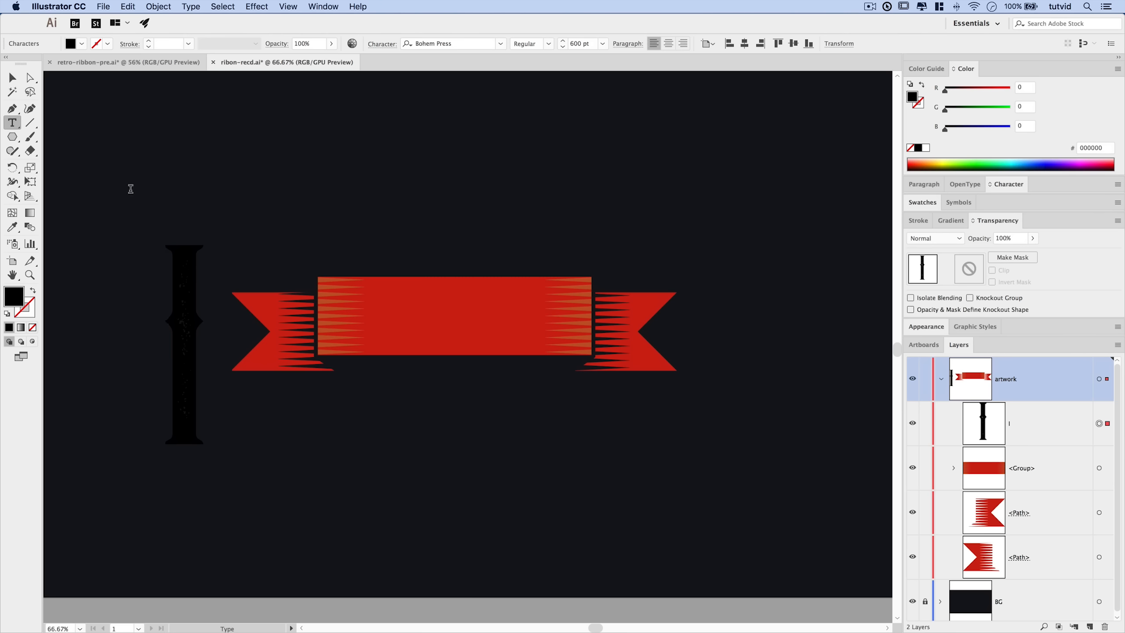
Convert the letter beside the ribbon's left end to outlines and ungroup the result.
click(13, 78)
drag(186, 305, 174, 251)
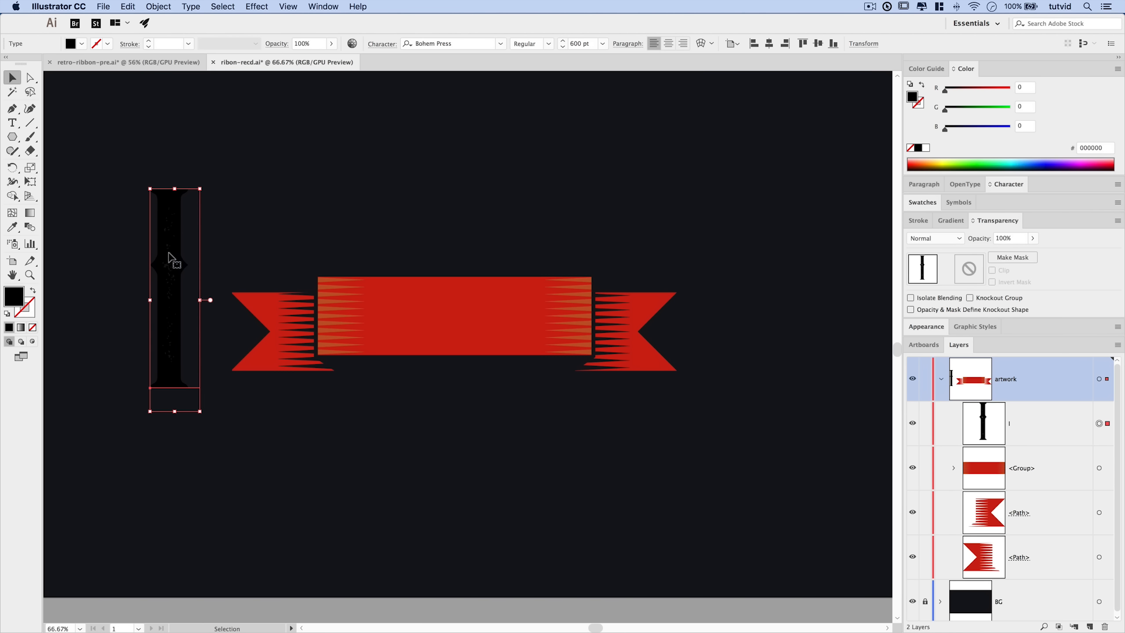
right_click(169, 253)
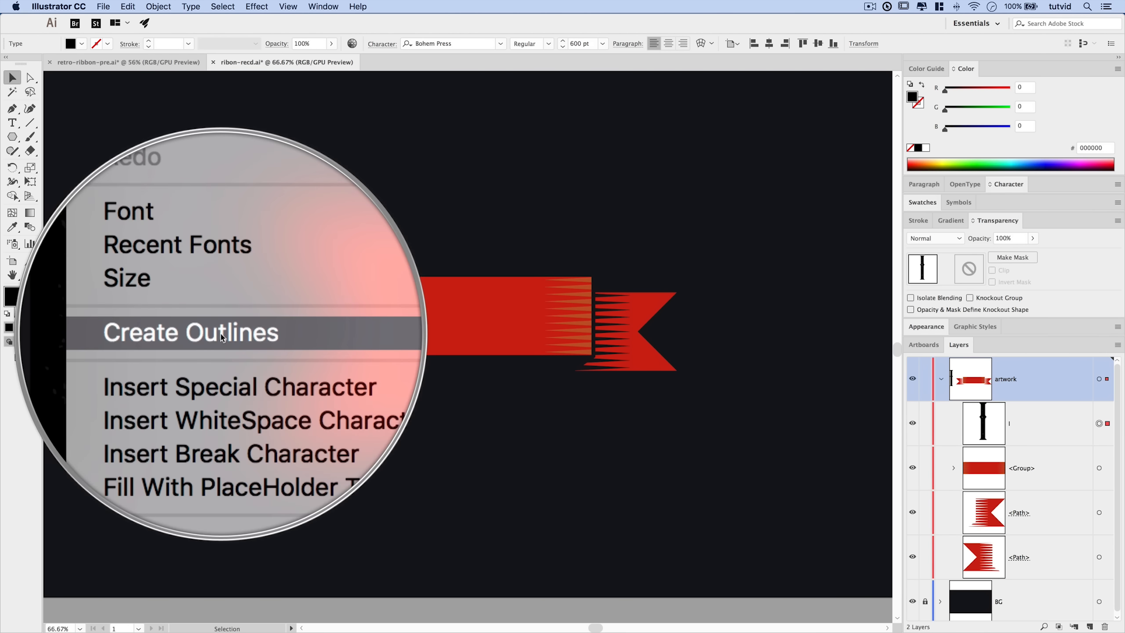
click(222, 335)
right_click(171, 264)
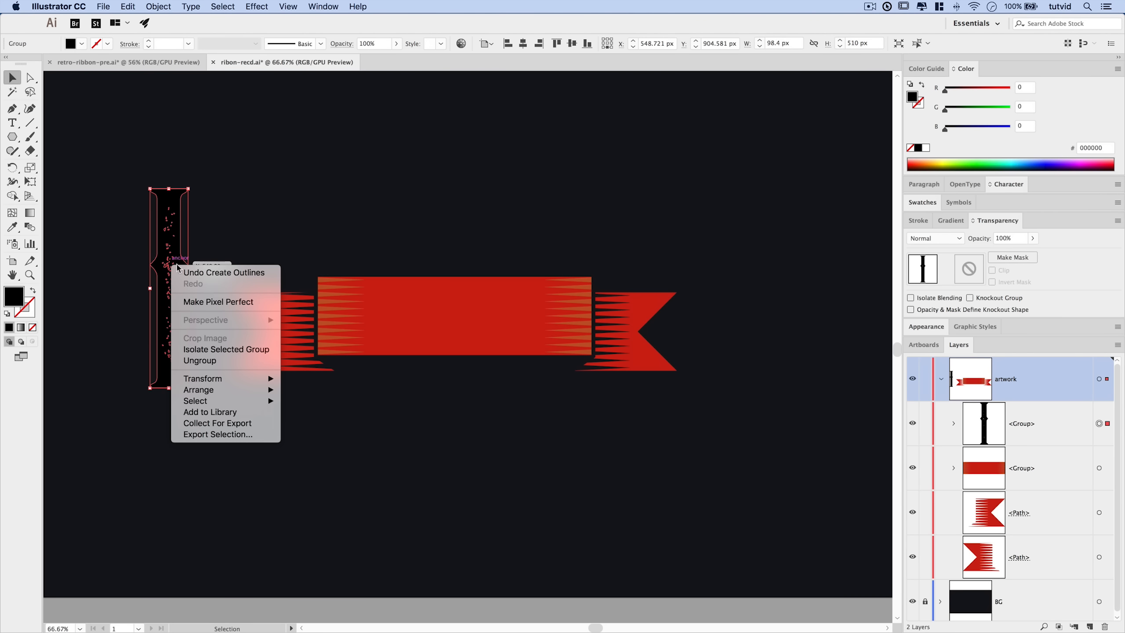
click(211, 365)
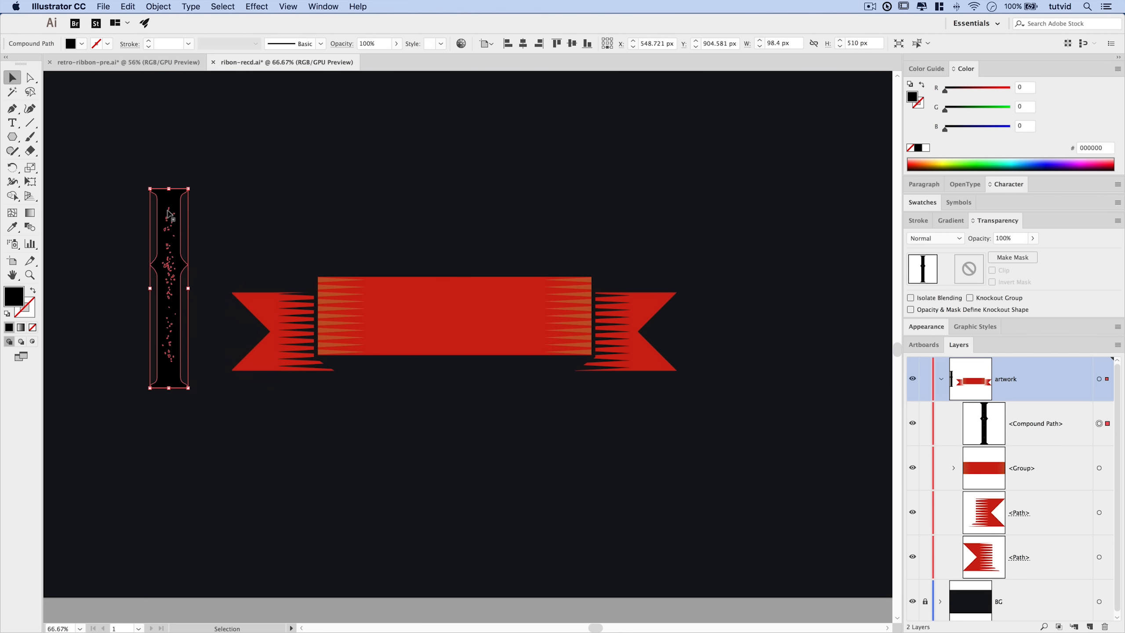
Release the outlined letter's compound path into separate paths and review them in the artwork layer.
right_click(167, 263)
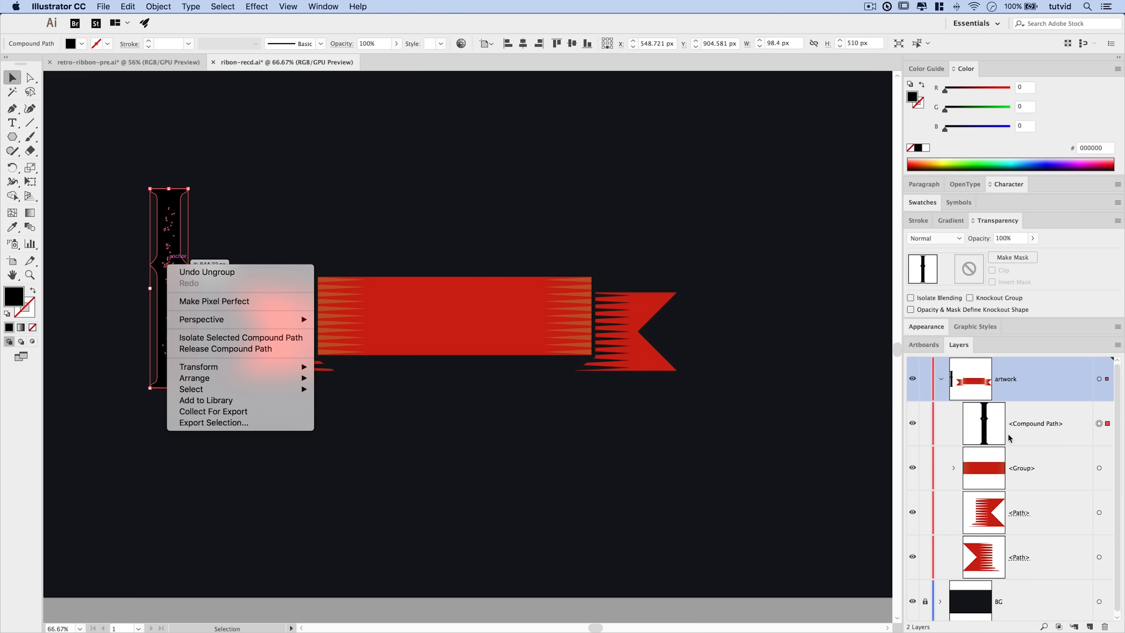
click(221, 350)
scroll(1037, 472, down, 10)
scroll(1037, 472, up, 3)
scroll(1037, 473, up, 10)
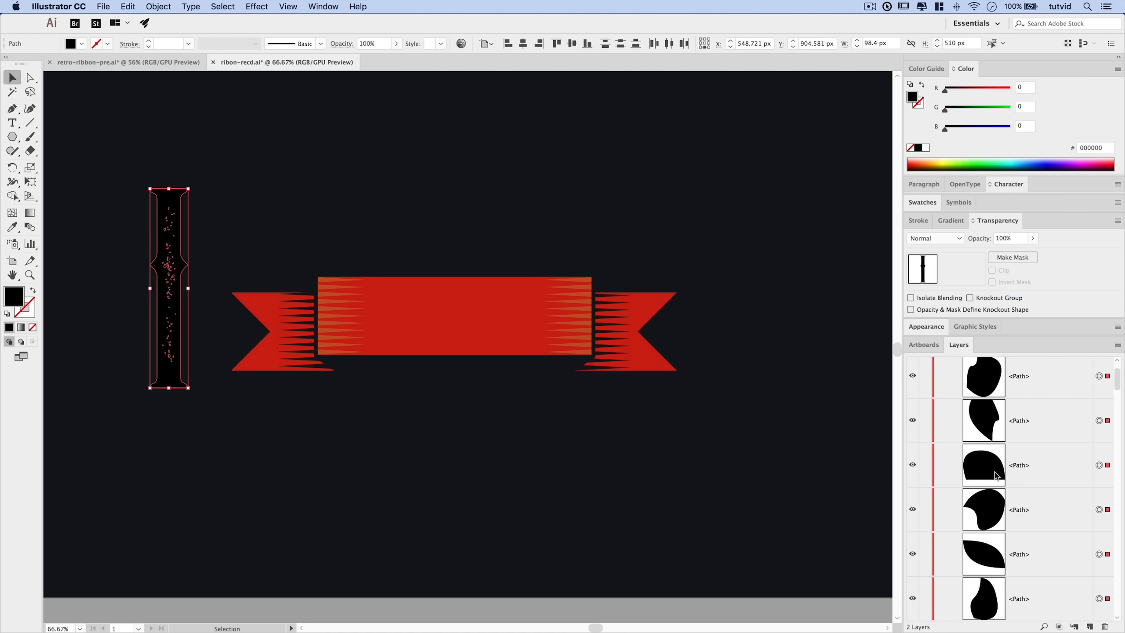
scroll(995, 474, up, 2)
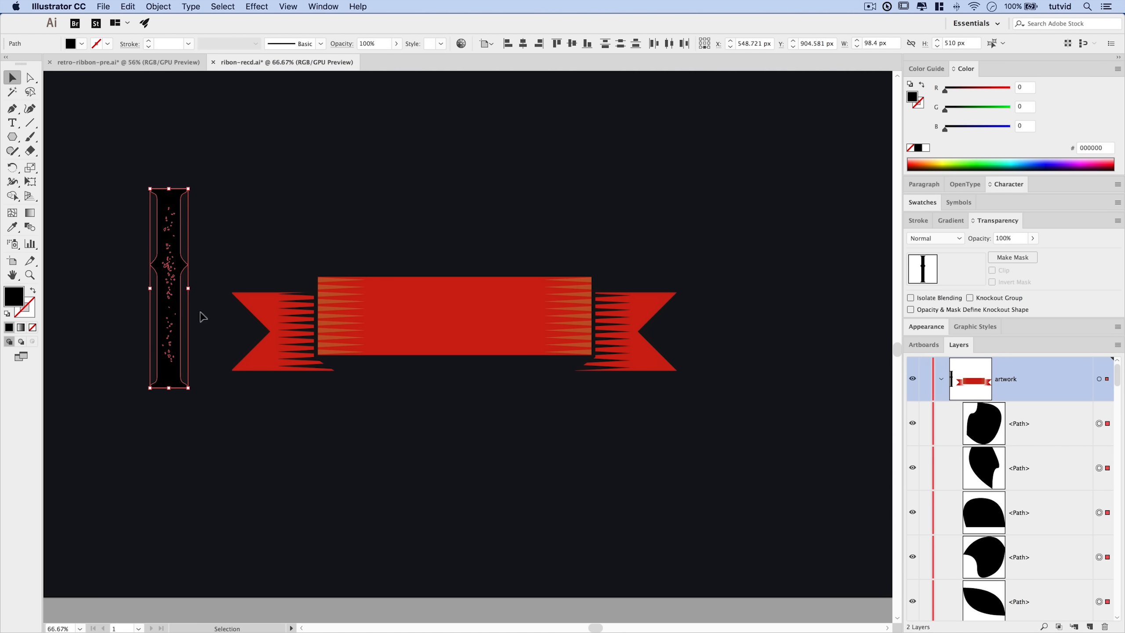
Merge the letter's released paths into one solid shape with the Pathfinder's Merge operation.
click(338, 6)
click(389, 411)
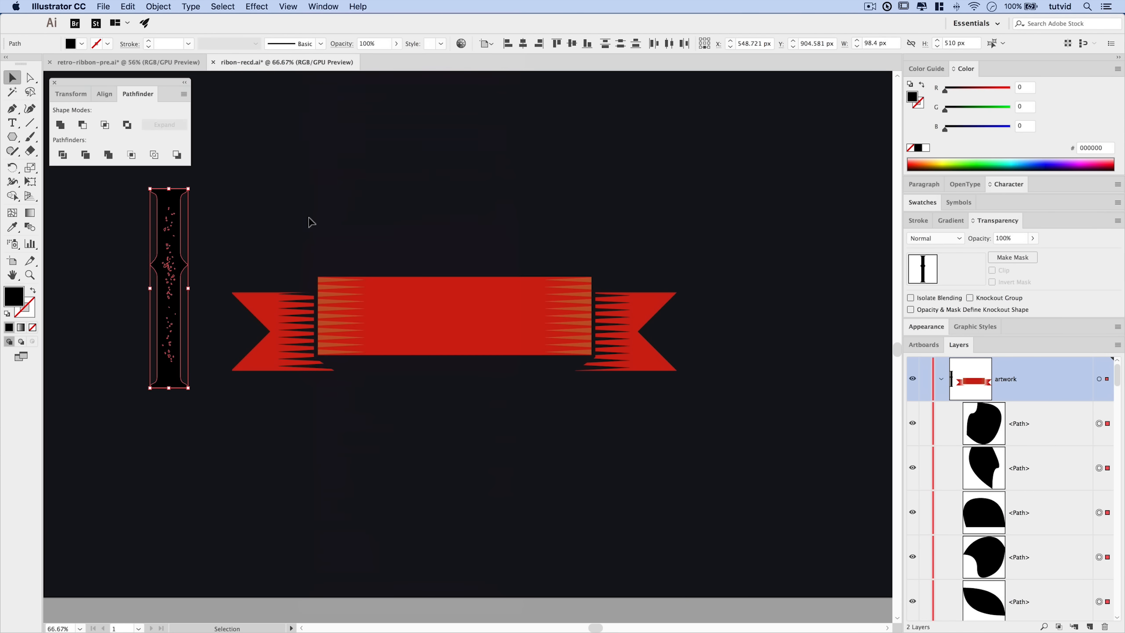
click(109, 155)
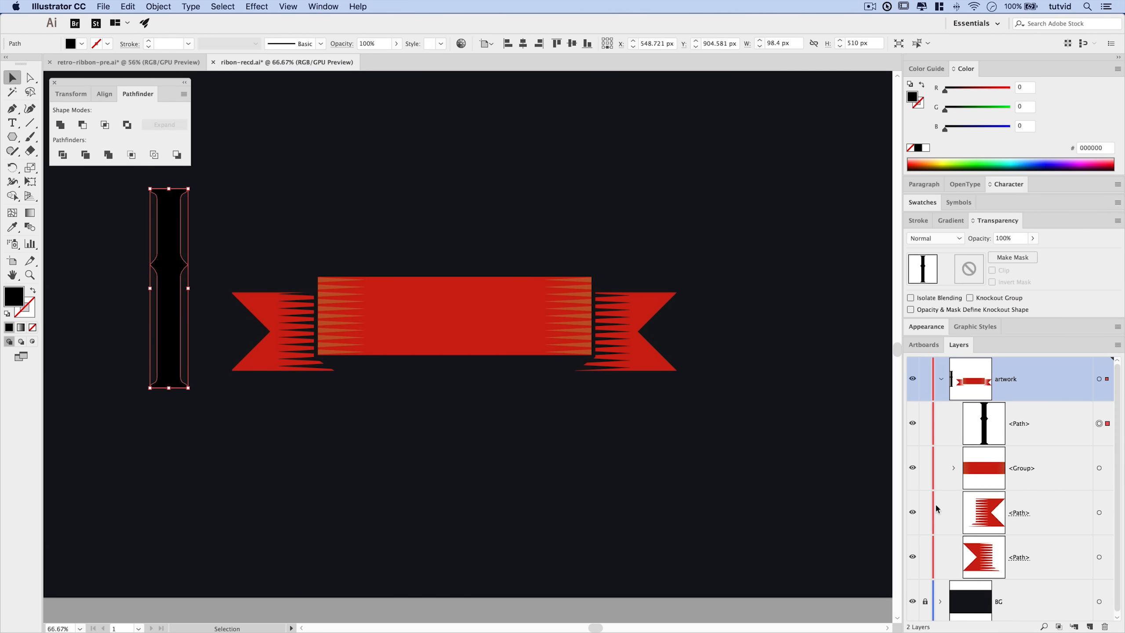
click(55, 83)
Place the solid letter shape over the central bar's left edge, centred at about X 899 px and Y 1040 px.
drag(166, 276, 306, 331)
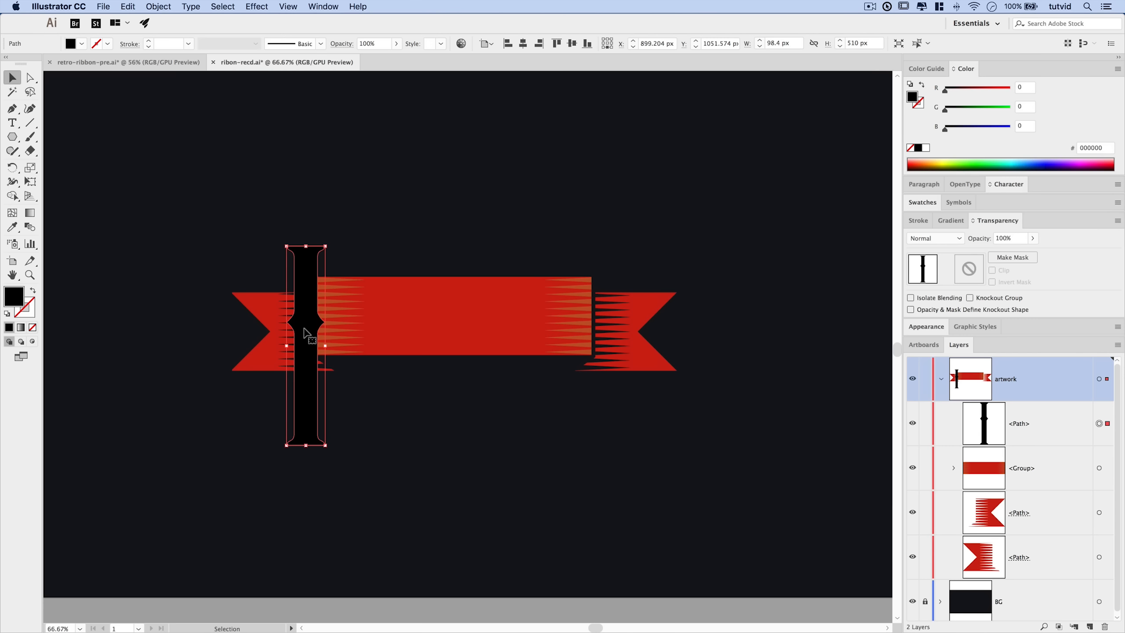
click(409, 393)
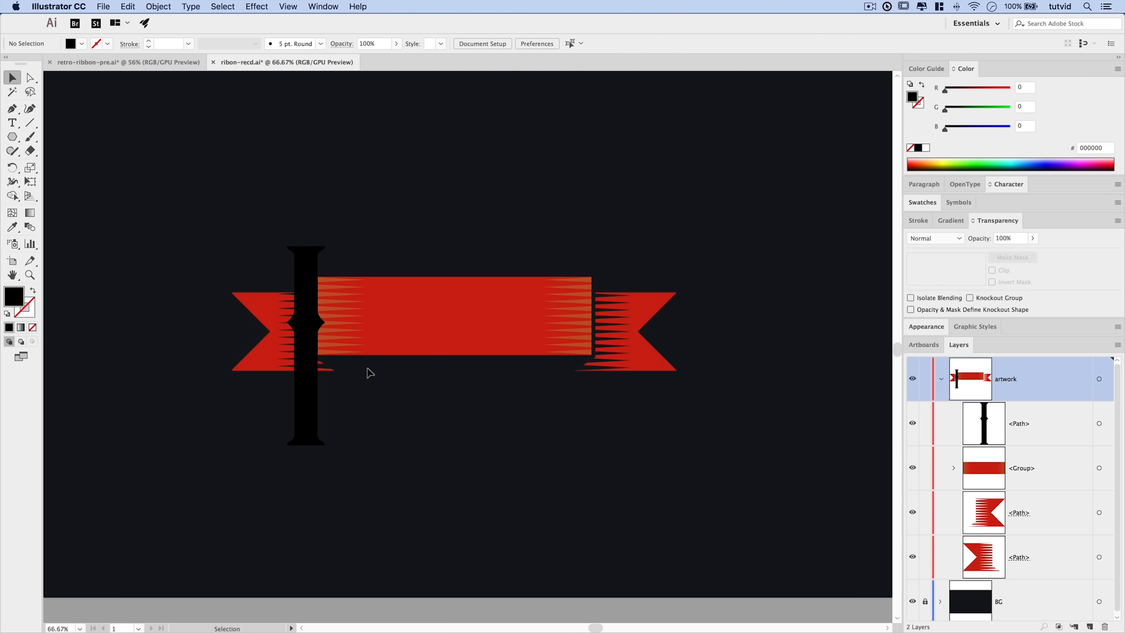
click(315, 342)
key(Up)
key(Up)
key(Up)
key(Up)
key(Up)
key(Up)
key(Up)
key(Up)
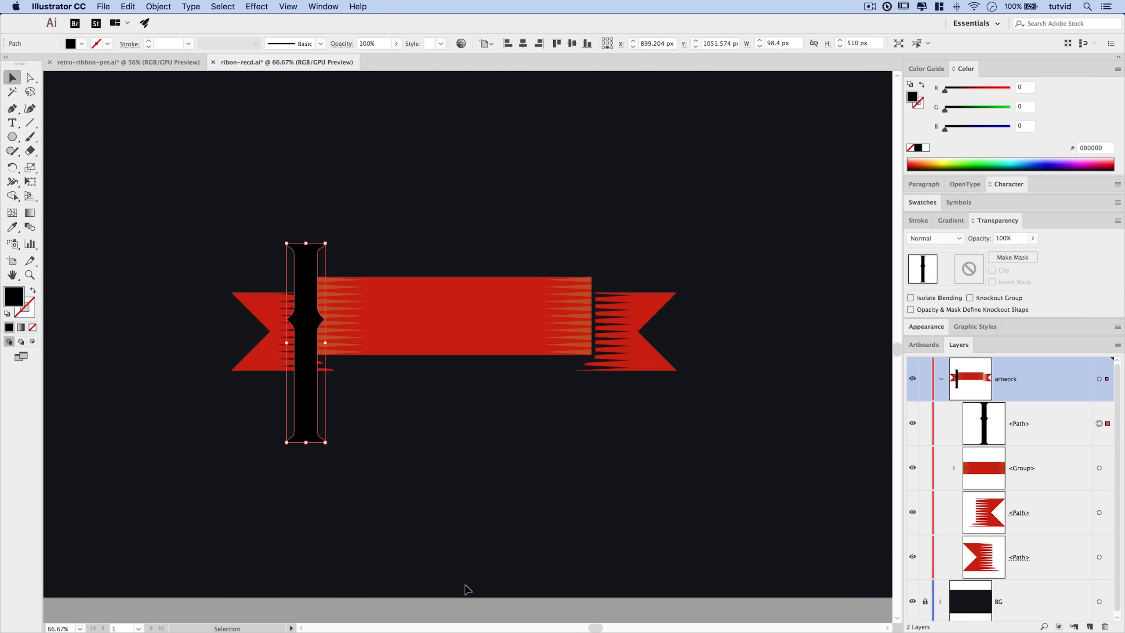
click(463, 532)
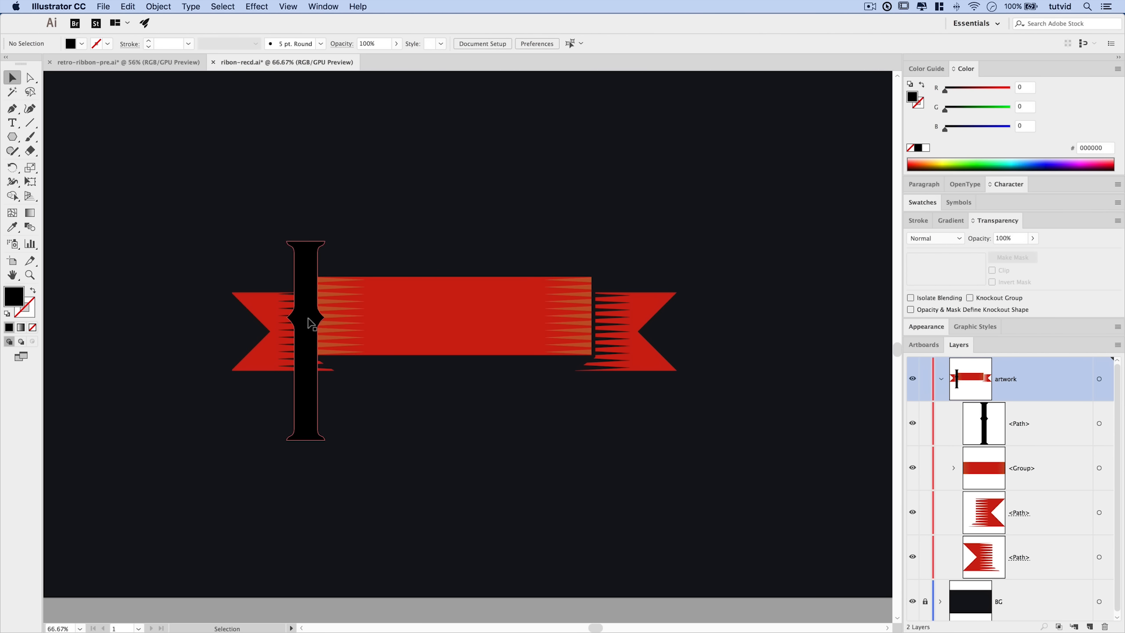
Duplicate the letter shape horizontally onto the central bar's right edge, at about X 1660 px.
click(312, 341)
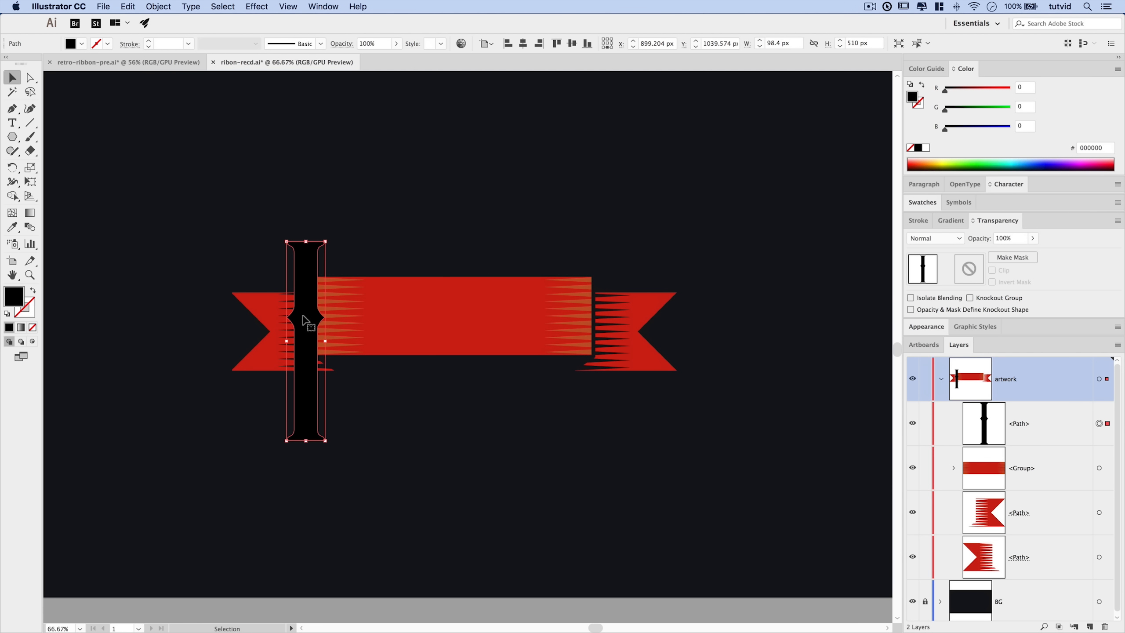
drag(312, 318, 607, 325)
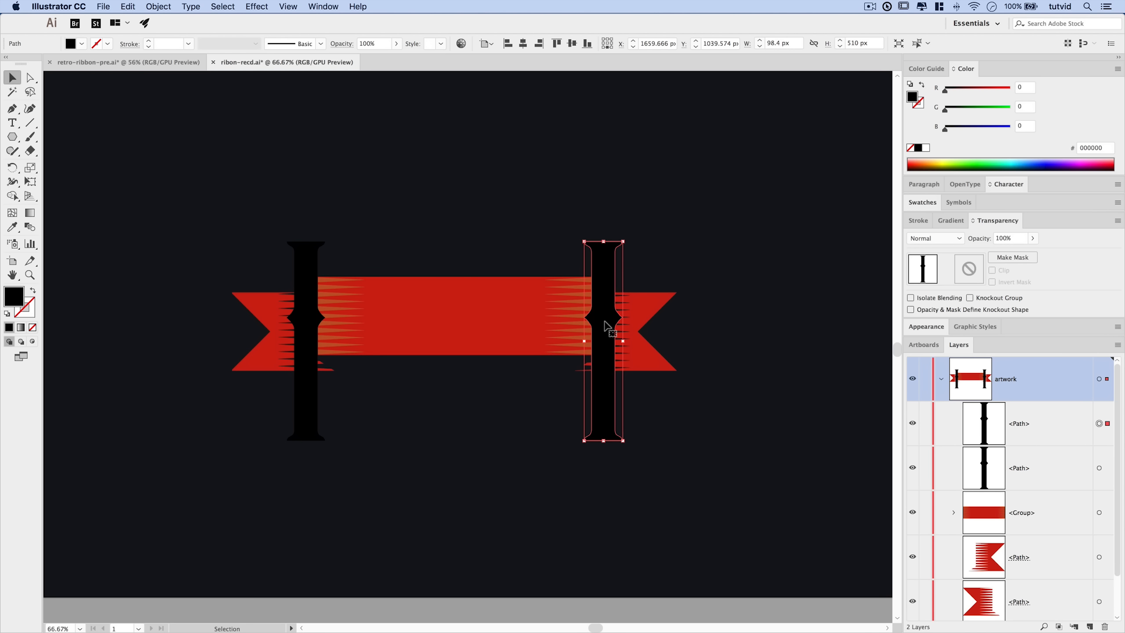
click(495, 399)
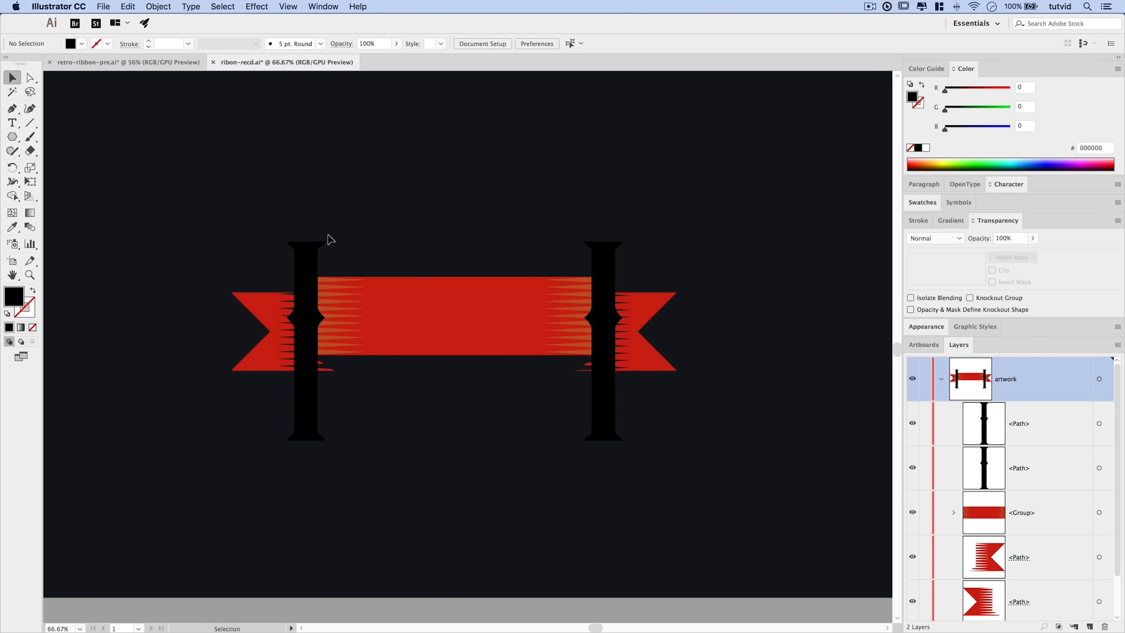
Select both black letter shapes over the bar's ends and cut them to the clipboard.
drag(242, 195, 731, 248)
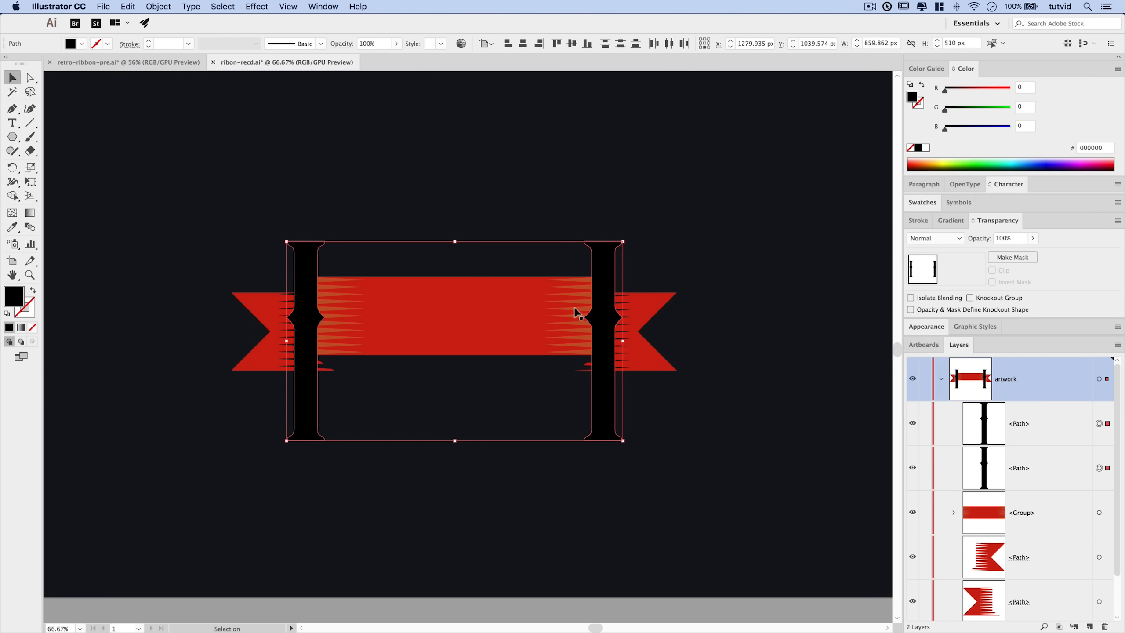
click(128, 6)
click(149, 21)
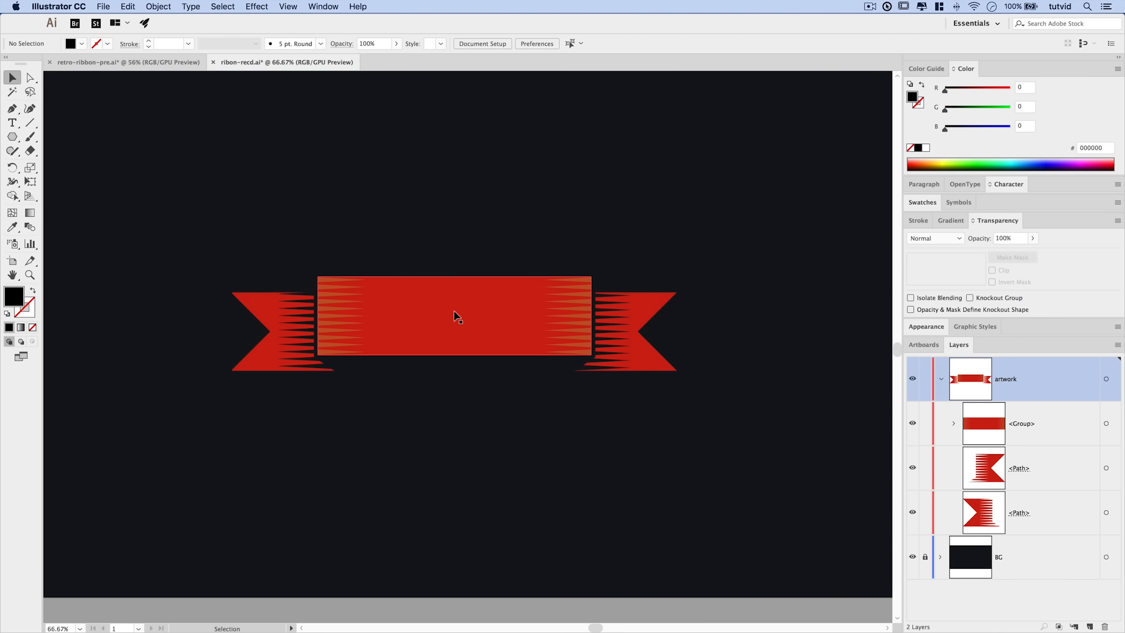
Make an opacity mask on the central bar group with Clip off and paste the cut shapes in place inside it.
click(453, 310)
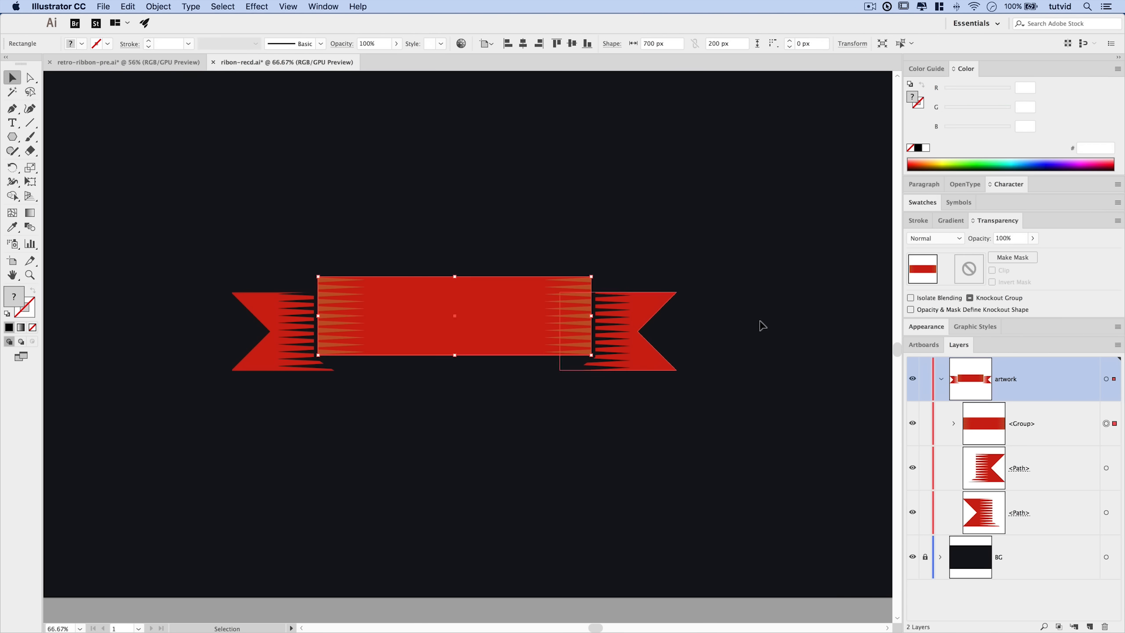
click(1012, 257)
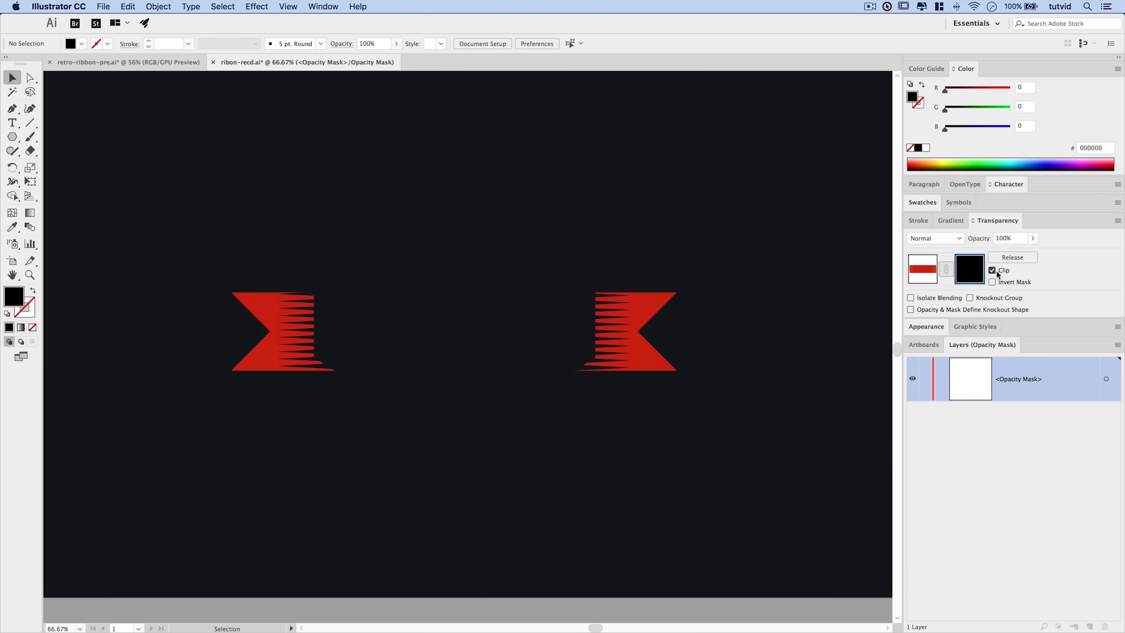
click(994, 271)
click(128, 6)
click(169, 84)
click(520, 507)
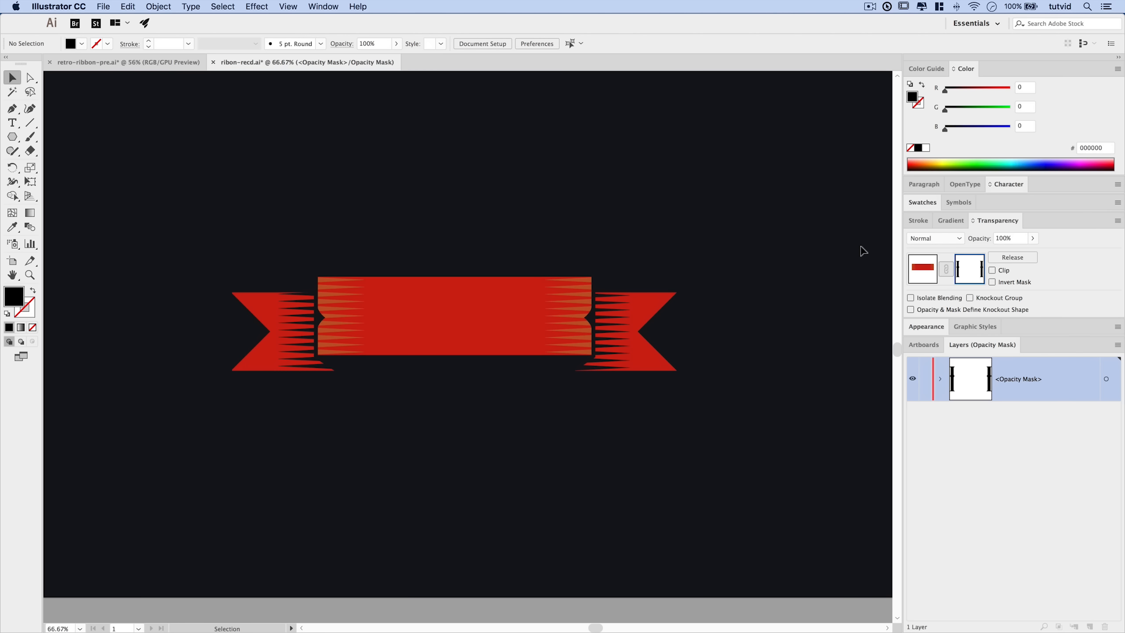
Nudge both letter shapes in the opacity mask up 6 px and return to editing the ribbon artwork.
drag(265, 202, 709, 268)
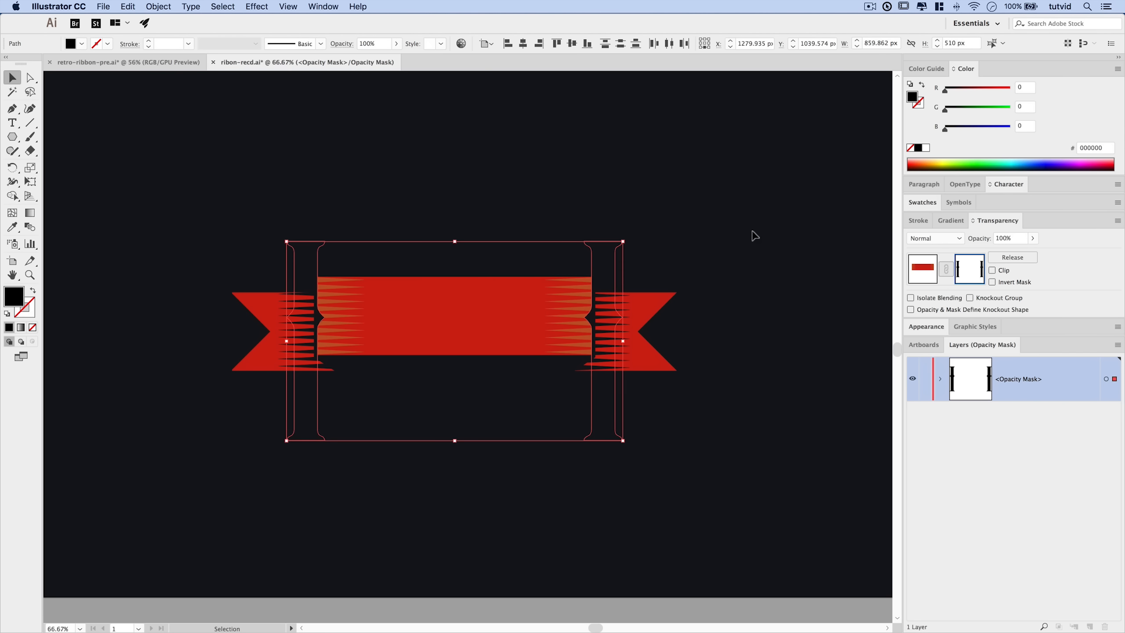
click(867, 256)
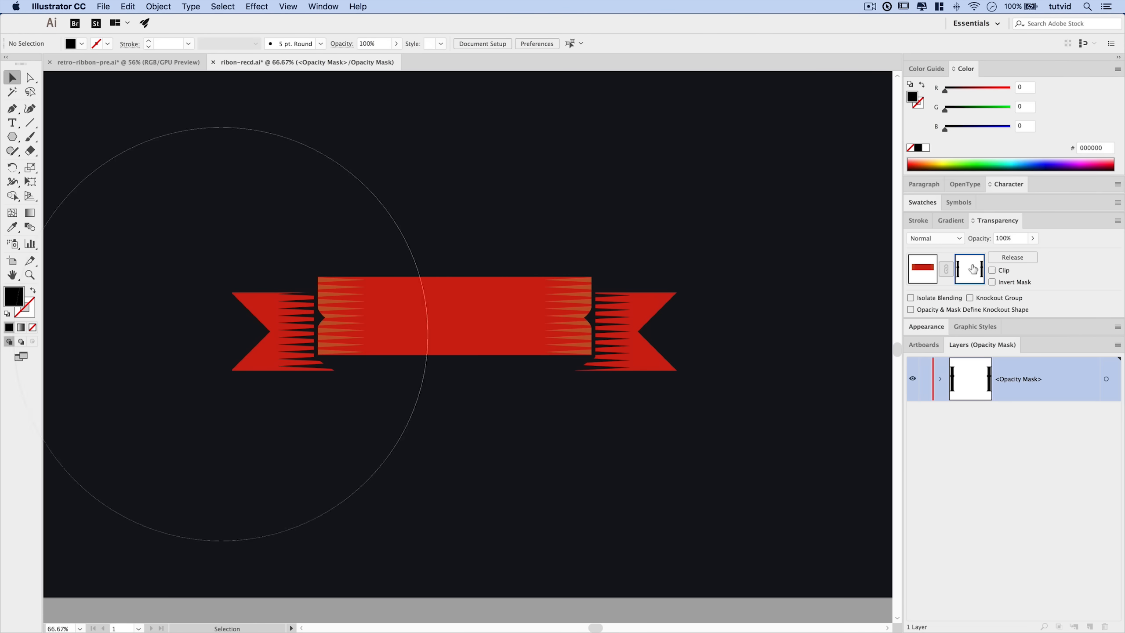
drag(210, 189, 734, 272)
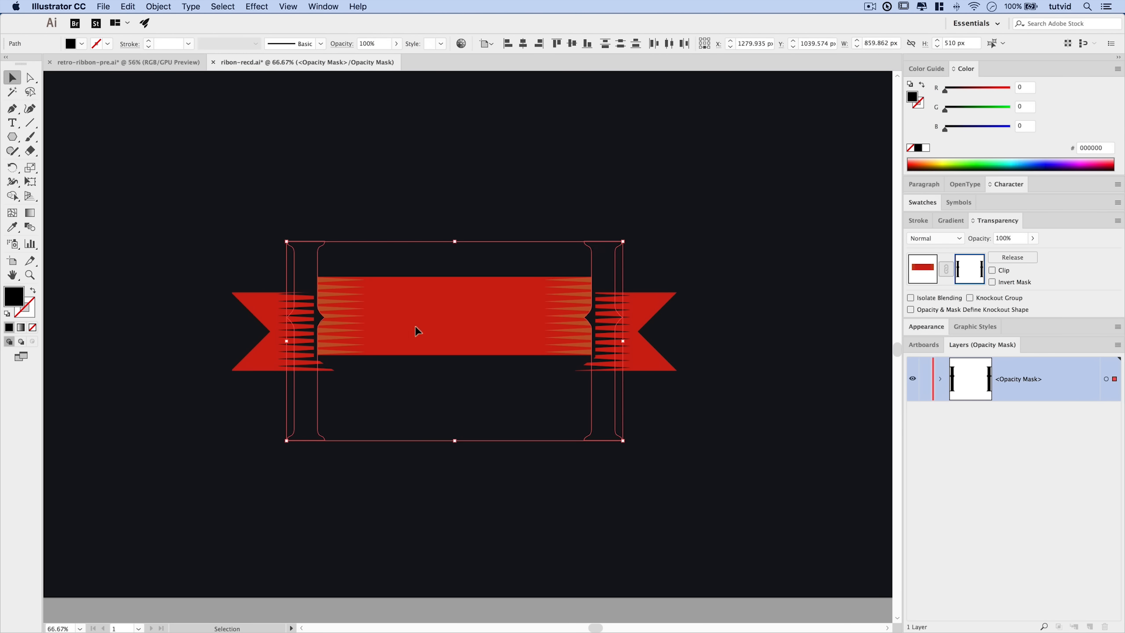
key(Up)
key(Up)
key(Up)
key(Up)
key(Up)
key(Up)
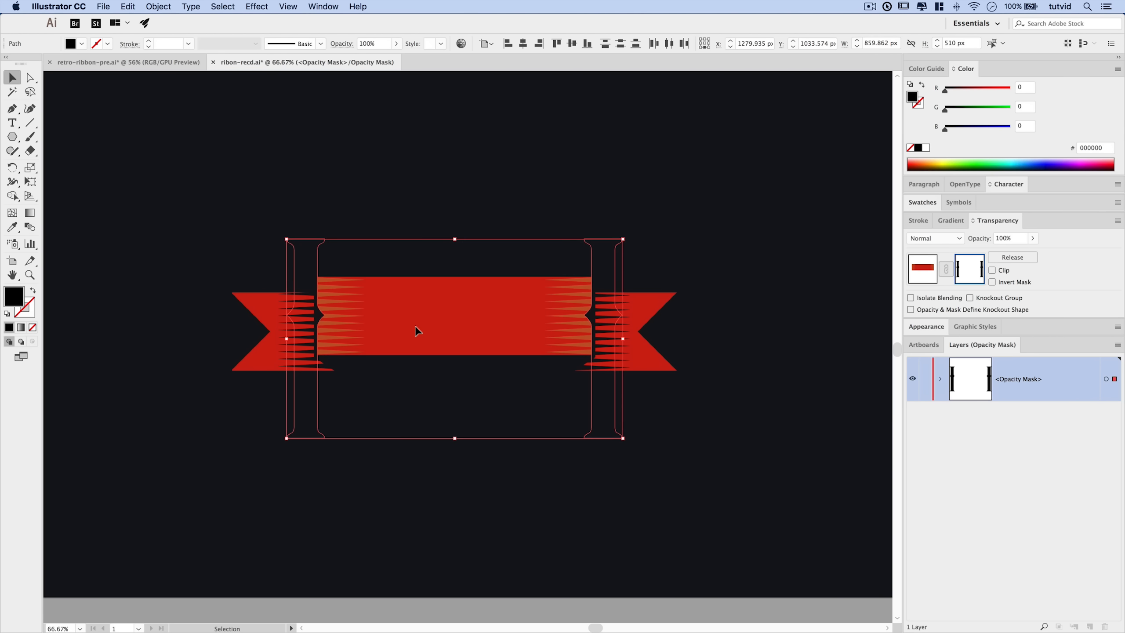
click(442, 183)
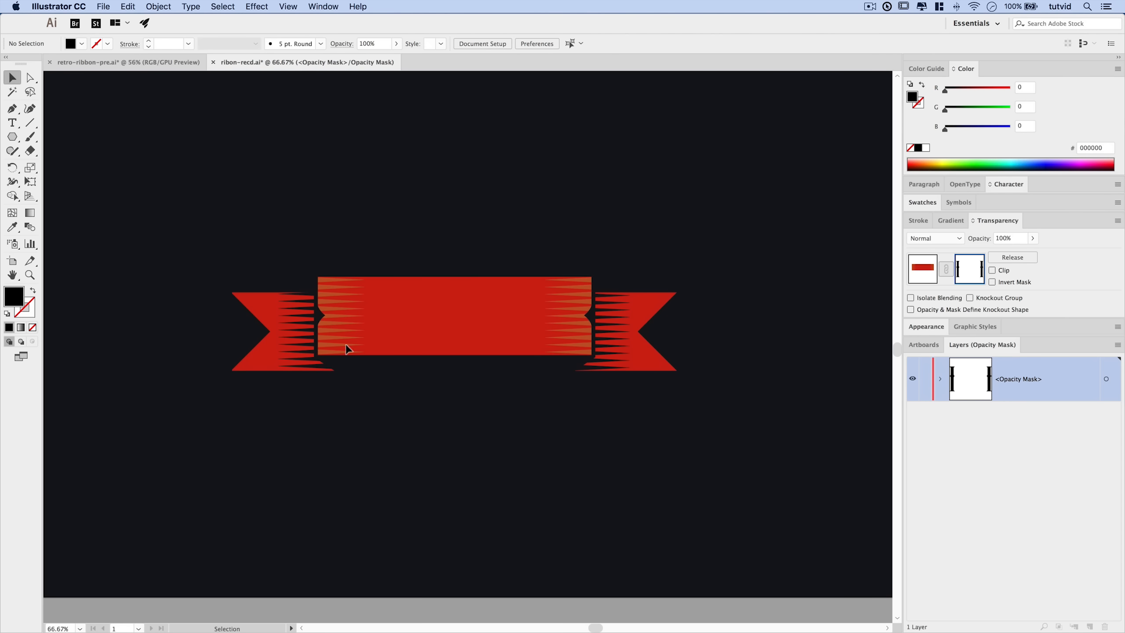
click(922, 269)
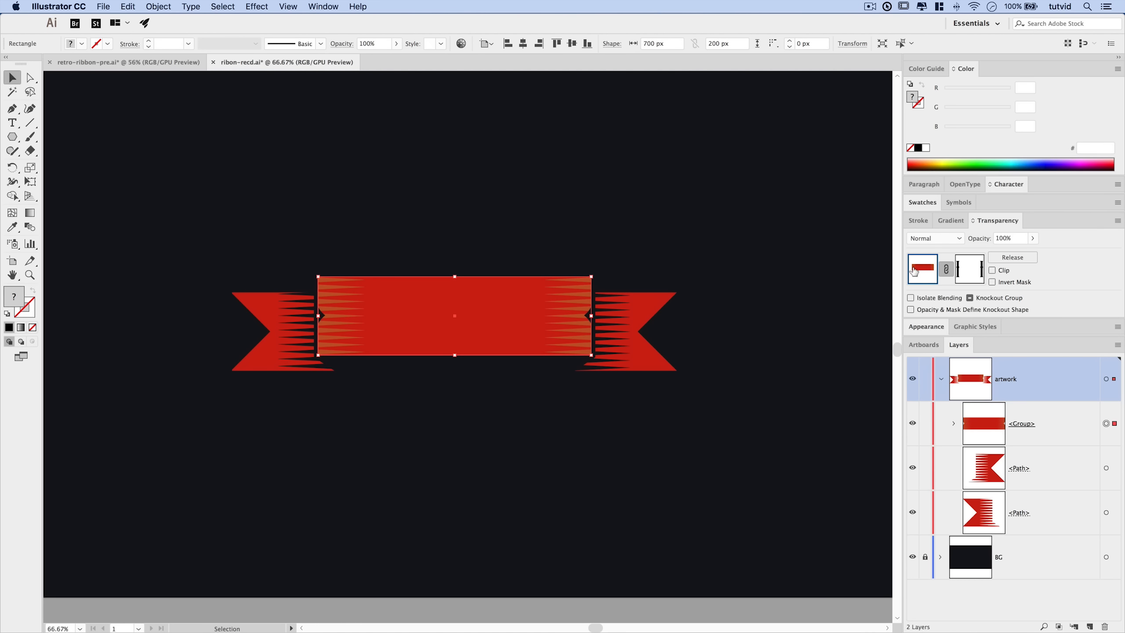
Add the point text "arizona" in Bohem Press Regular to the artboard, starting just below the ribbon.
click(533, 227)
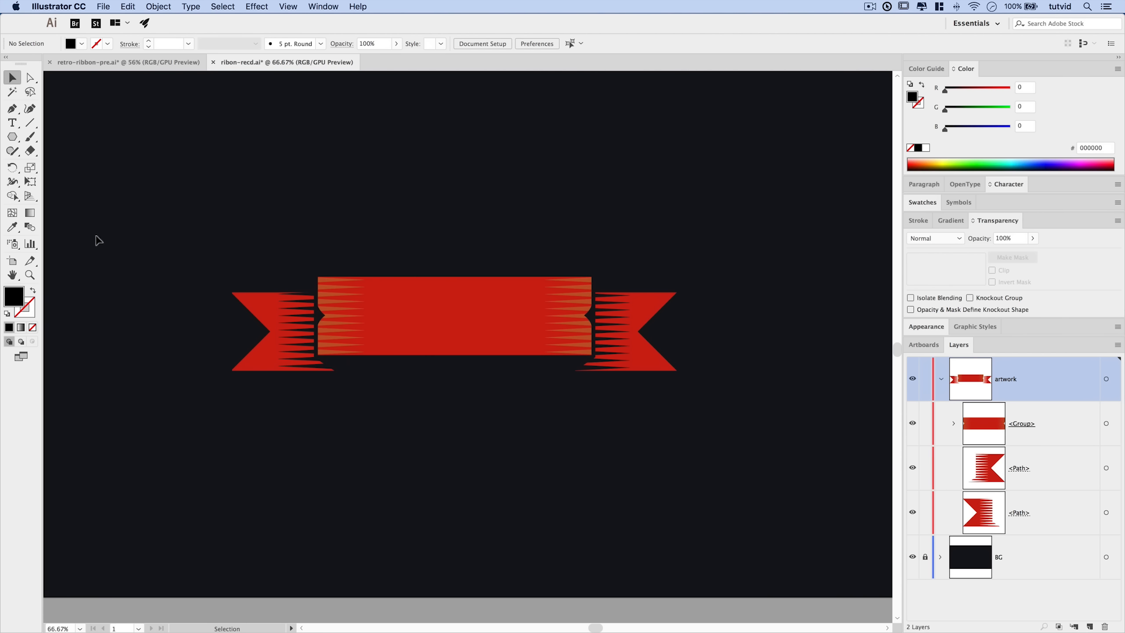
click(12, 122)
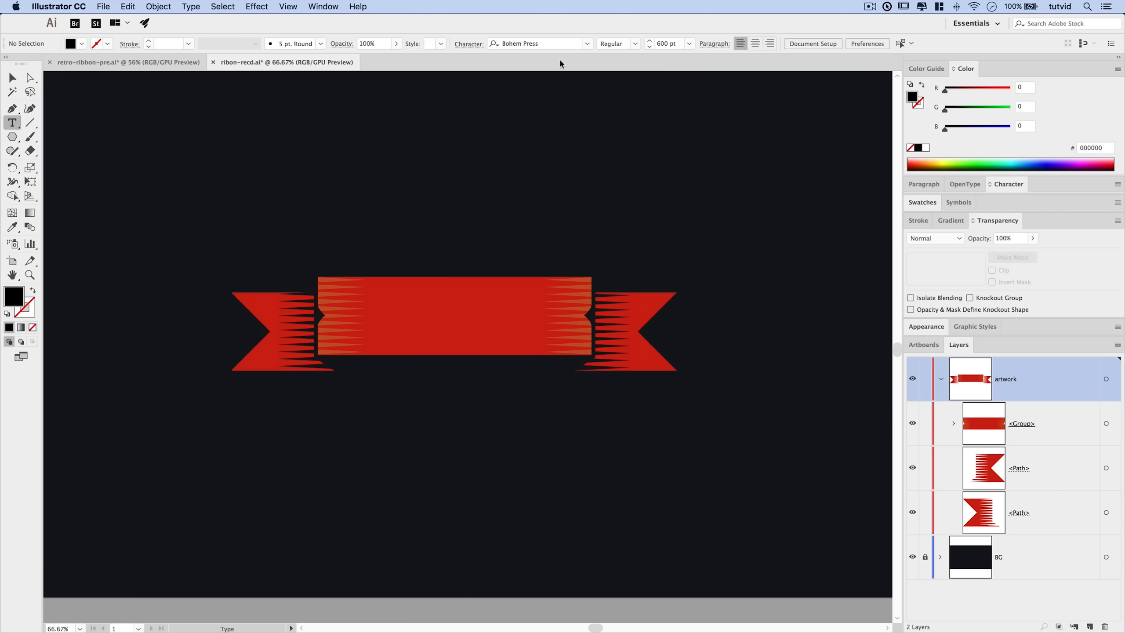
click(423, 490)
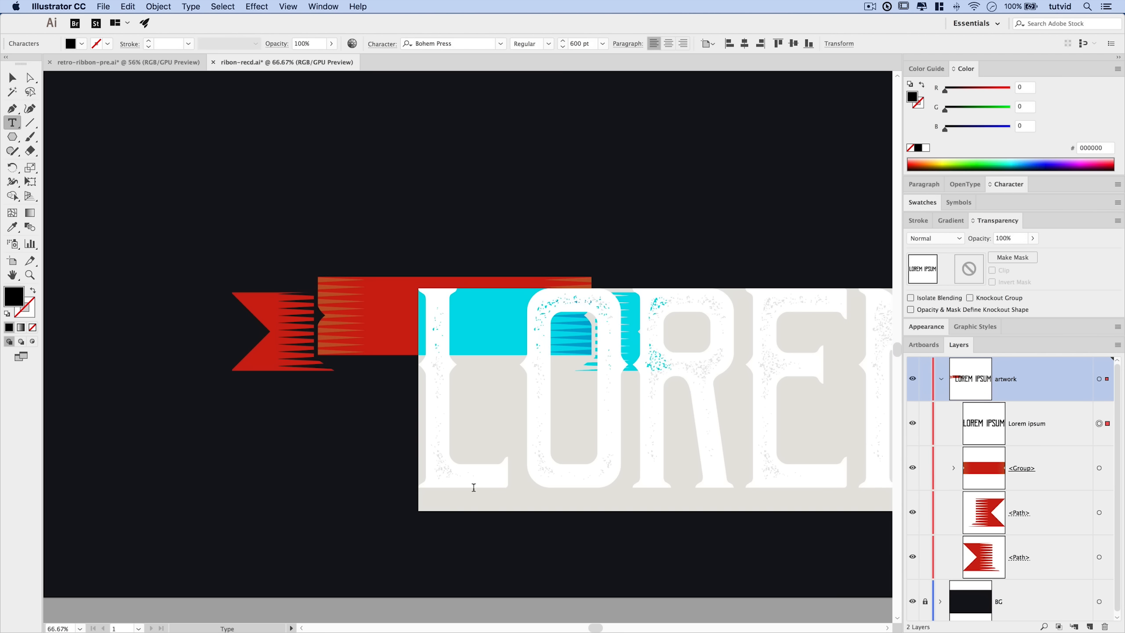
text(arizona)
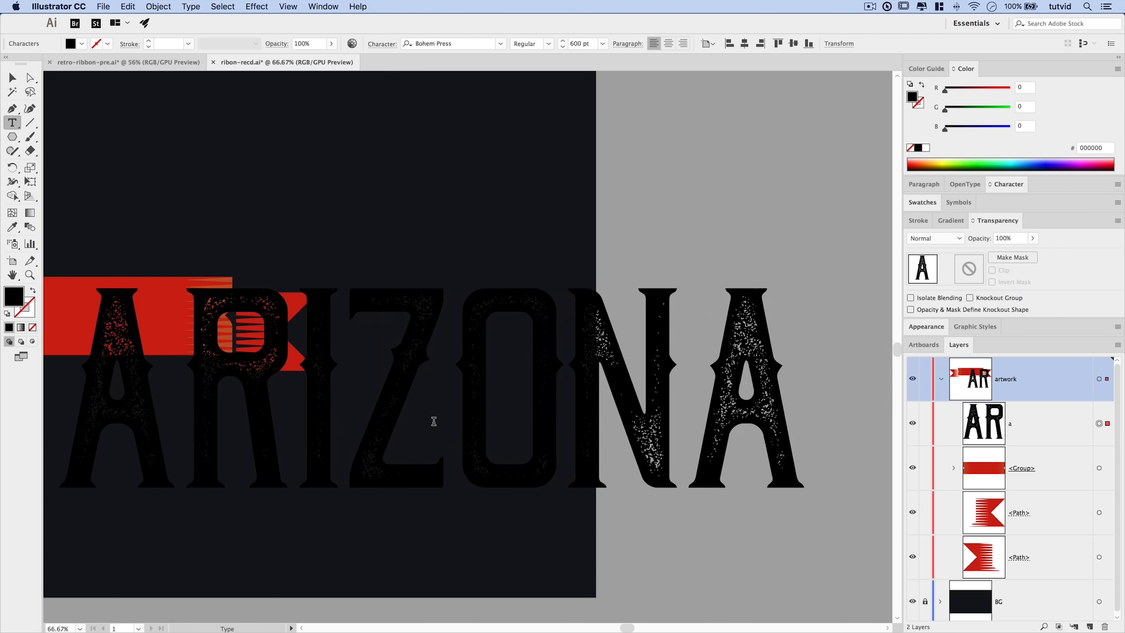
key(Escape)
Set the font size of the ARIZONA text to 150 pt.
drag(352, 379, 474, 329)
drag(585, 330, 502, 304)
double_click(573, 43)
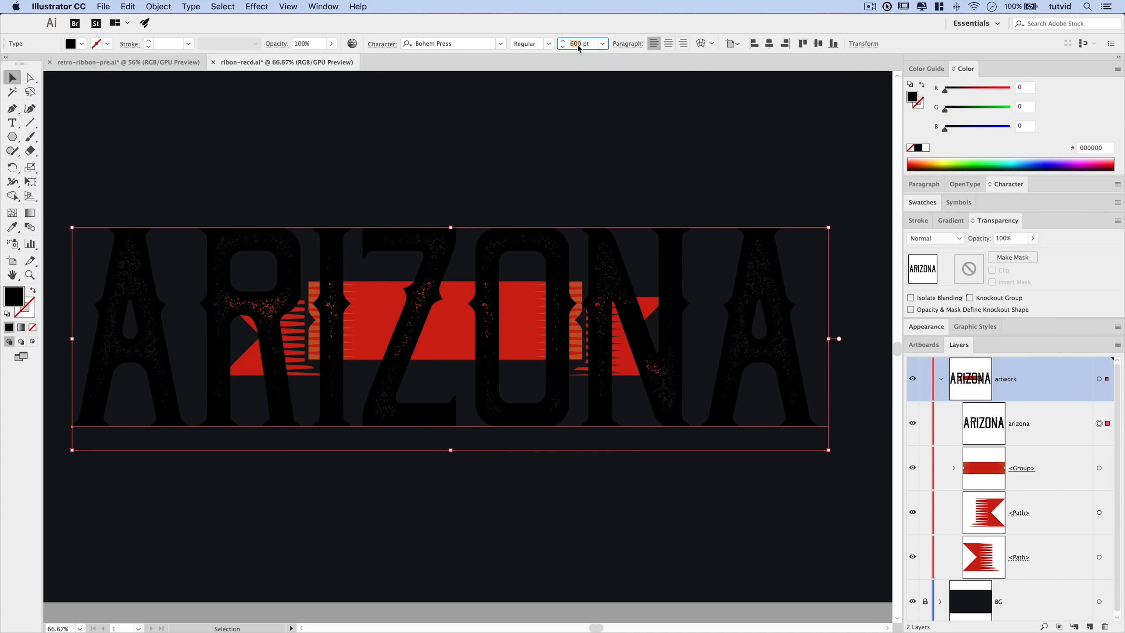
text(150)
key(Return)
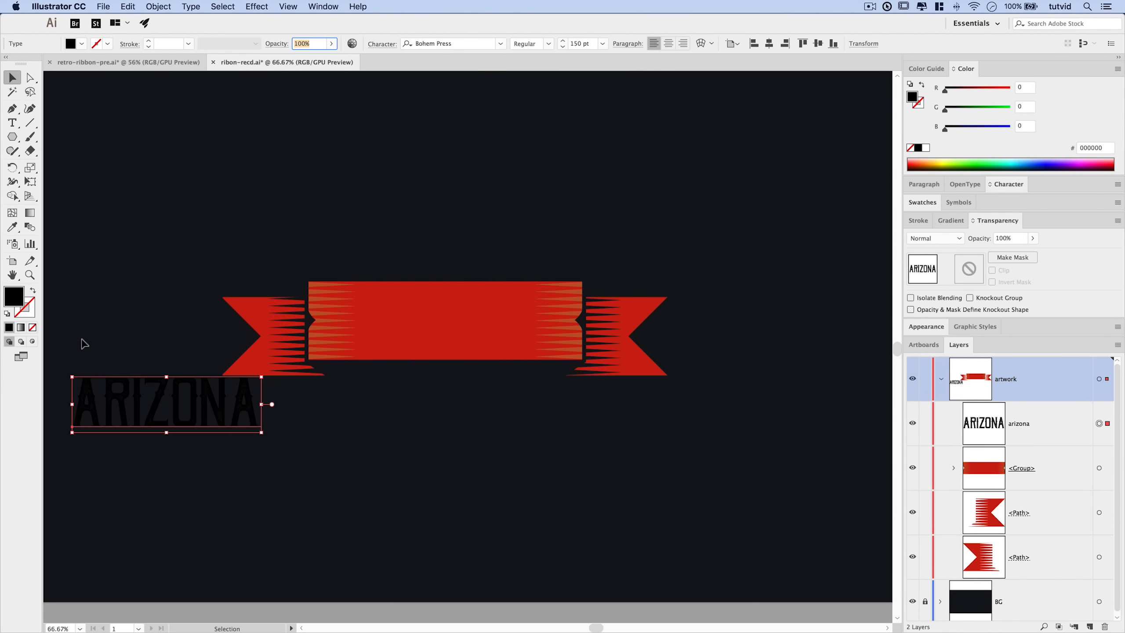
Move the ARIZONA text onto the ribbon's central bar and align it to the horizontal and vertical centre.
drag(159, 397, 439, 313)
scroll(417, 484, up, 2)
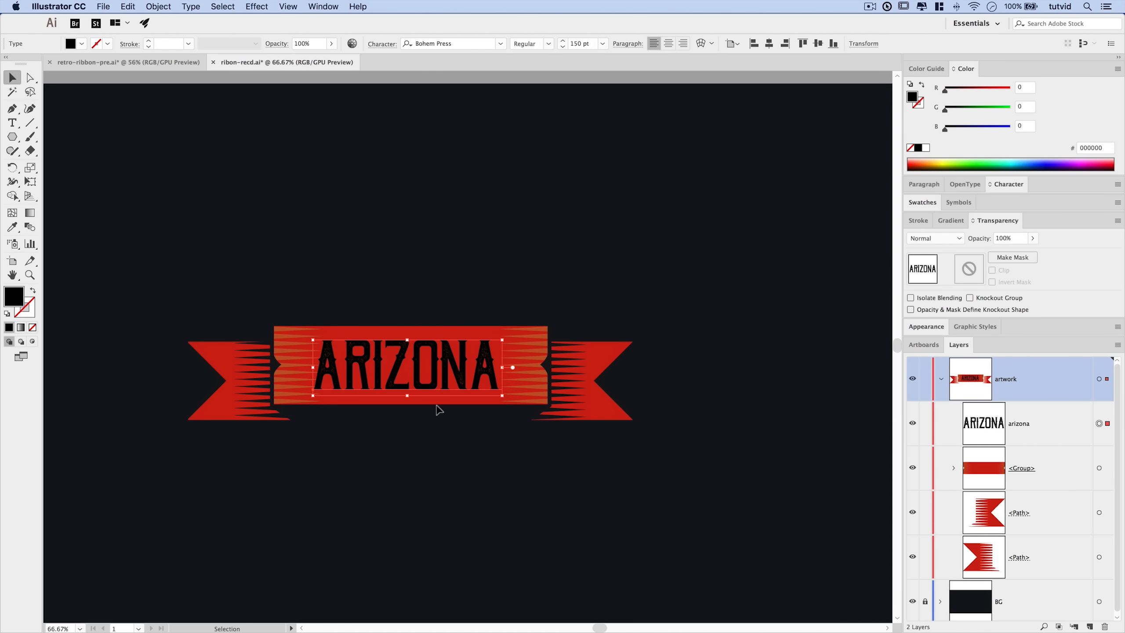
click(769, 43)
click(819, 43)
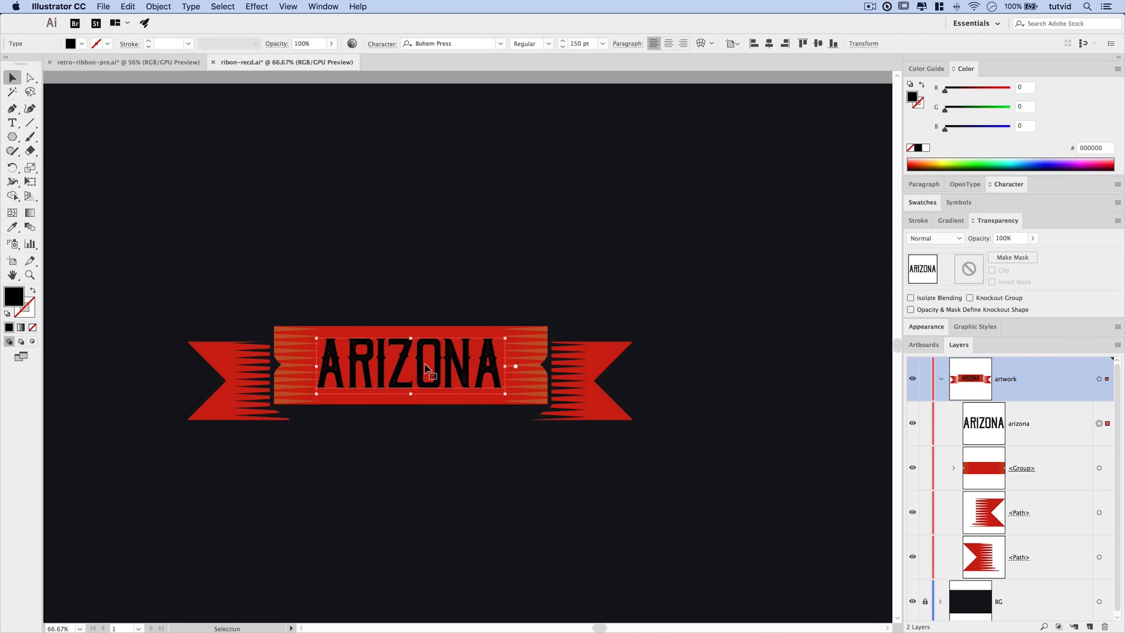
click(460, 510)
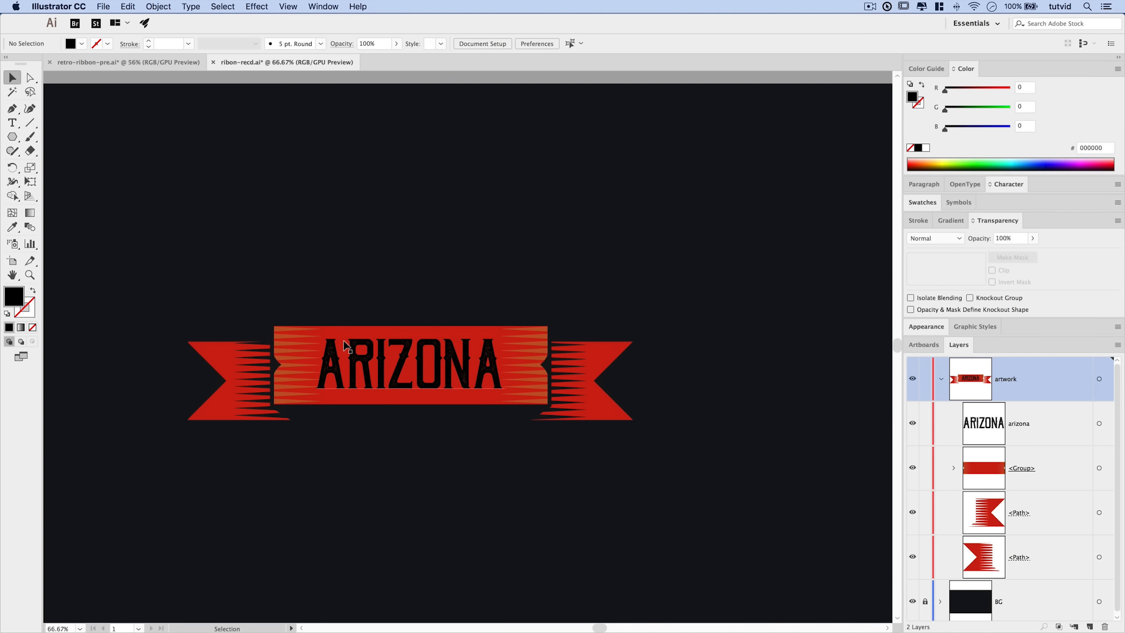
Cut the ARIZONA text on the central bar to the clipboard.
click(362, 364)
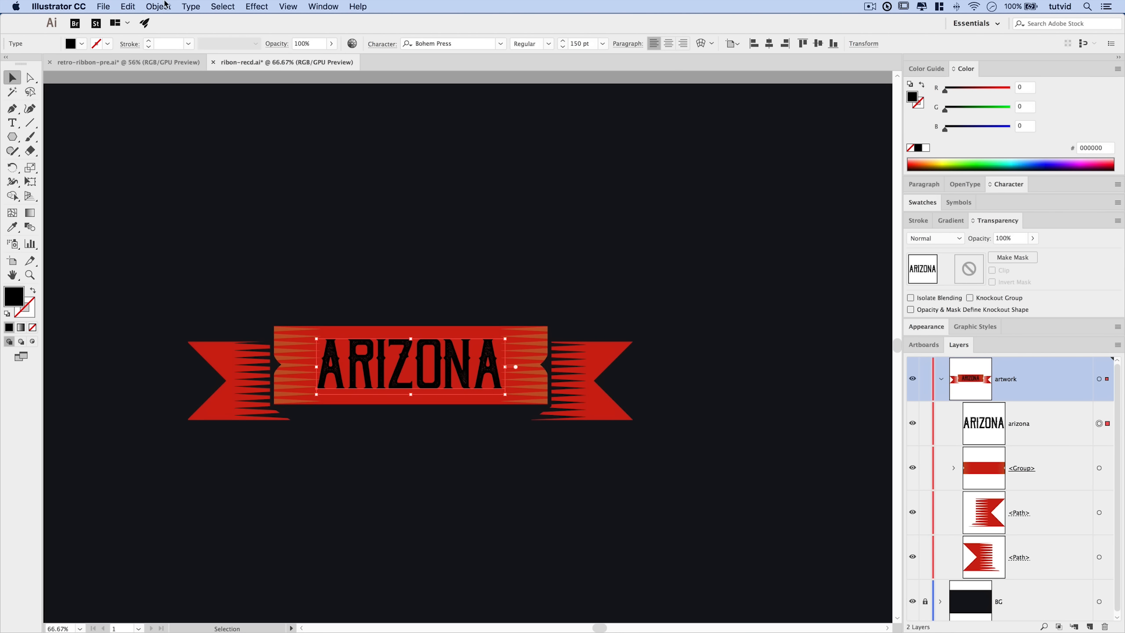
click(128, 7)
click(133, 51)
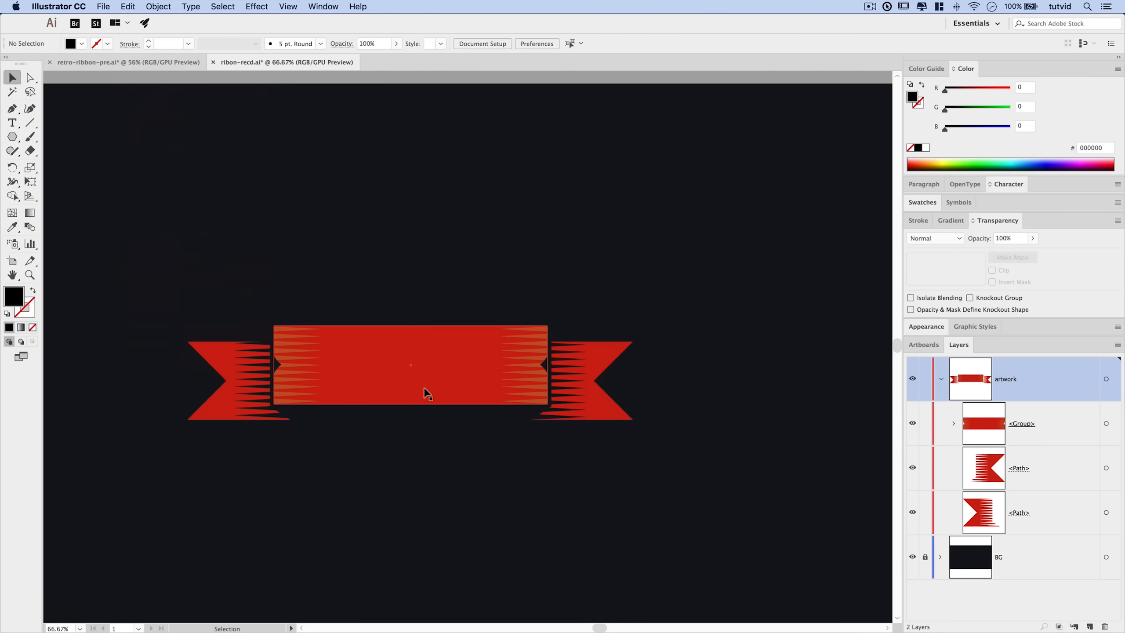
Paste the cut text in place inside the central bar group's opacity mask and return to editing the ribbon artwork.
click(452, 367)
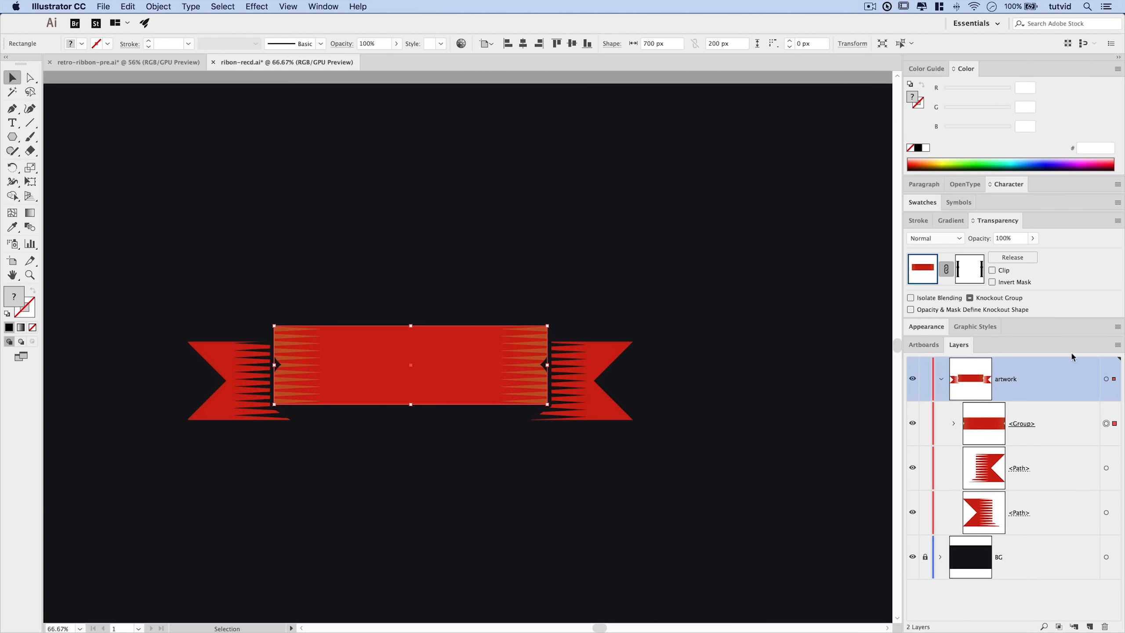
click(969, 276)
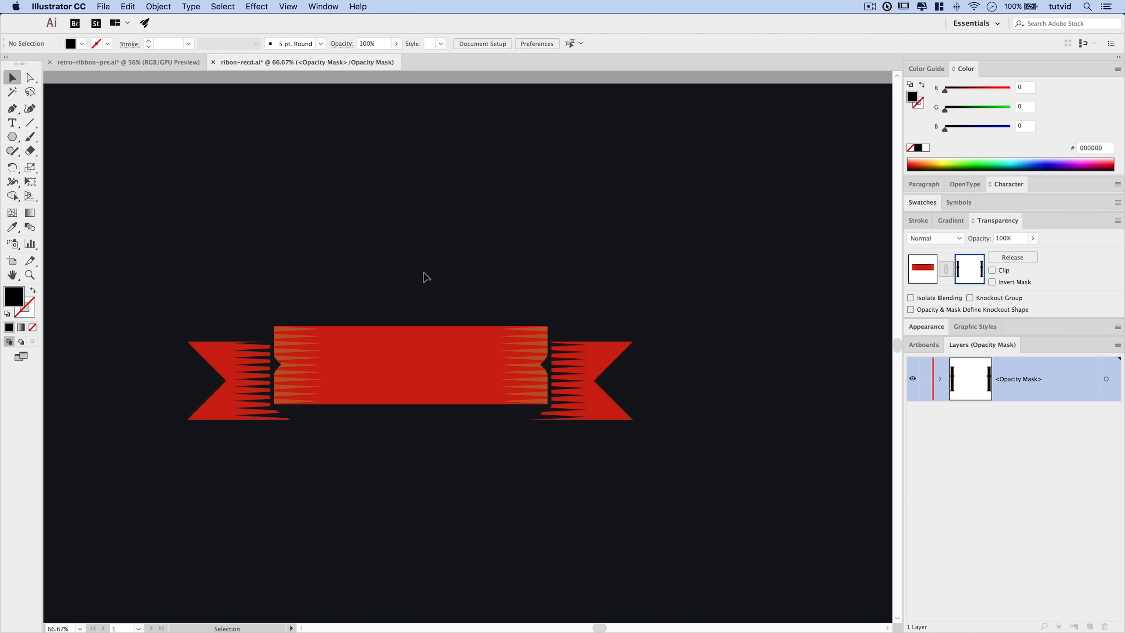
click(128, 6)
click(200, 84)
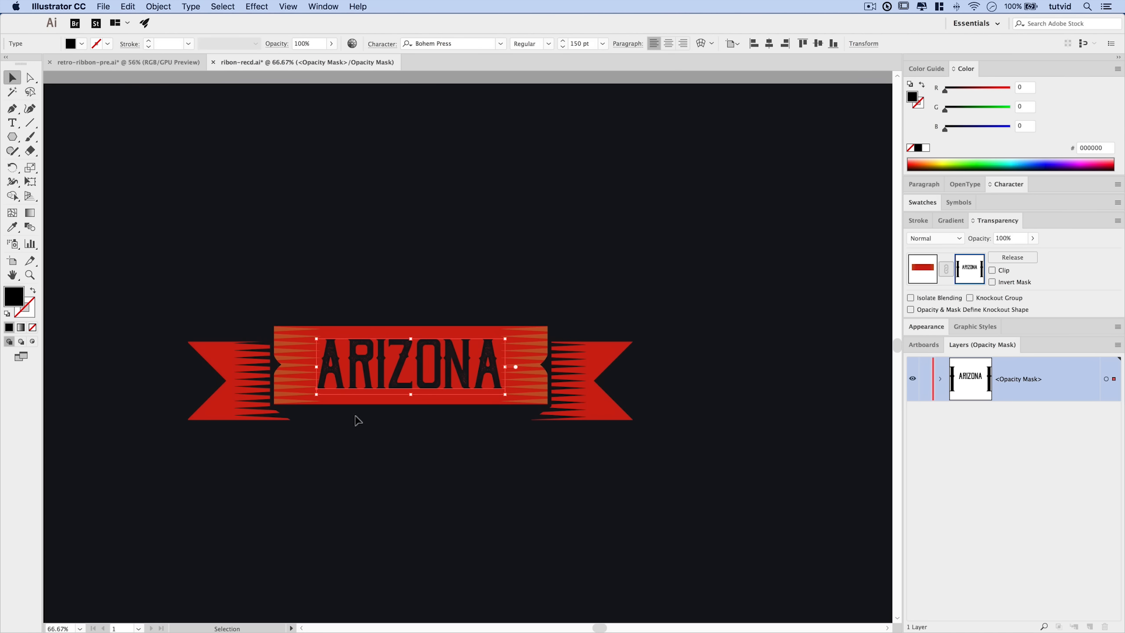
click(381, 442)
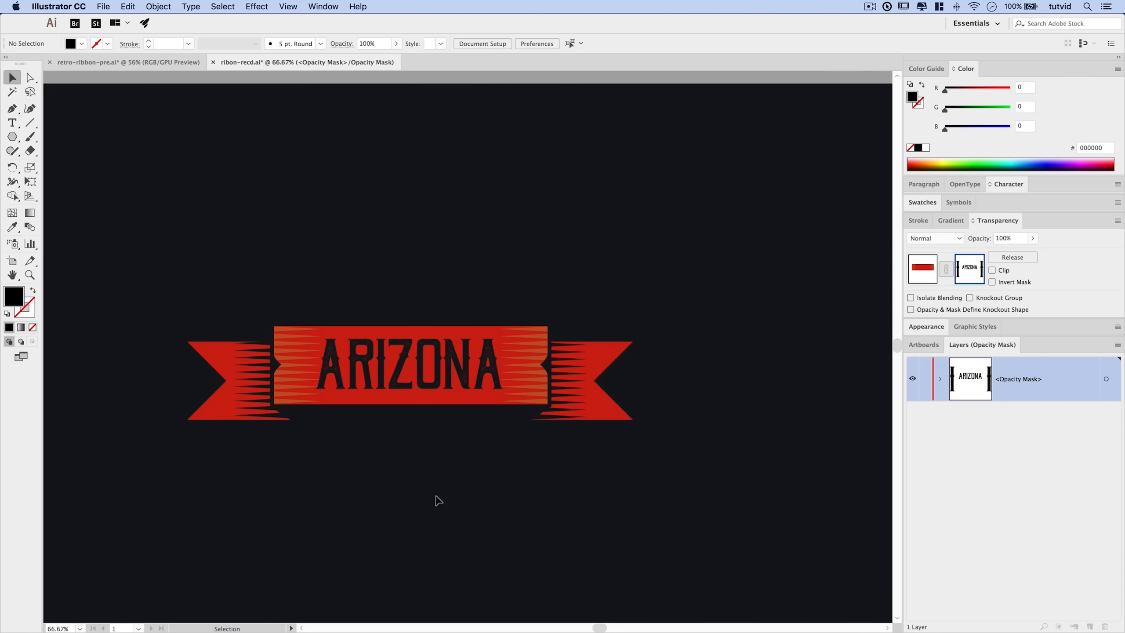
click(921, 265)
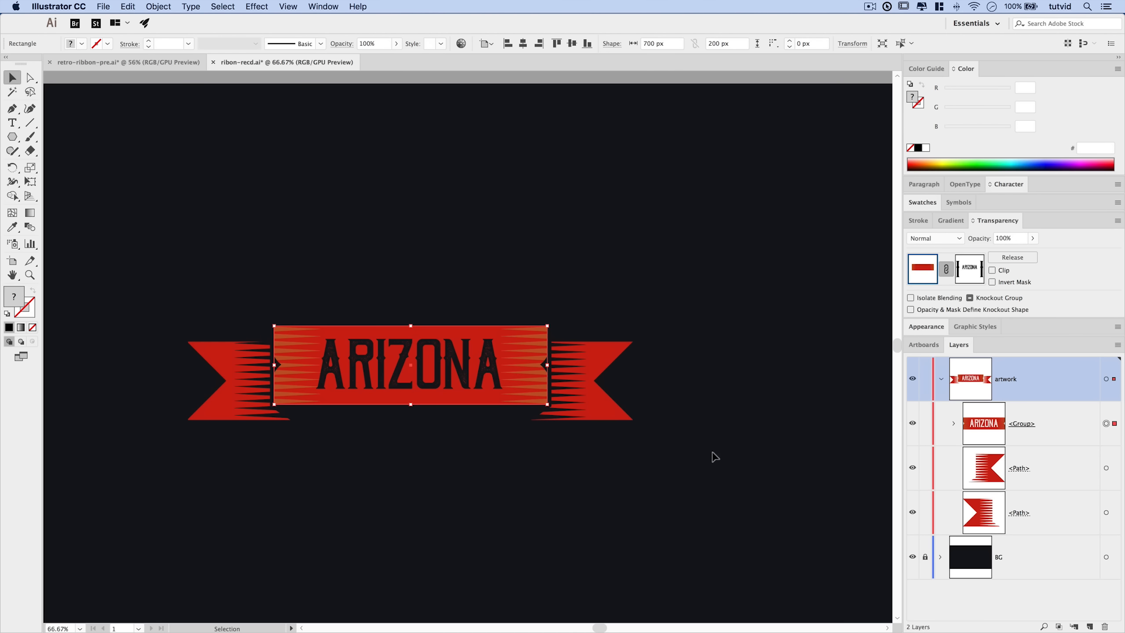
click(405, 518)
drag(413, 466, 469, 456)
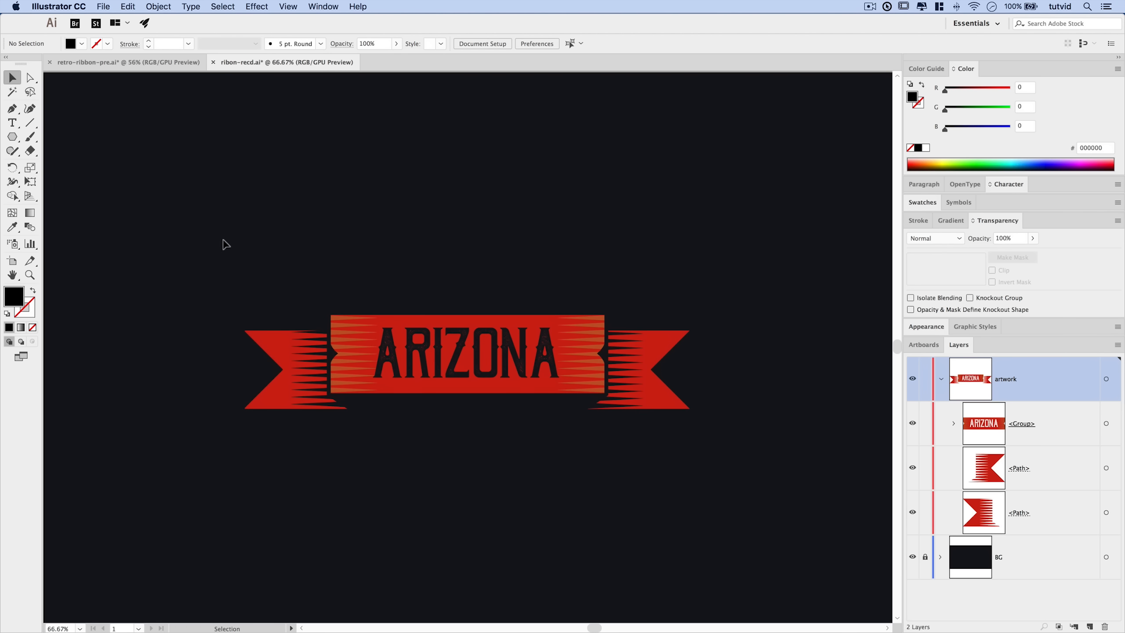
Group the central bar and both ribbon tails together.
drag(223, 239, 756, 469)
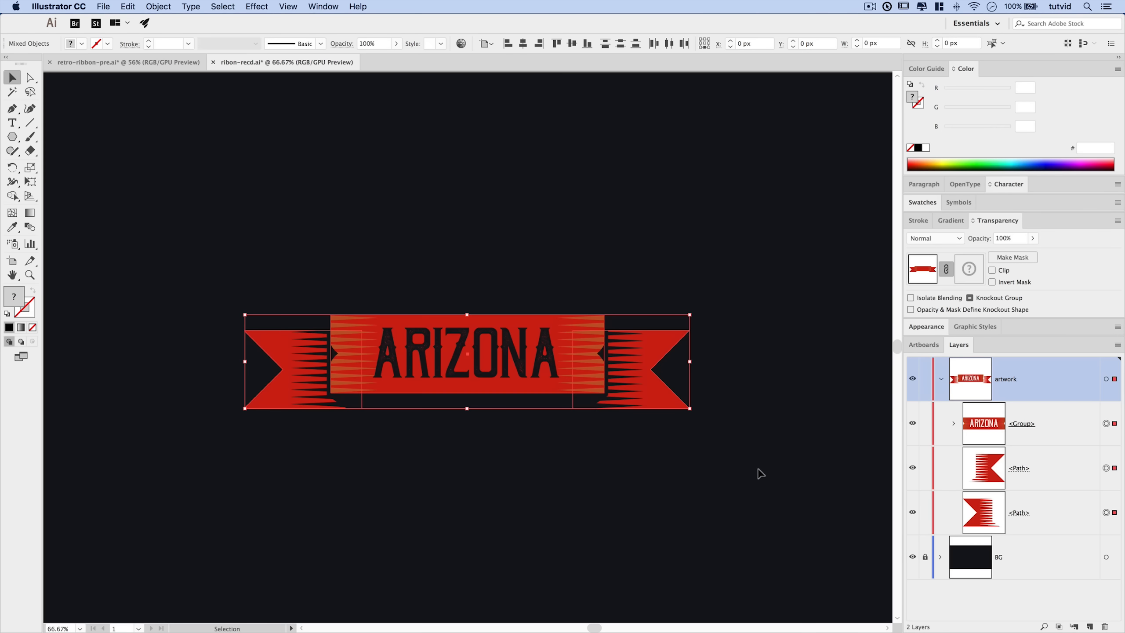
click(160, 6)
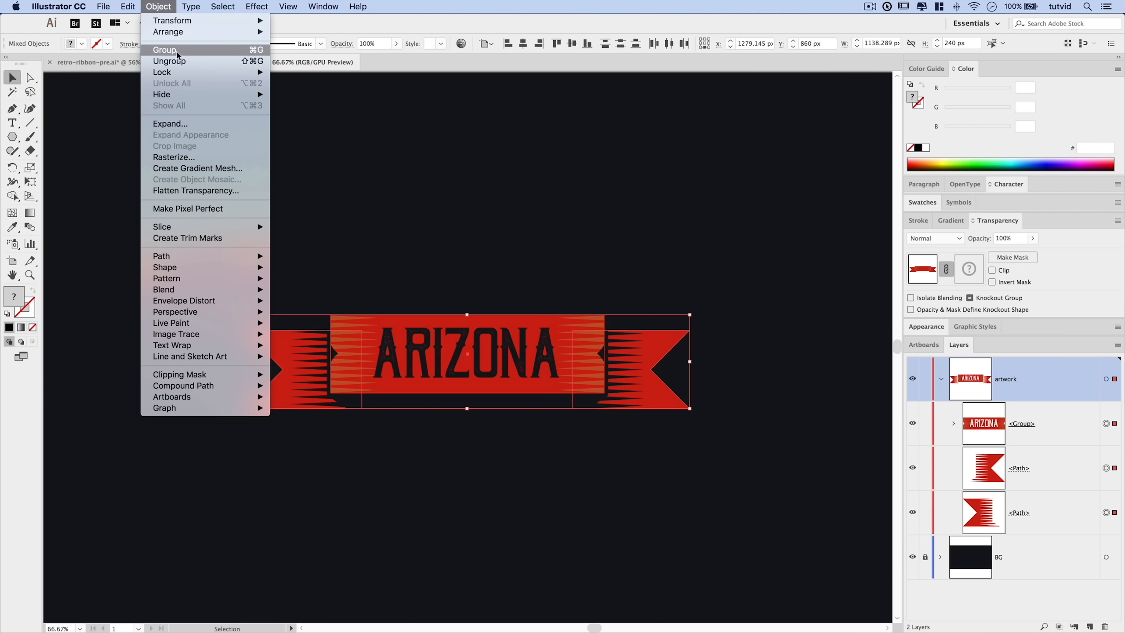
click(165, 50)
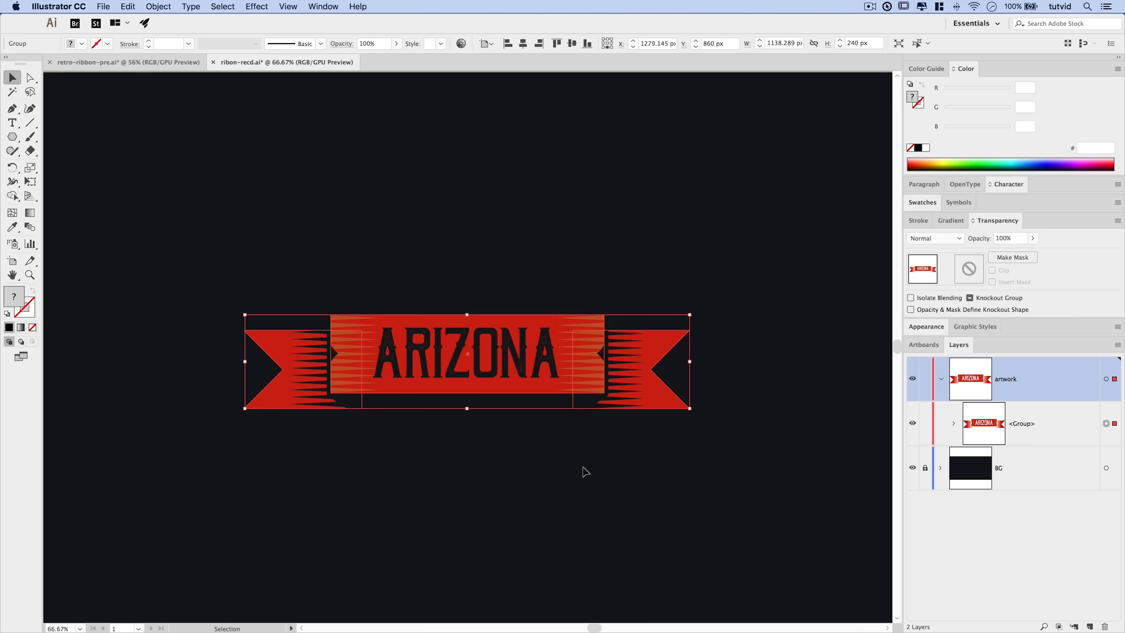
Shear the ribbon group by -15° along the vertical axis and deselect it.
click(160, 7)
mouse_move(172, 21)
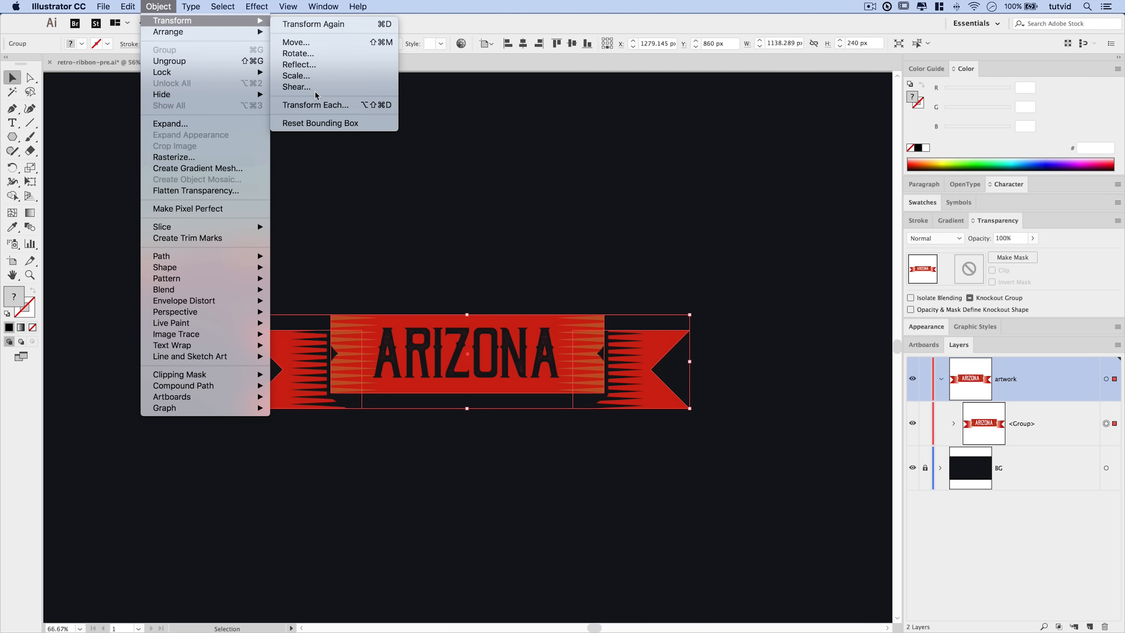
click(297, 87)
drag(649, 310, 837, 147)
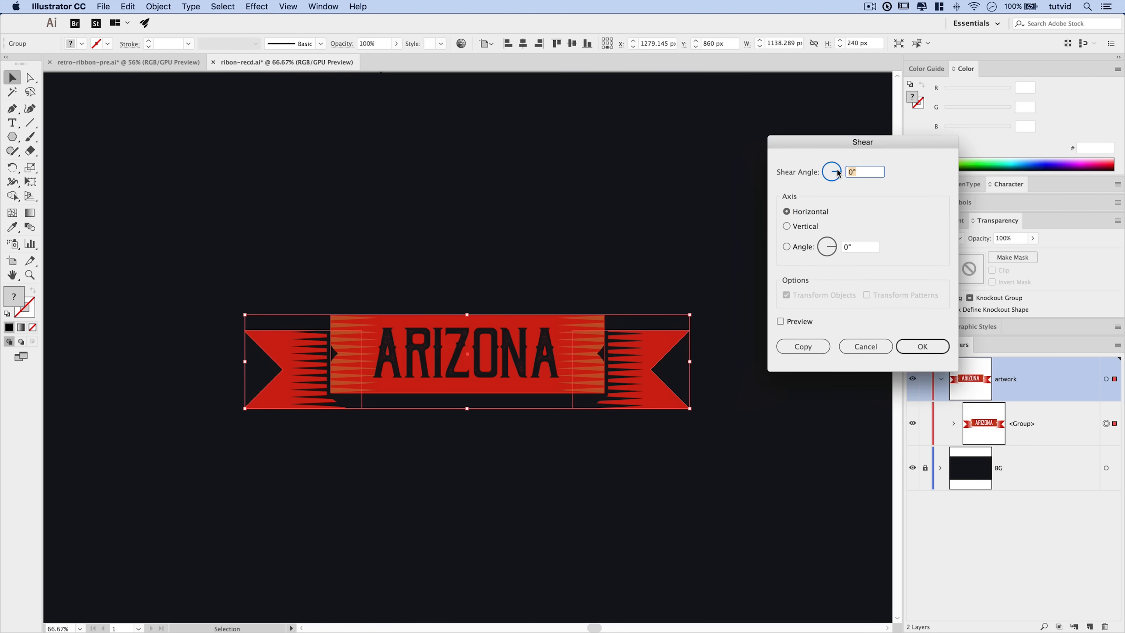
click(804, 226)
key(Down)
key(Down)
key(Down)
key(Down)
key(Down)
key(Down)
key(Down)
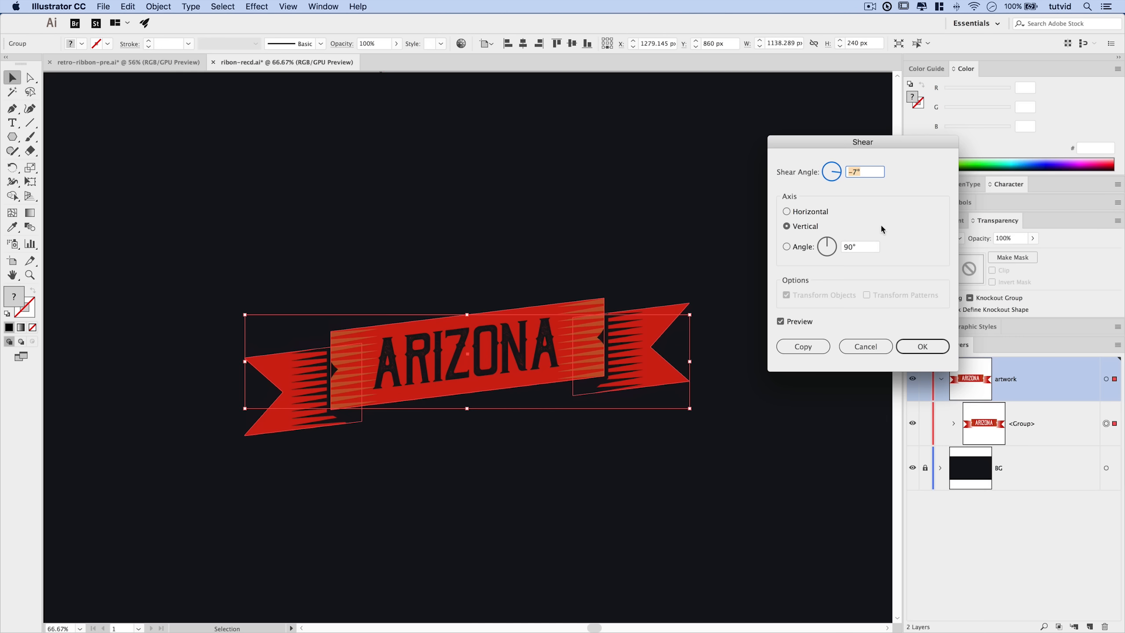
key(Down)
key(Down)
key(Down)
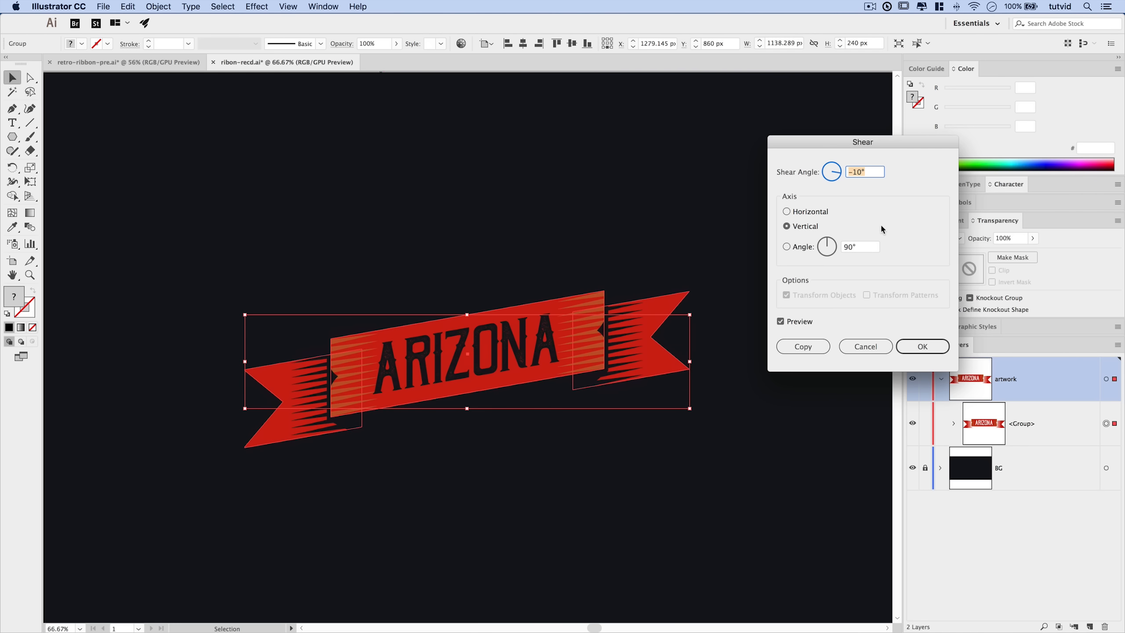
key(Down)
key(Down)
key(Down)
key(Down)
key(Down)
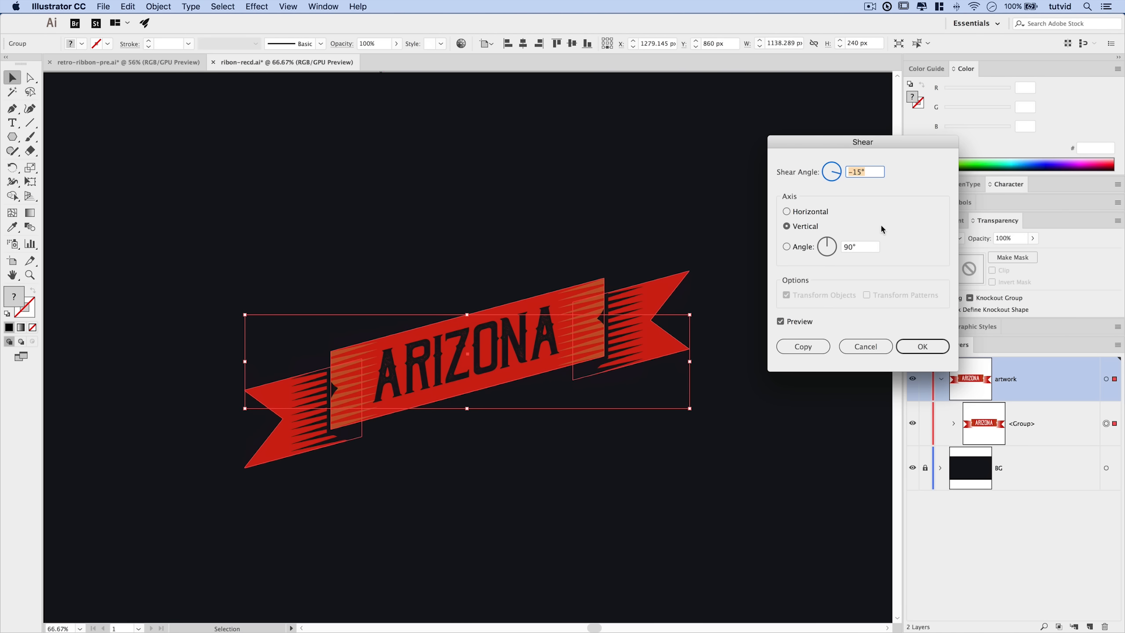
click(917, 345)
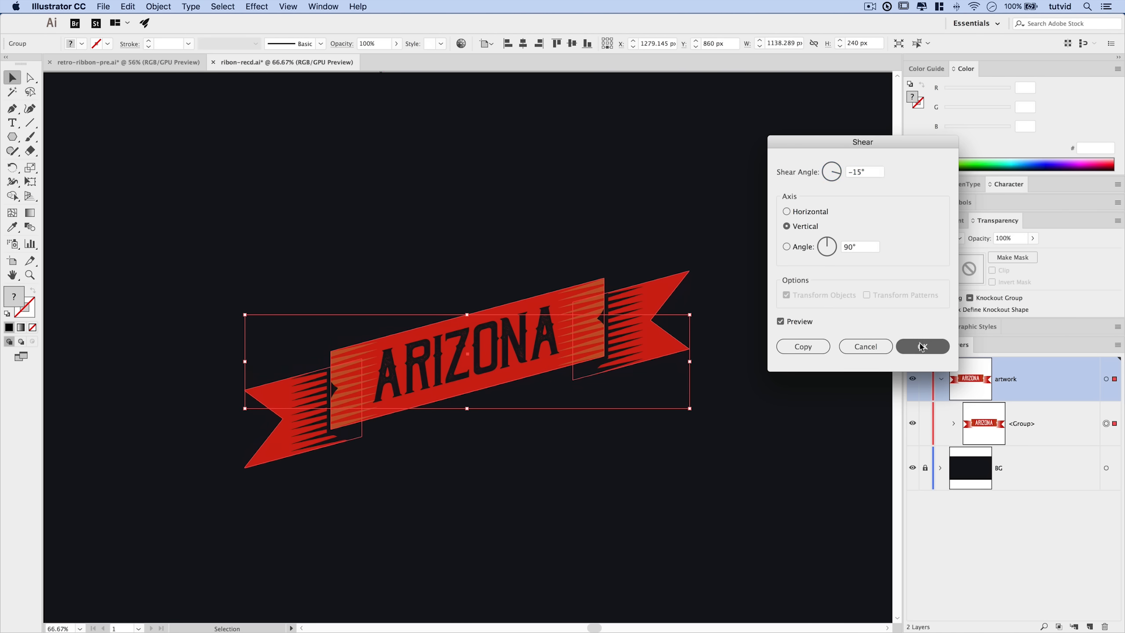
click(528, 538)
scroll(501, 483, up, 1)
scroll(501, 483, left, 1)
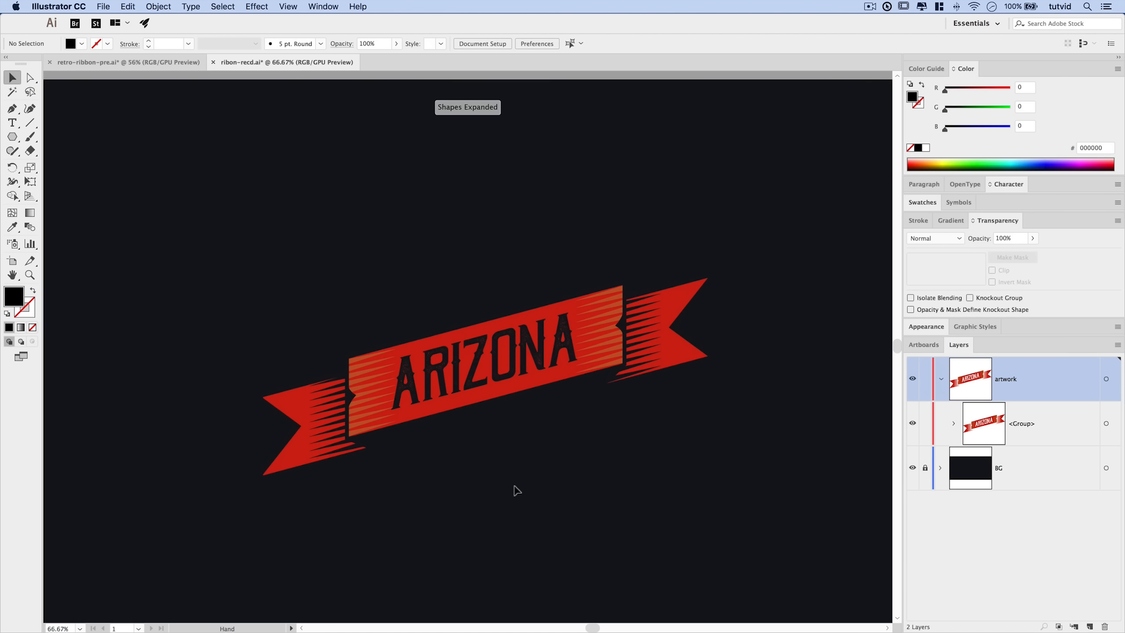
key(super+minus)
key(super+minus)
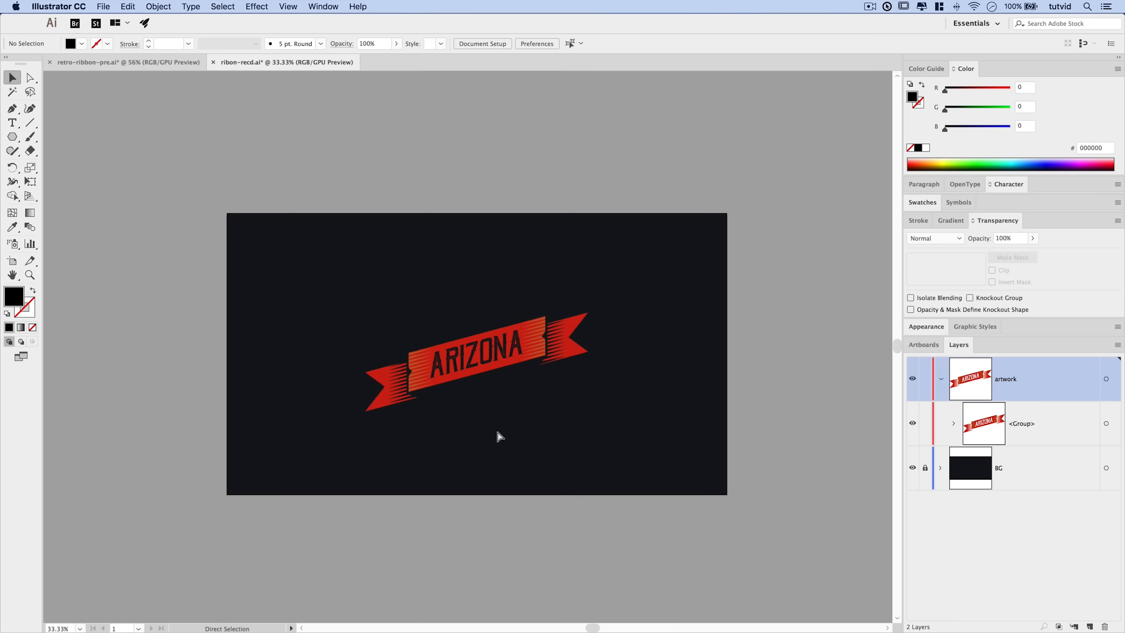
key(super+plus)
key(super+plus)
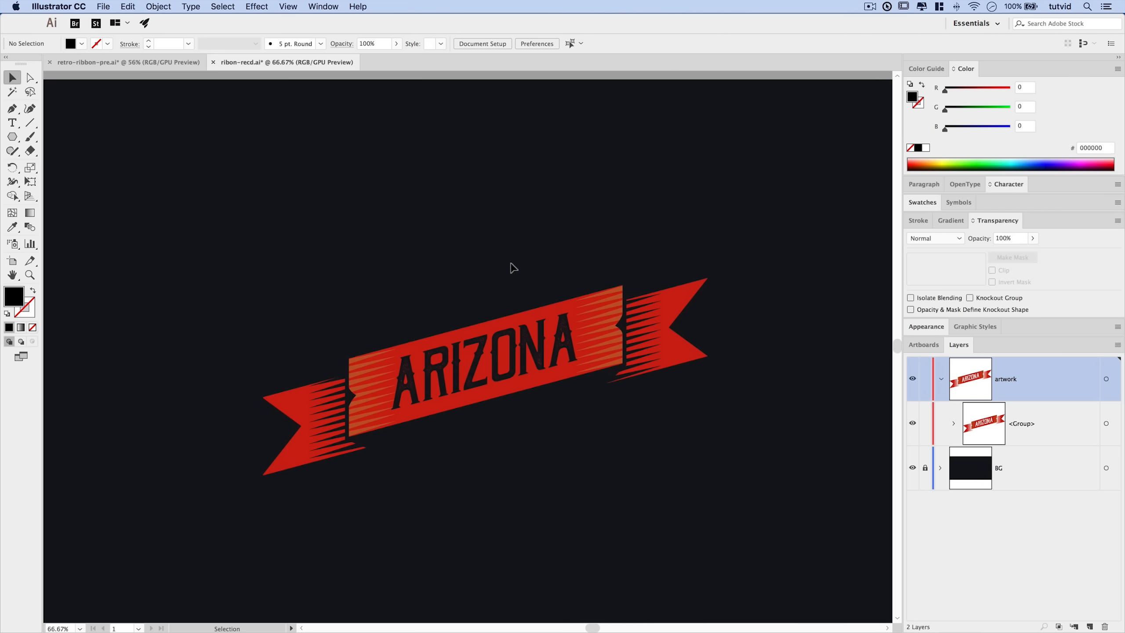
Switch to Finder and open grit-textures.ai from the 05th-AI-retro-ribbon-effect folder, fitting the whole texture sheet in view.
key(super+Tab)
key(super+Tab)
key(super+Tab)
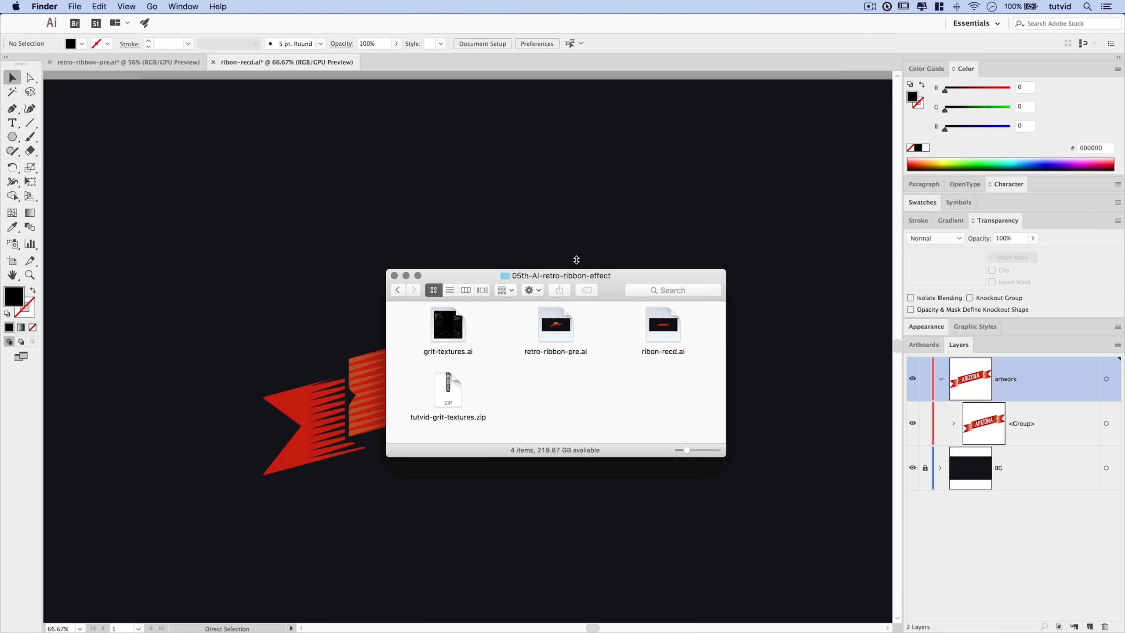
drag(558, 278, 512, 223)
click(397, 287)
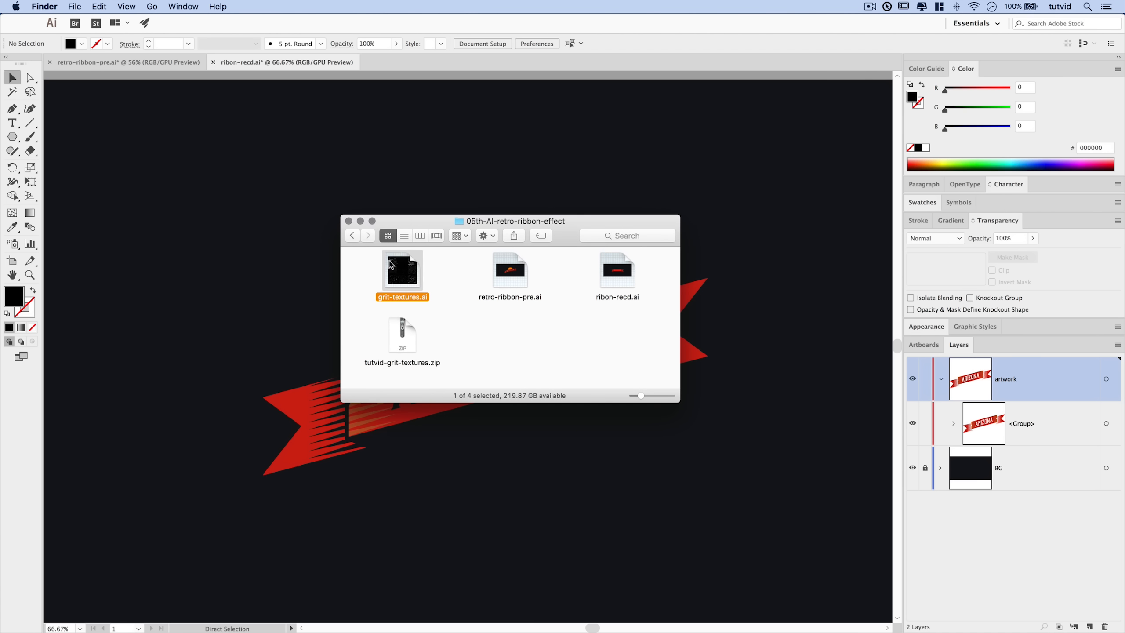
double_click(393, 265)
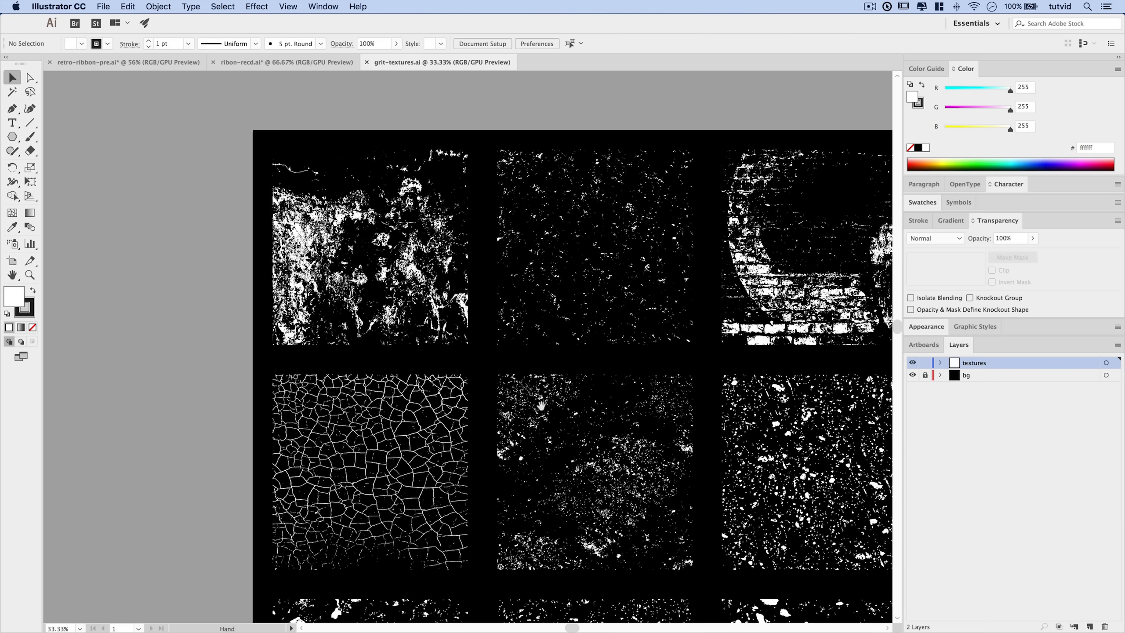
drag(541, 405, 420, 313)
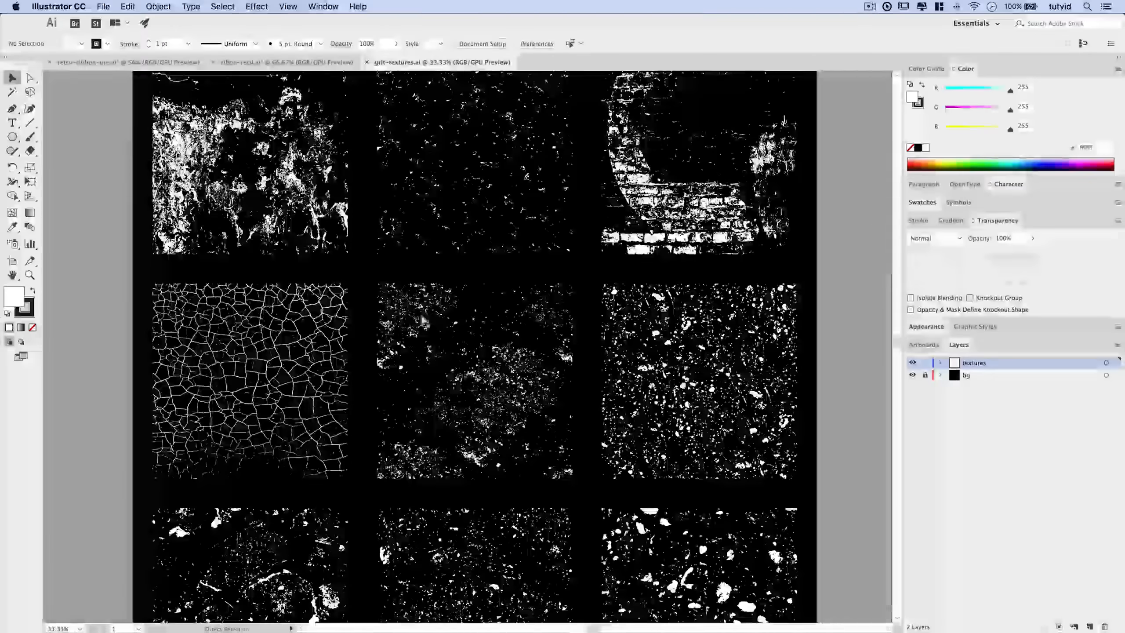
key(super+minus)
drag(460, 355, 465, 333)
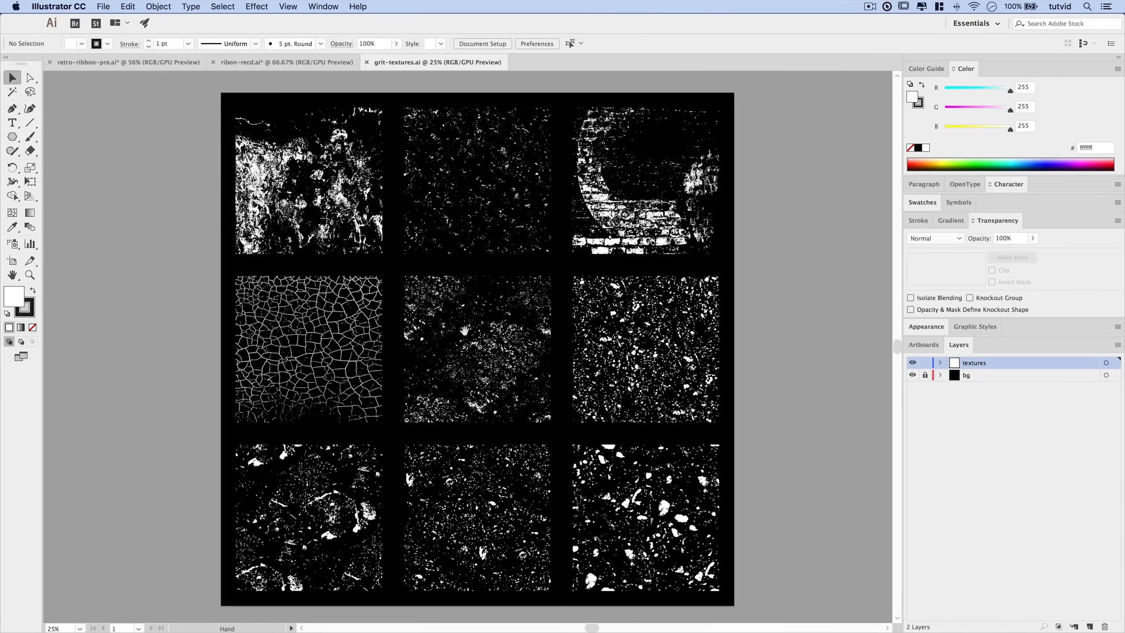
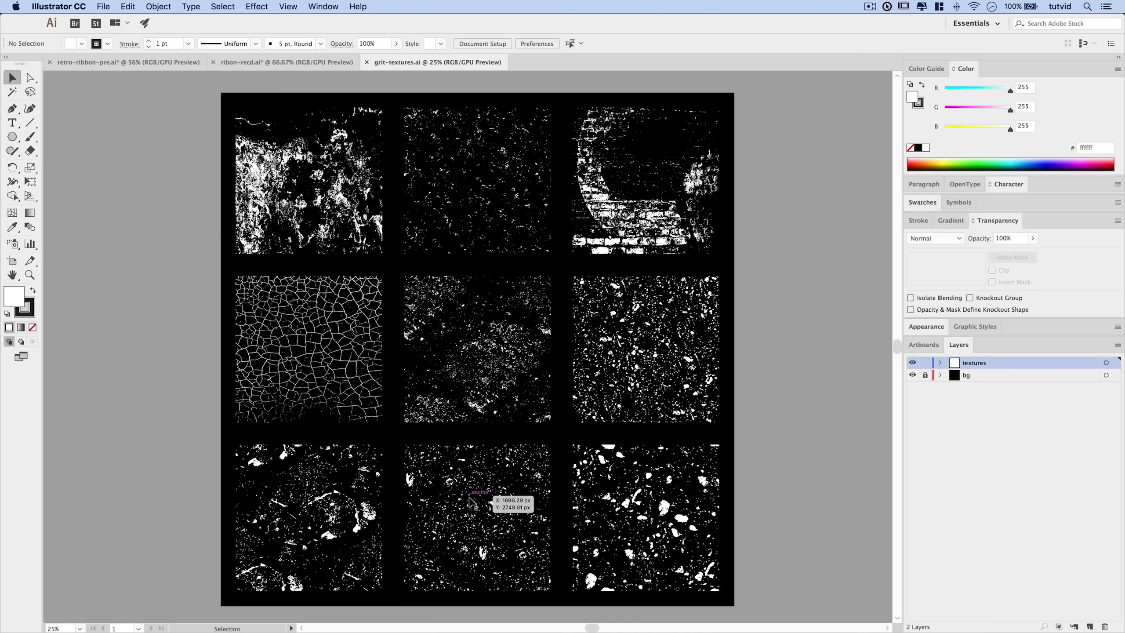
Copy the bottom-middle grit texture from the texture sheet and paste it in front of the ribbon in ribon-recd.ai.
click(494, 502)
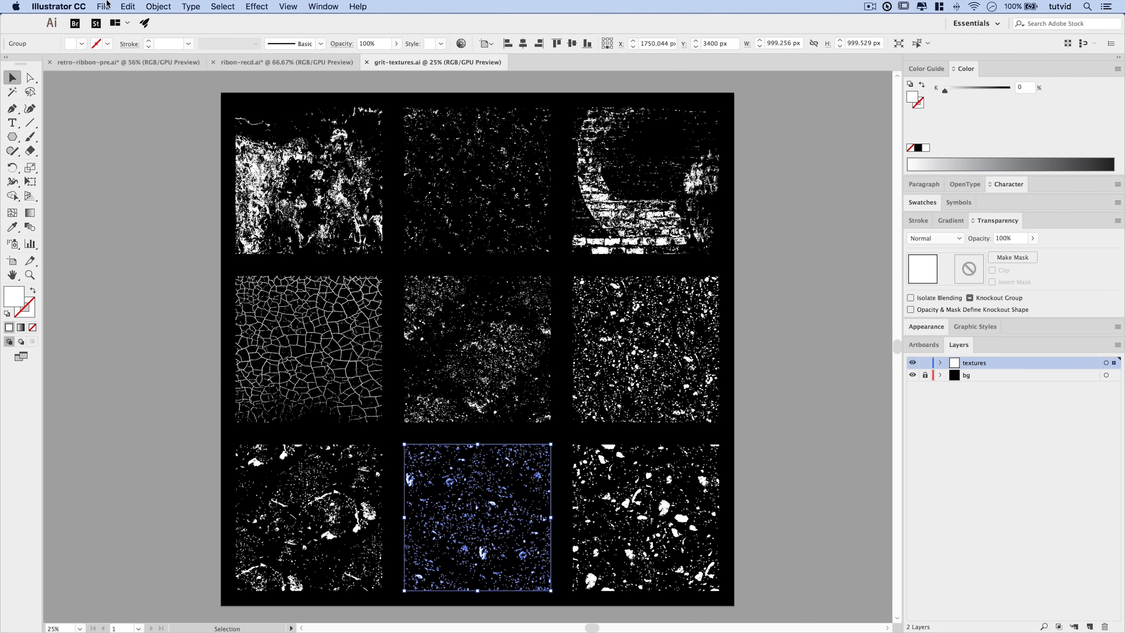
click(128, 6)
click(144, 67)
click(288, 62)
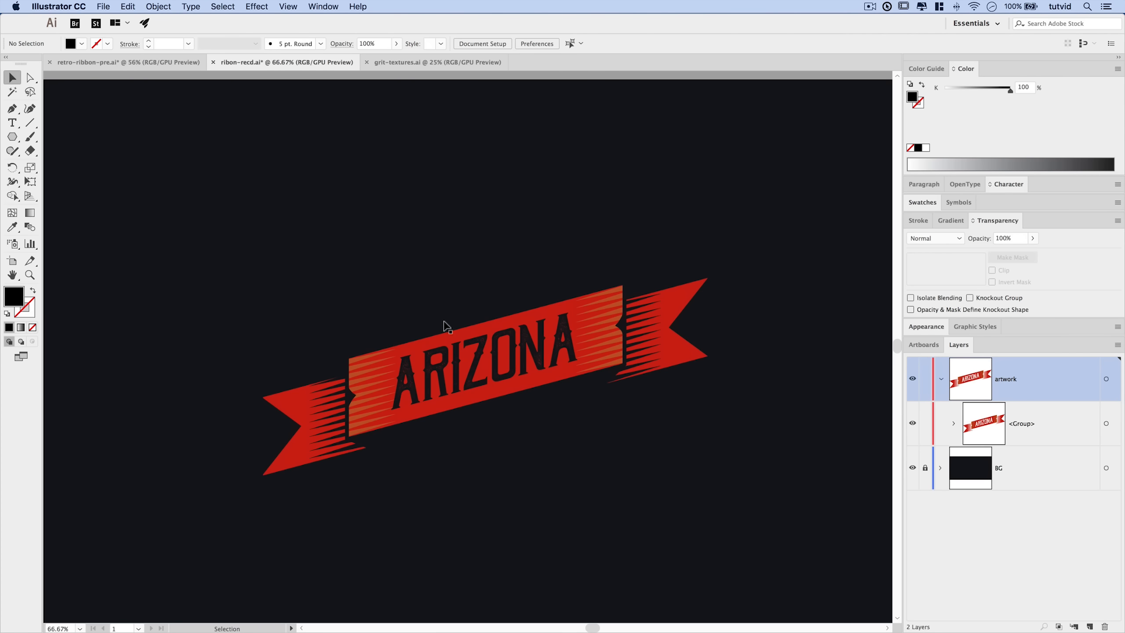
click(131, 7)
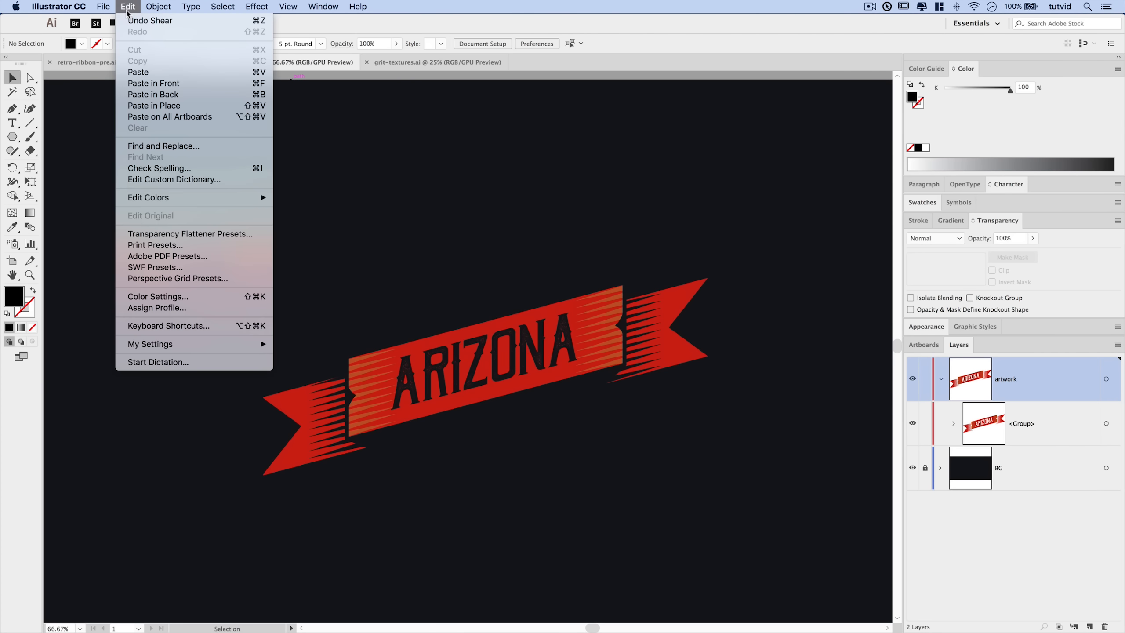
click(167, 86)
drag(562, 216, 576, 229)
key(super+minus)
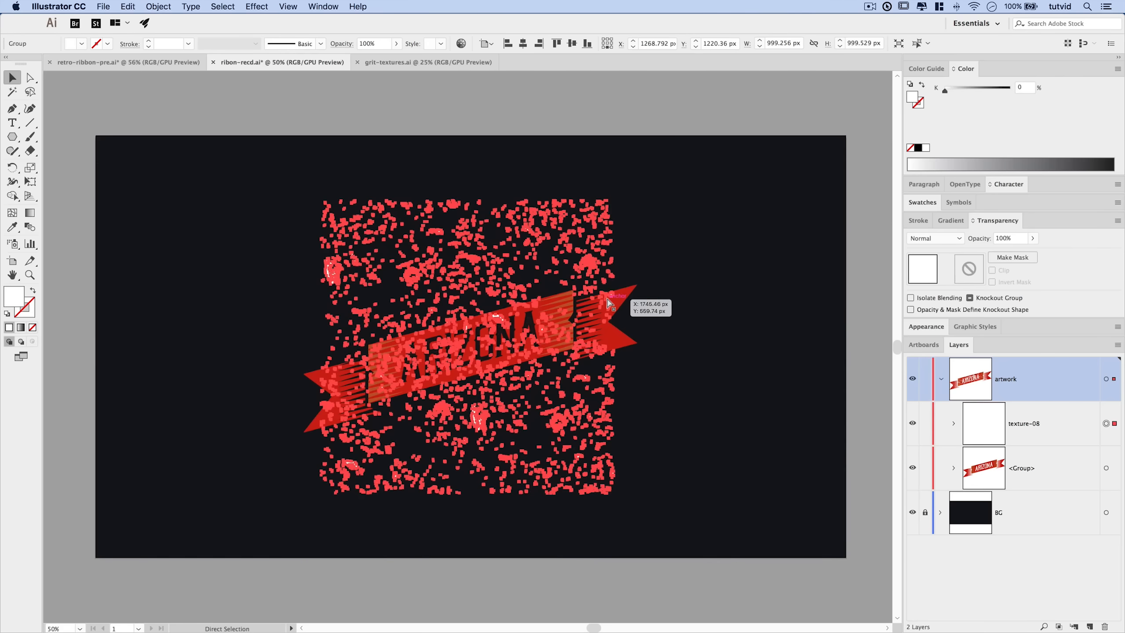
Stretch the pasted texture to about 1242 by 953 px so it covers the whole ribbon.
drag(614, 349, 651, 349)
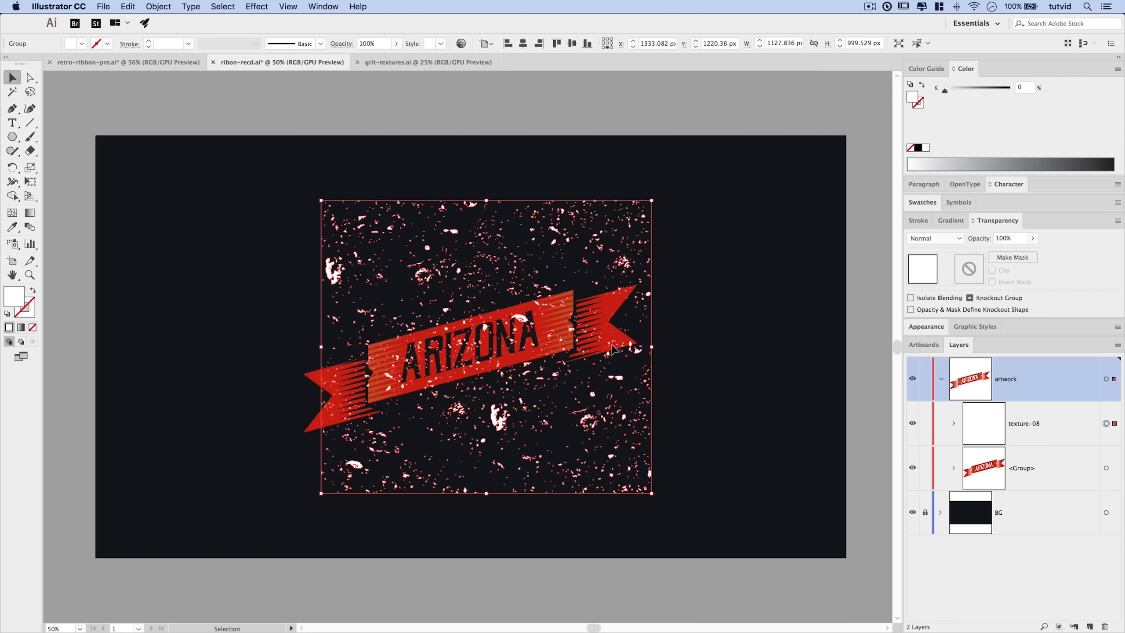
drag(321, 349, 288, 349)
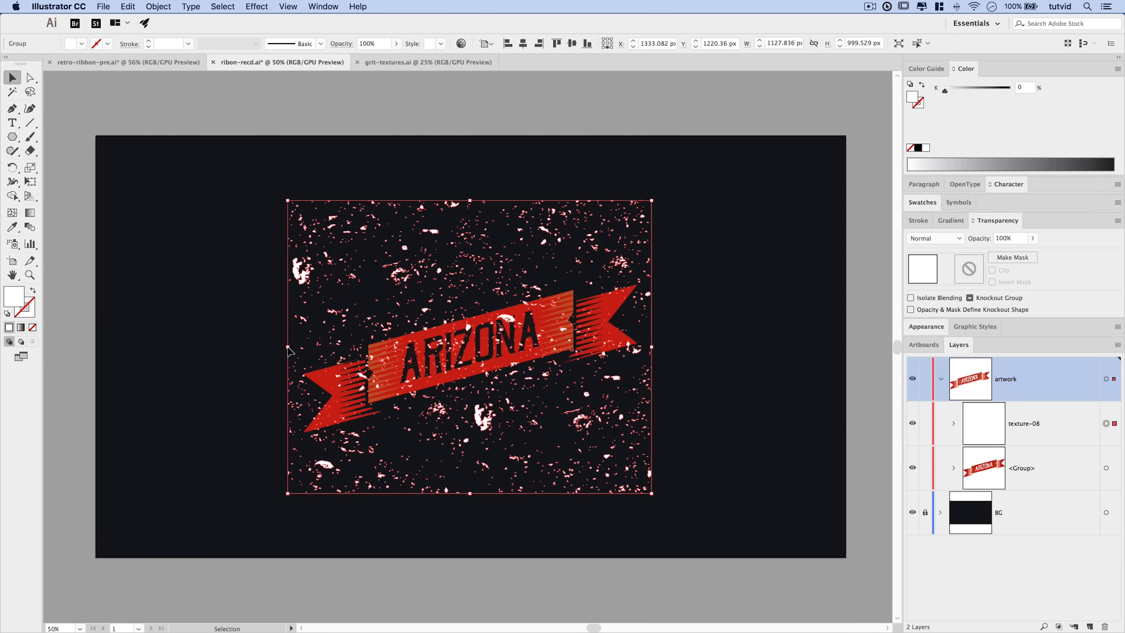
drag(471, 200, 470, 178)
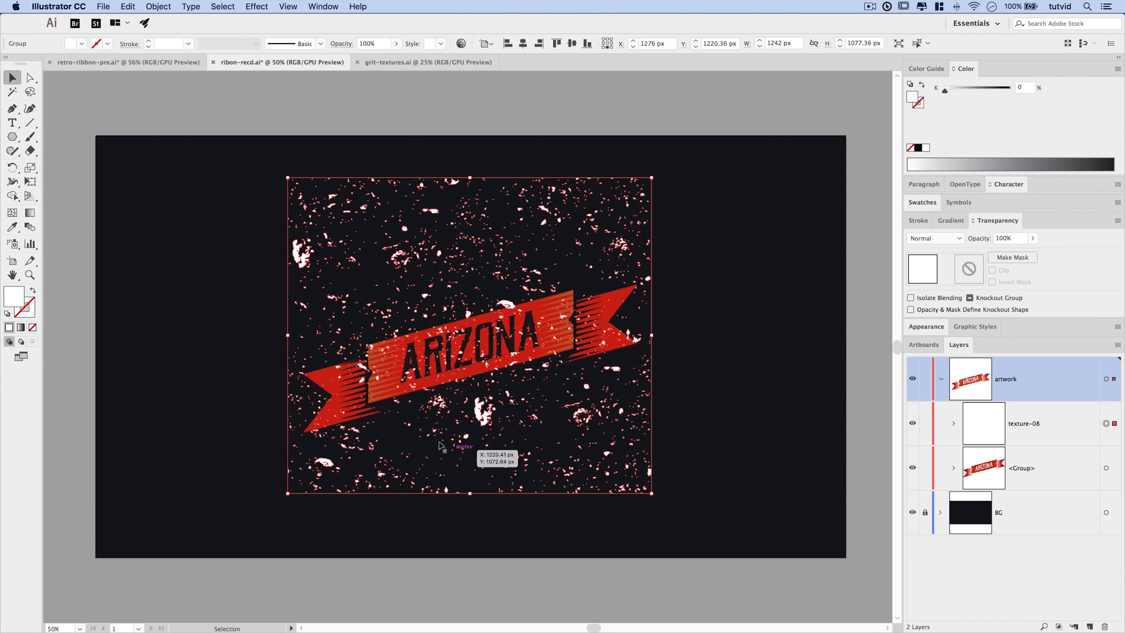
drag(468, 493, 468, 474)
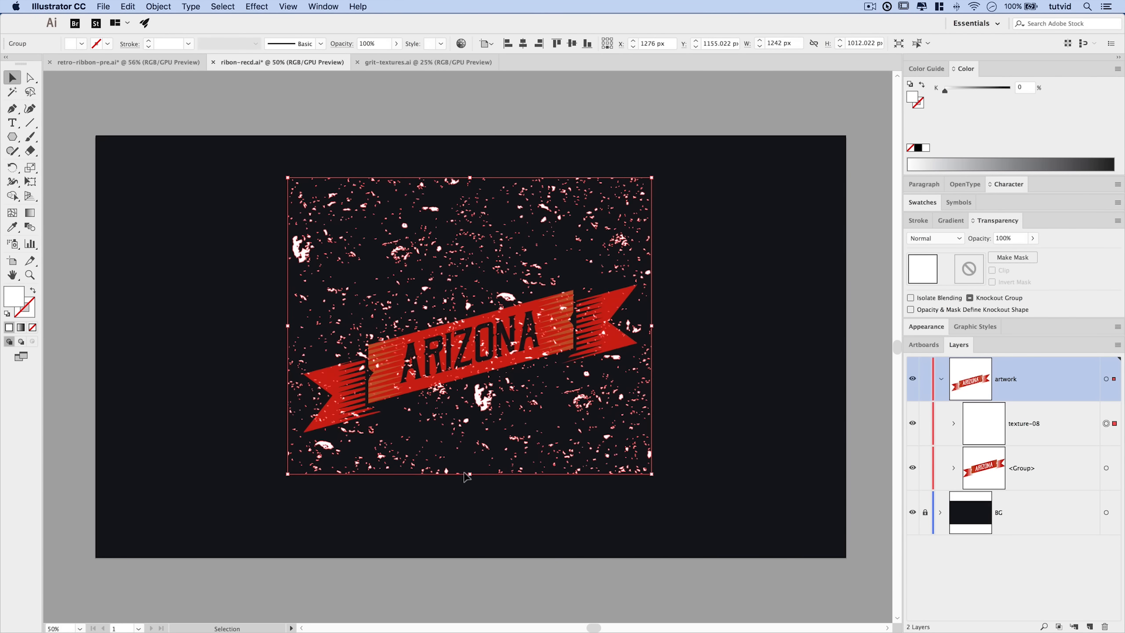
drag(468, 477, 469, 465)
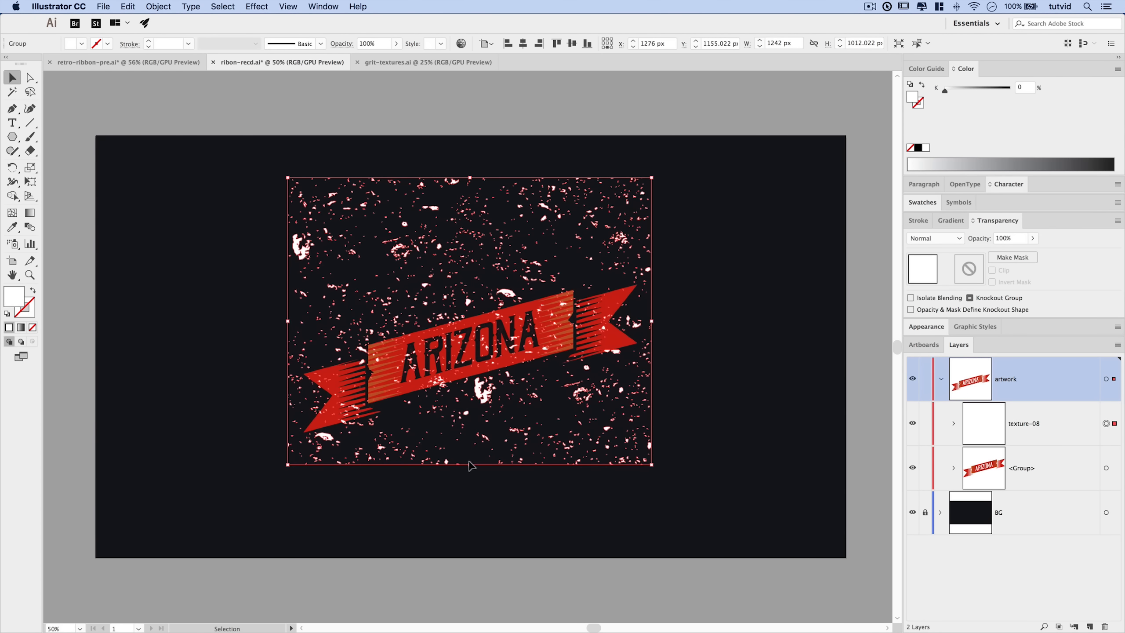
drag(472, 179, 470, 185)
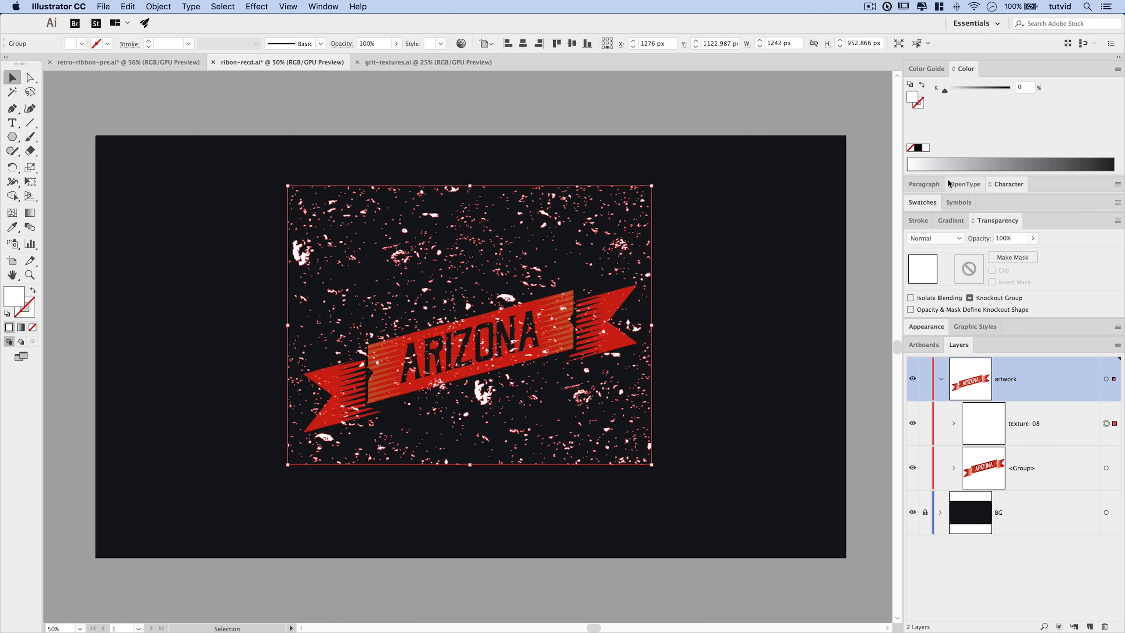
Fill the texture with rich black, using CMYK values of 100% for all four inks, and deselect it.
click(918, 148)
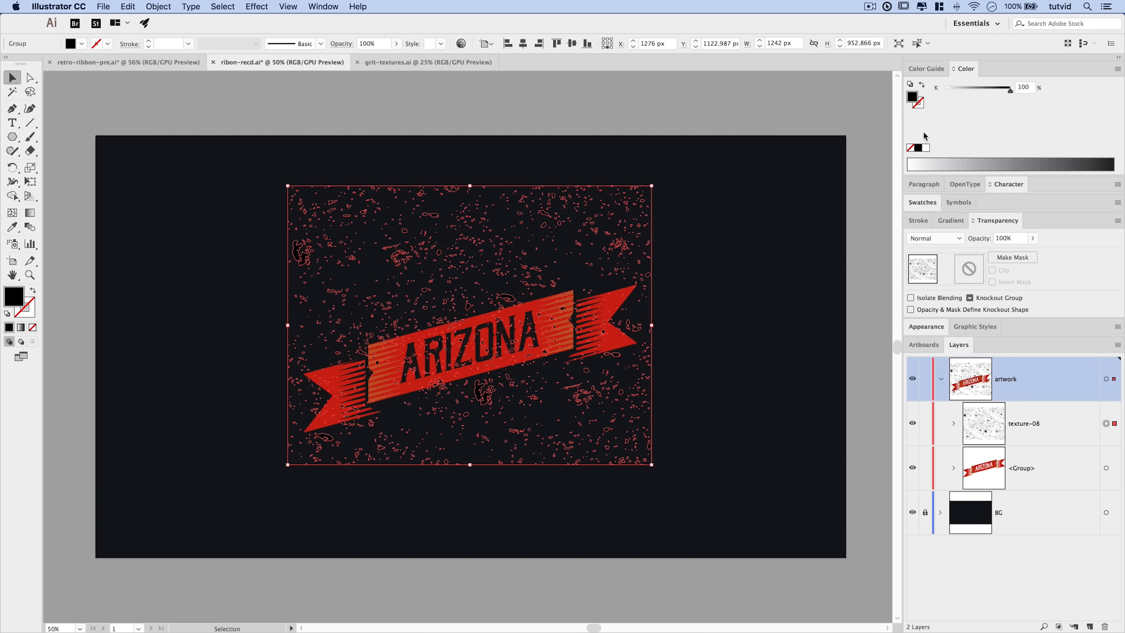
click(1116, 69)
click(1065, 125)
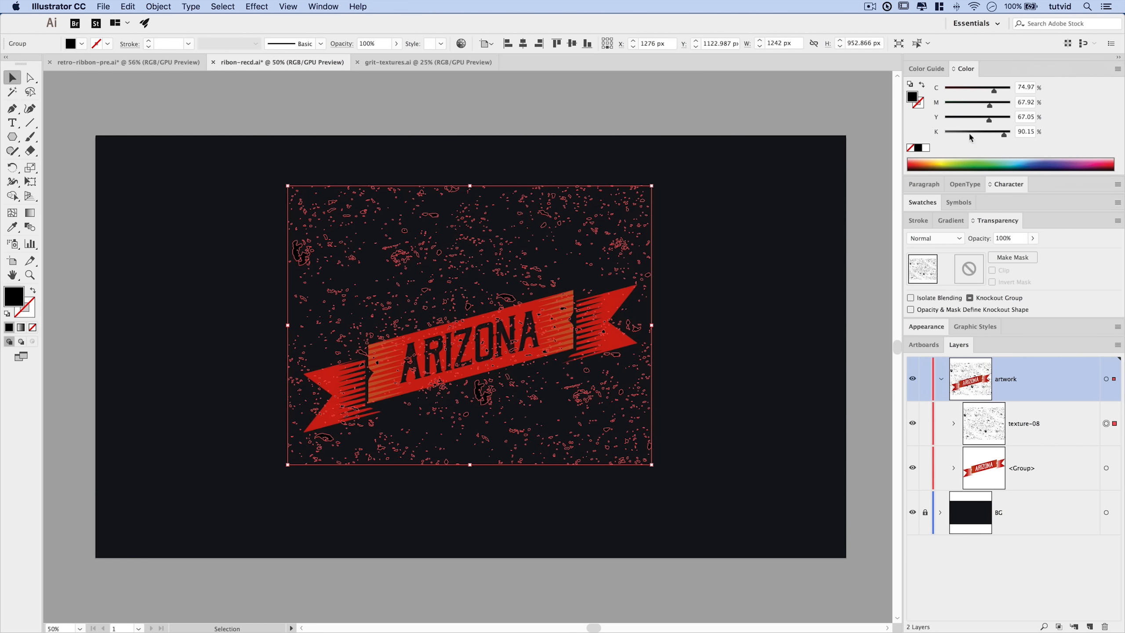
drag(989, 119, 1011, 104)
click(1010, 88)
click(727, 284)
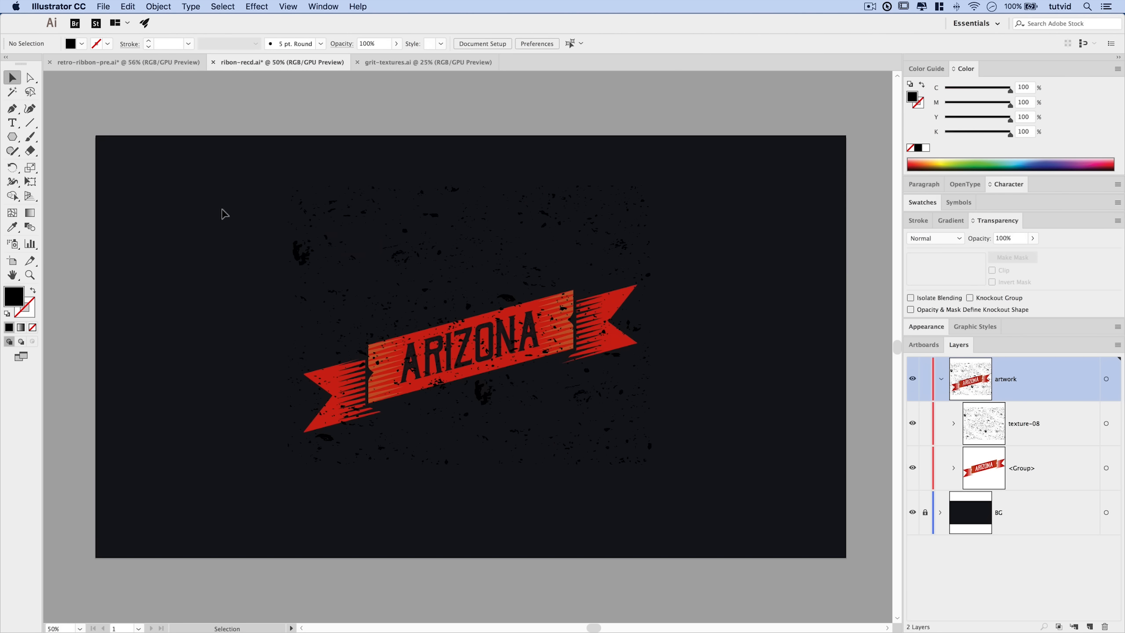
Select the black grit texture and cut it from the artwork layer.
drag(230, 192, 726, 252)
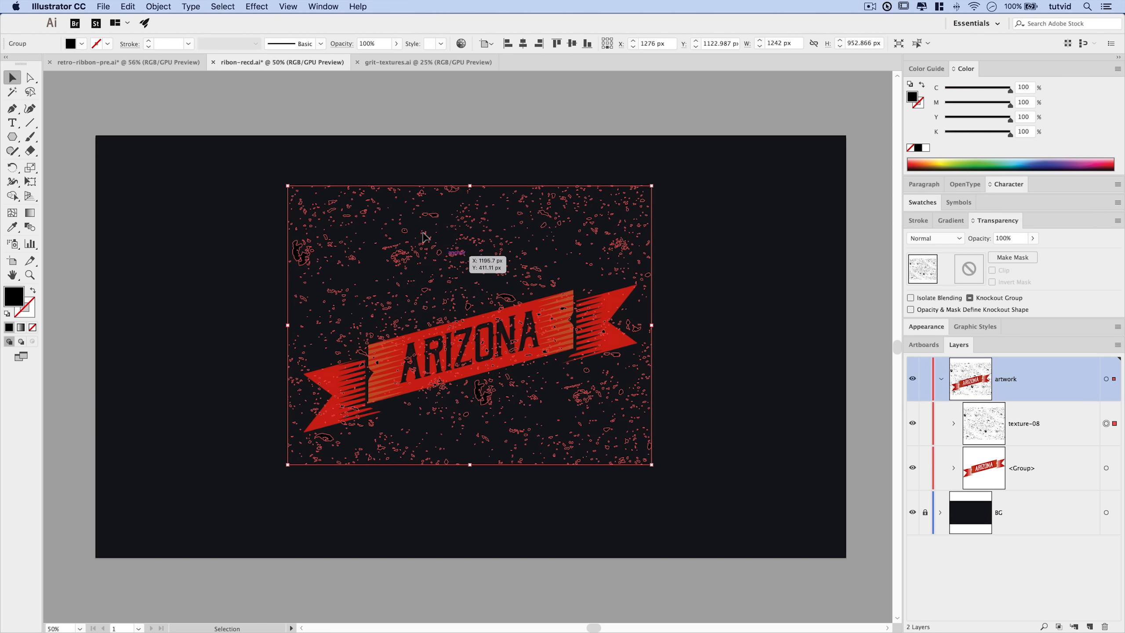
click(127, 6)
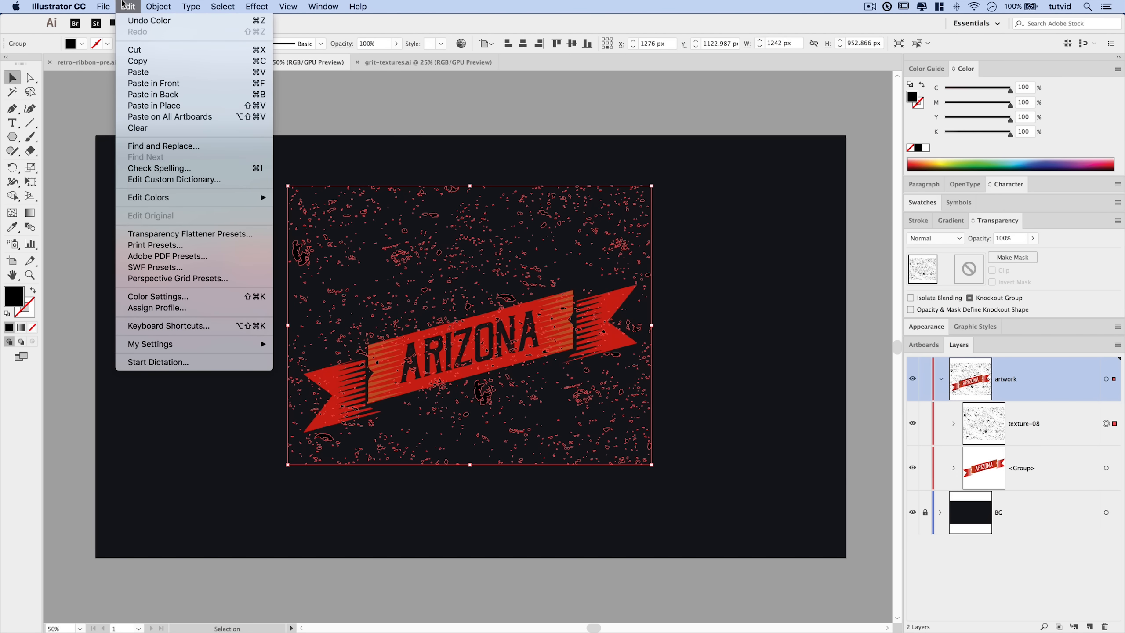
click(137, 49)
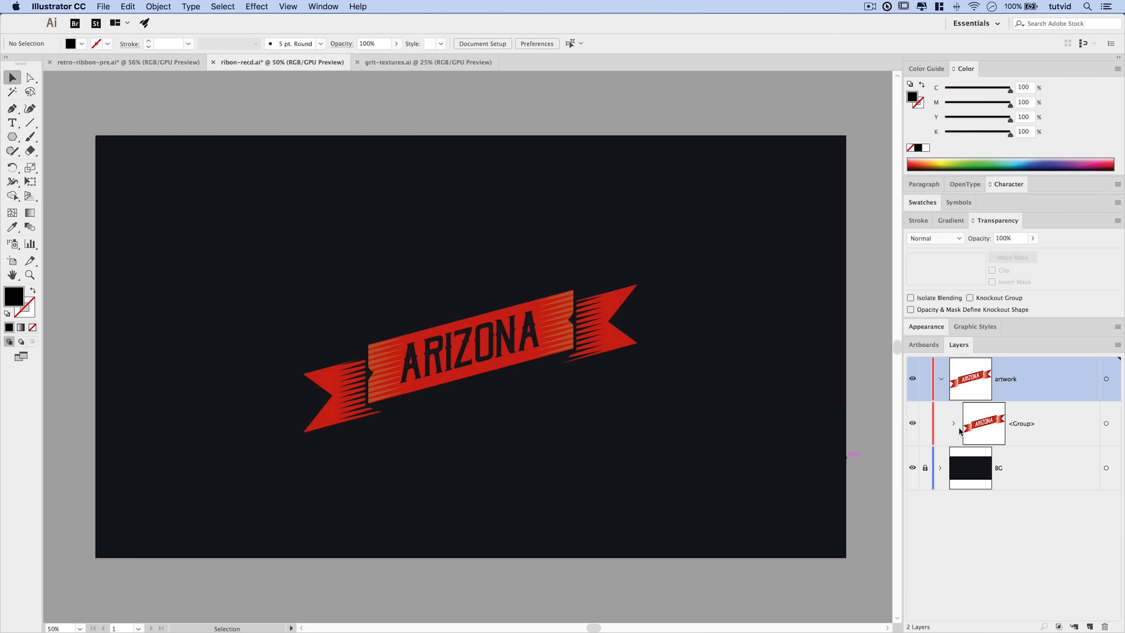
Create an opacity mask on the whole ribbon group and turn off Clip.
click(1104, 423)
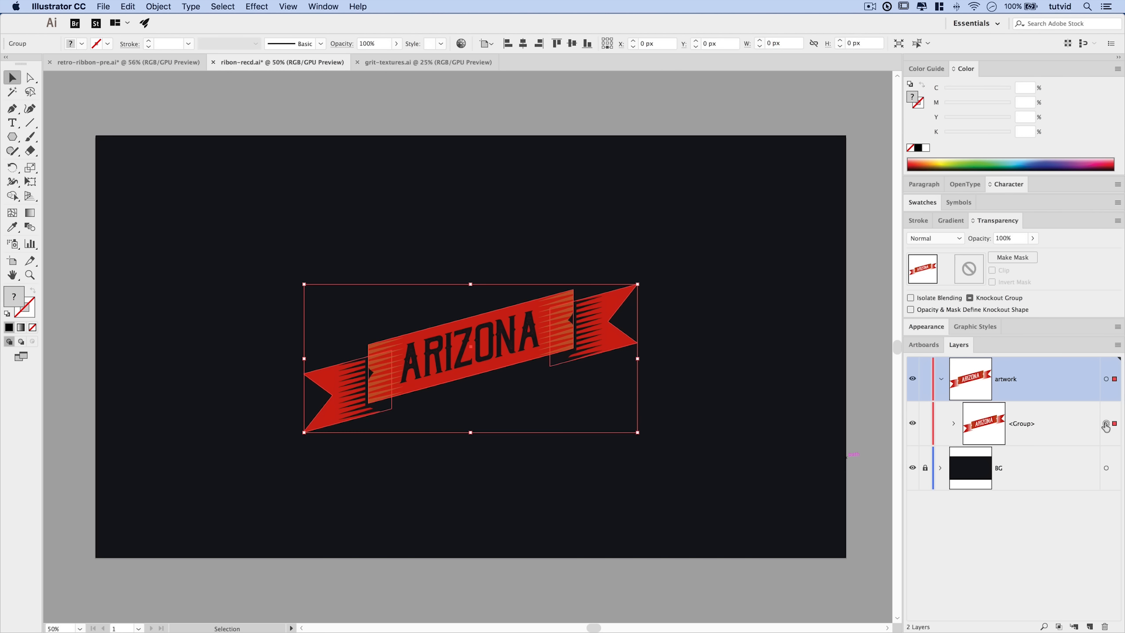
double_click(977, 280)
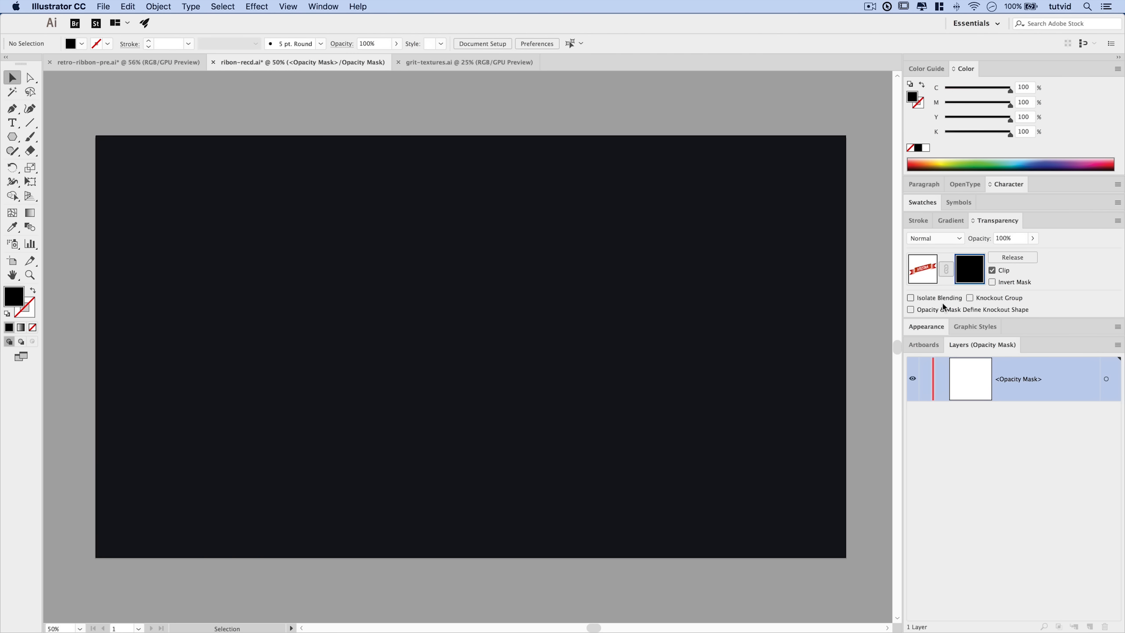
click(992, 269)
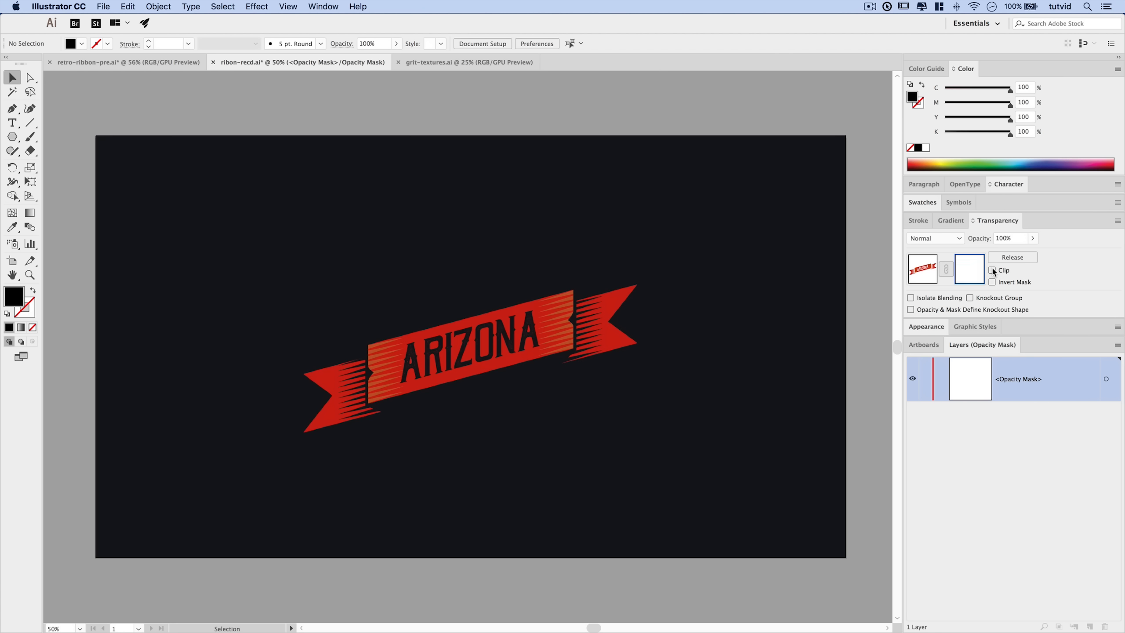
Paste the cut texture in front inside the opacity mask, then return to the ribbon artwork and deselect it.
click(127, 6)
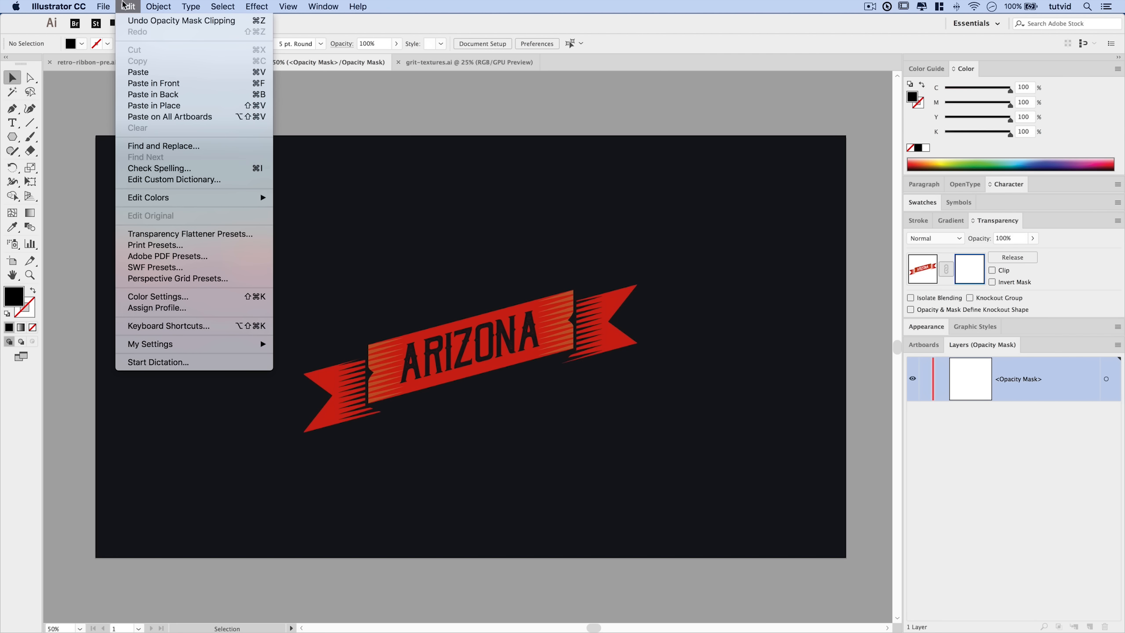
click(164, 83)
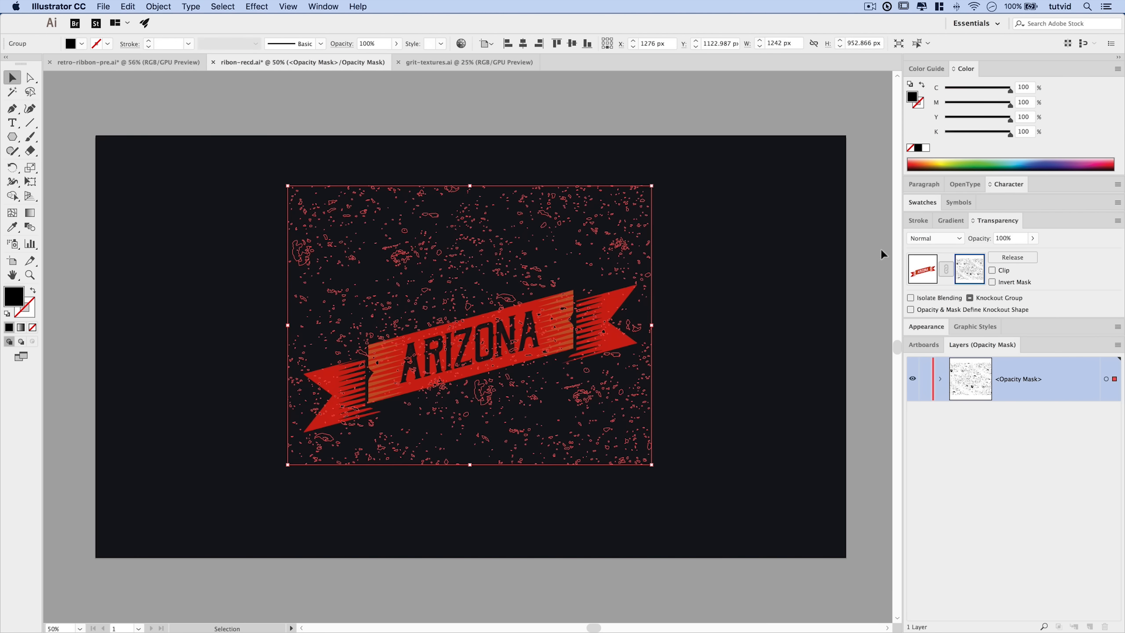
click(753, 285)
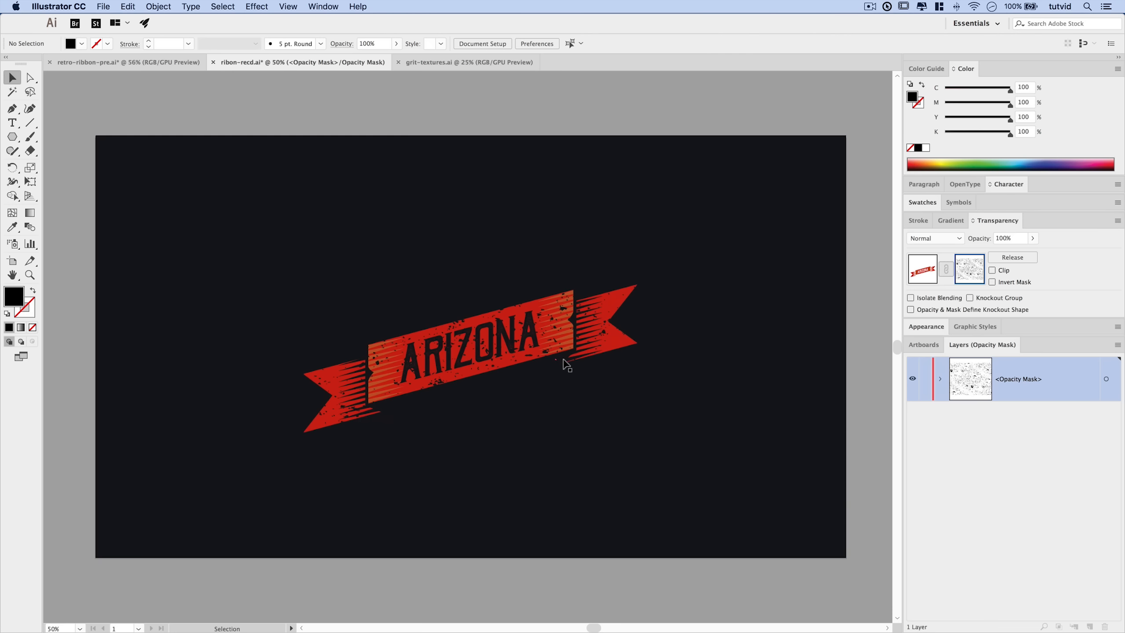
click(927, 266)
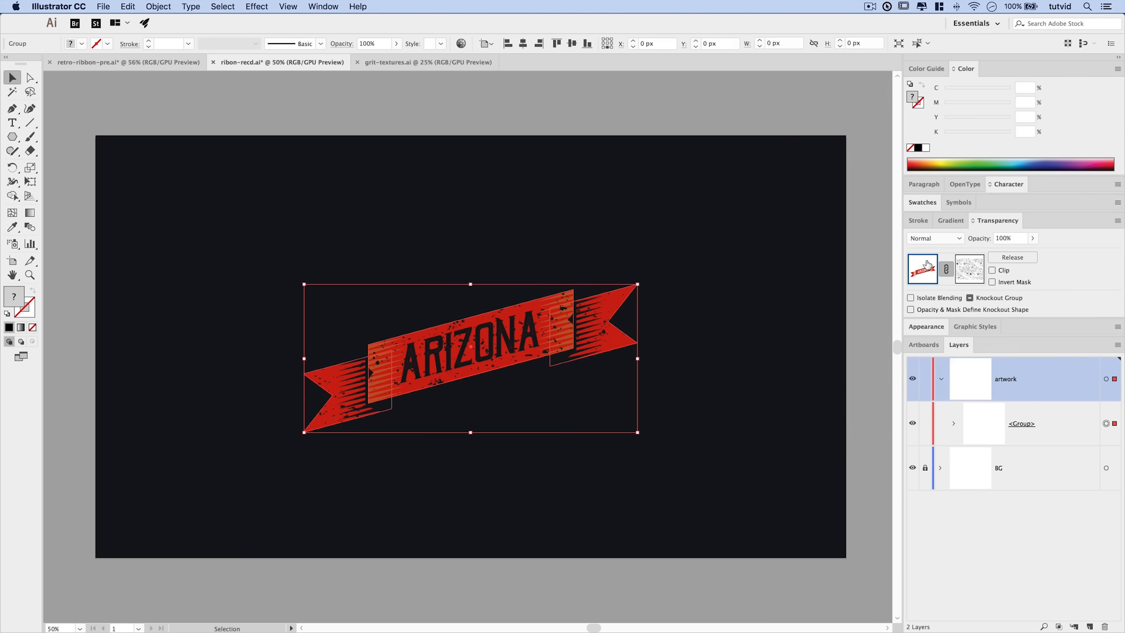
click(575, 505)
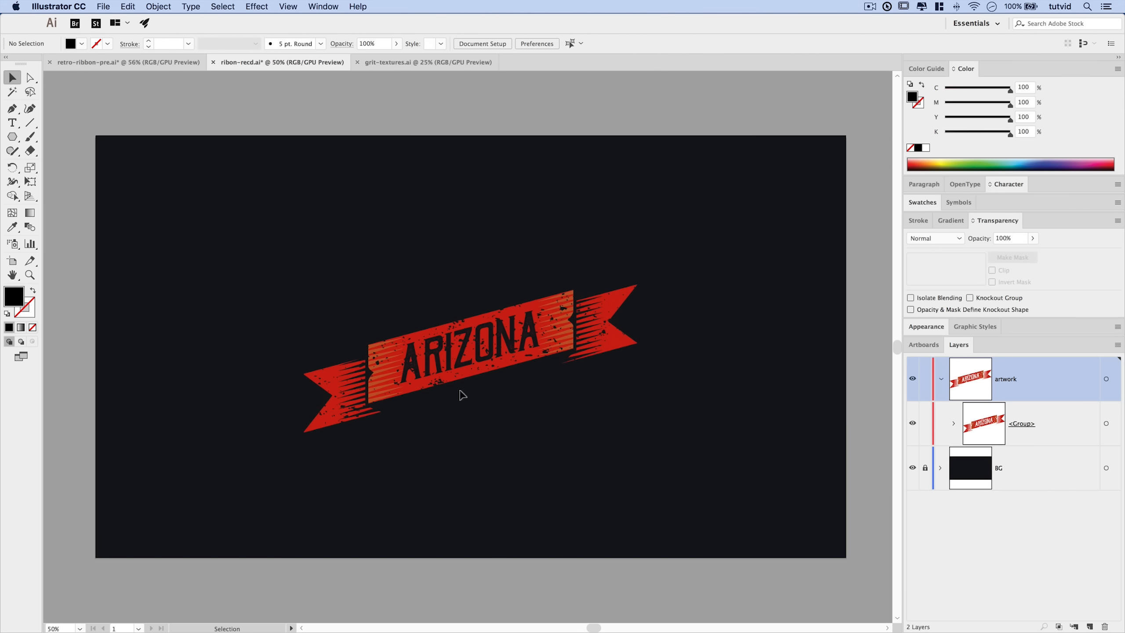
Check the sun in retro-ribbon-pre.ai, then draw a circle about 418 px wide over the middle of the ribbon in ribon-recd.ai.
click(173, 62)
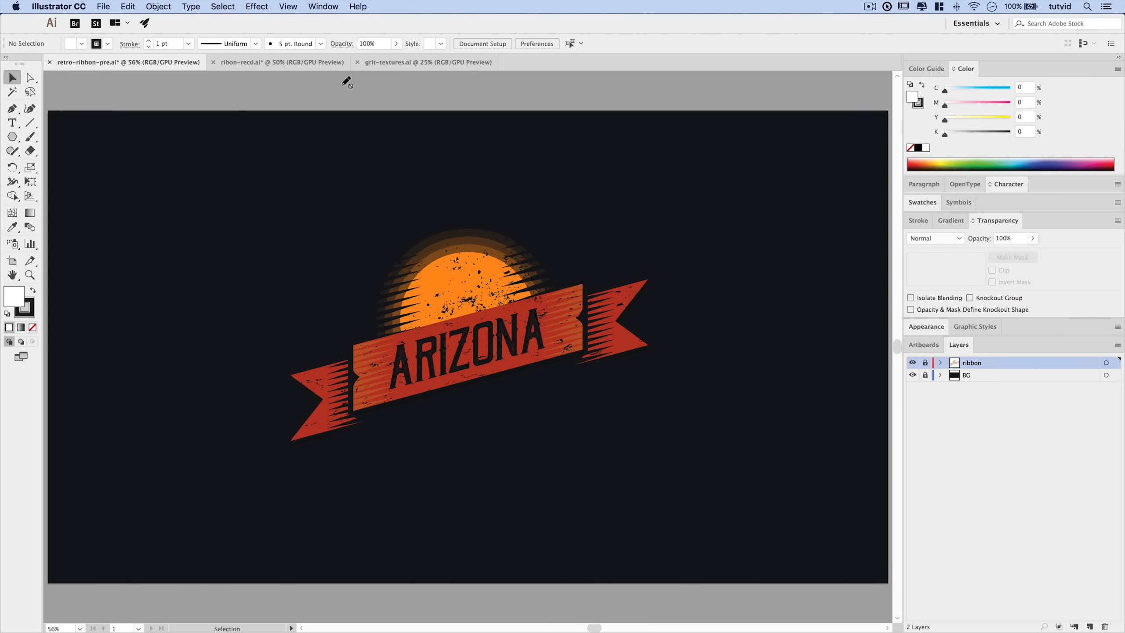
click(275, 62)
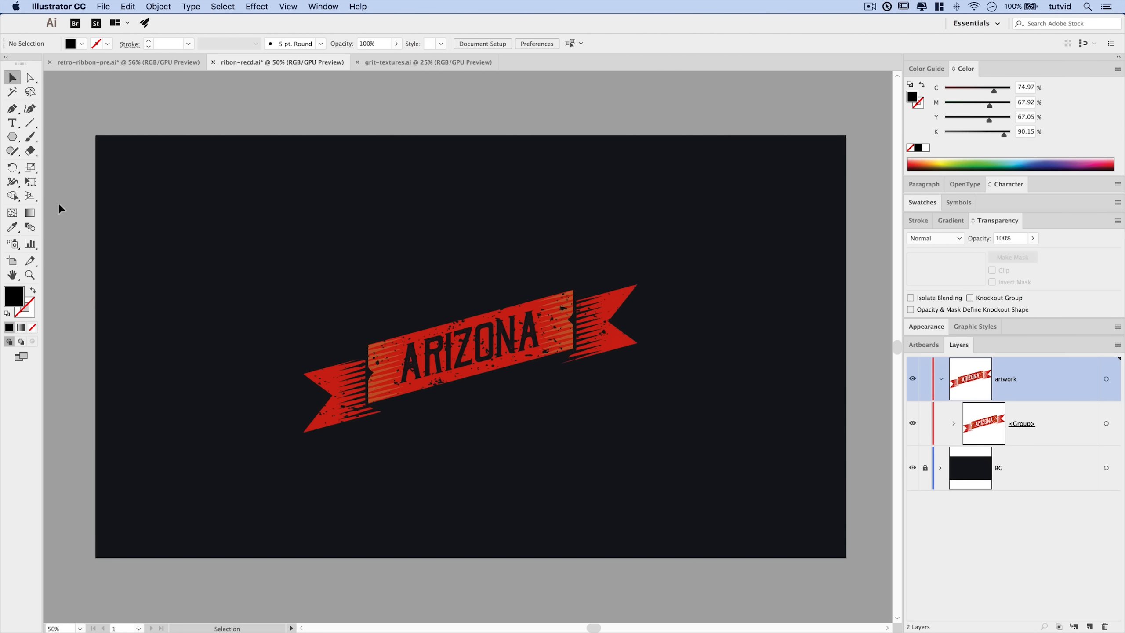
click(11, 137)
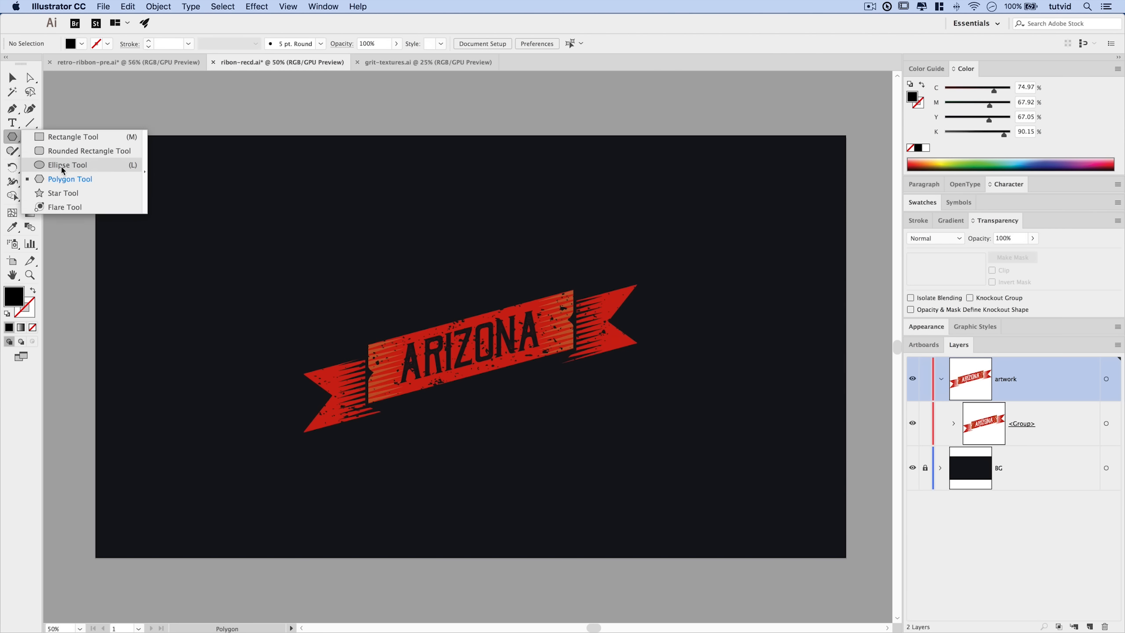
click(62, 165)
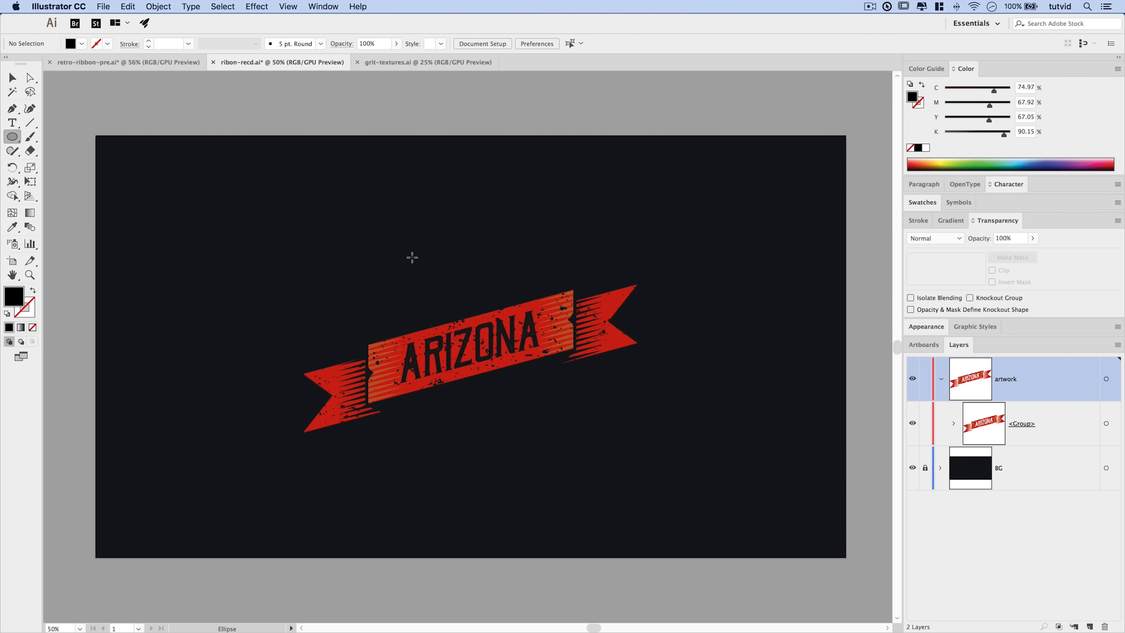
drag(412, 257, 529, 357)
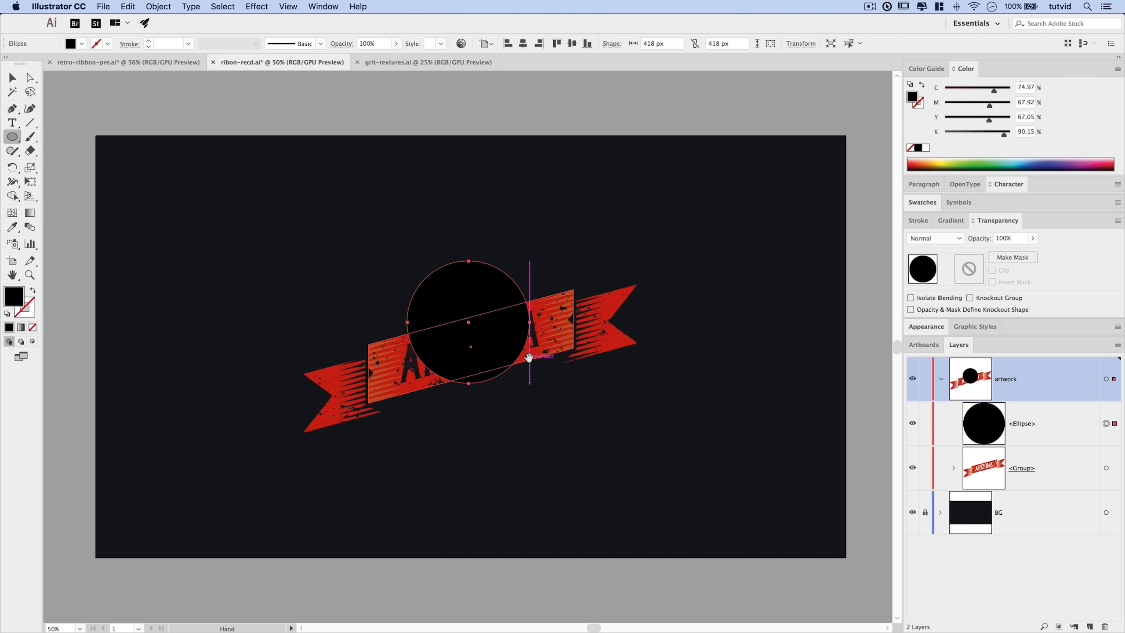
key(v)
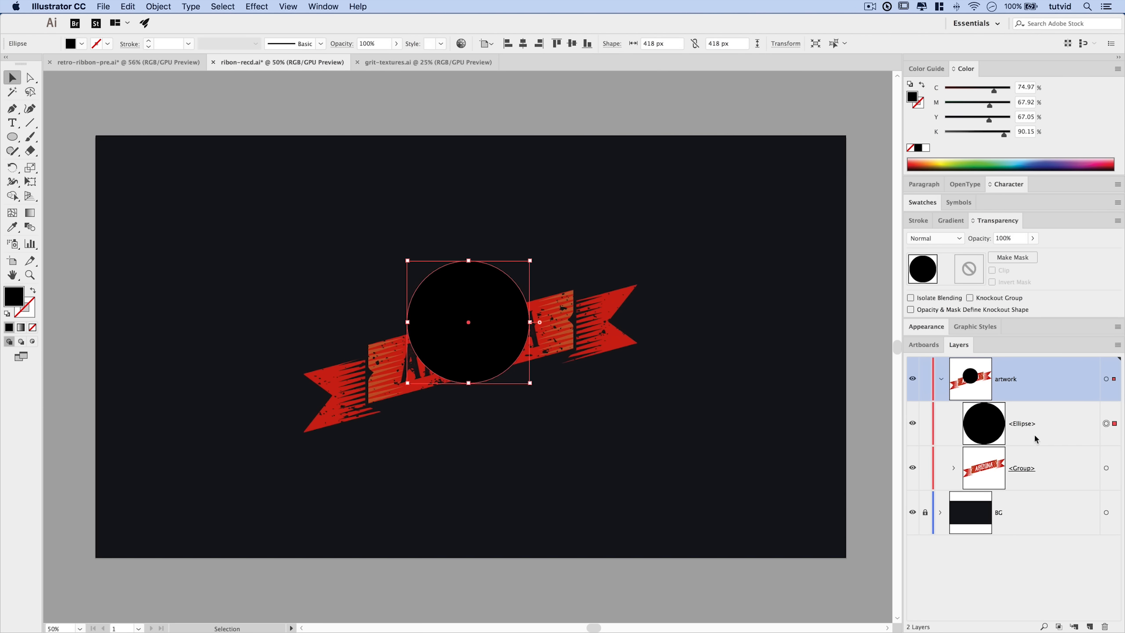
Set the circle's fill color to orange ff9019.
double_click(14, 297)
drag(798, 159, 761, 142)
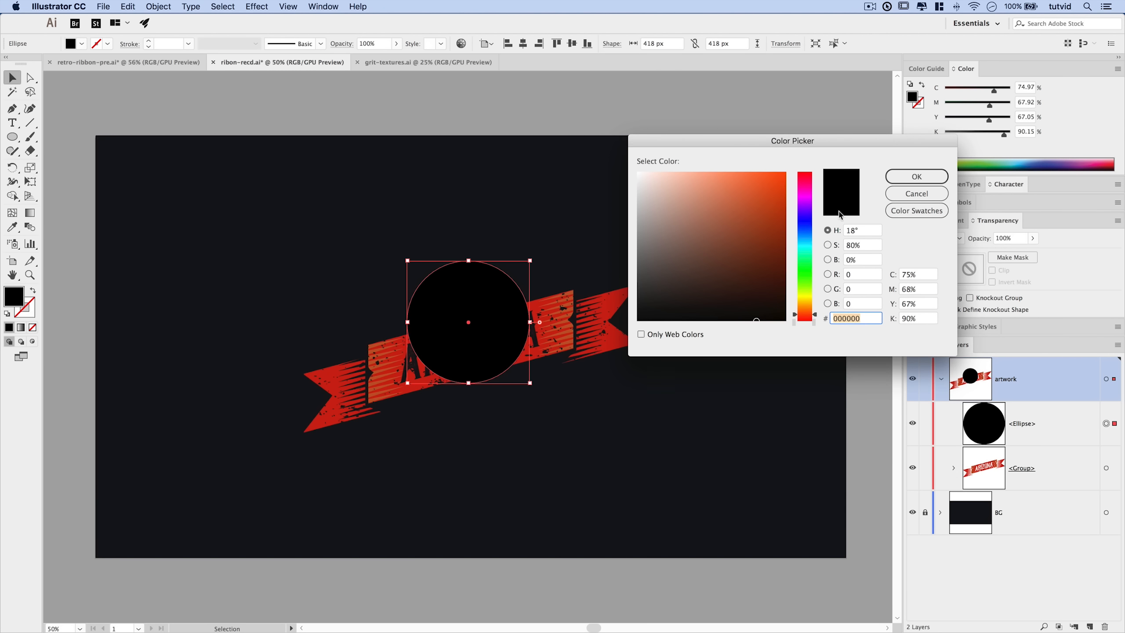
text(ff9019)
key(Tab)
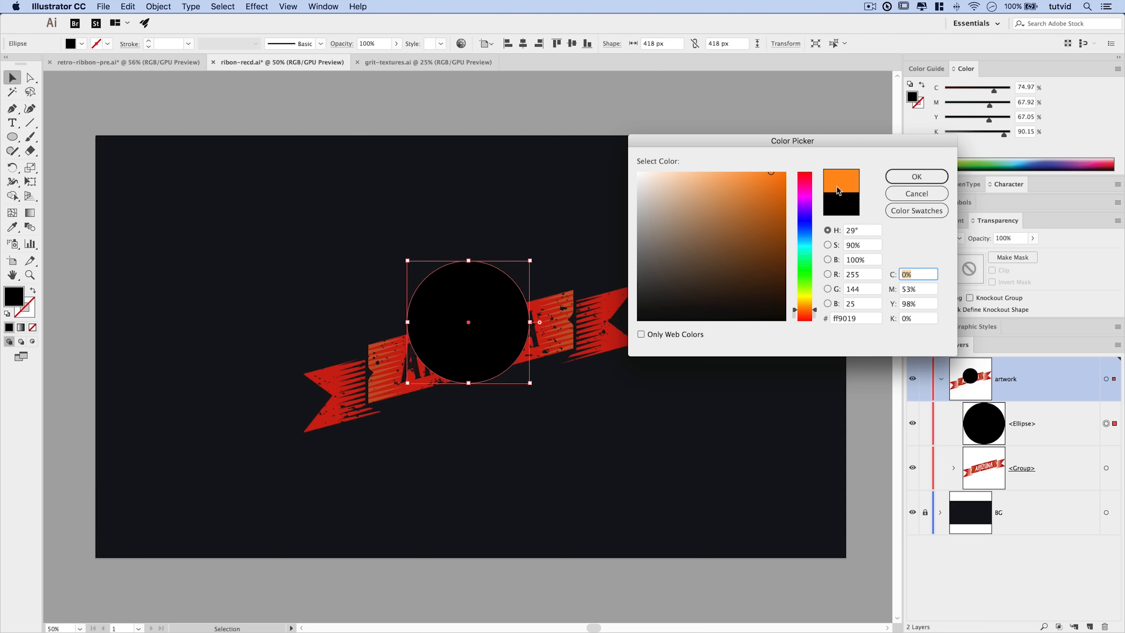
click(929, 178)
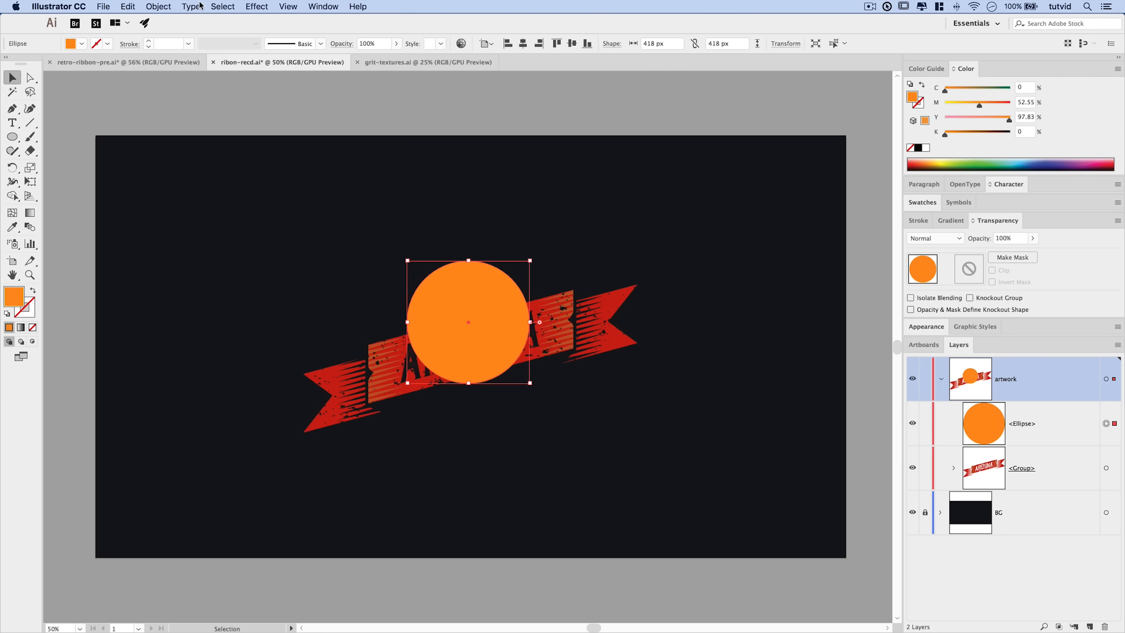
Offset the orange sun circle's path outward by 25 px with miter joins.
click(158, 6)
mouse_move(223, 257)
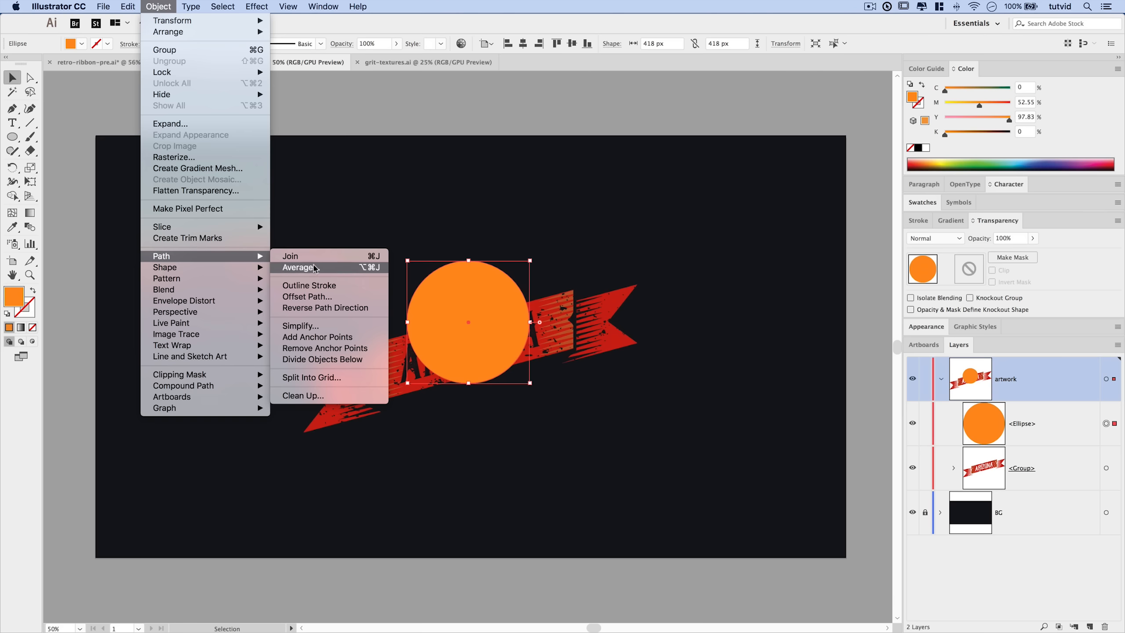
click(307, 296)
text(25)
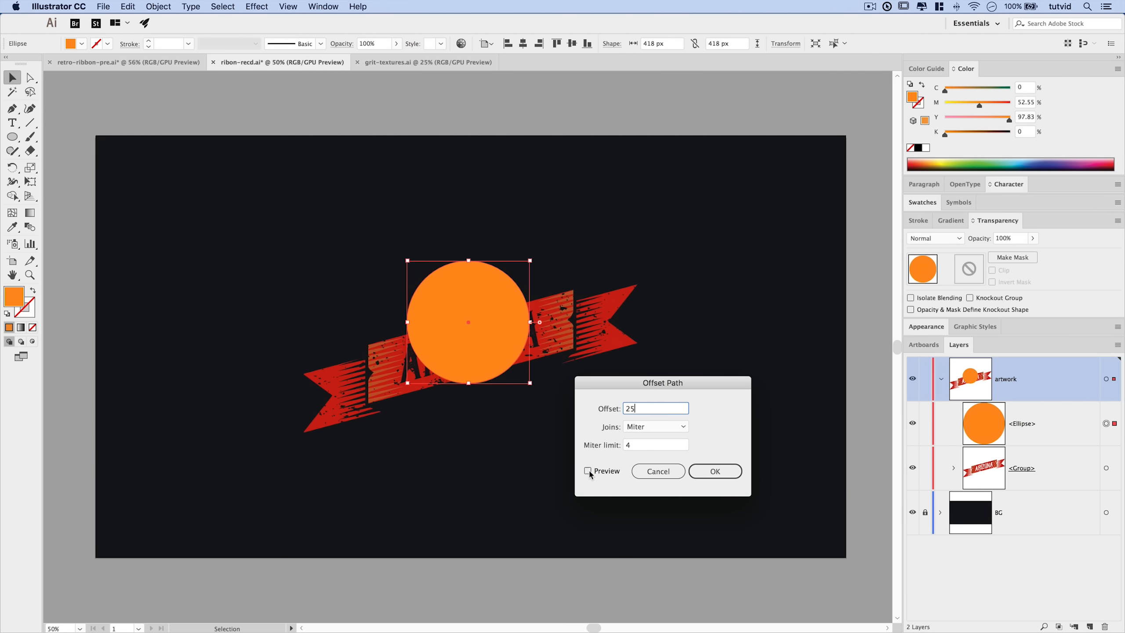
click(588, 470)
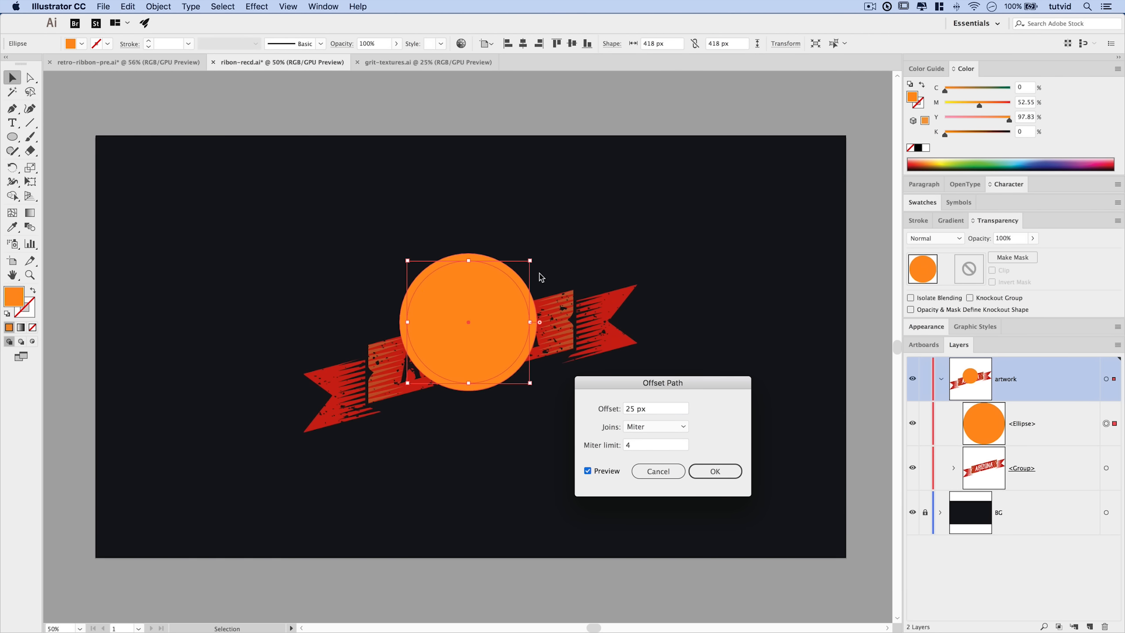
click(727, 471)
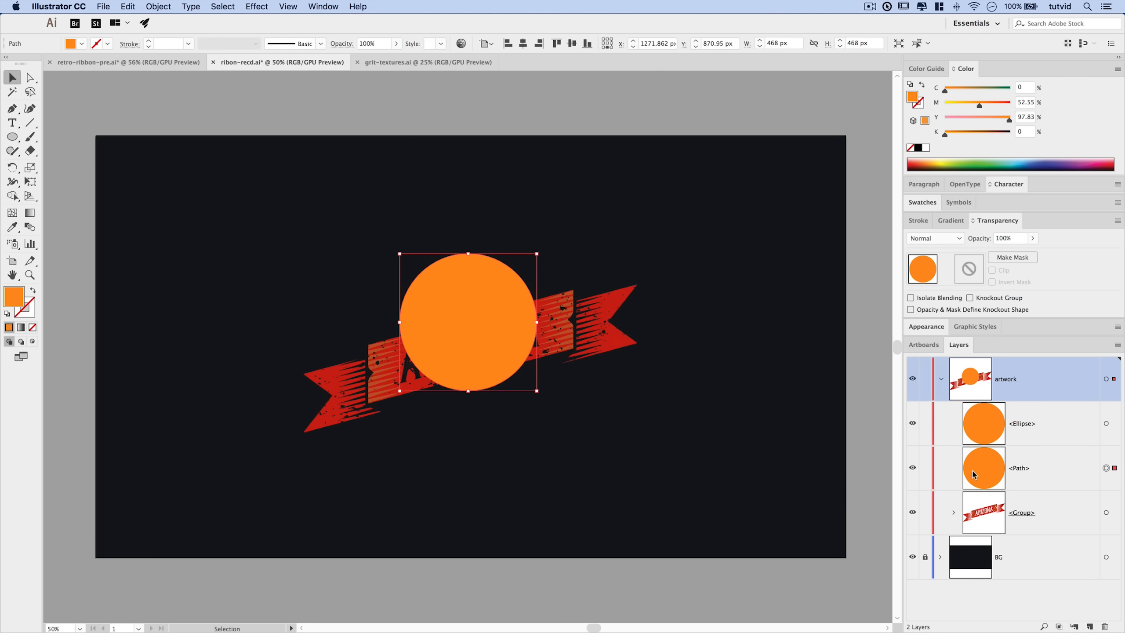
Target the first offset ring around the sun and offset its path by another 25 px.
click(912, 468)
click(912, 468)
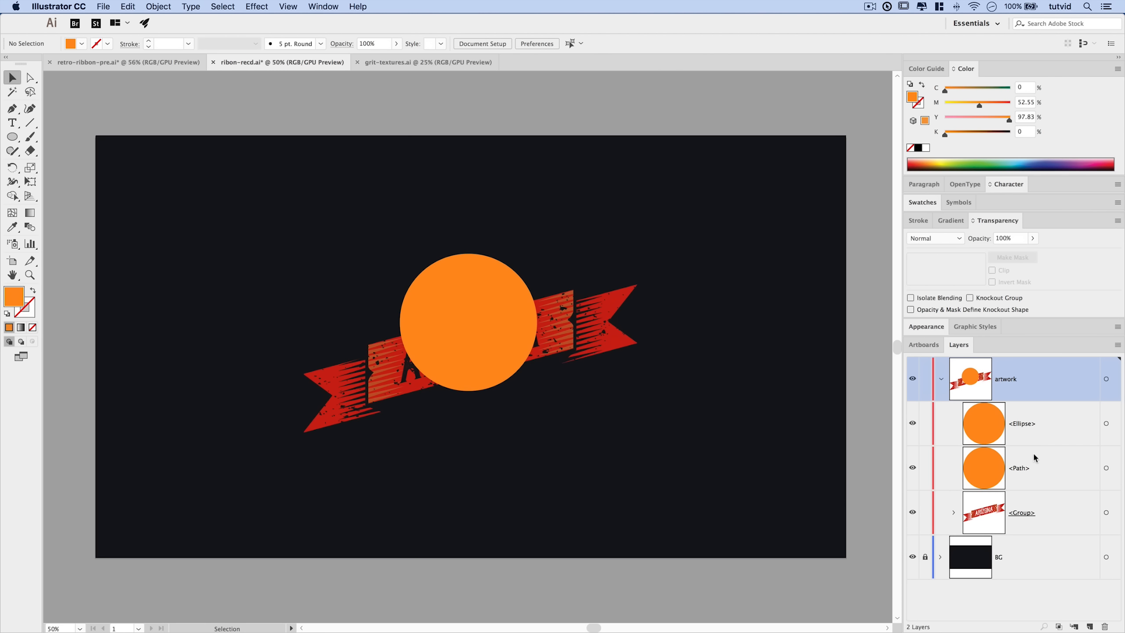
click(1040, 464)
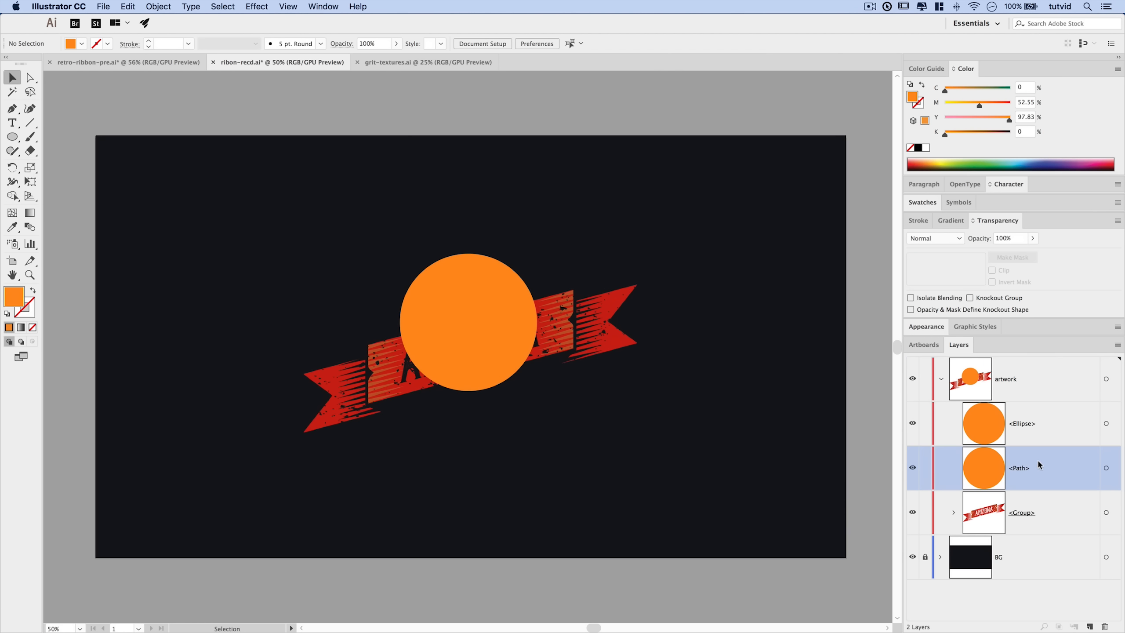
click(1106, 469)
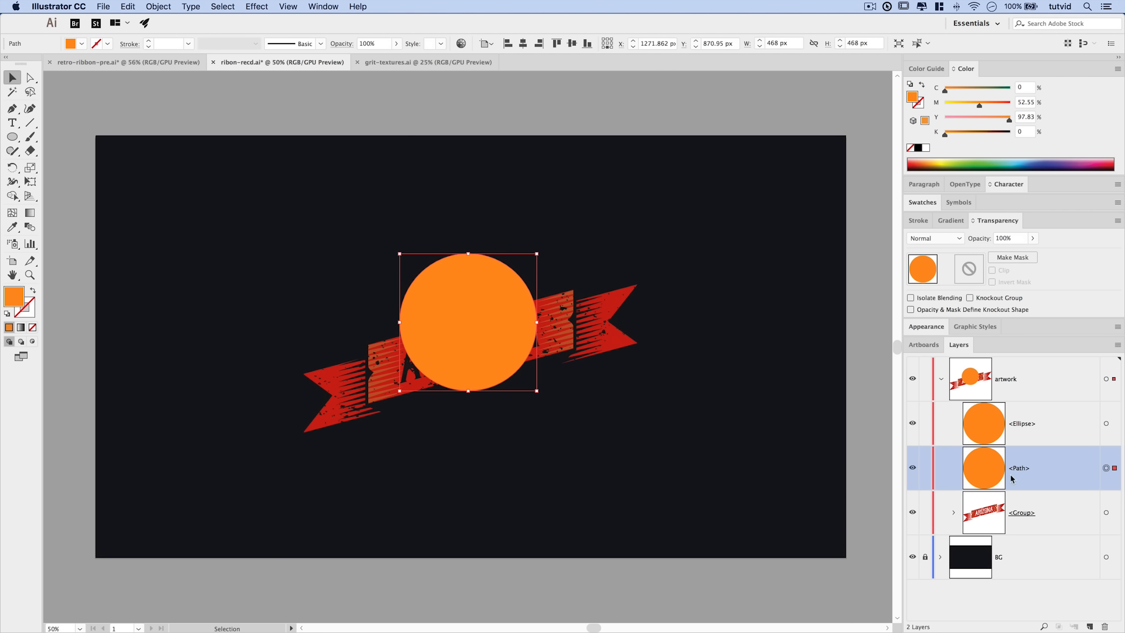
click(157, 6)
mouse_move(225, 261)
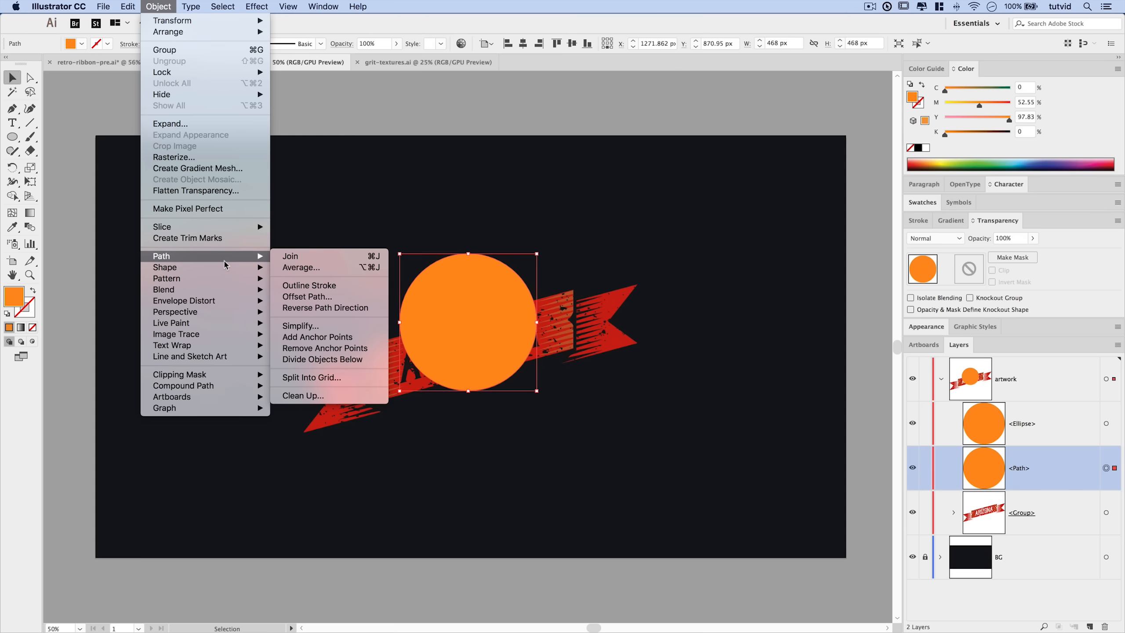
click(296, 298)
click(588, 470)
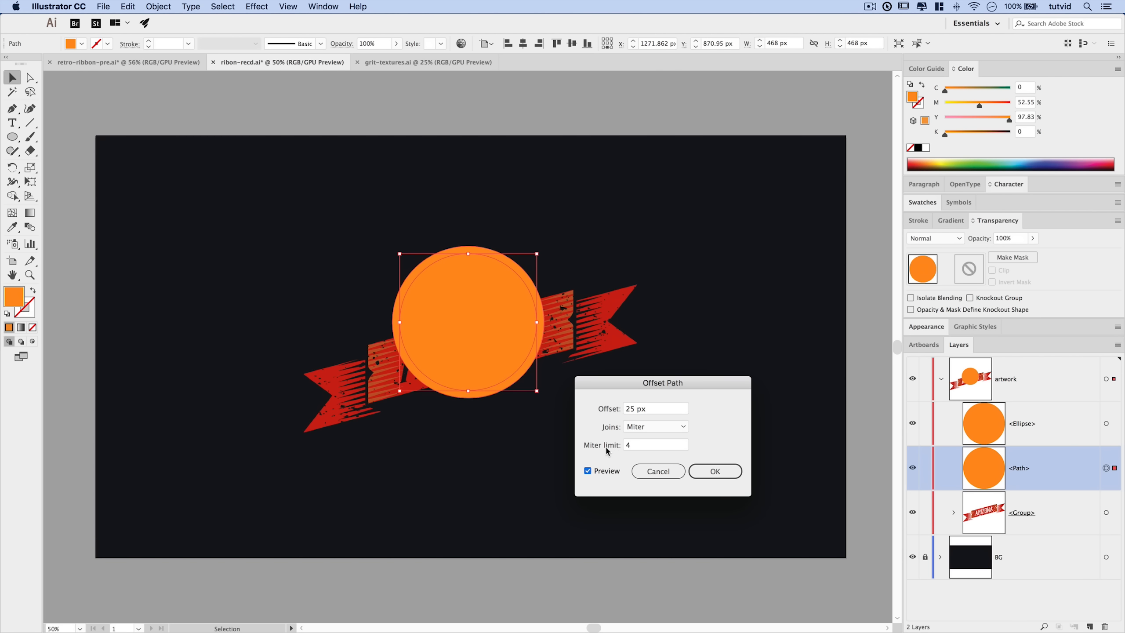
click(723, 472)
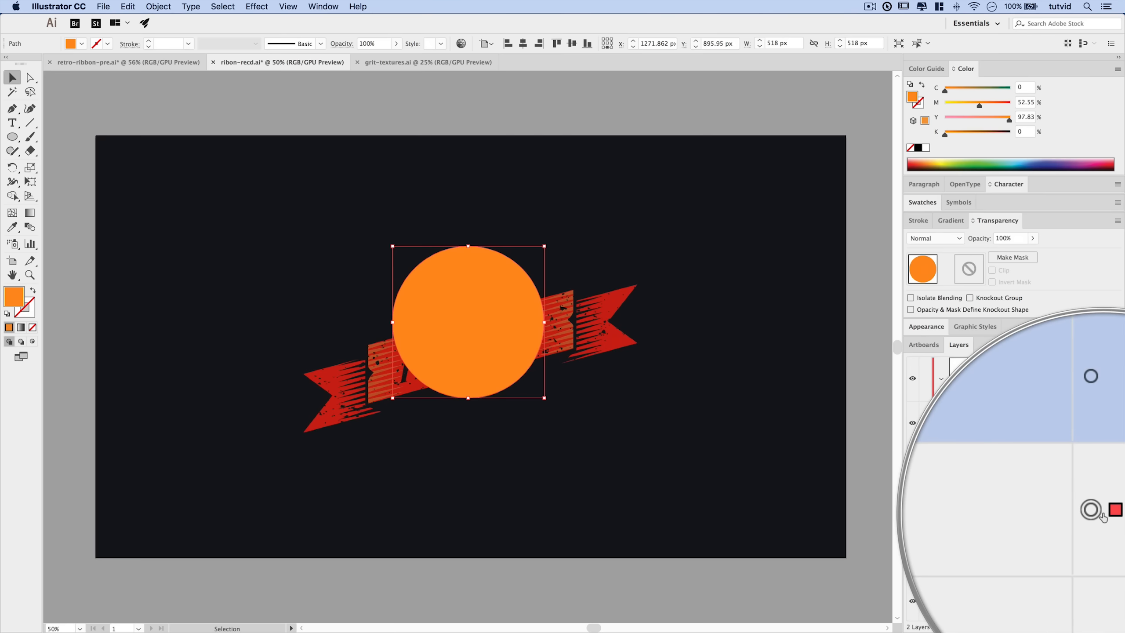
Offset the second ring's path by 25 px to make a third, outermost ring.
click(172, 6)
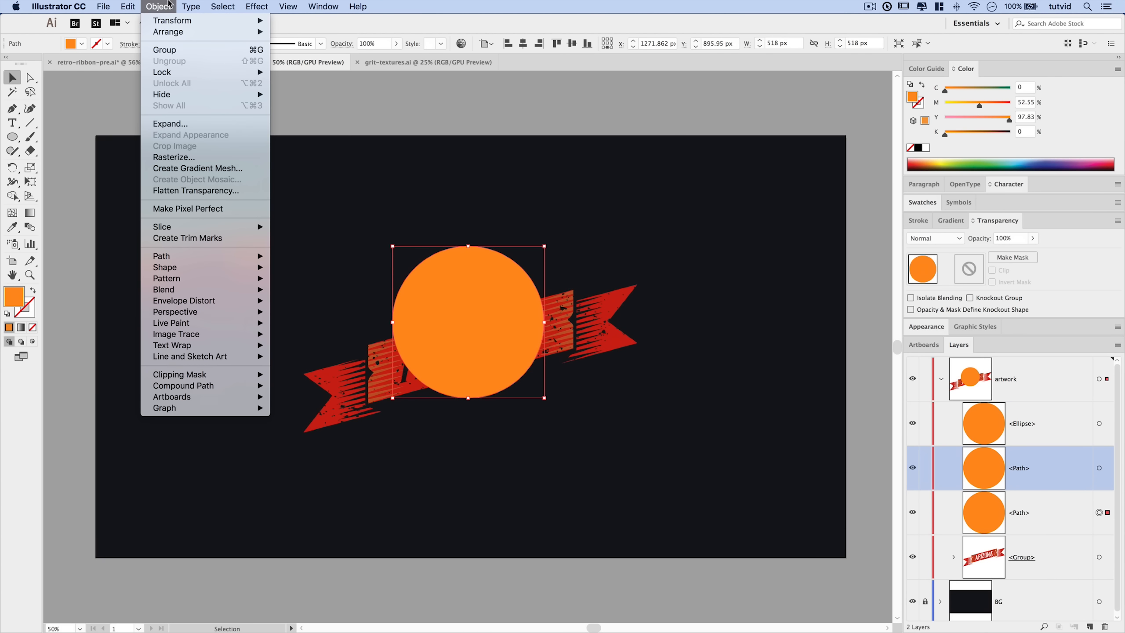
mouse_move(226, 259)
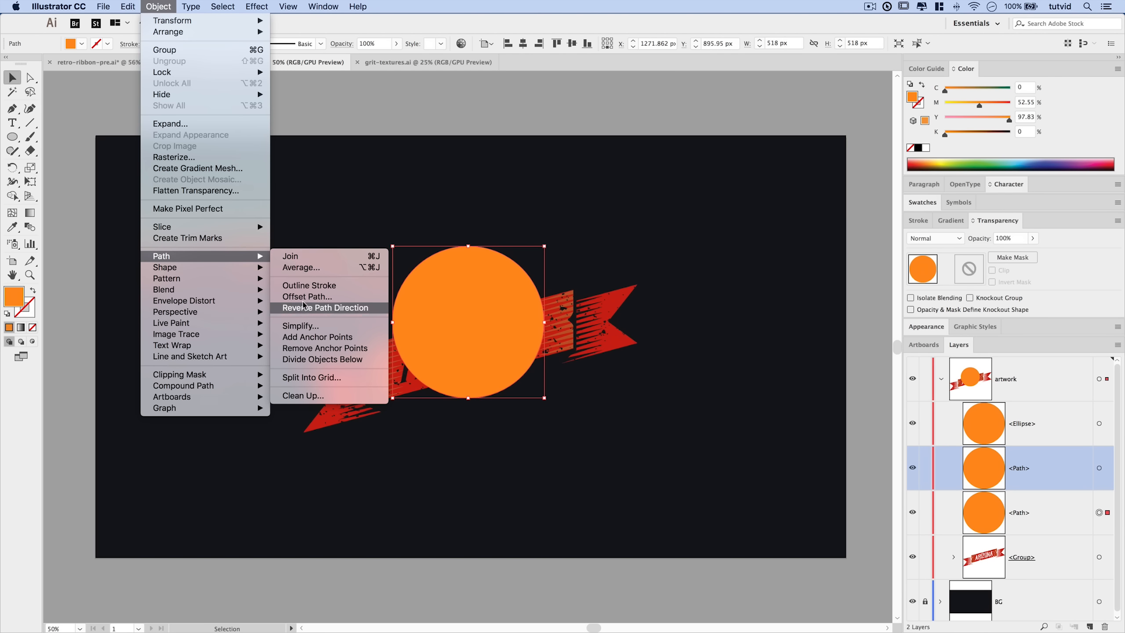
click(310, 297)
click(715, 470)
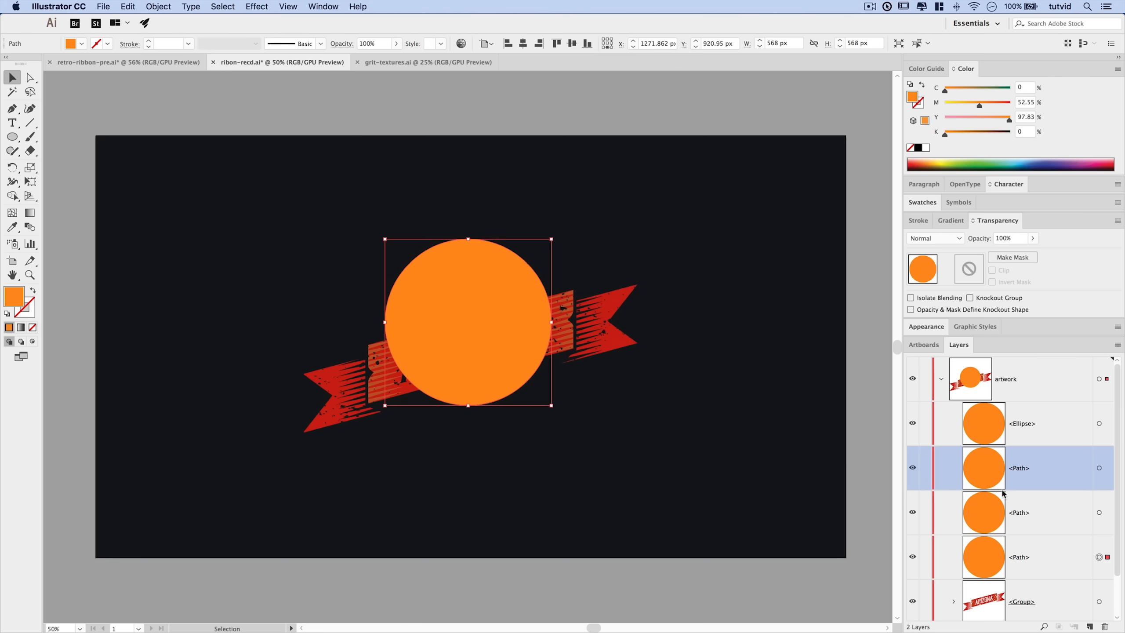
Target the outermost ring around the sun and set its opacity to 10%.
click(1056, 537)
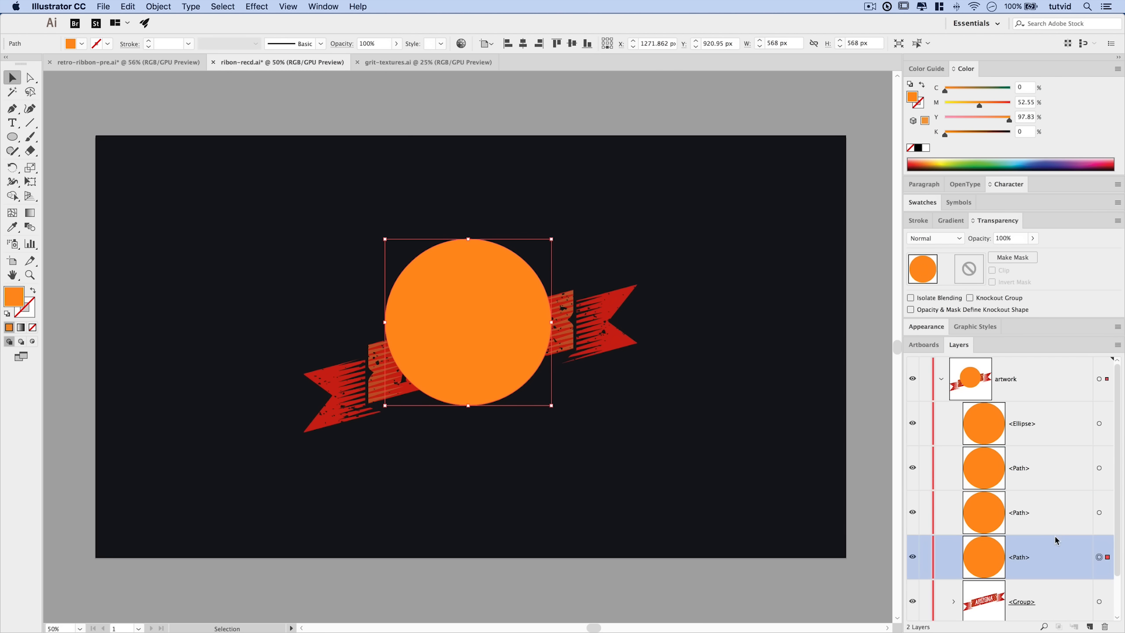
click(914, 556)
click(914, 556)
click(1099, 557)
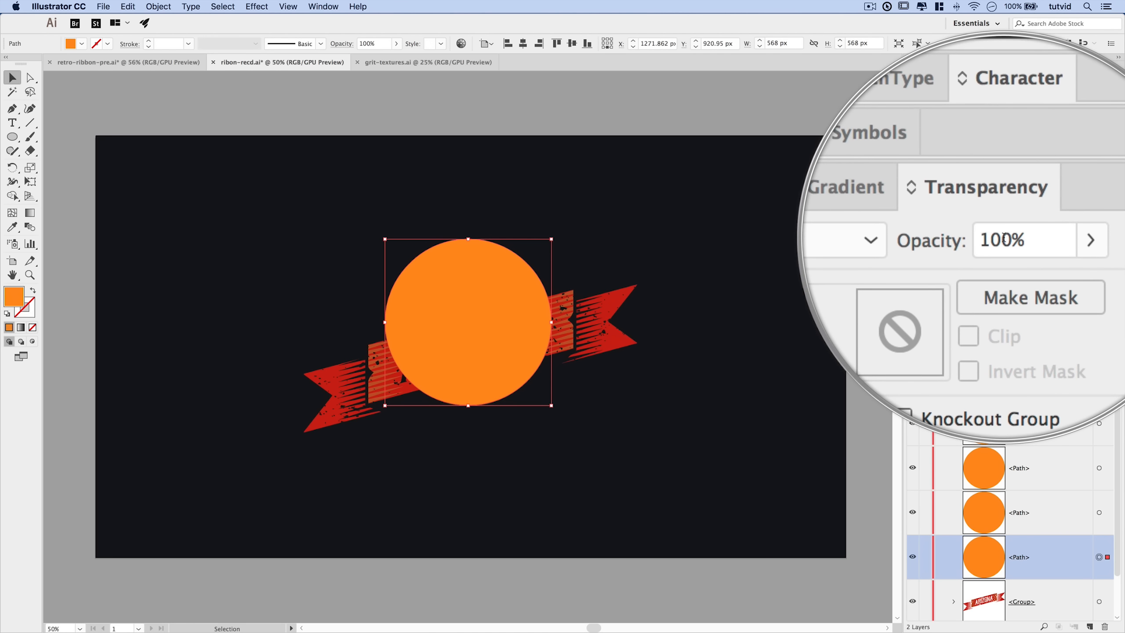
click(1008, 238)
text(1)
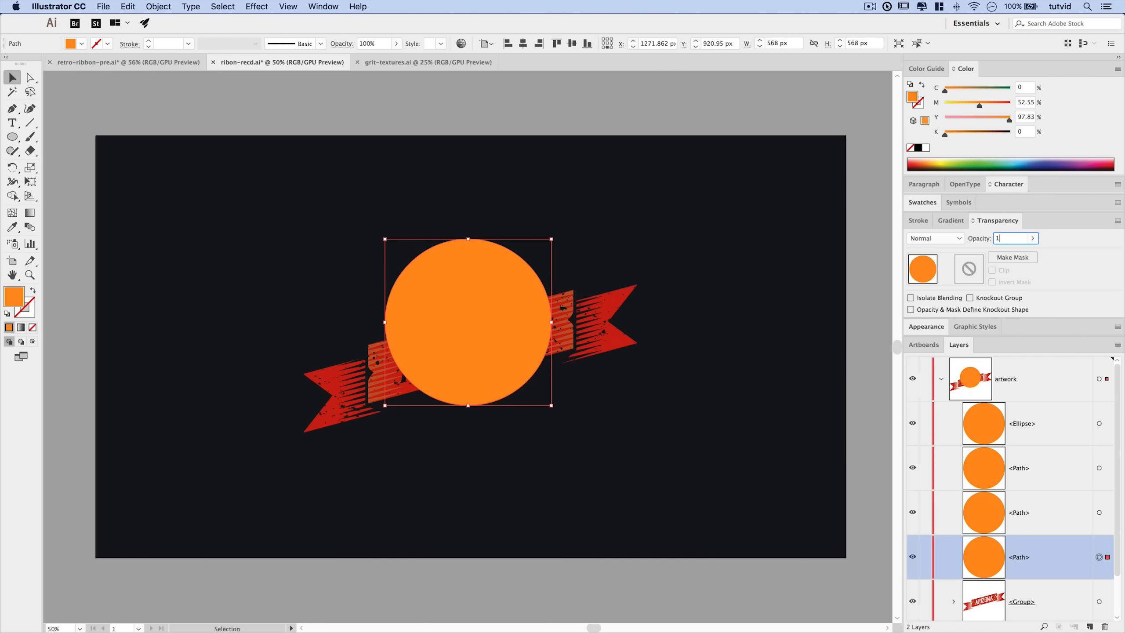
key(Return)
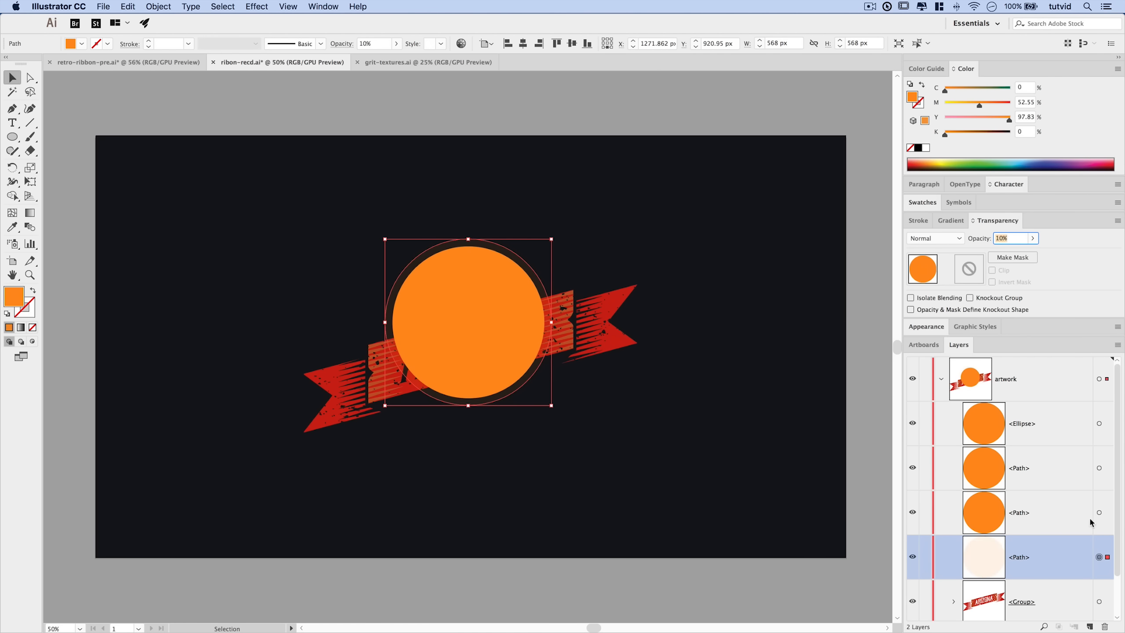
Target the middle ring around the sun and set its opacity to 20%.
click(1099, 513)
click(1003, 238)
text(20)
key(Return)
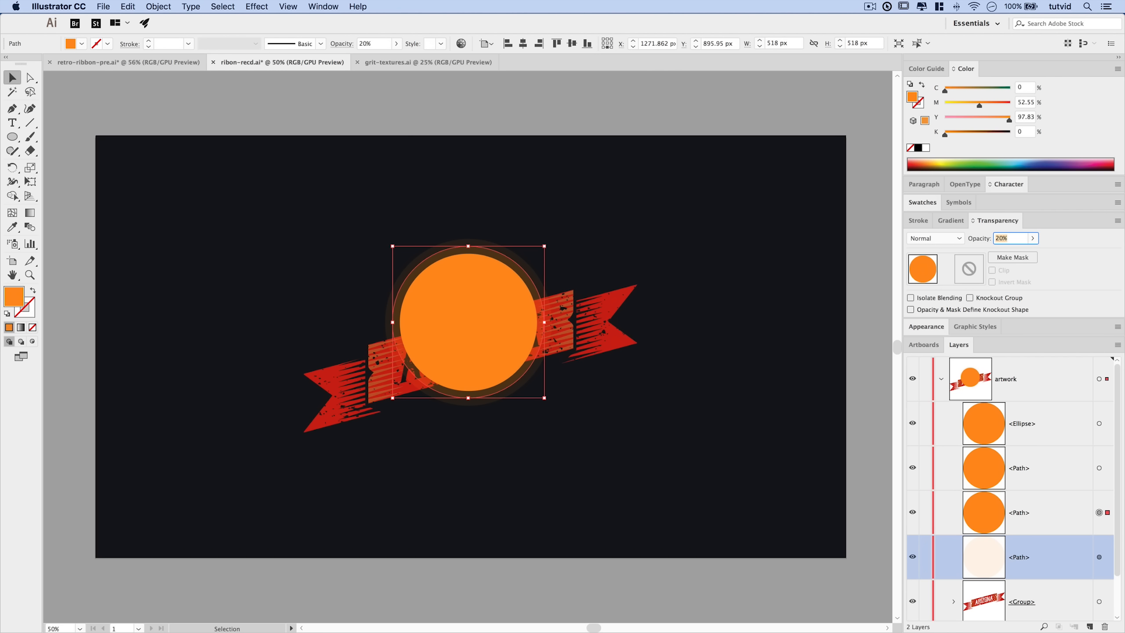
Set the opacity of the innermost ring around the sun to 30%.
click(1099, 468)
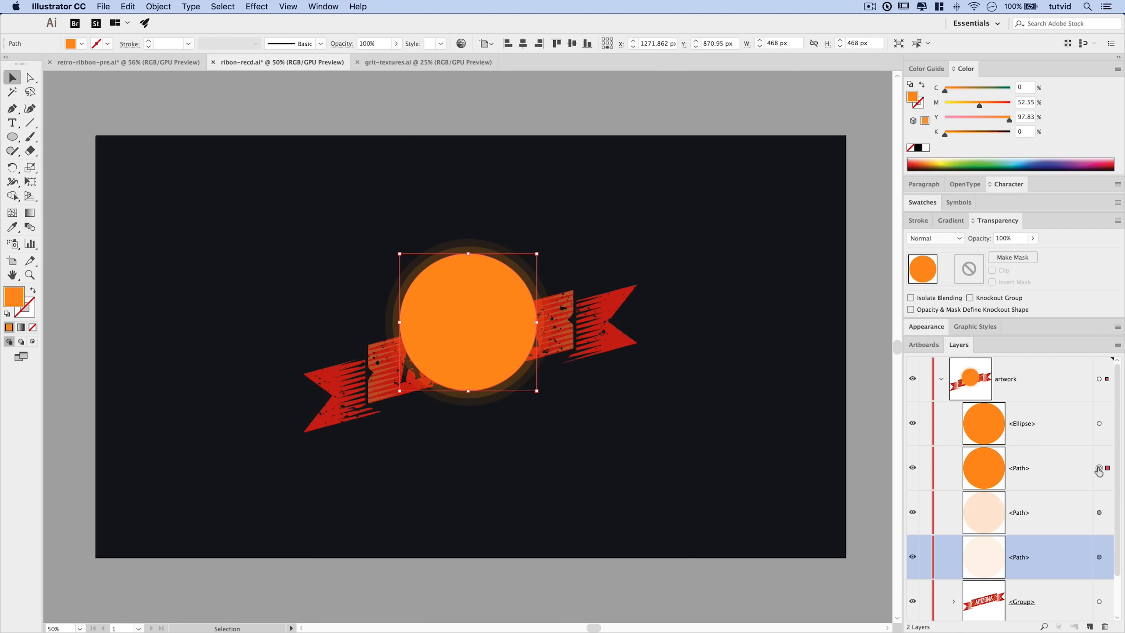
click(1002, 239)
text(30)
key(Return)
Set the central sun circle's opacity to 80% and deselect it.
click(1099, 424)
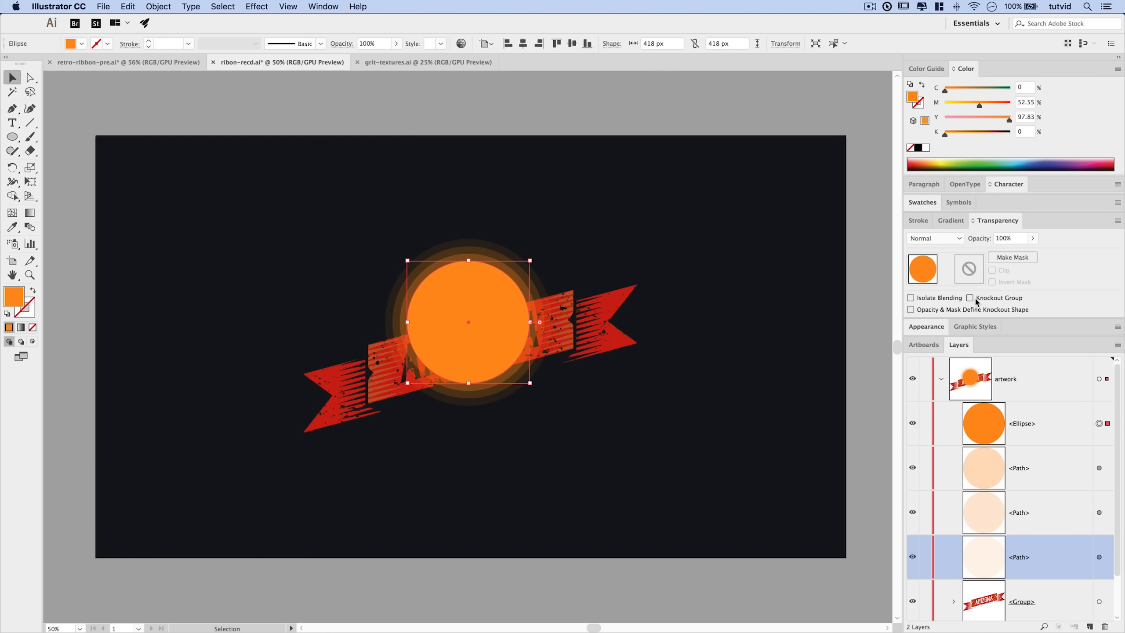
click(1004, 238)
text(80)
key(Return)
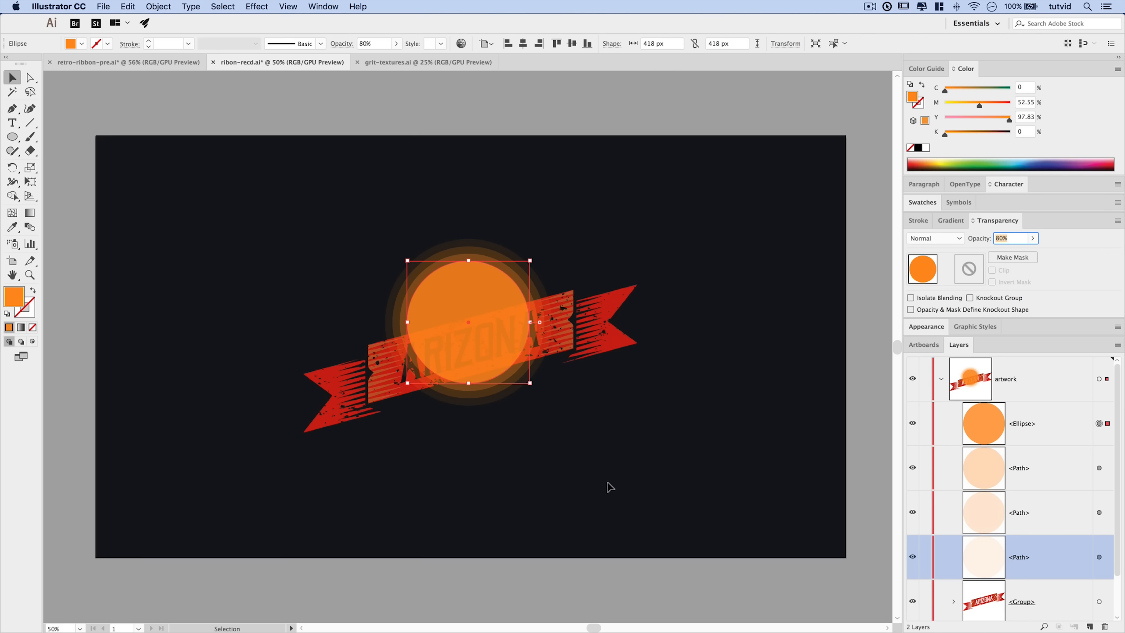
click(603, 466)
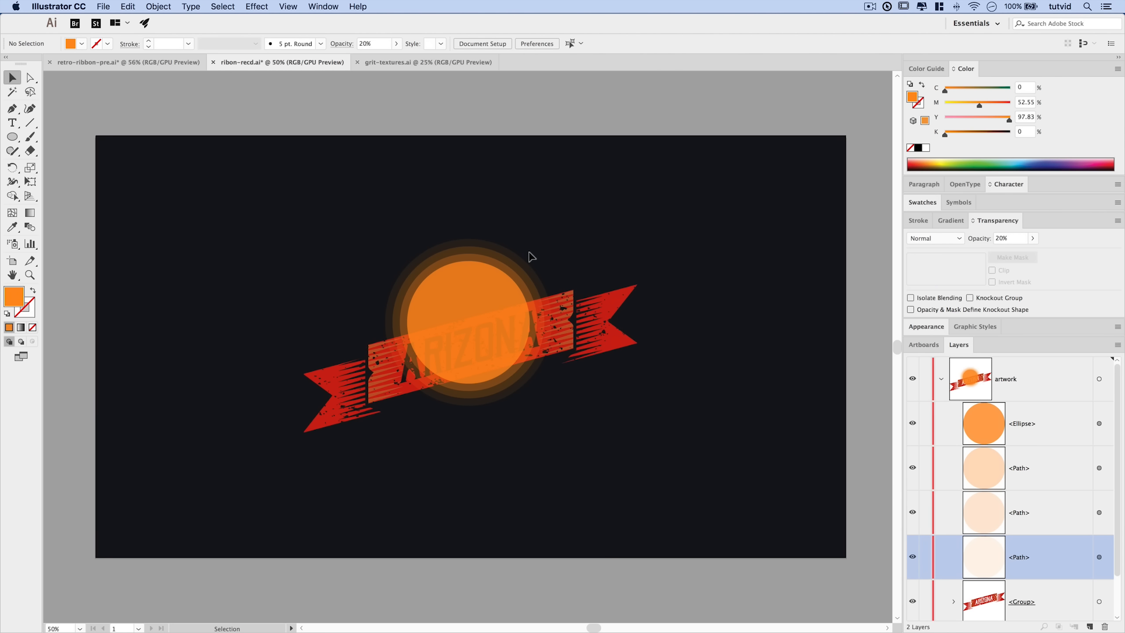
Group the sun circle with its three rings and move the group behind the ribbon group.
drag(415, 184, 496, 293)
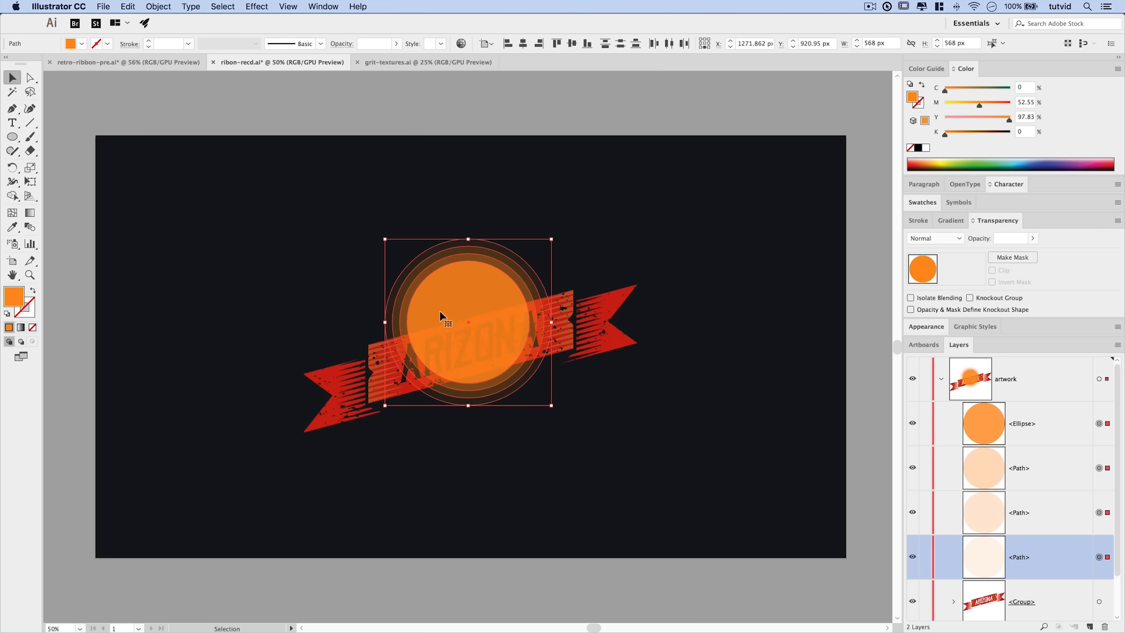
click(159, 7)
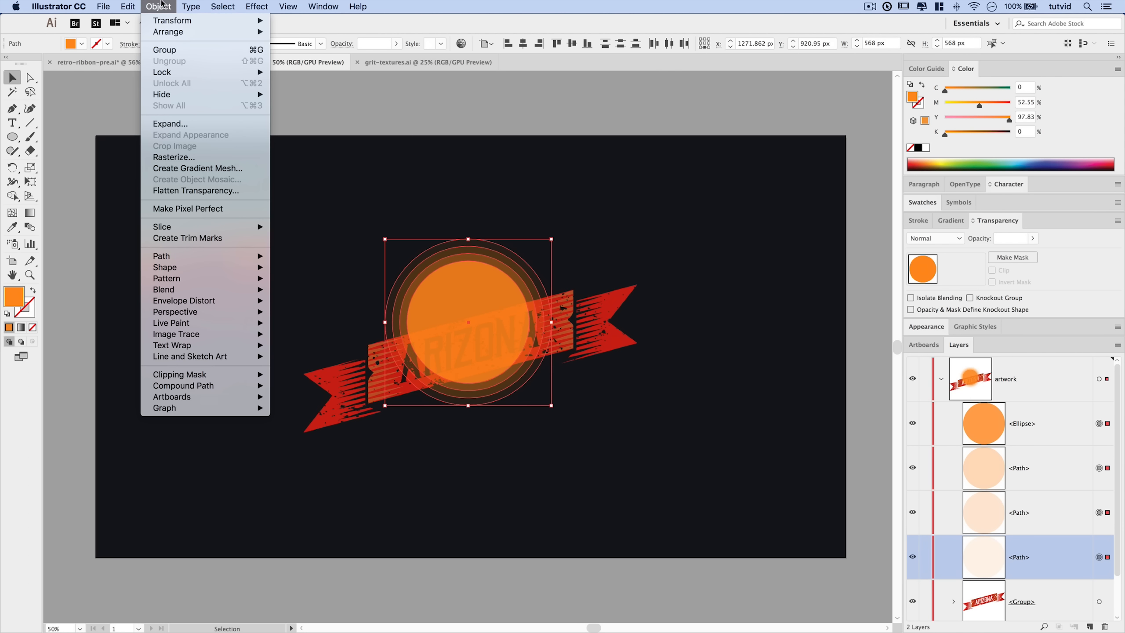
click(164, 50)
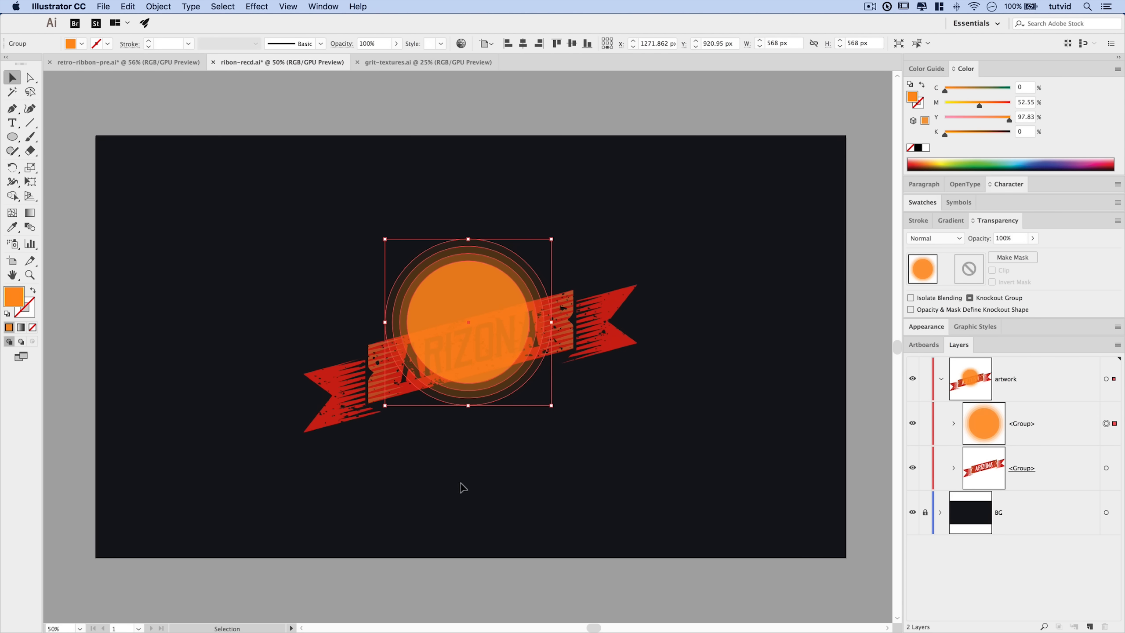
drag(1029, 438, 1014, 487)
click(607, 444)
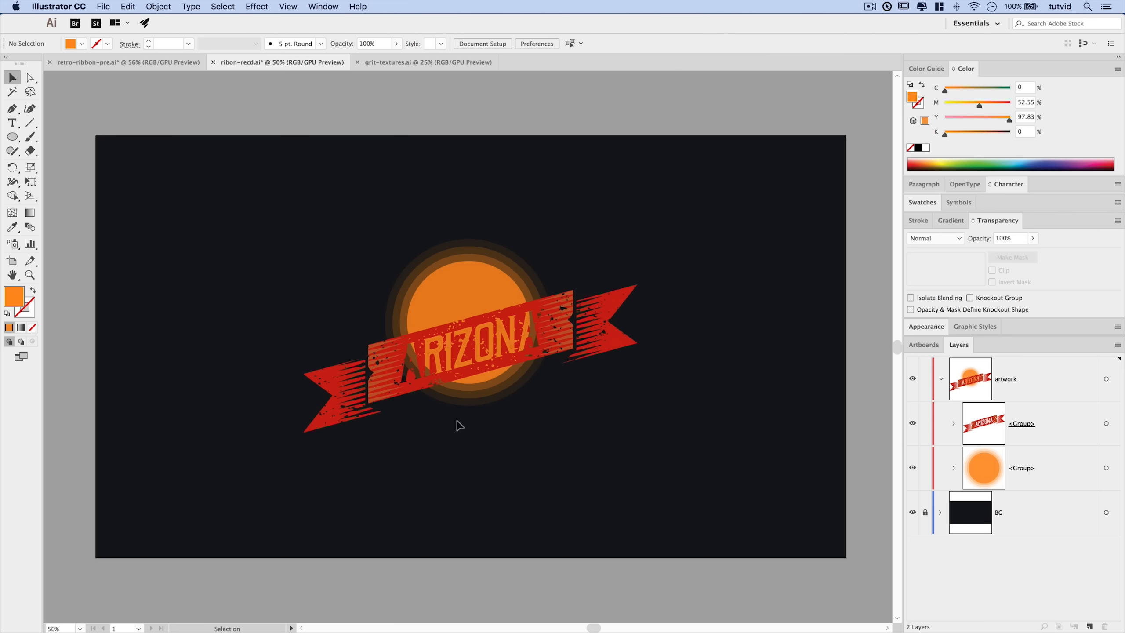
Draw a closed five-point Pen shape about 647 by 562 px from the ribbon's upper edge down over the lower half of the sun.
click(12, 109)
click(297, 7)
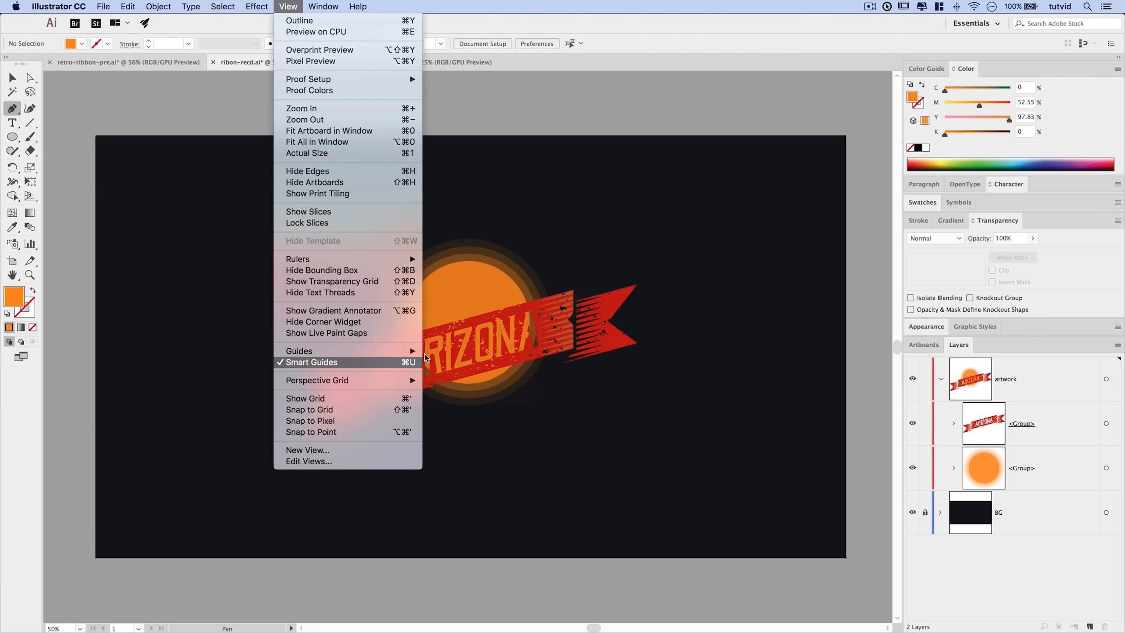
click(547, 356)
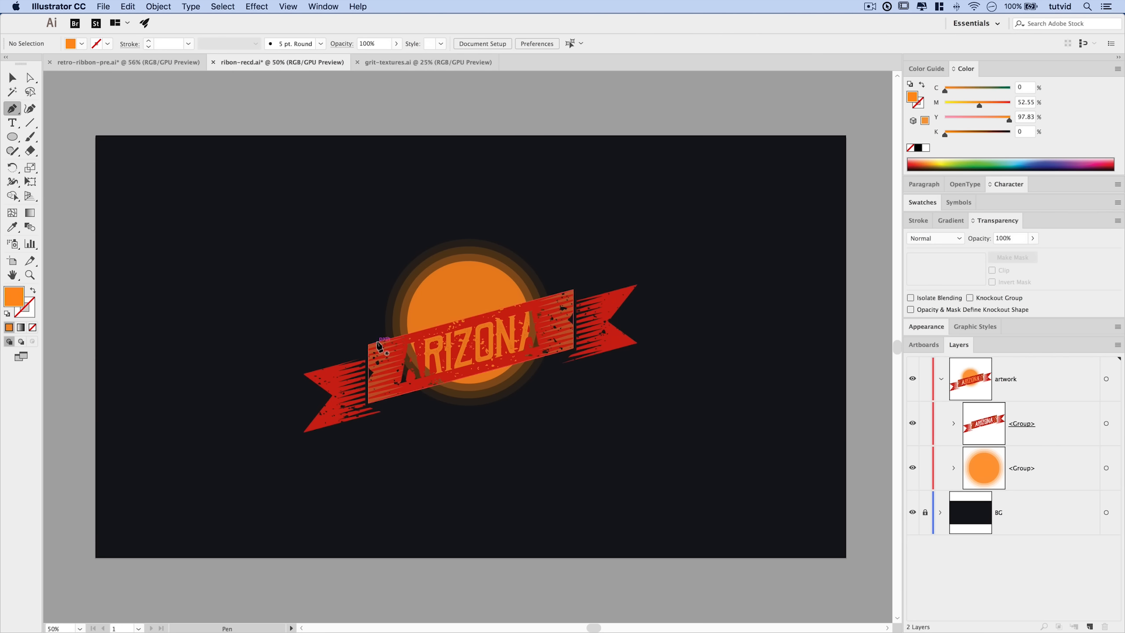
click(376, 344)
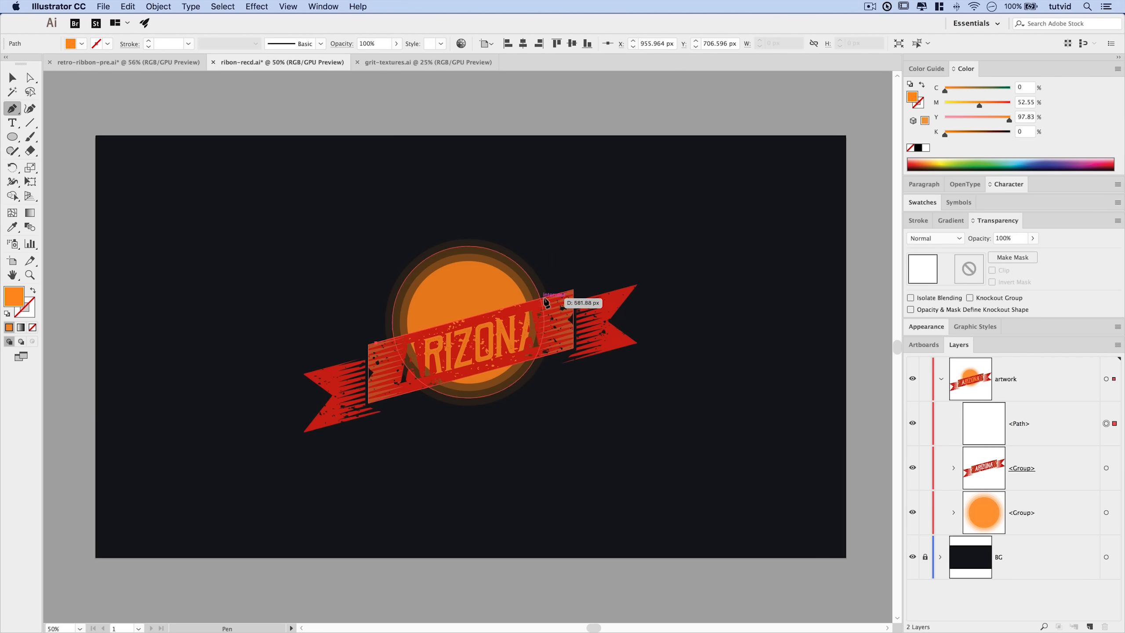
click(564, 294)
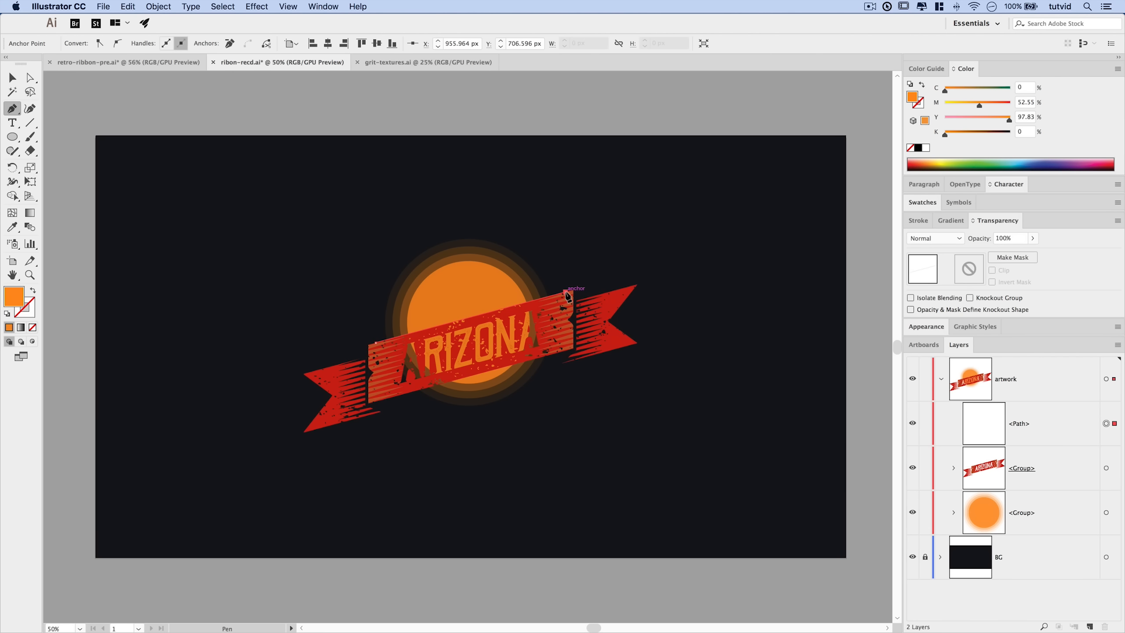
click(565, 398)
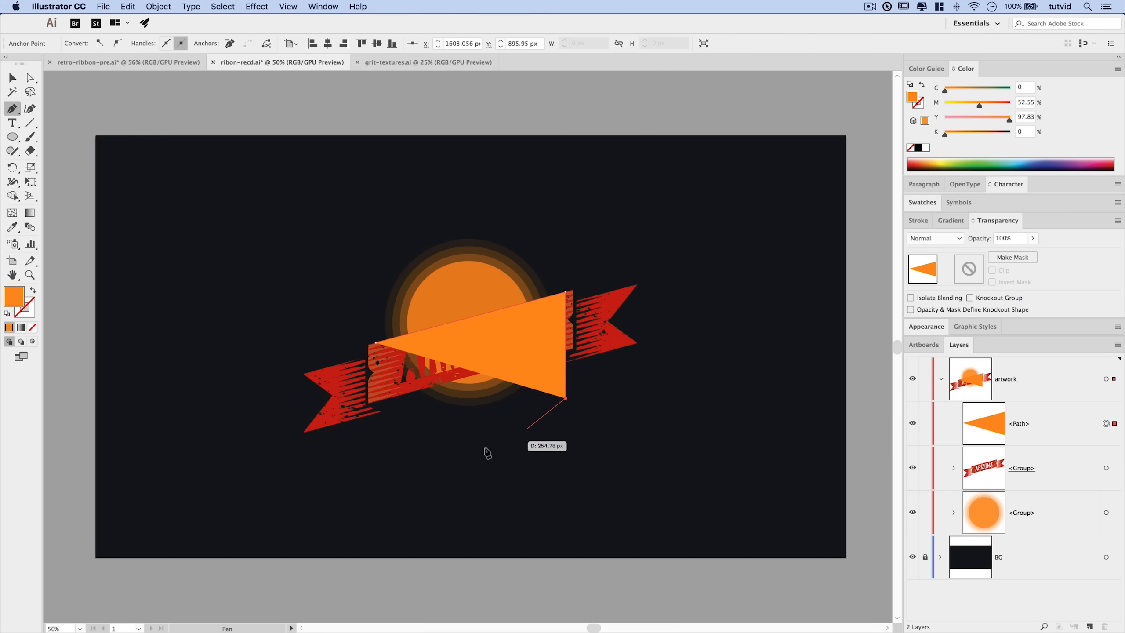
click(456, 456)
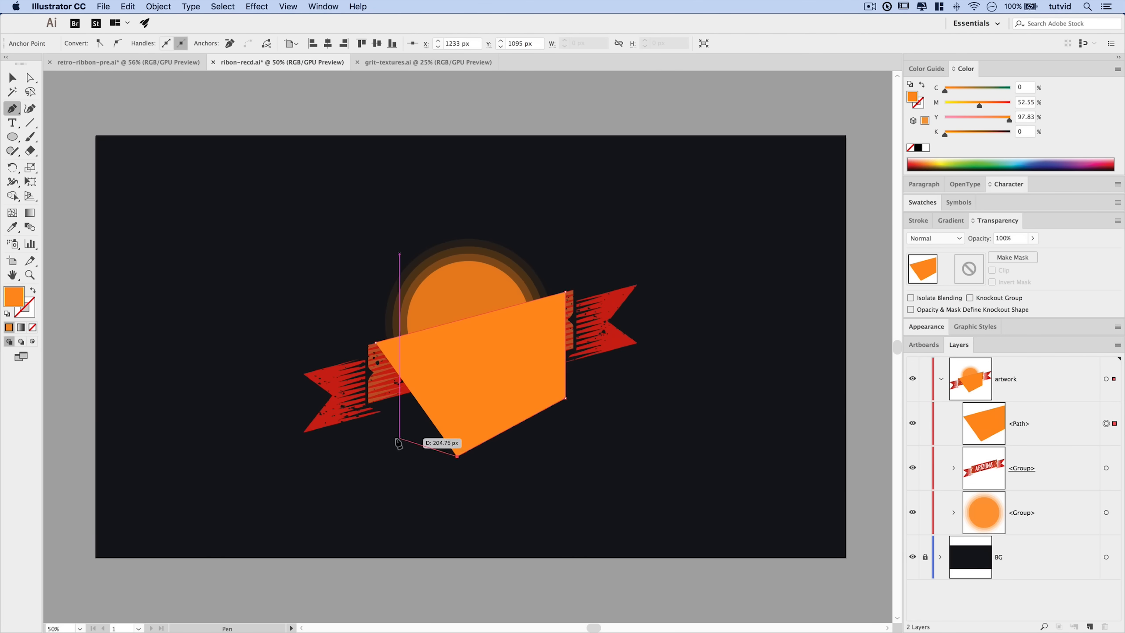
click(376, 342)
key(v)
click(453, 369)
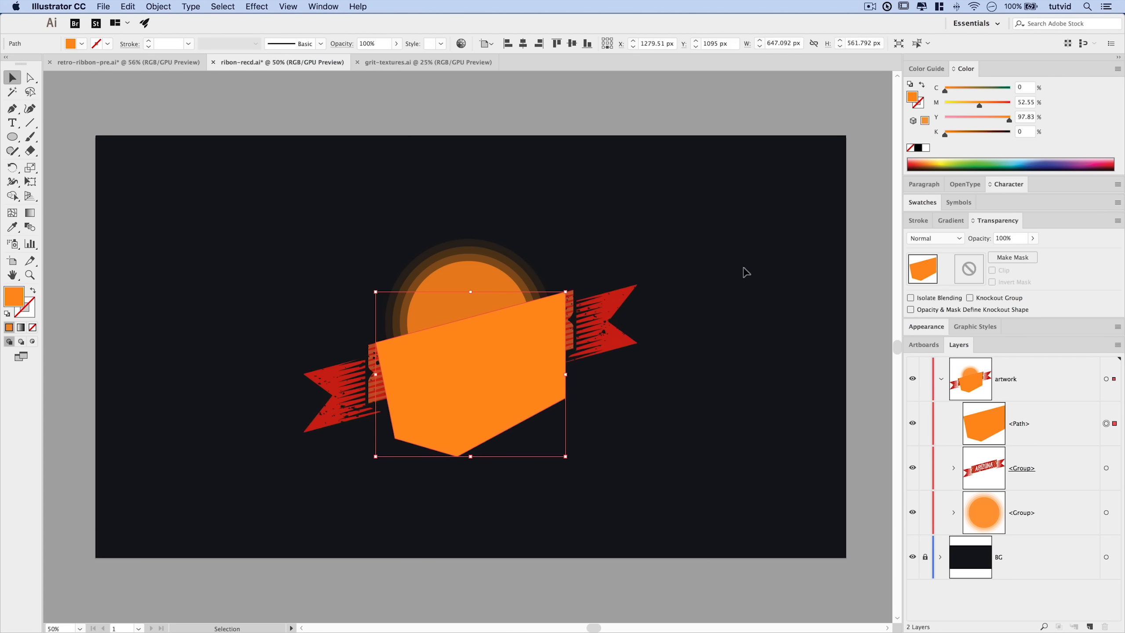
Fill the Pen shape with black at 100% C, M, Y and K, and cut it to the clipboard.
drag(1002, 135, 1018, 88)
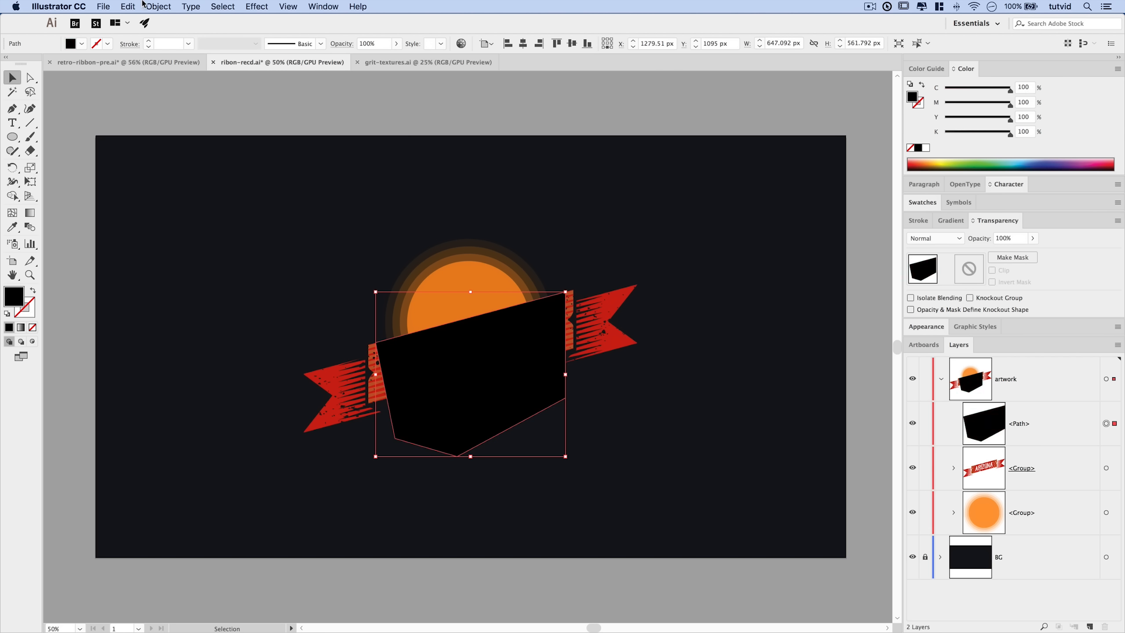
click(133, 6)
click(132, 50)
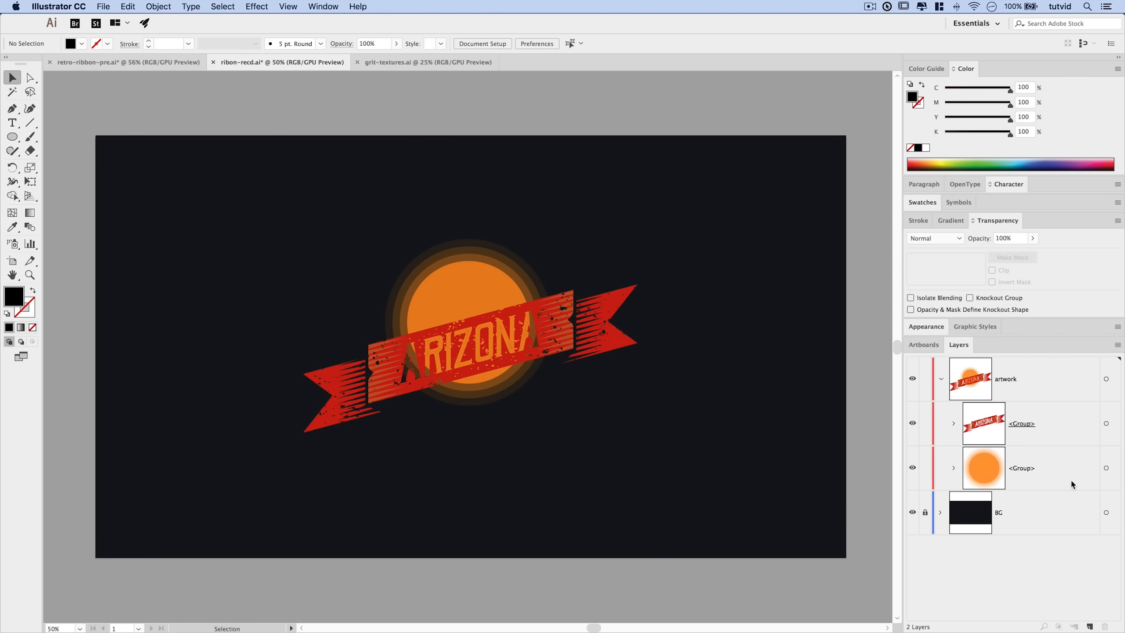
Add a non-clipping opacity mask to the sun group and paste the cut black Pen shape in front inside the mask.
click(1106, 468)
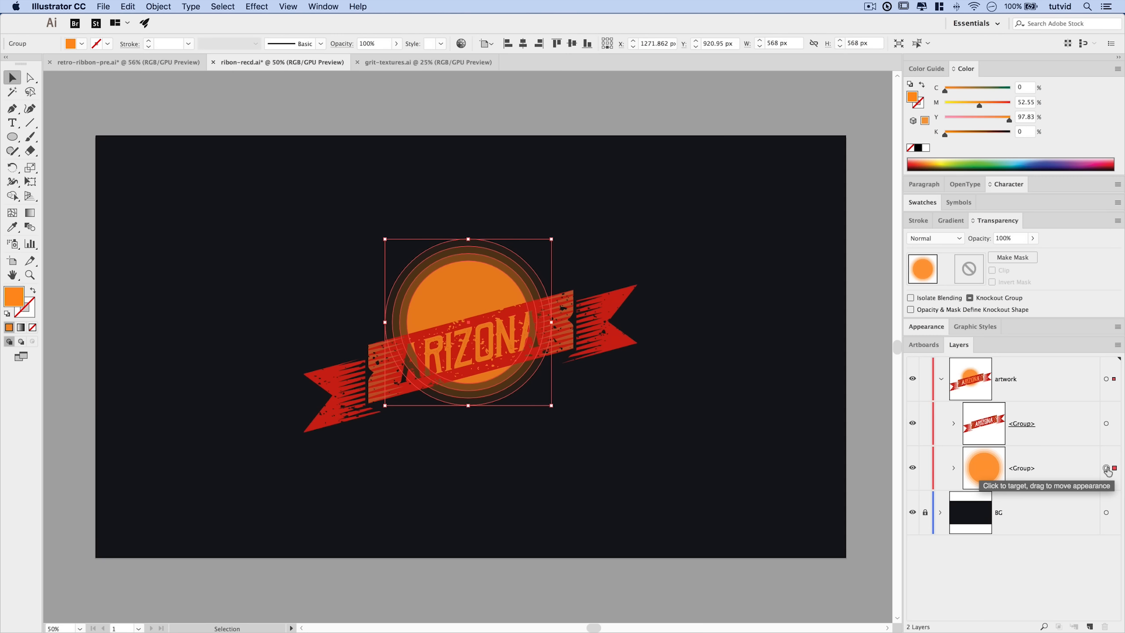
click(972, 277)
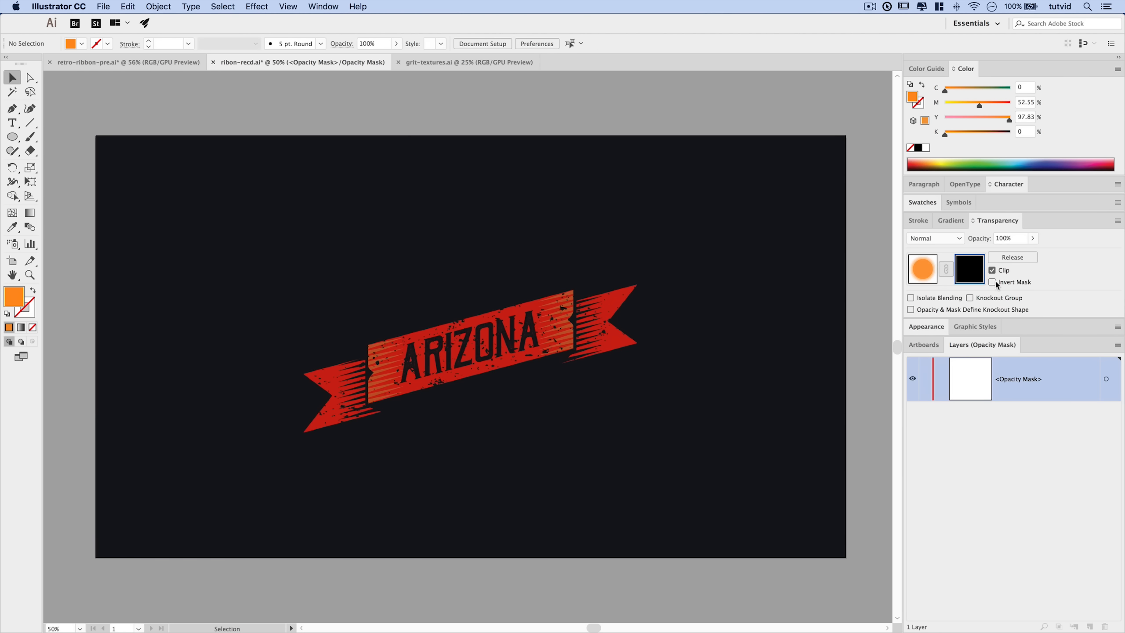
click(995, 271)
click(128, 6)
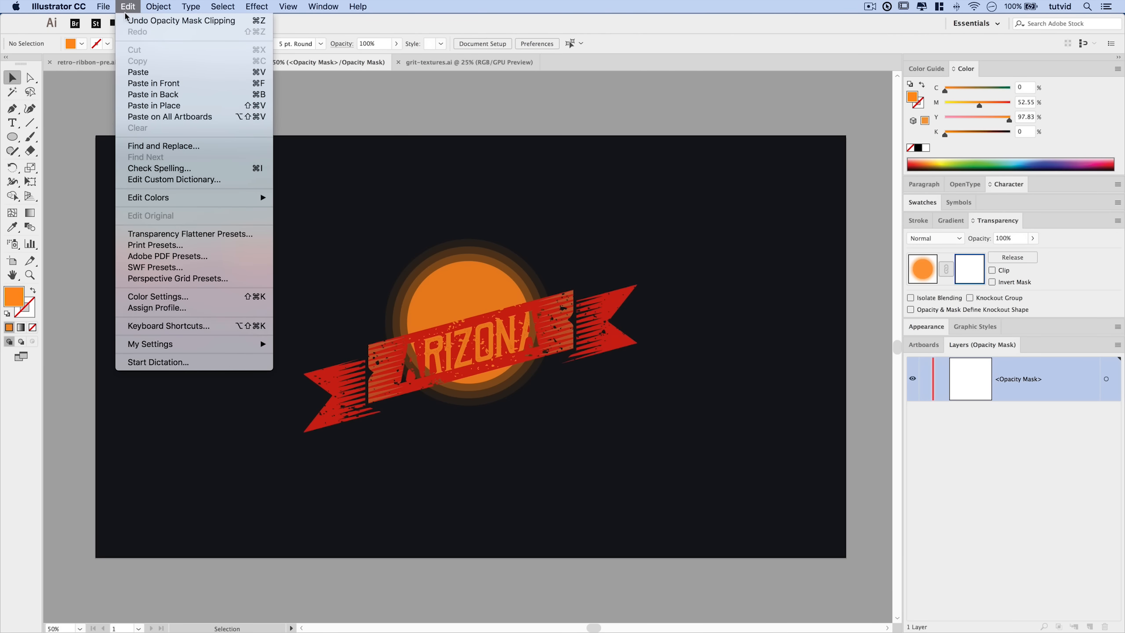
click(135, 83)
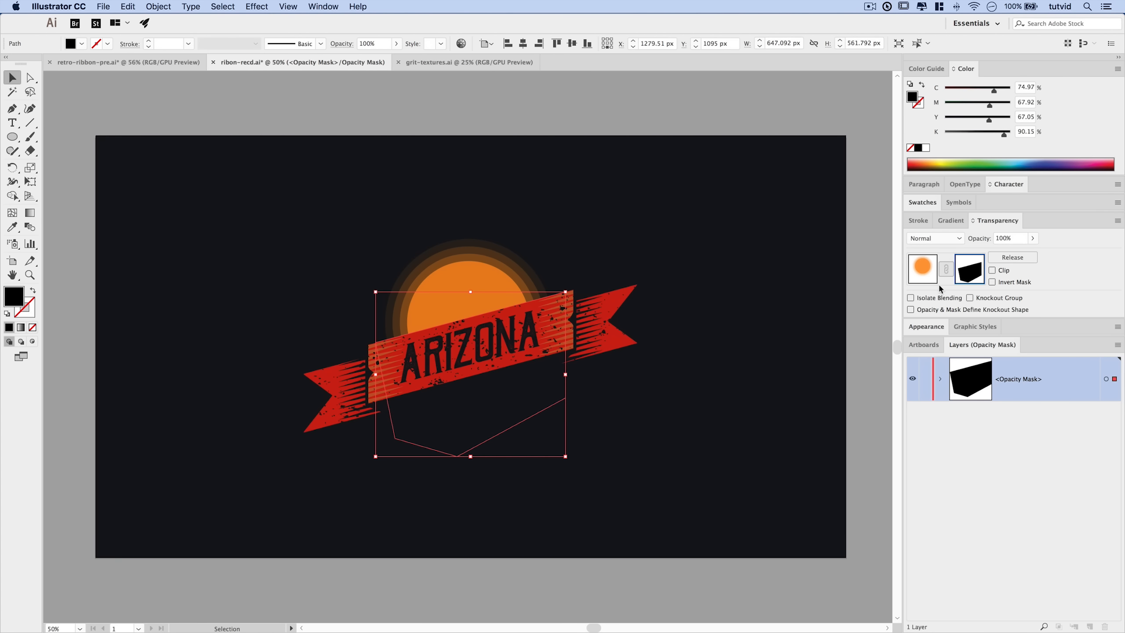
Leave mask editing, unlink the opacity mask from the sun group and deselect it.
click(922, 271)
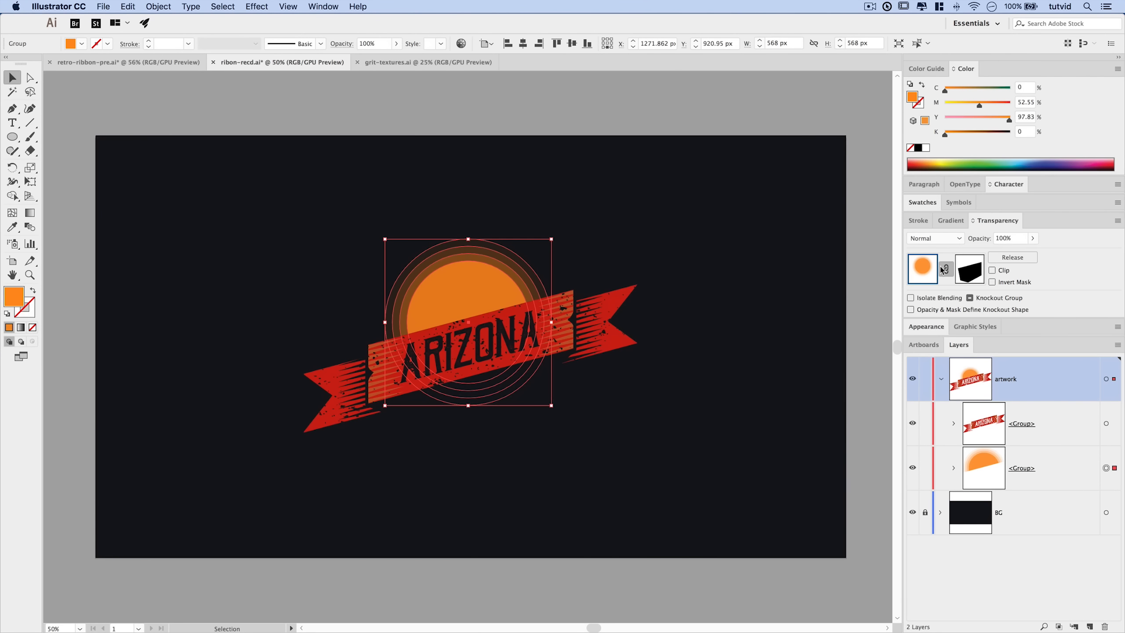
click(947, 270)
click(673, 286)
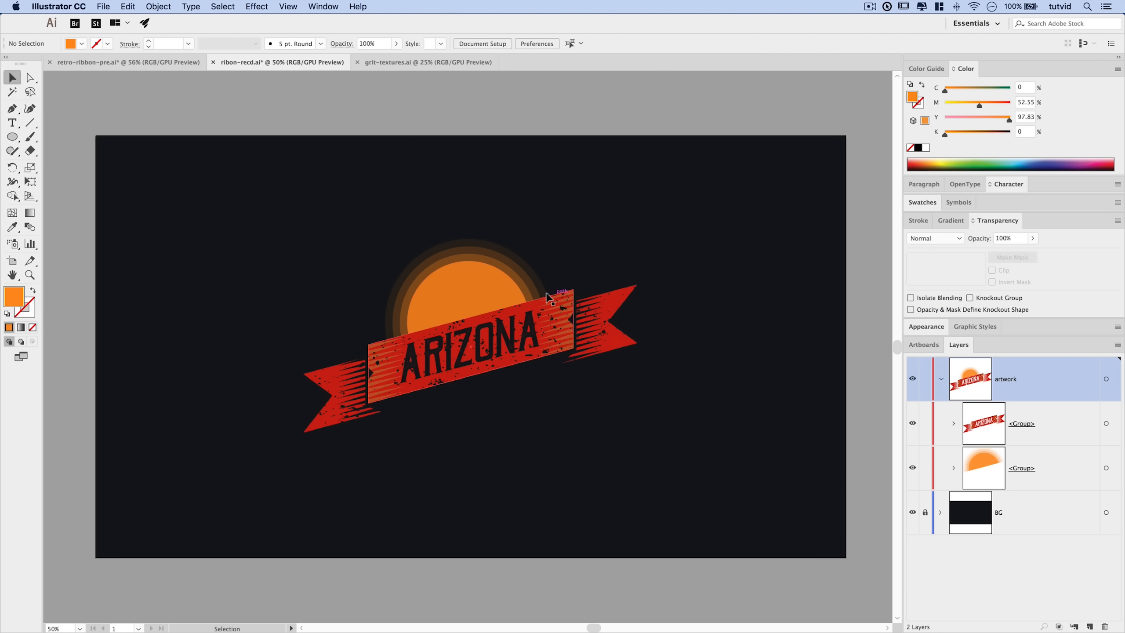
Nudge the masked sun group about 57 px down and 9 px right behind the ribbon, and deselect it.
click(476, 292)
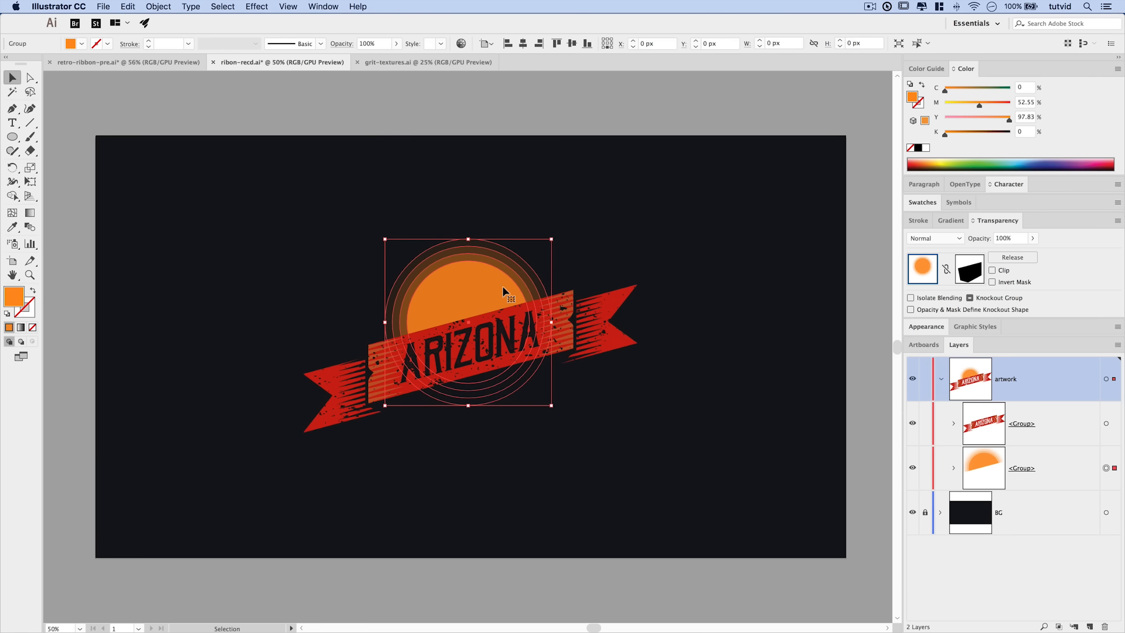
key(Down)
key(Down)
key(Down)
key(Down)
key(Down)
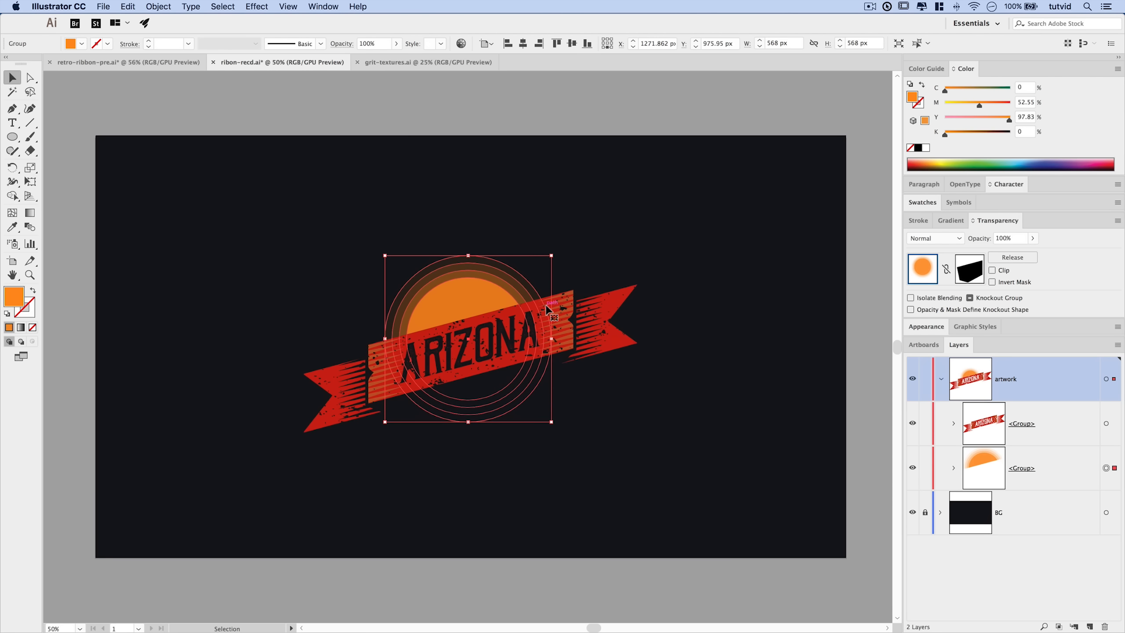
click(594, 411)
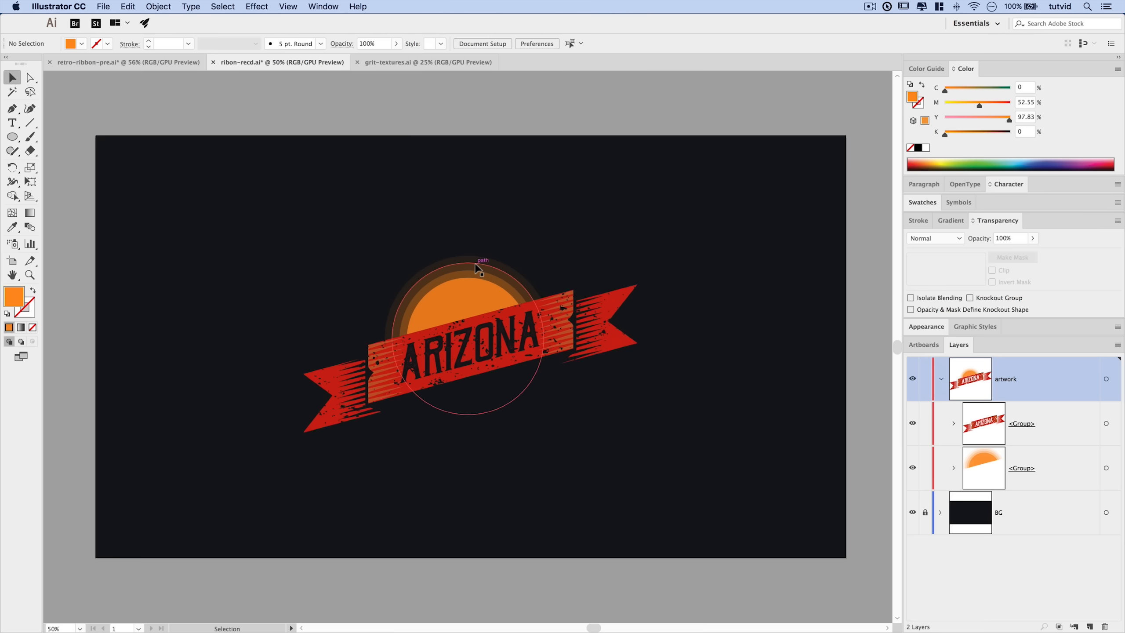
click(523, 336)
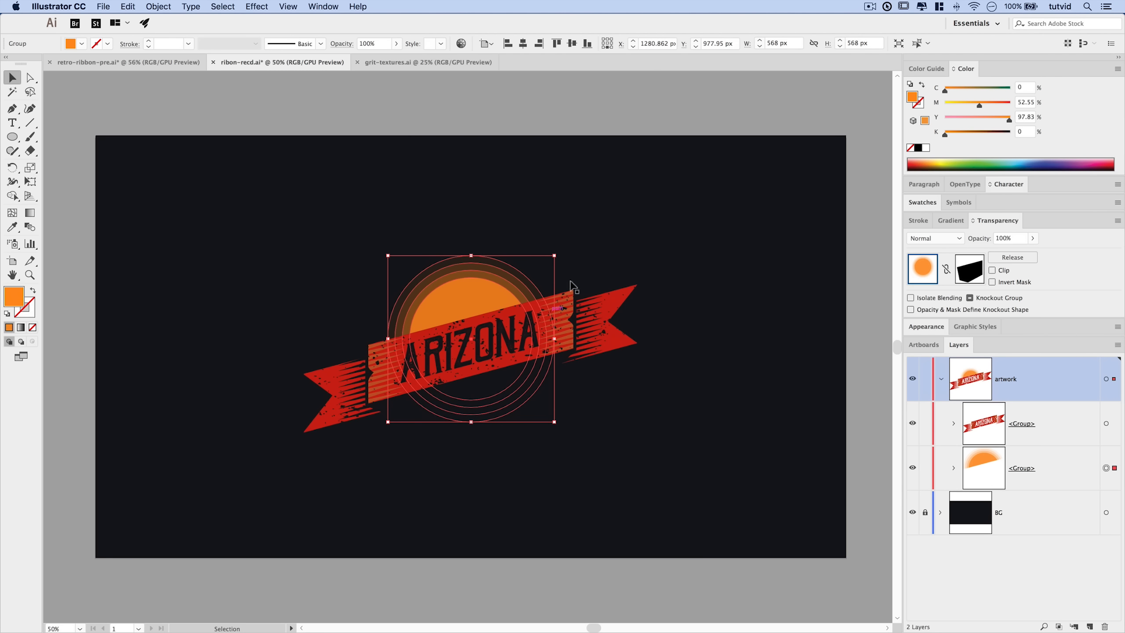
click(609, 240)
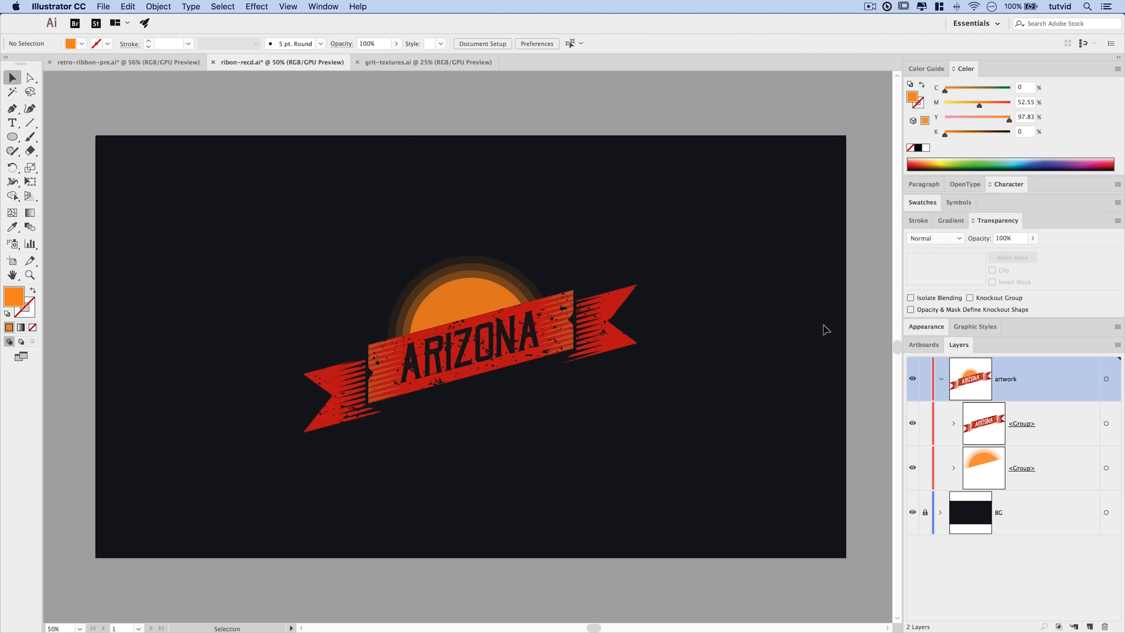
Copy the sparse speckle texture in the middle of the first row of grit-textures.ai and return to the ribon-recd.ai document.
click(419, 63)
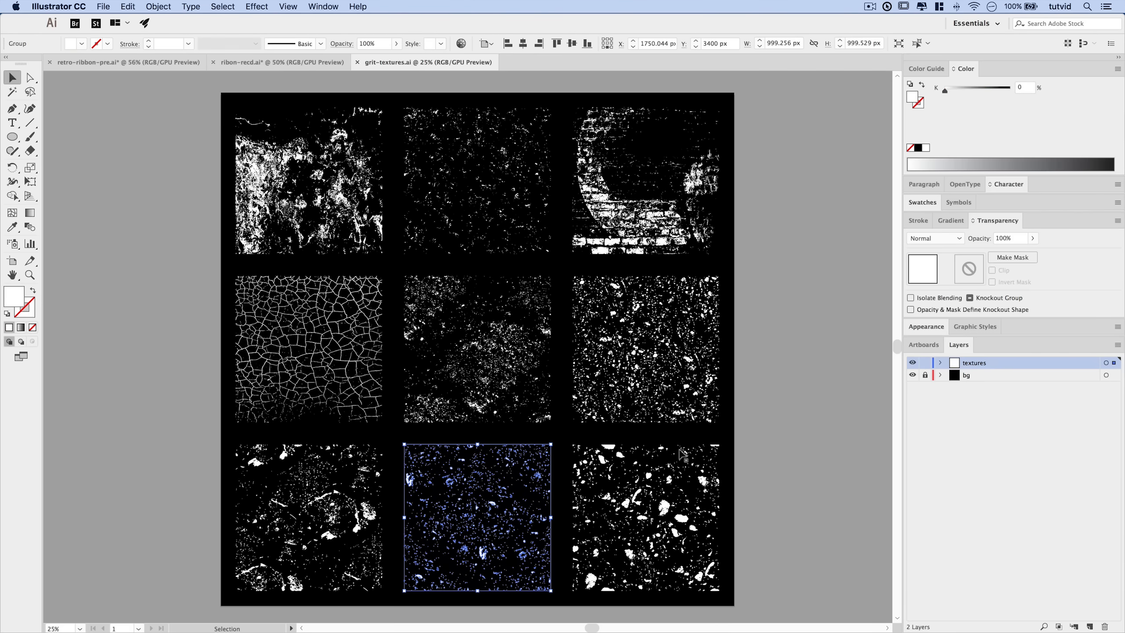
click(506, 148)
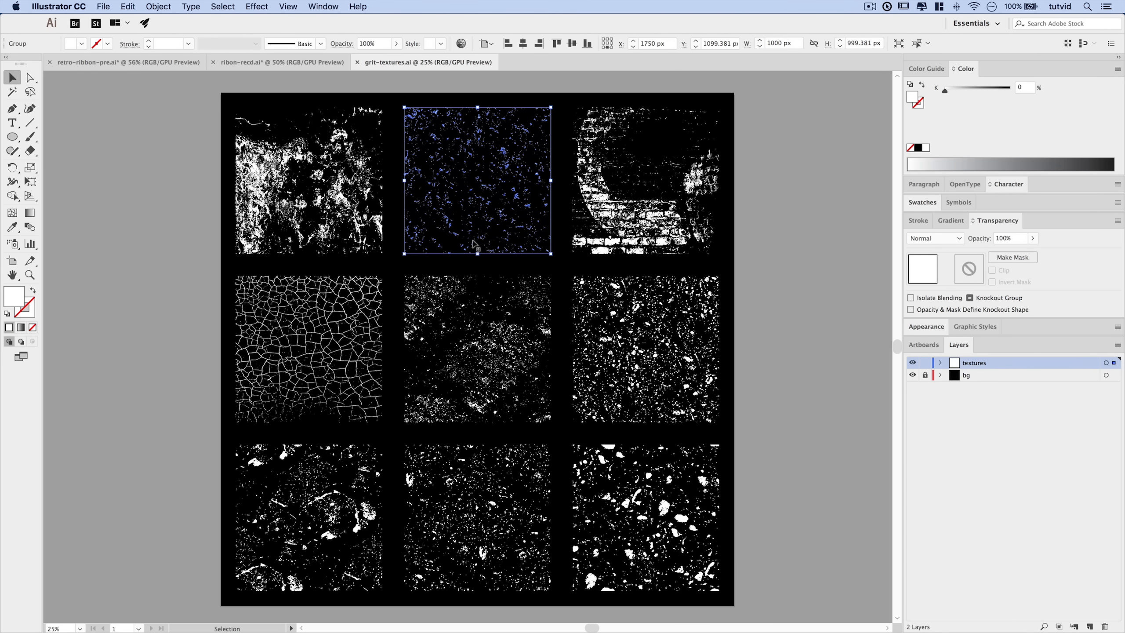
key(a)
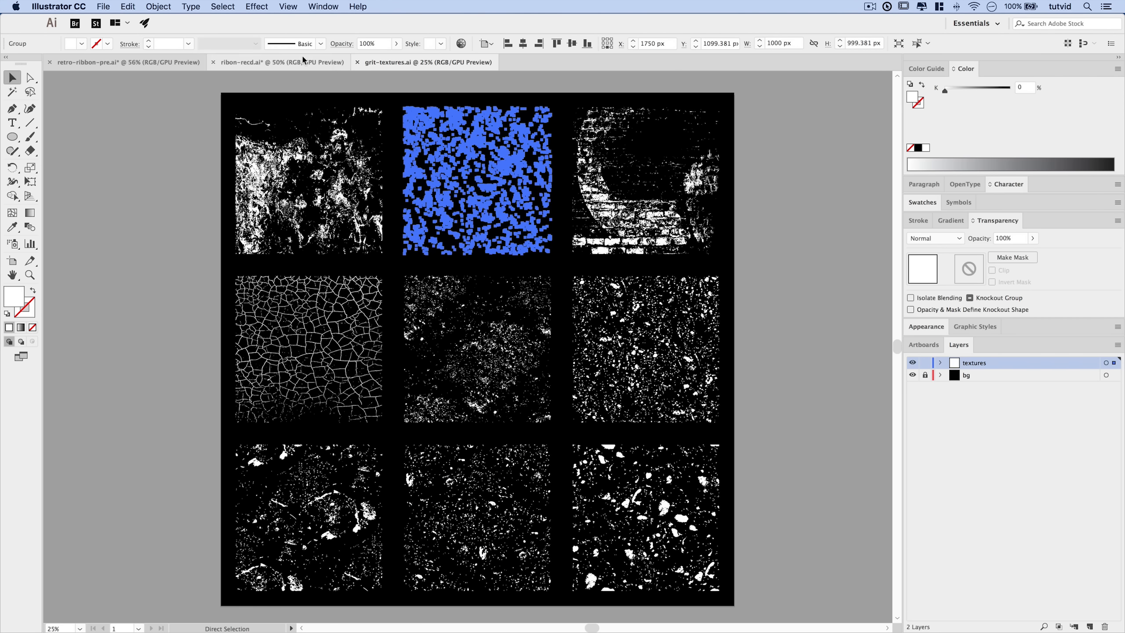
click(275, 64)
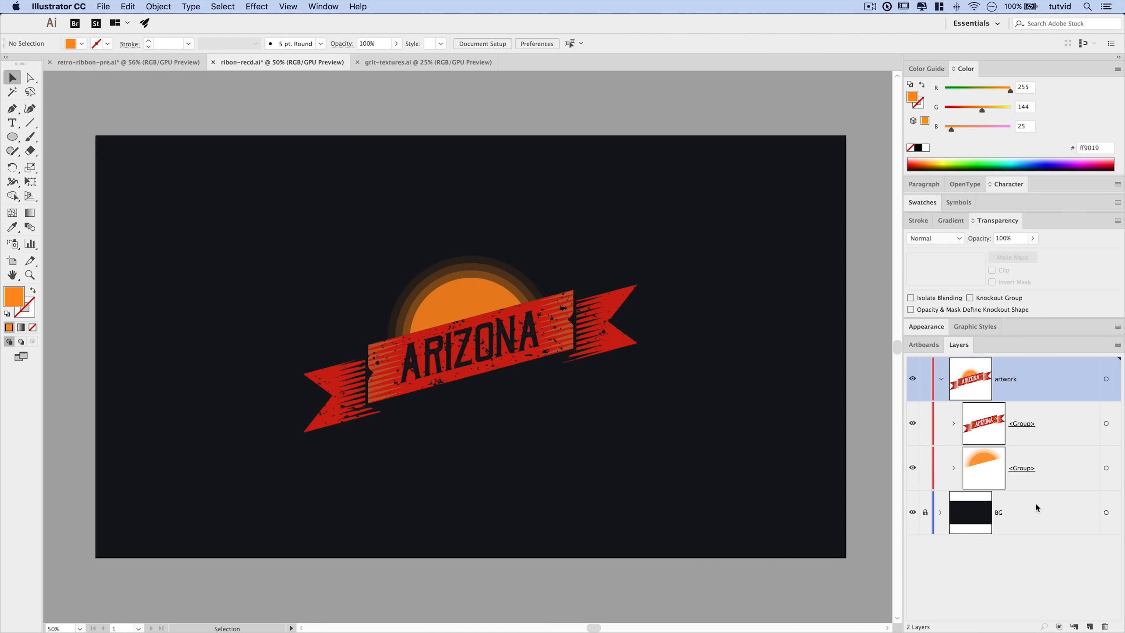
Open the sun group's opacity mask for editing and paste the speckle texture into it.
click(1106, 467)
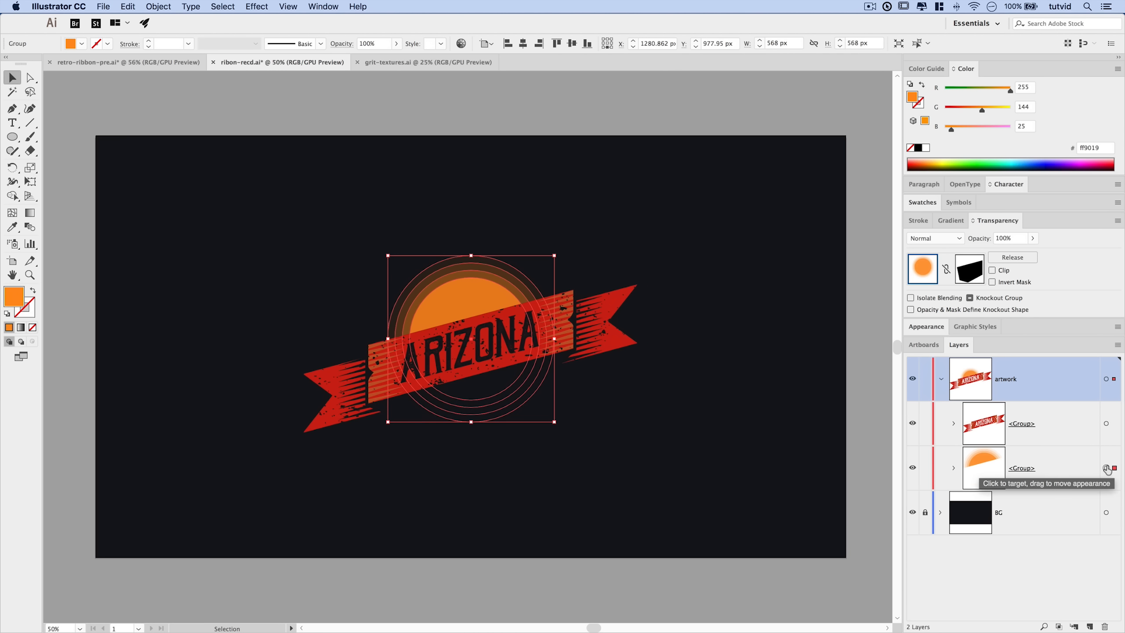
click(969, 271)
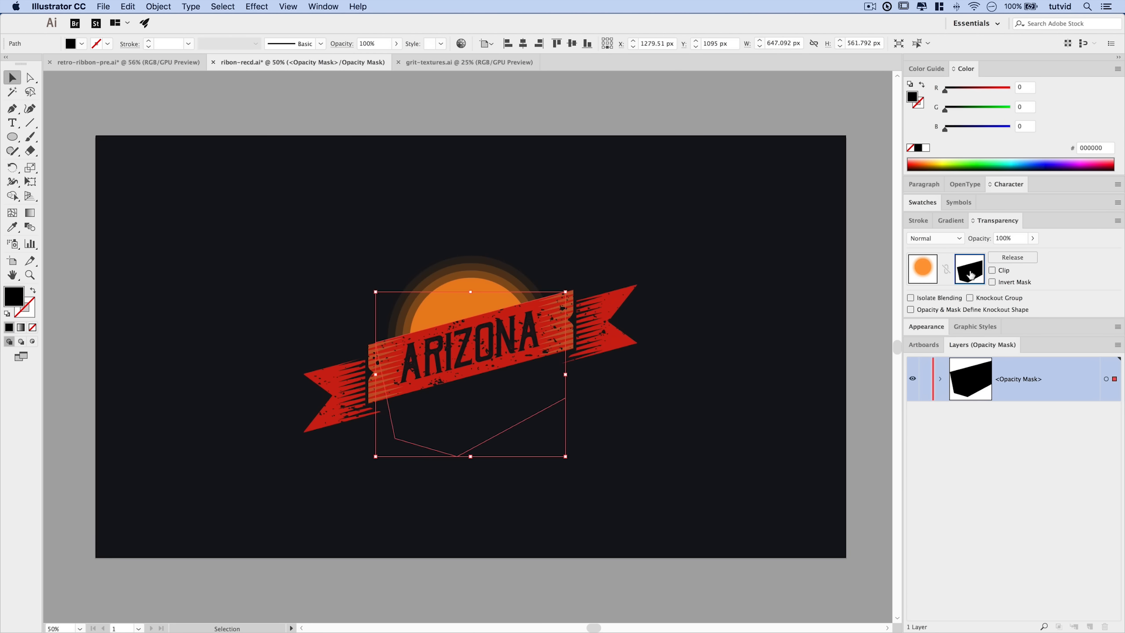
key(a)
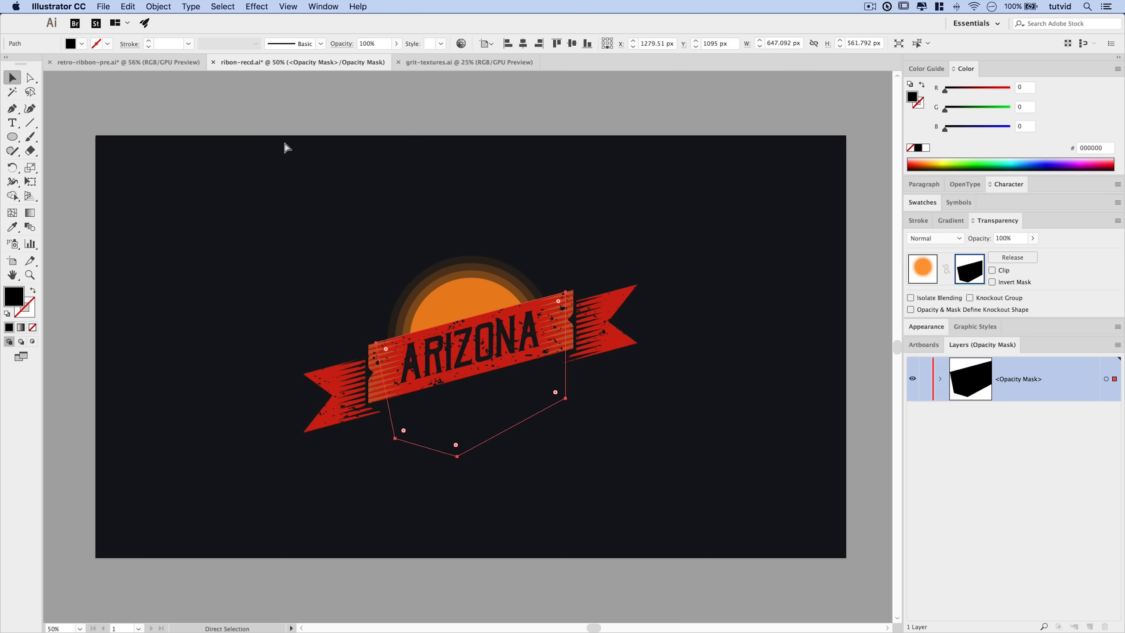
click(137, 6)
click(183, 71)
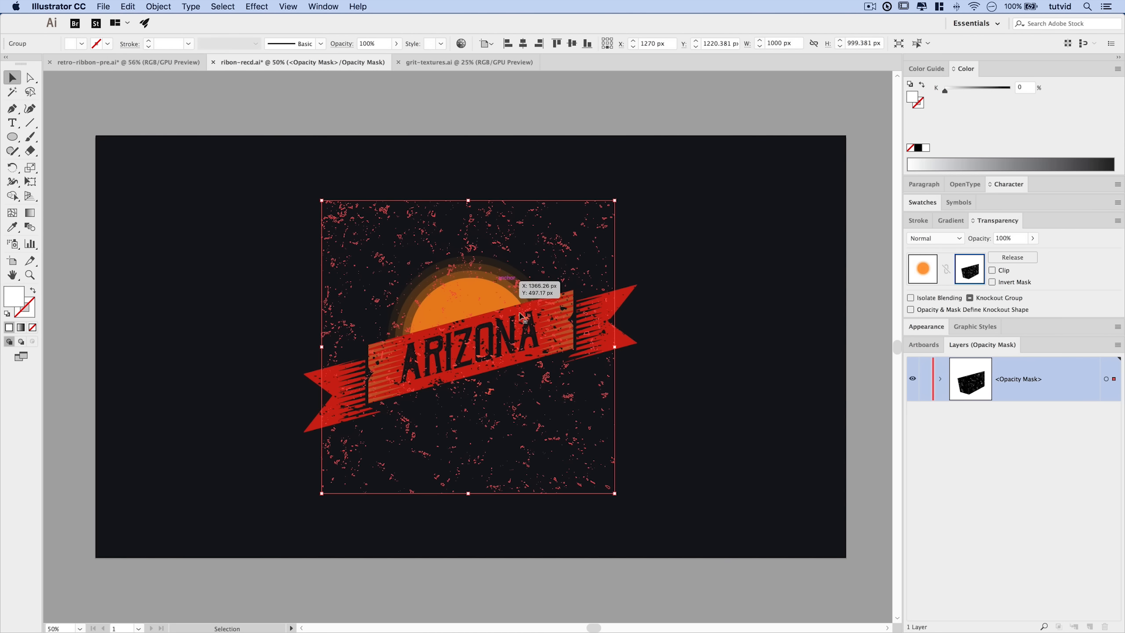
Switch the color sliders to HSB and set the pasted texture's brightness to 0% for a black fill.
click(1117, 69)
click(1047, 110)
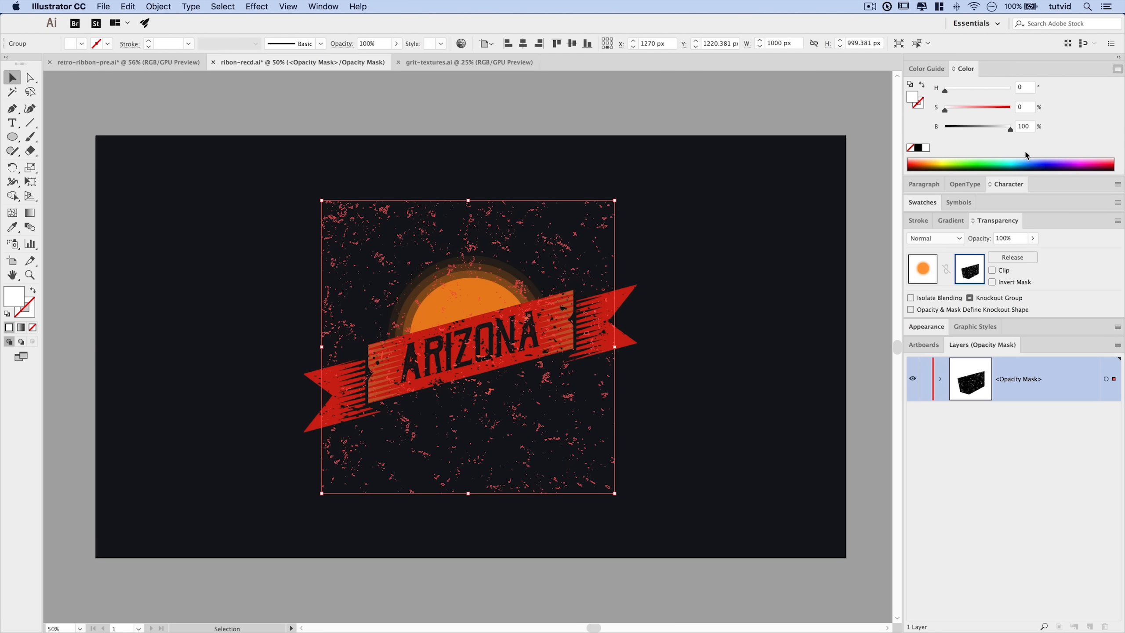
drag(997, 128, 903, 127)
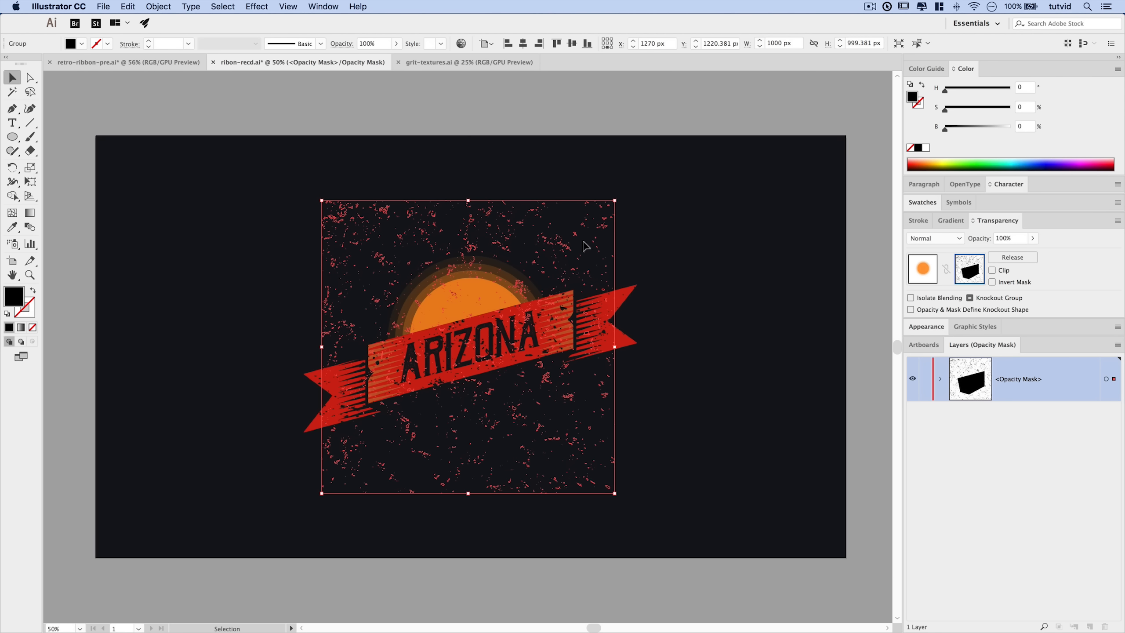
Scale the speckle texture down to about 752 by 688 px over the sun, and leave mask editing.
drag(616, 195, 568, 243)
drag(320, 491, 346, 445)
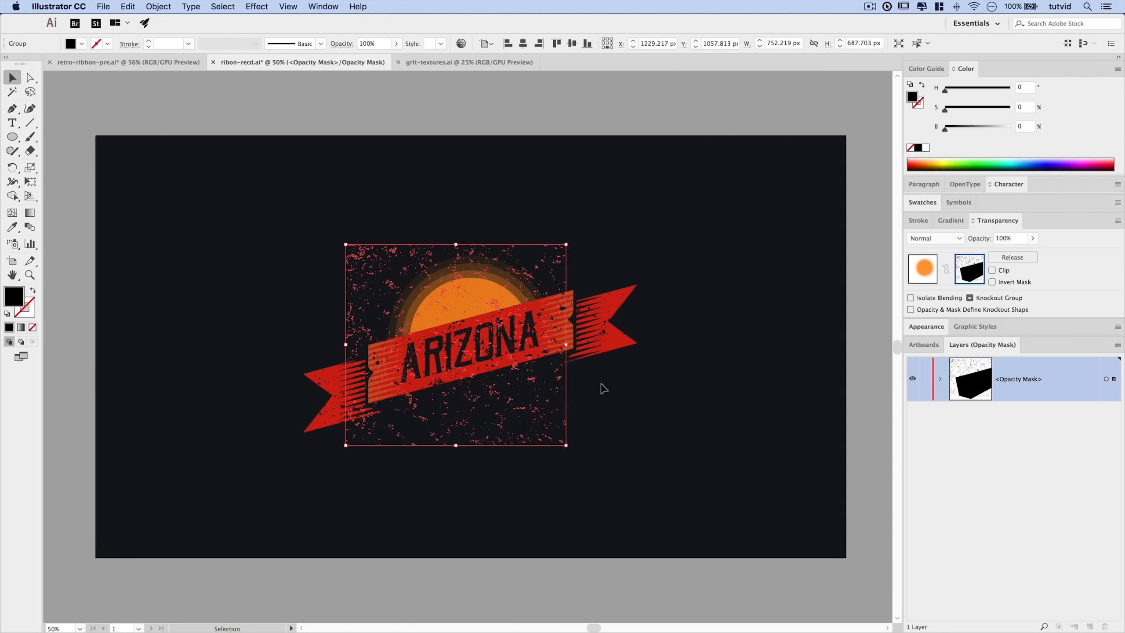
click(706, 365)
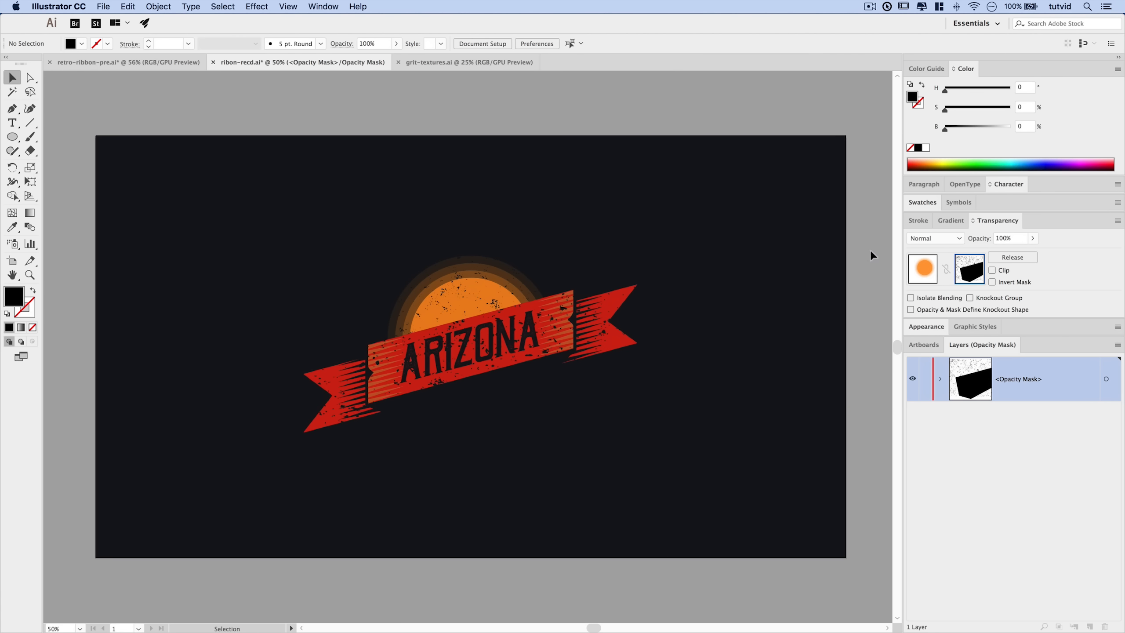
click(922, 272)
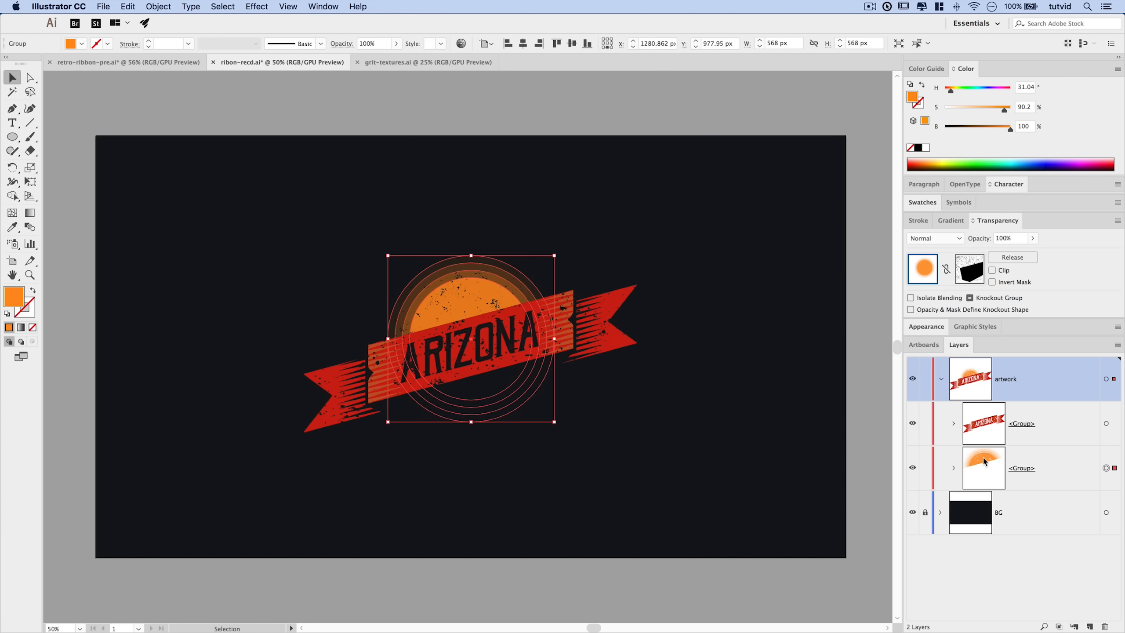
Copy the striped shading artwork from the opacity mask of the ribbon's brown-orange center path, and leave mask editing.
click(953, 424)
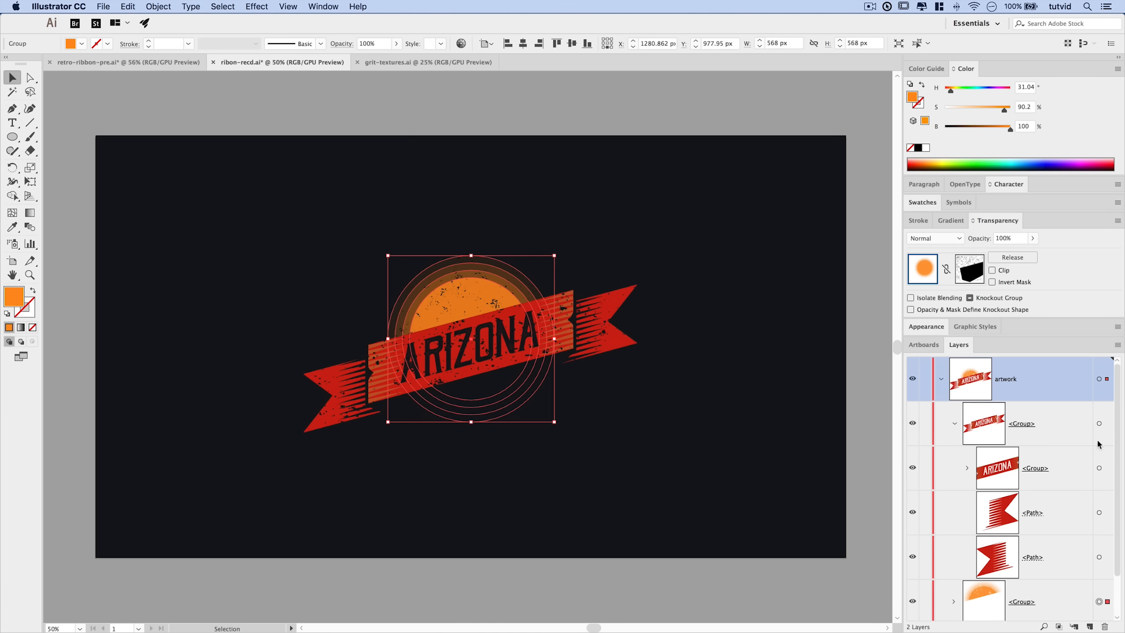
click(966, 468)
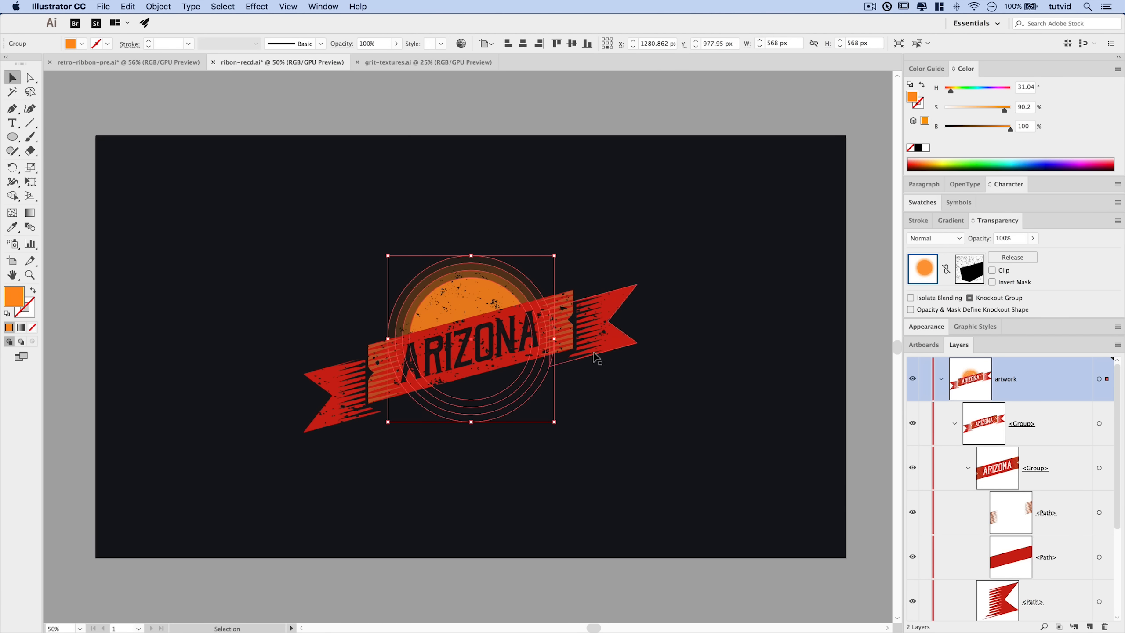
click(1099, 514)
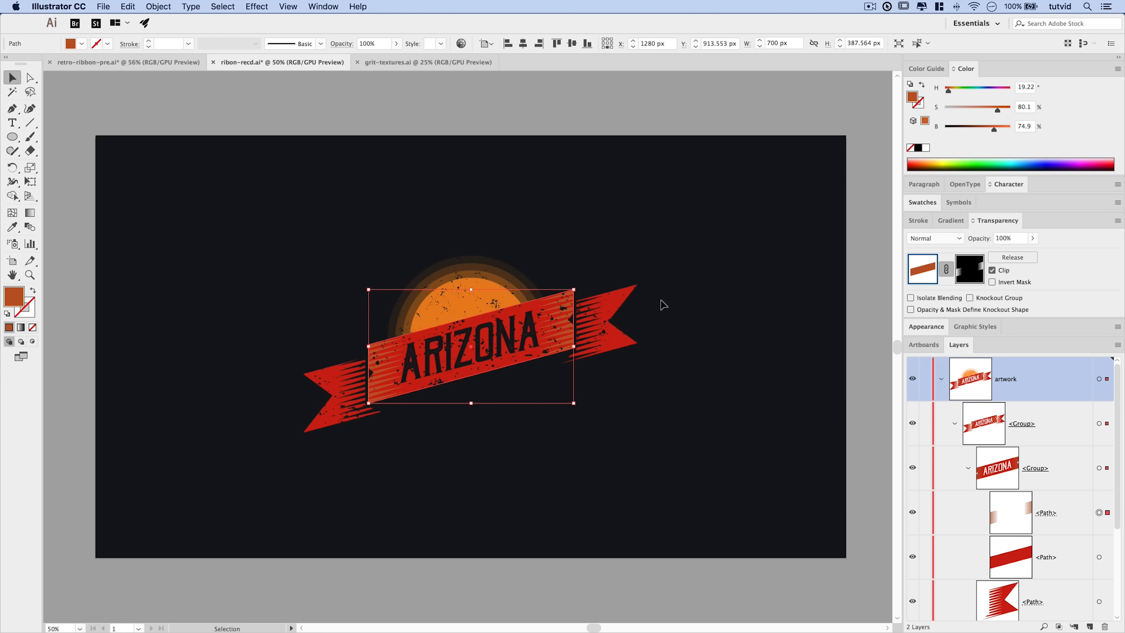
click(974, 275)
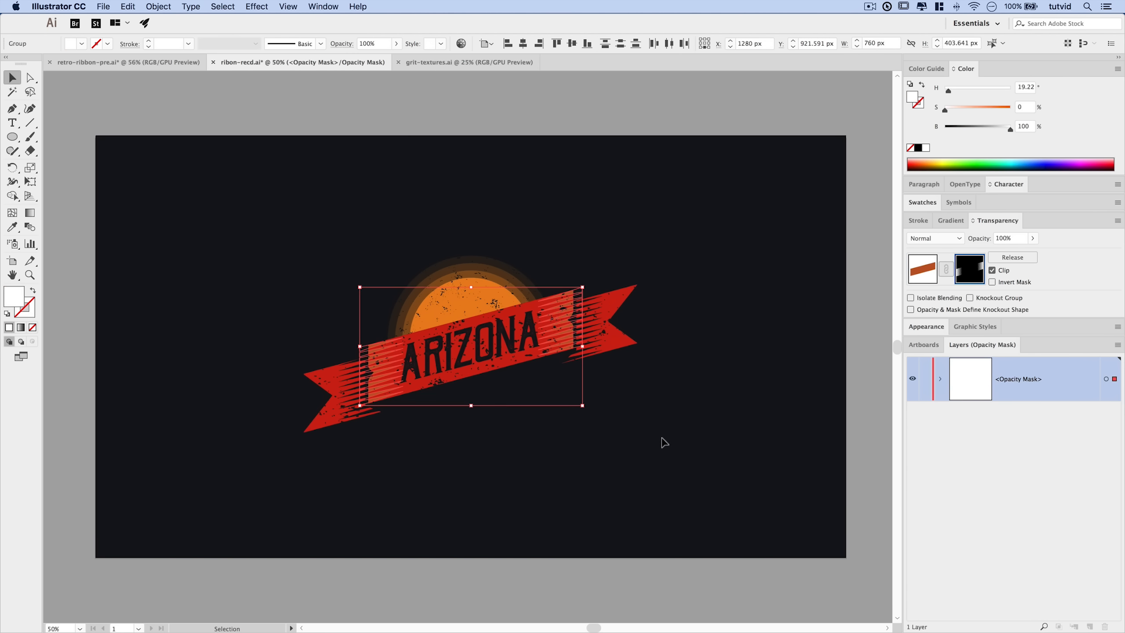
click(130, 7)
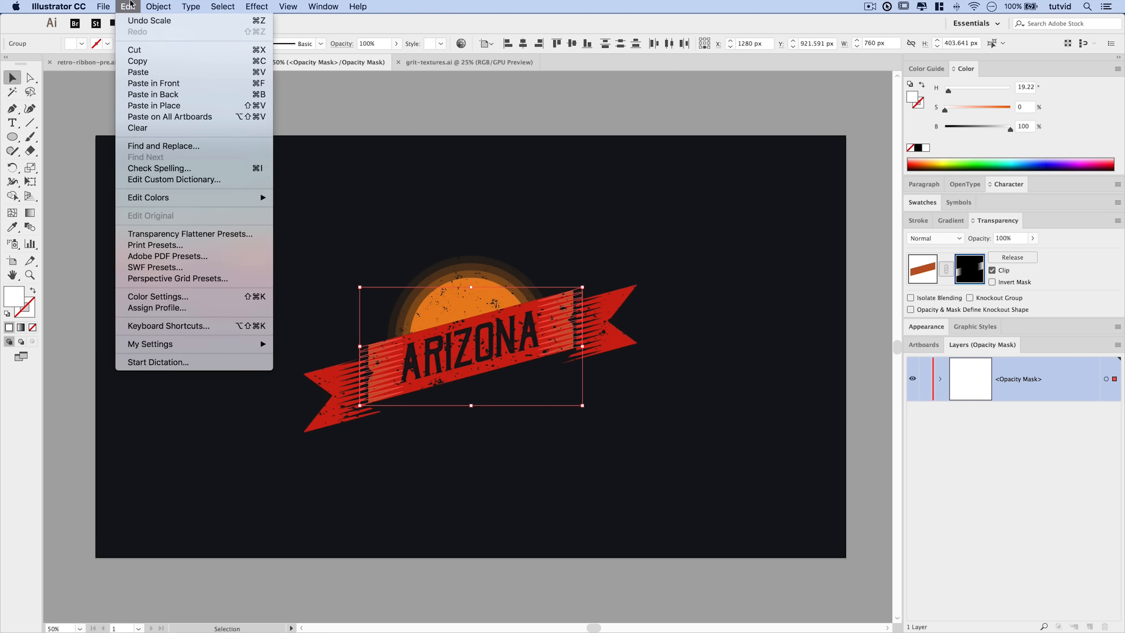
click(155, 62)
click(913, 271)
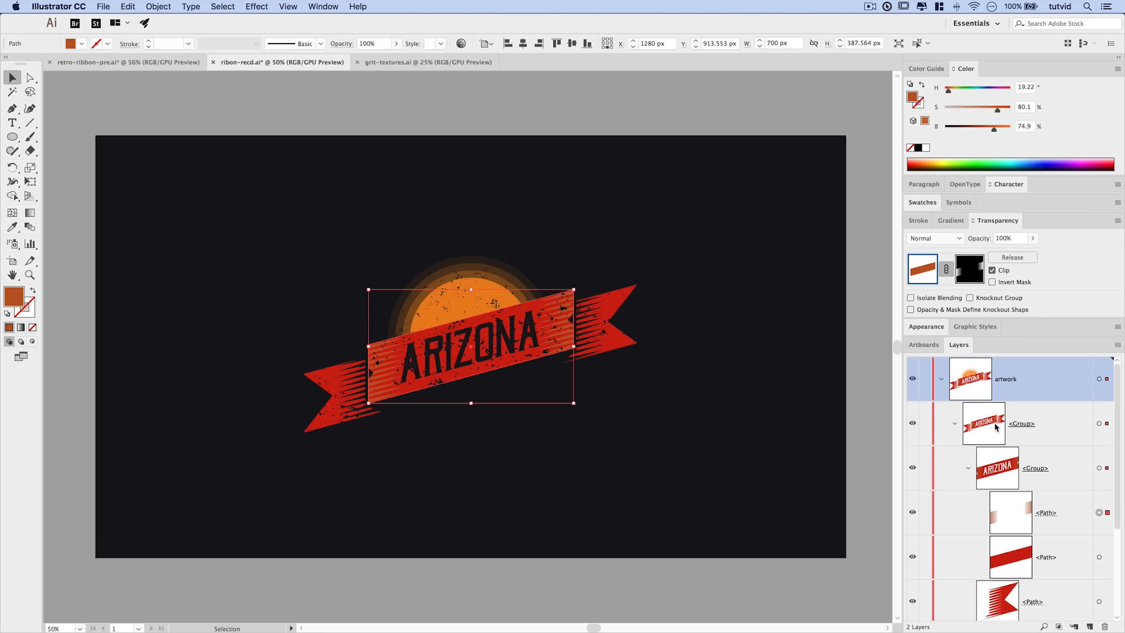
Collapse the ribbon group, reopen the sun group's opacity mask and paste the copied stripe artwork into it.
click(954, 424)
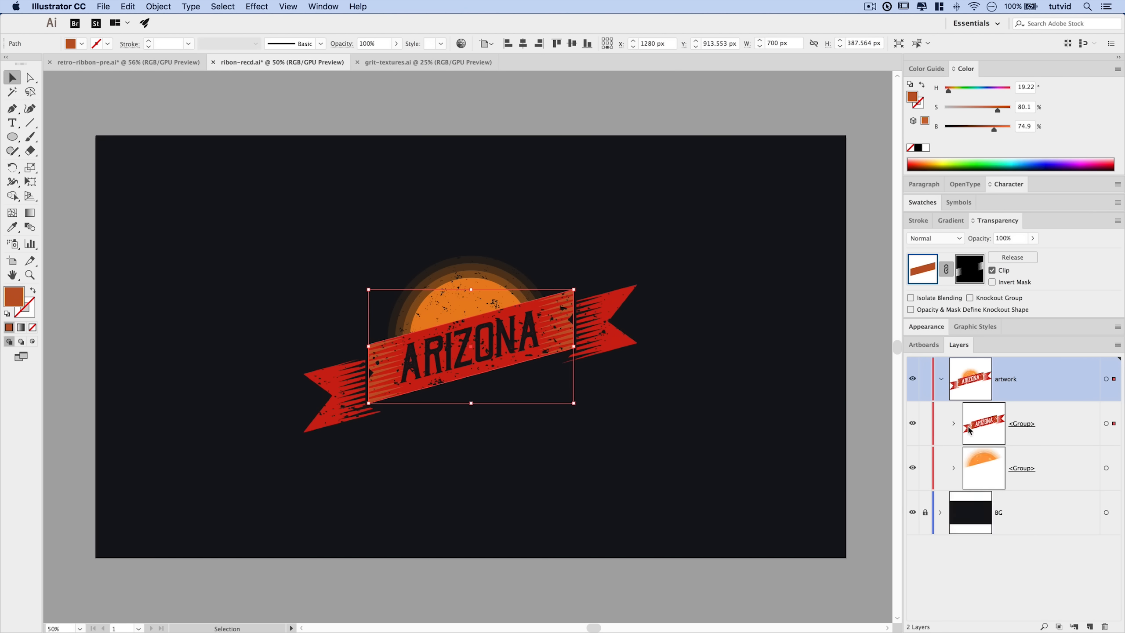
click(1036, 476)
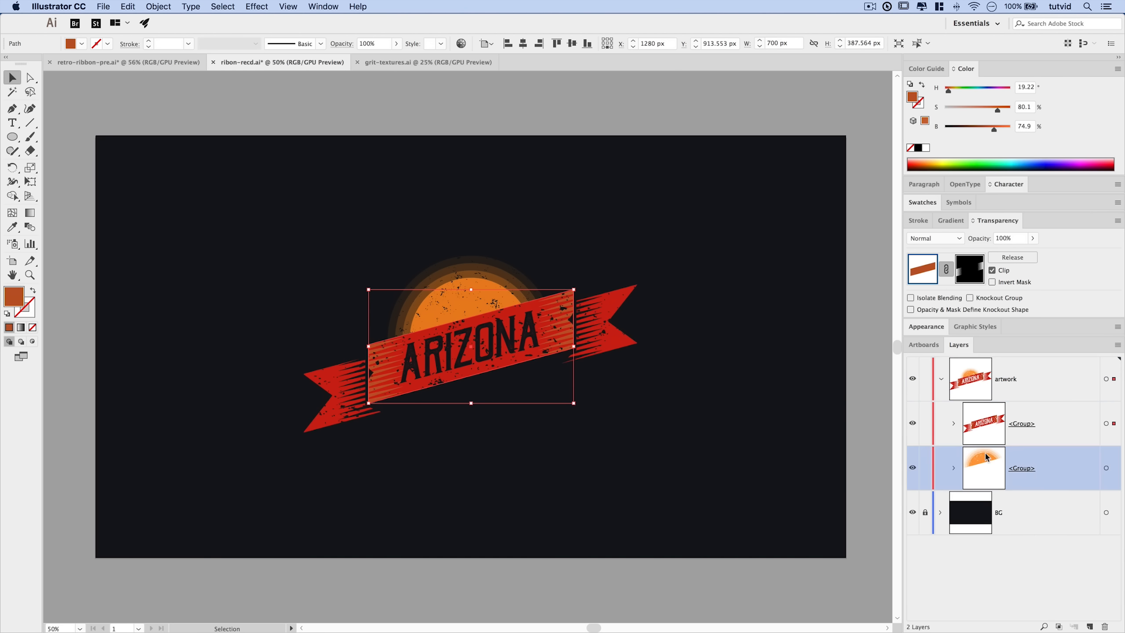
click(1107, 469)
click(967, 272)
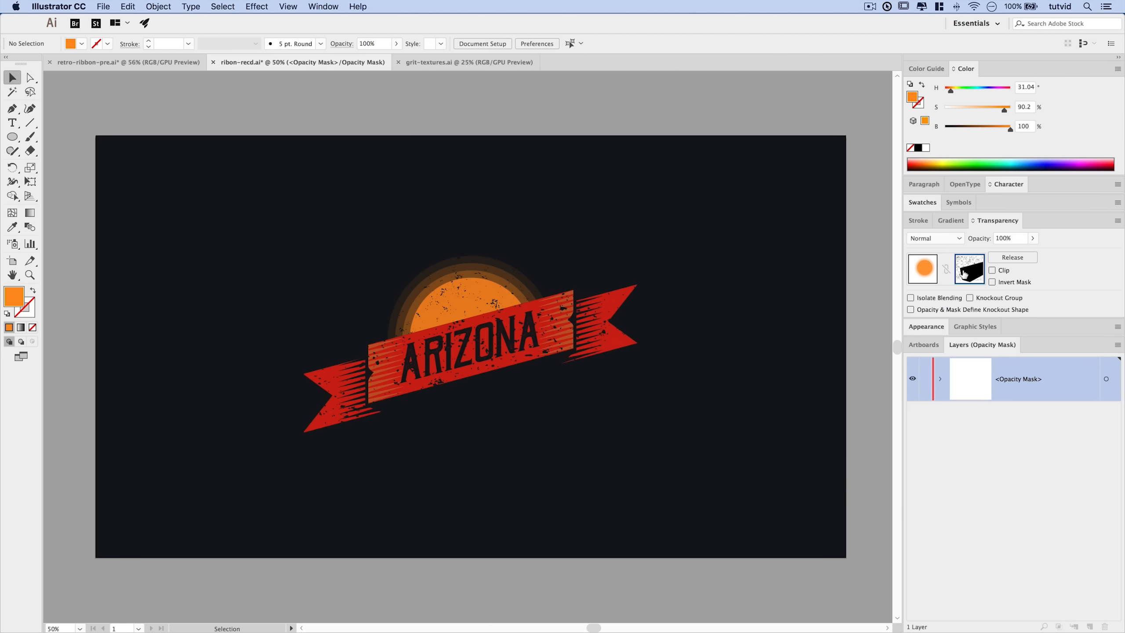
click(128, 7)
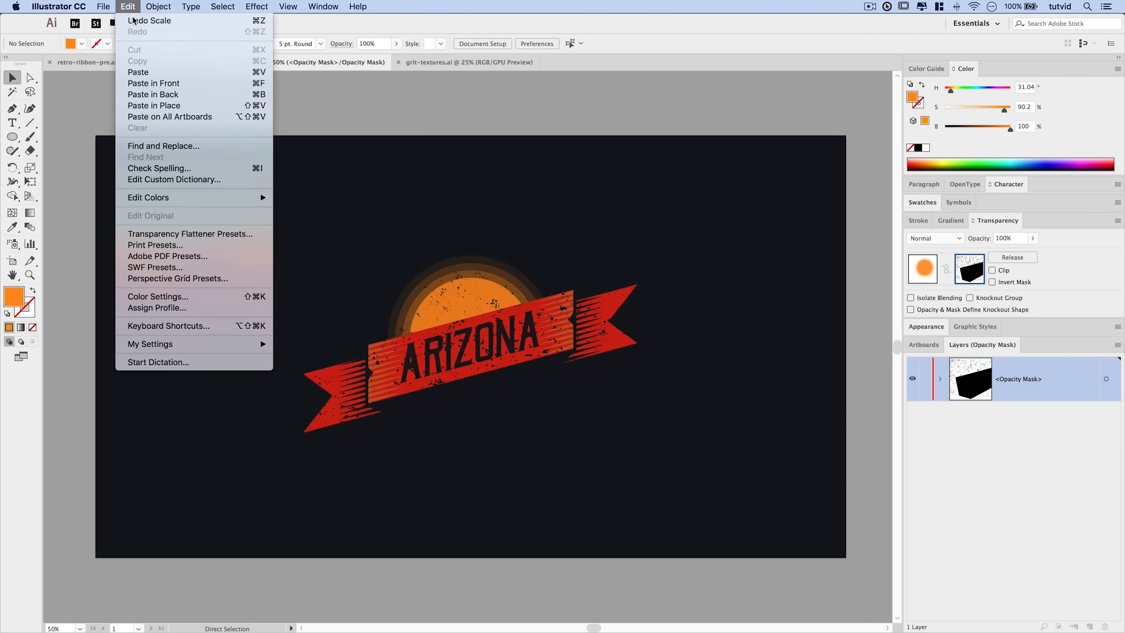
click(147, 77)
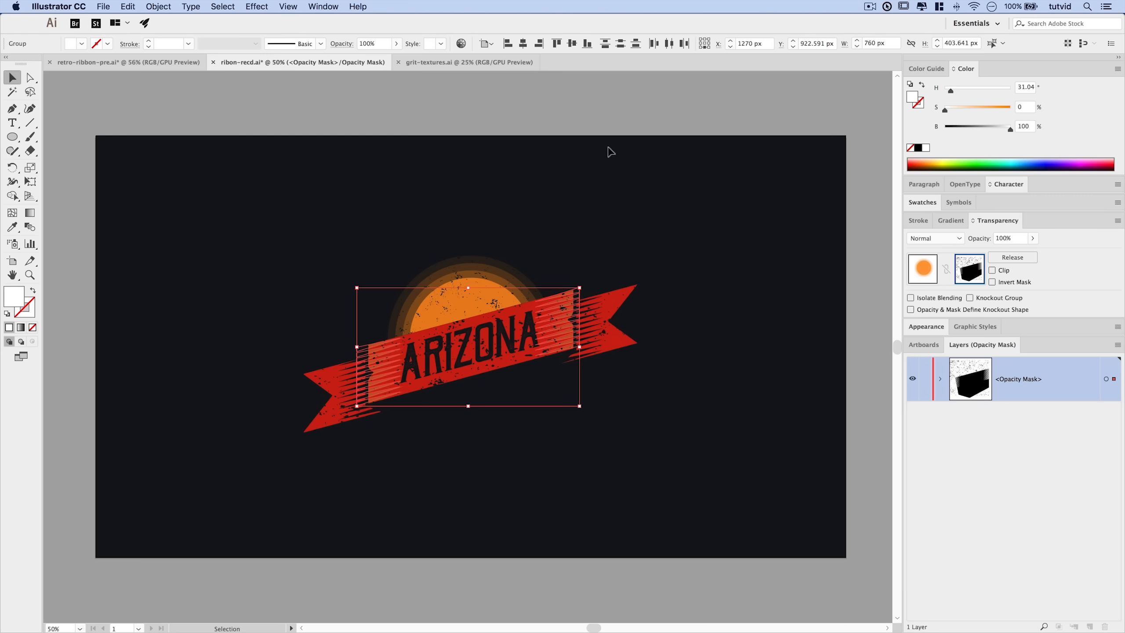
Fill the pasted stripes with black and move them up and left so one set overlaps the sun's right edge.
drag(973, 129, 910, 122)
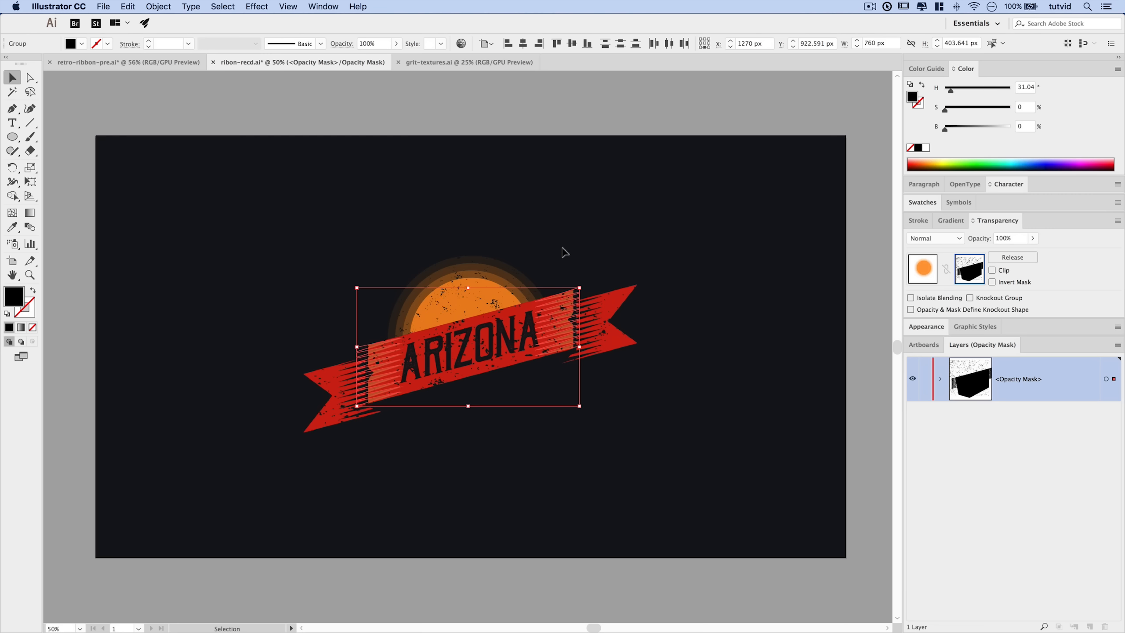
drag(562, 321, 538, 286)
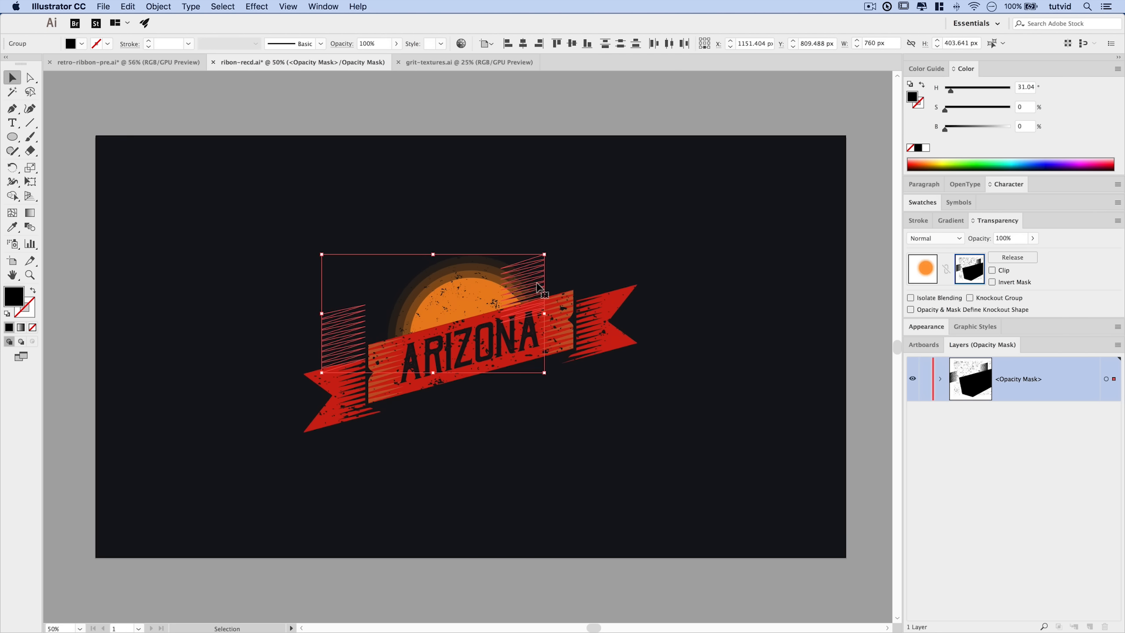
click(469, 222)
click(533, 295)
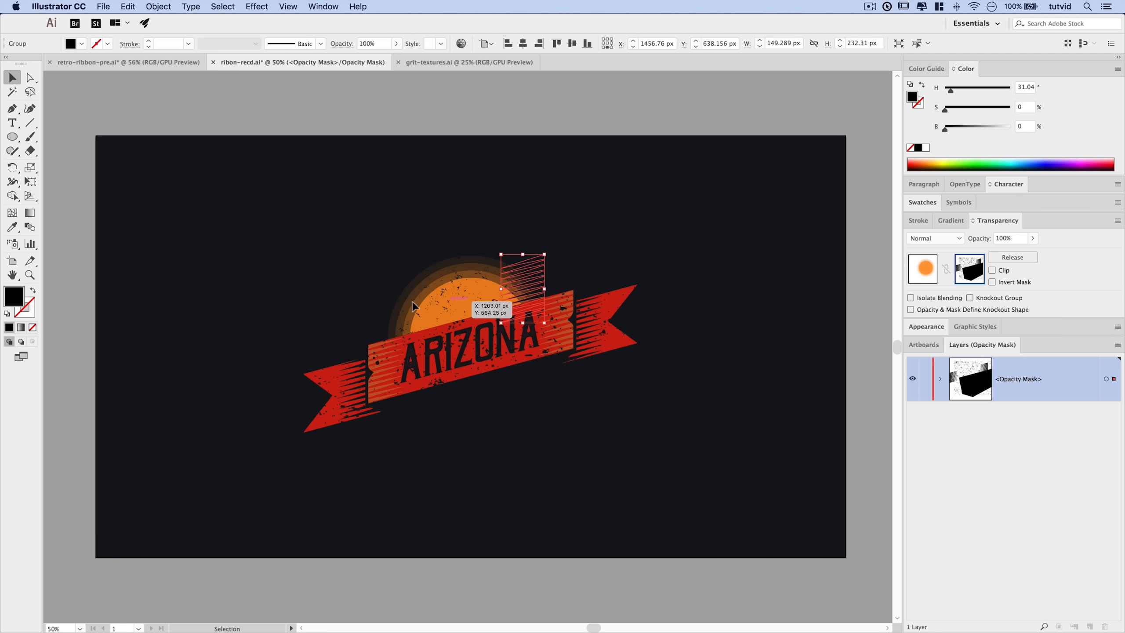
click(362, 365)
key(Delete)
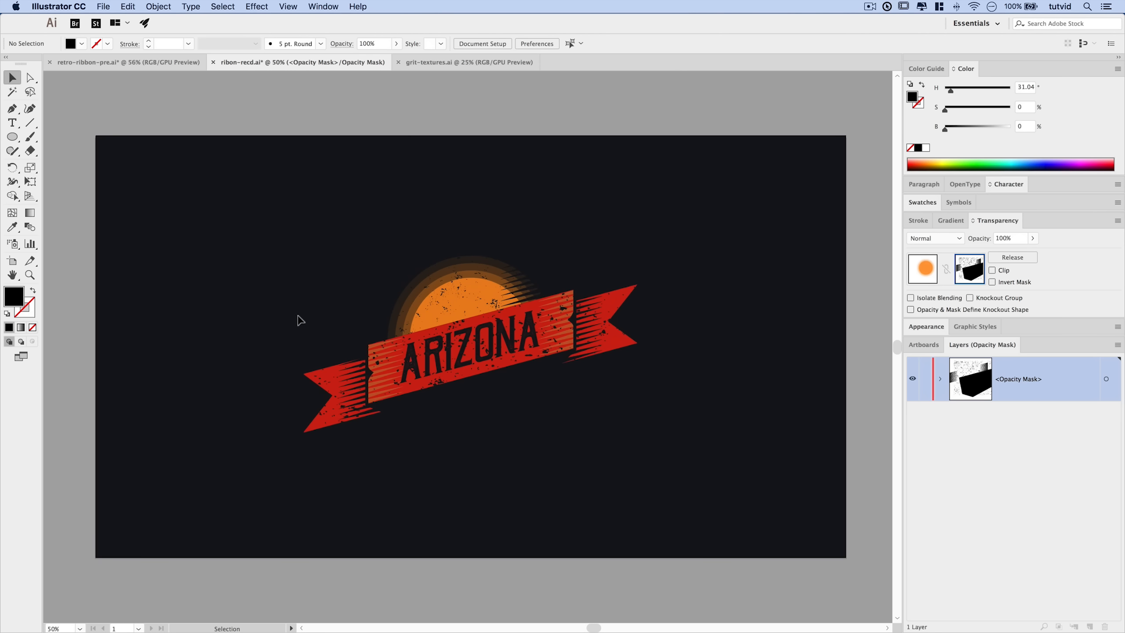
Move the other stripe set onto the sun's left edge, then leave mask editing and deselect the sun.
click(336, 357)
drag(337, 357, 396, 333)
click(308, 261)
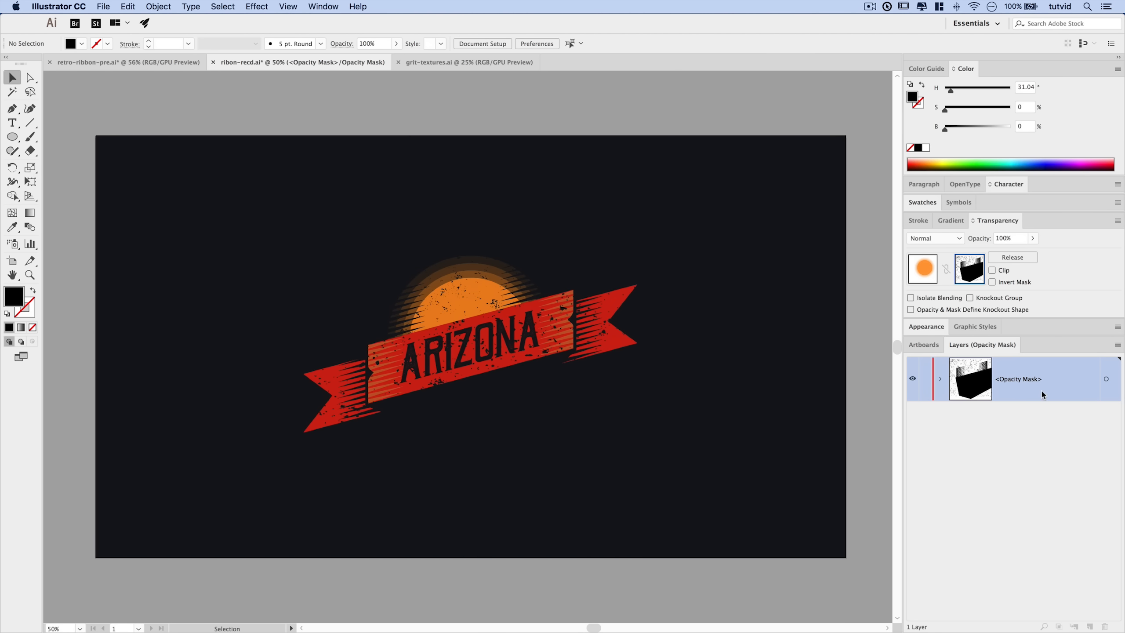
click(927, 269)
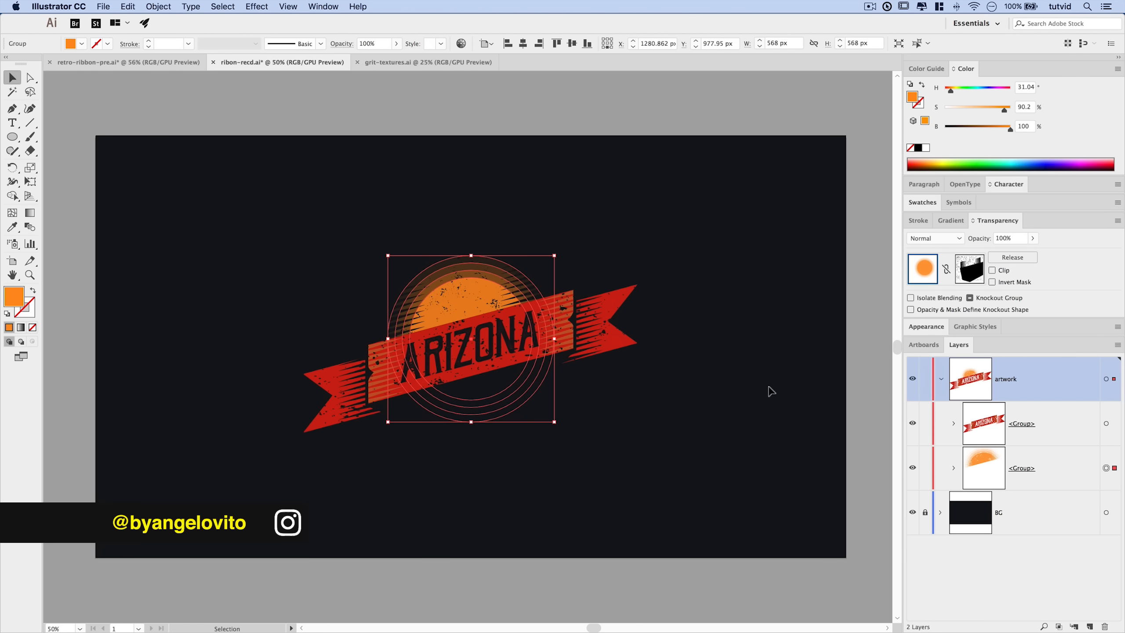
click(684, 421)
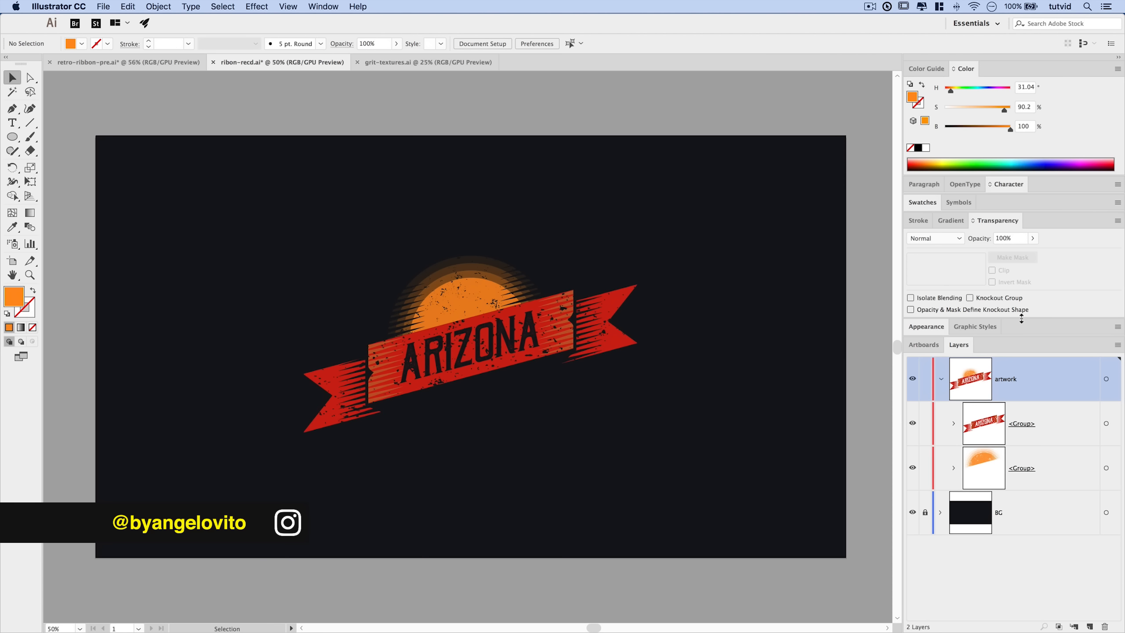
Duplicate the ribbon group within the artwork layer and select the lower copy.
click(1105, 425)
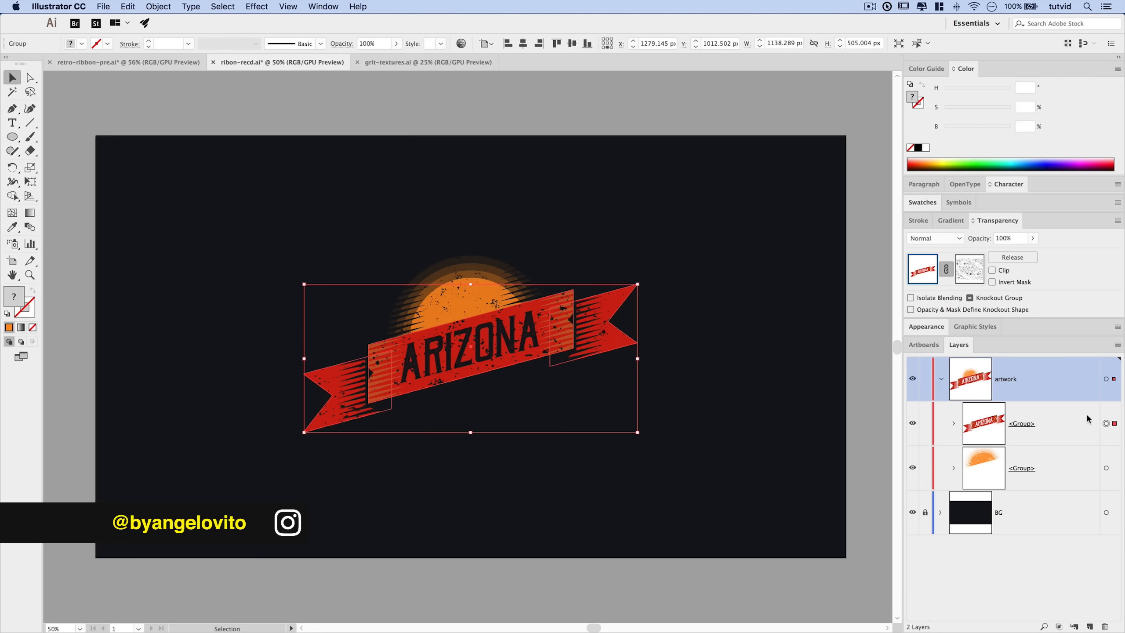
click(1048, 425)
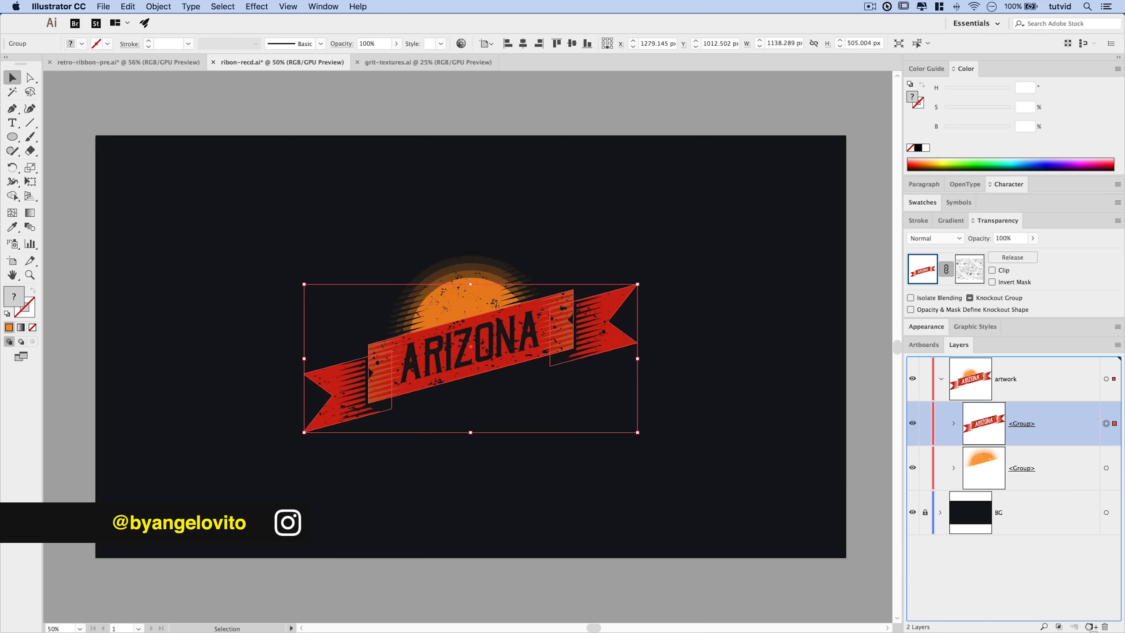
drag(1089, 626, 1089, 626)
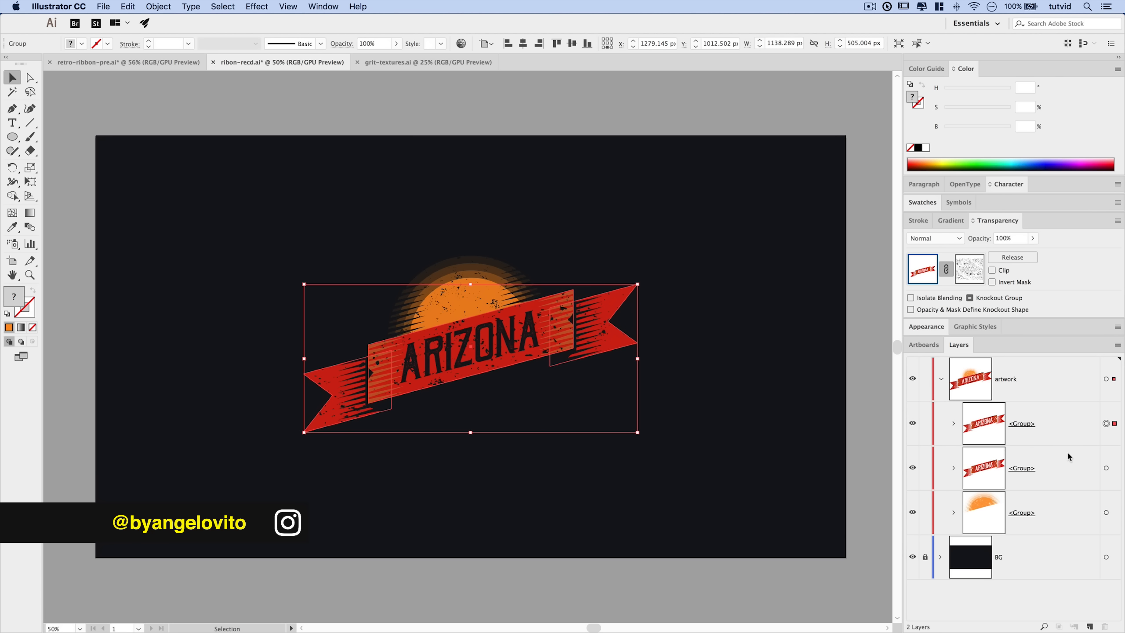
click(1106, 468)
Recolor the lower ribbon copy with the dark navy fill 0e1128.
double_click(16, 298)
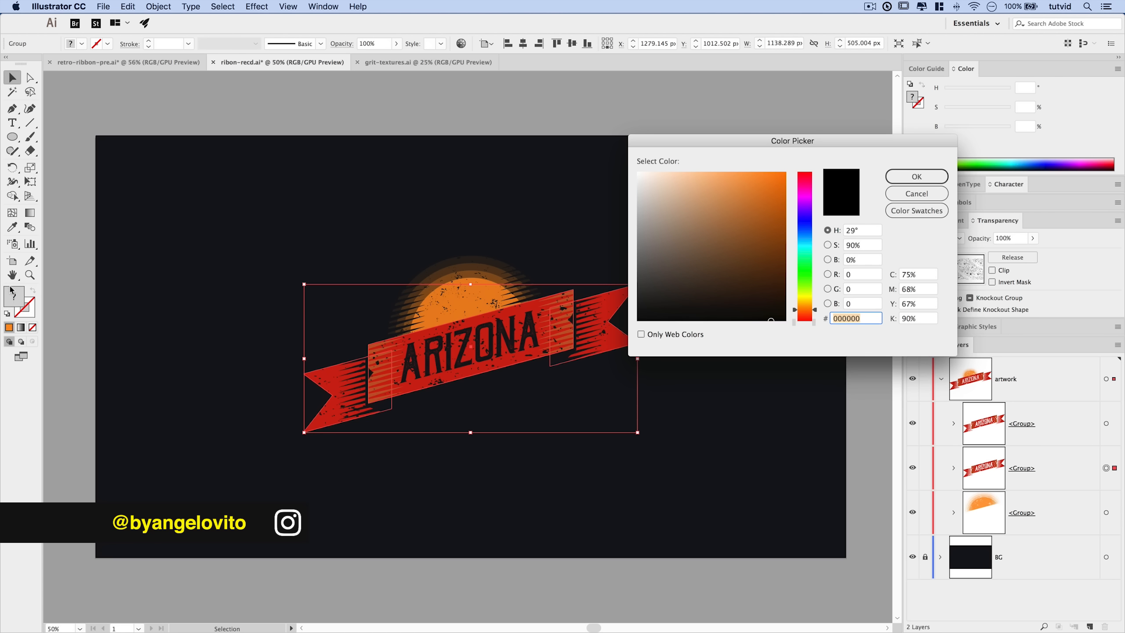
click(803, 224)
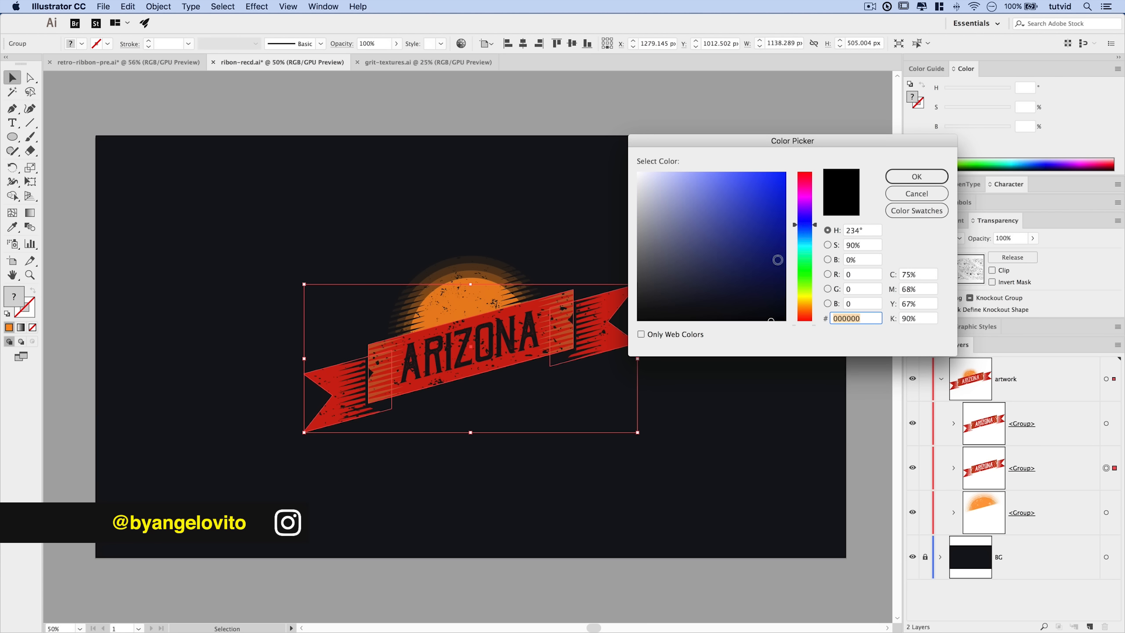
drag(758, 291, 733, 298)
click(916, 177)
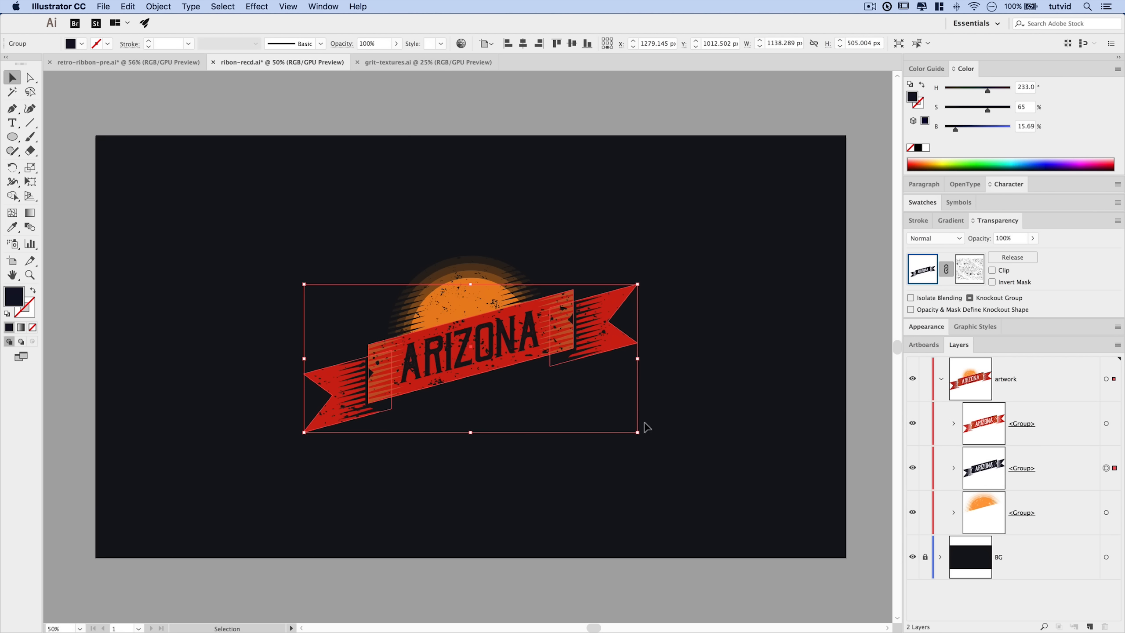
Offset the dark ribbon copy 20 px down and 10 px right, and set its opacity to 35%.
key(Down)
key(Down)
key(Down)
key(Down)
key(Right)
key(Right)
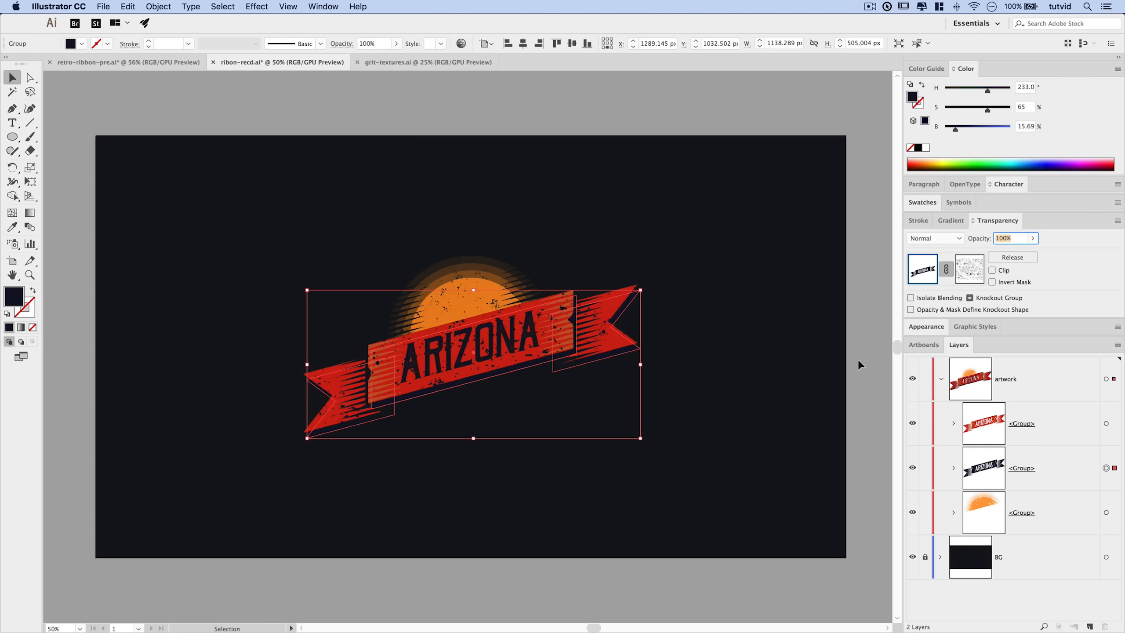
text(35)
key(Return)
click(613, 473)
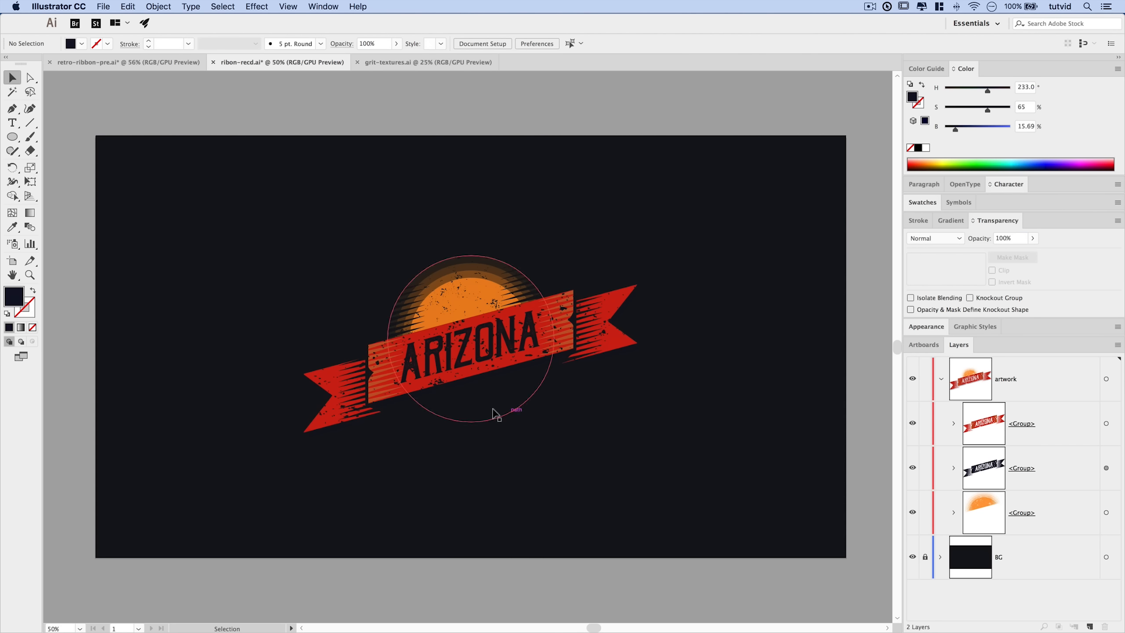
Change the dark ribbon copy's fill to a near-black blue with hue 231.4°, saturation 35% and brightness 7.84%.
click(1107, 468)
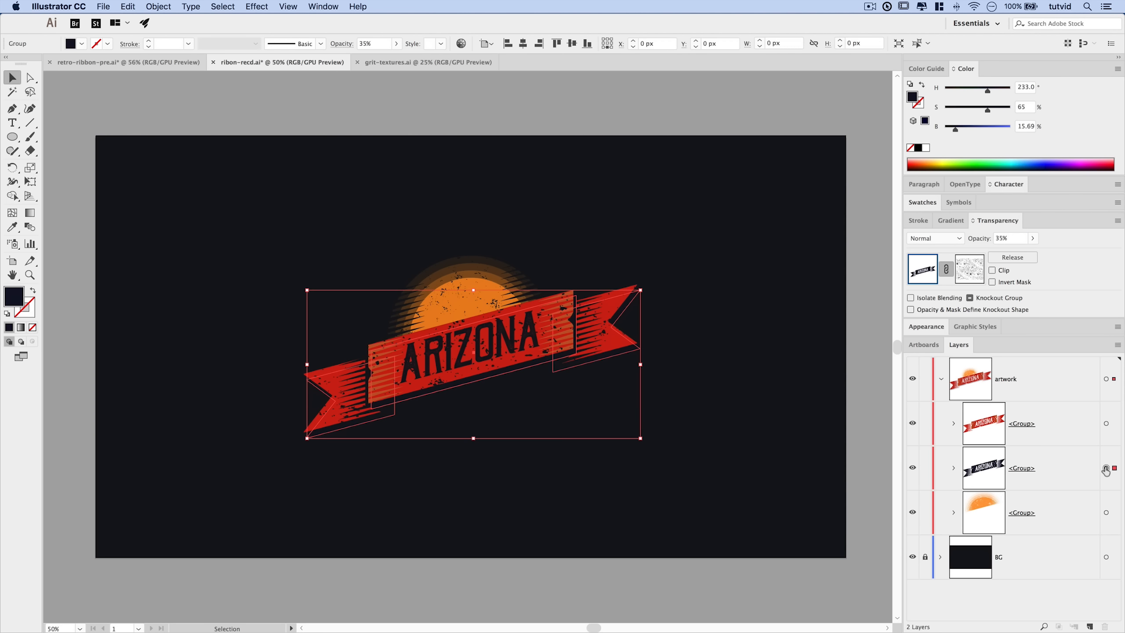
double_click(14, 296)
click(693, 309)
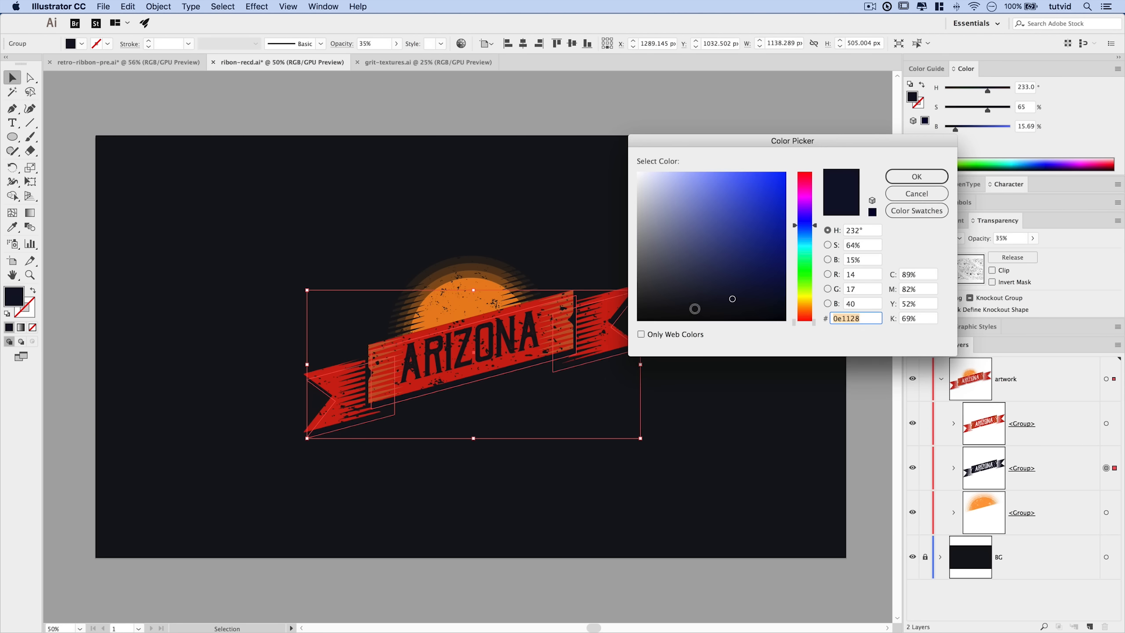
click(916, 176)
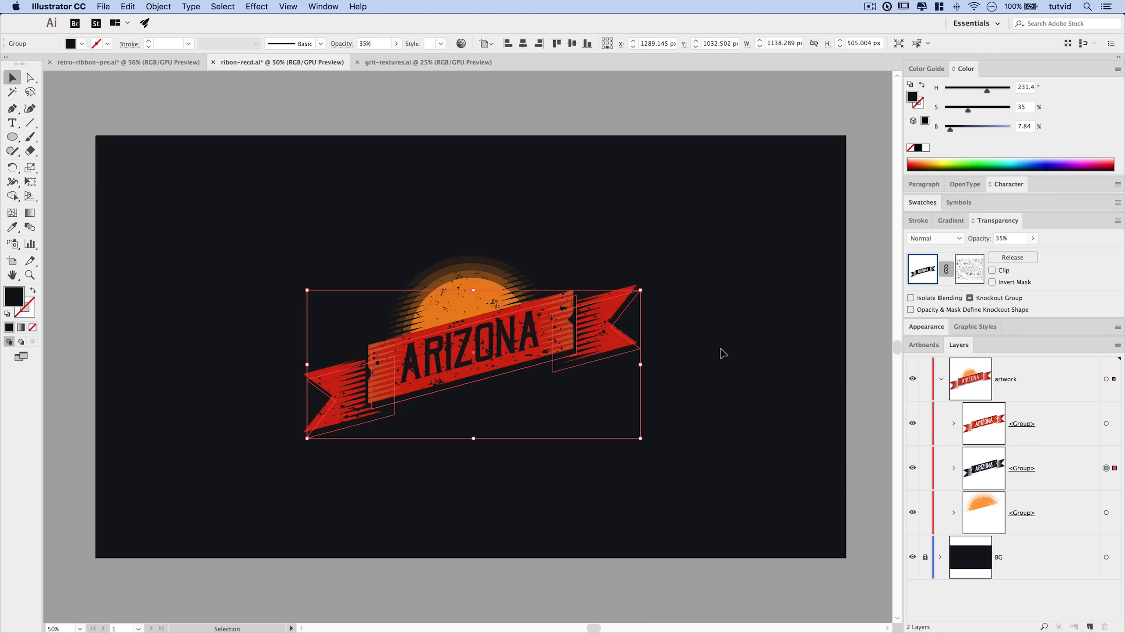
click(684, 404)
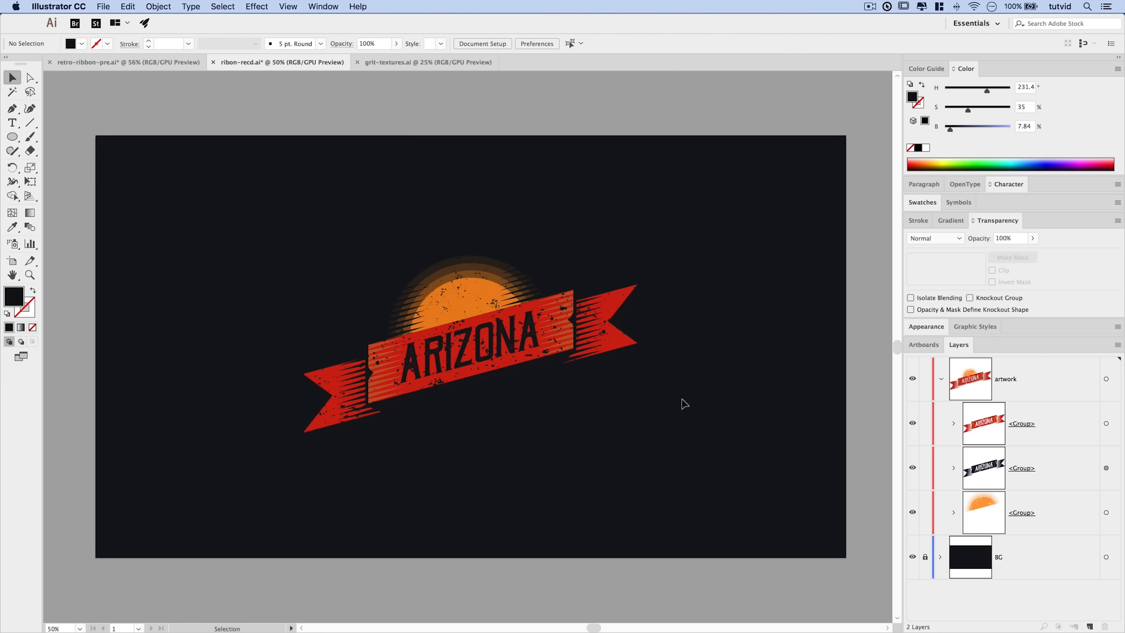
Set the dark ribbon copy's opacity to 65% and reselect the copy.
click(414, 401)
click(1008, 238)
text(65)
key(Return)
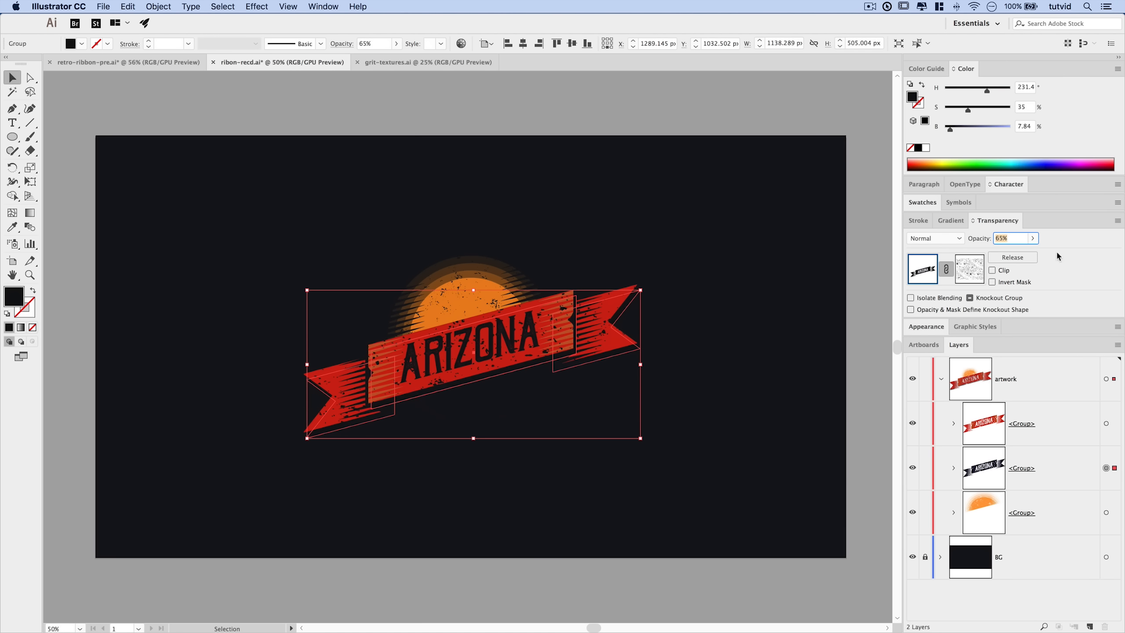
click(735, 346)
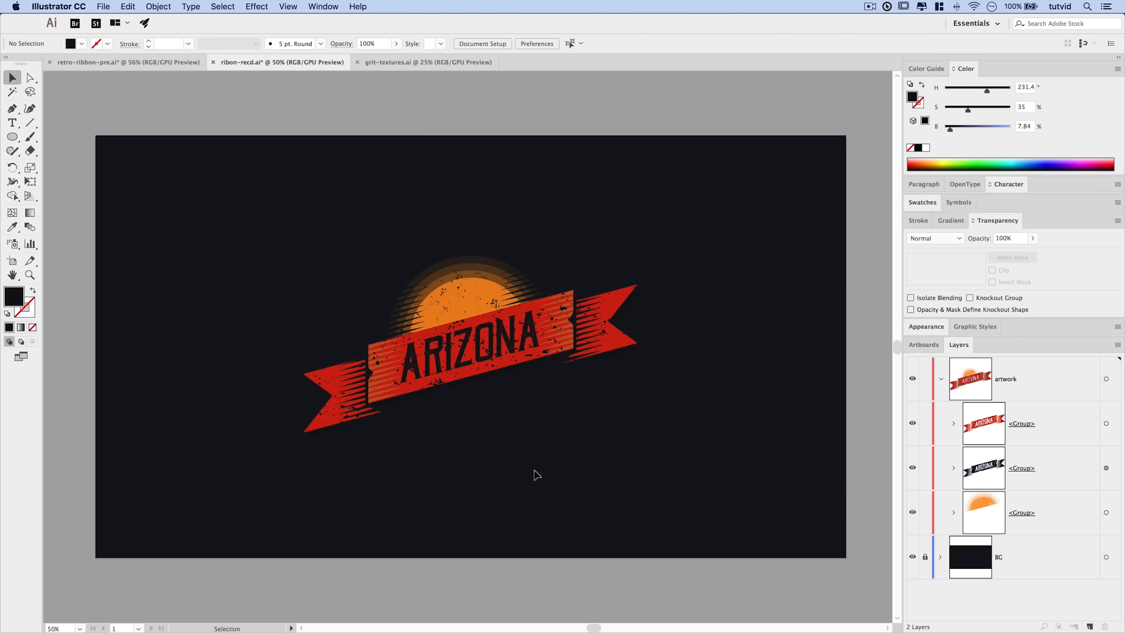
click(598, 366)
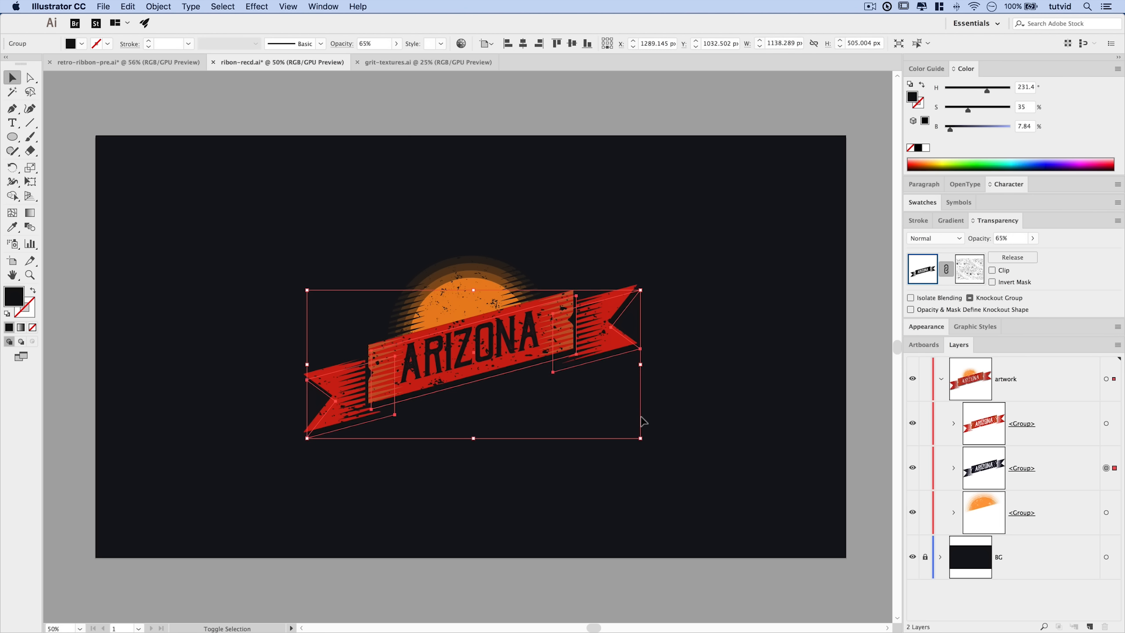